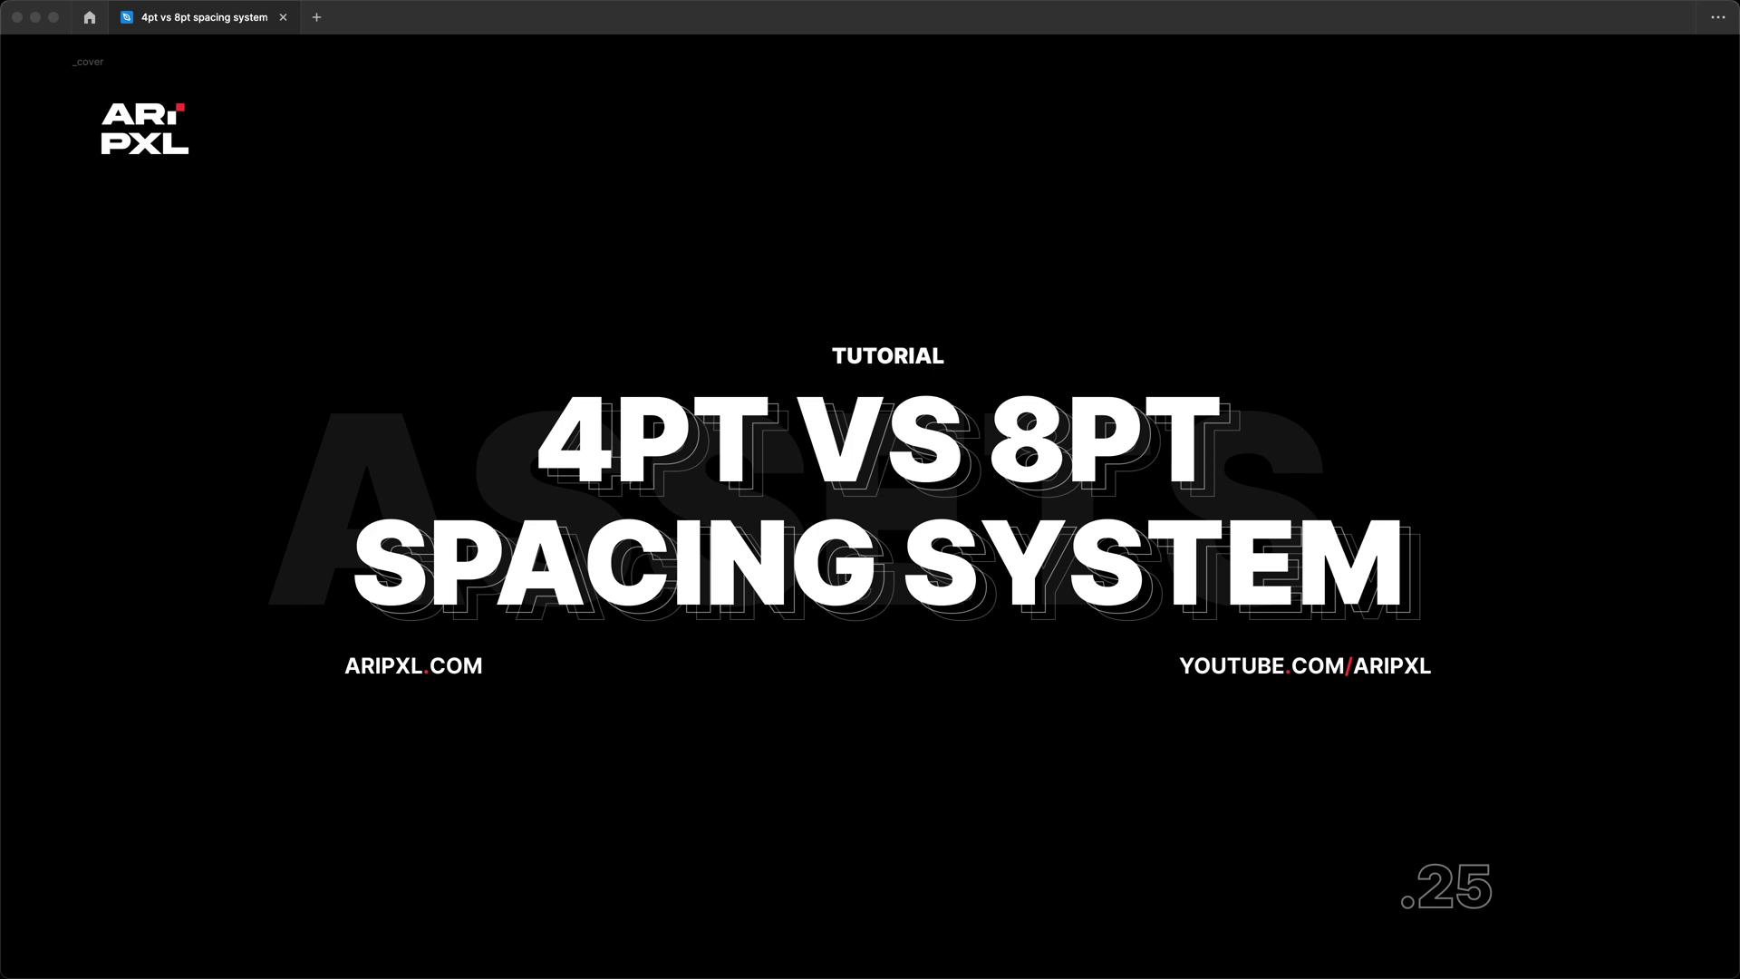
Step: Restore the editor panels and check the iconfinder and unsplash link texts on the Assets page
click(959, 691)
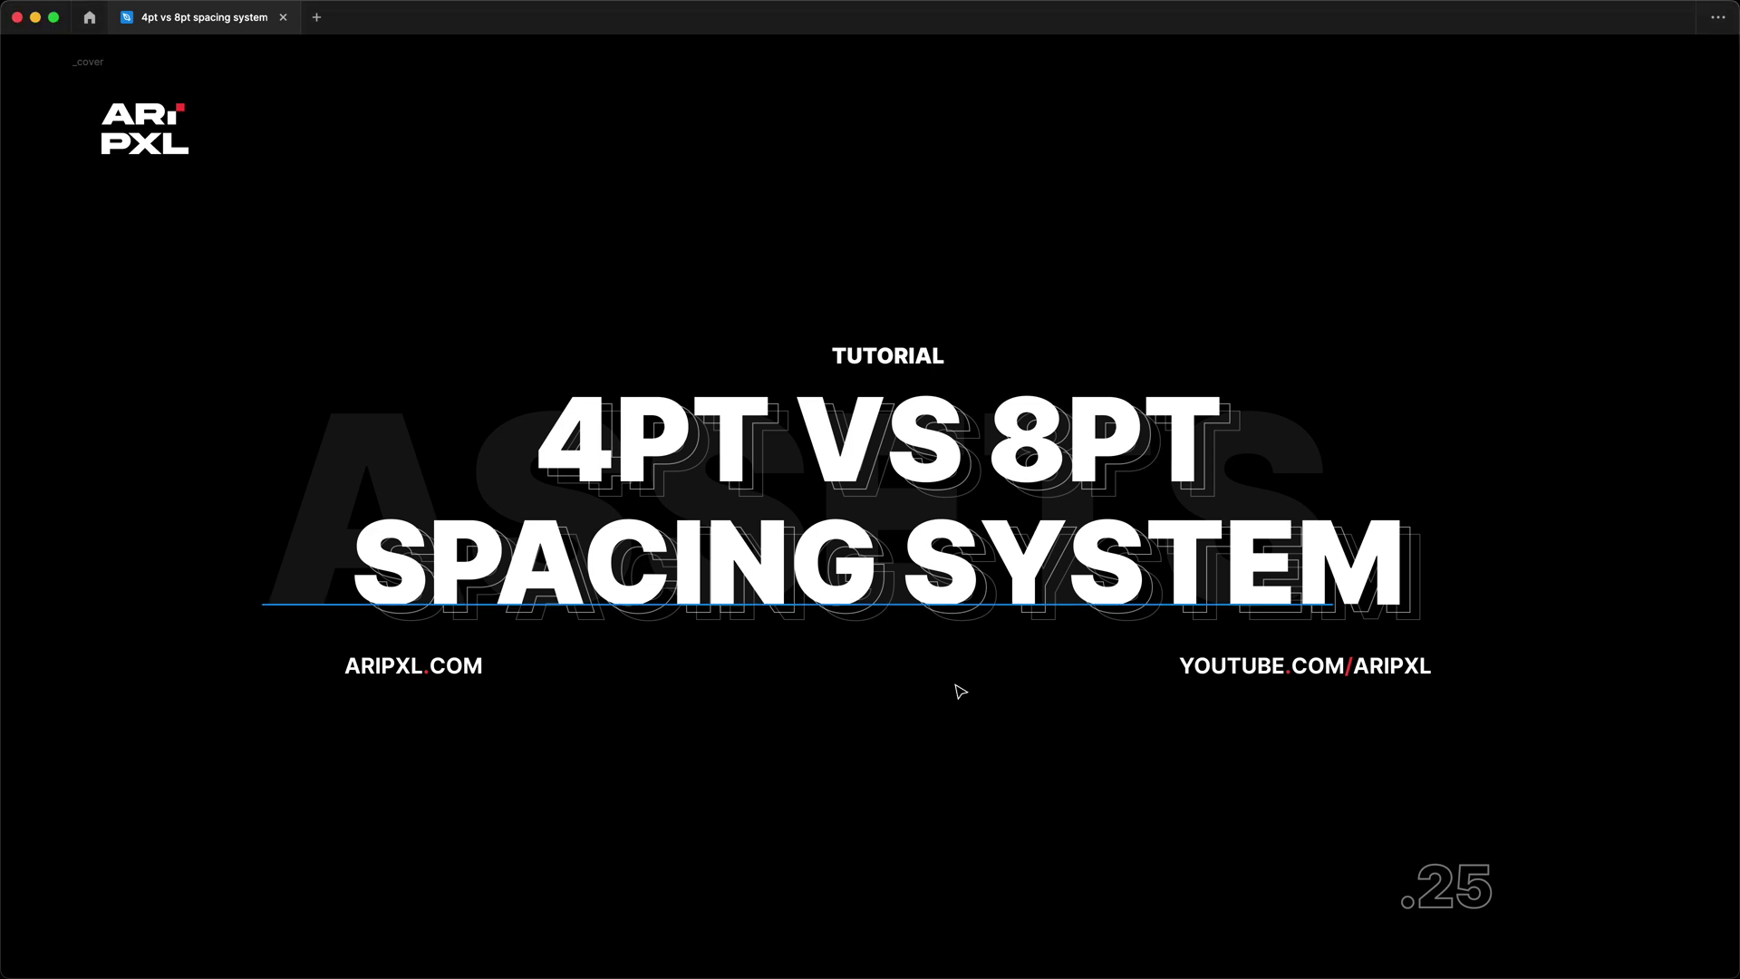
key(super+backslash)
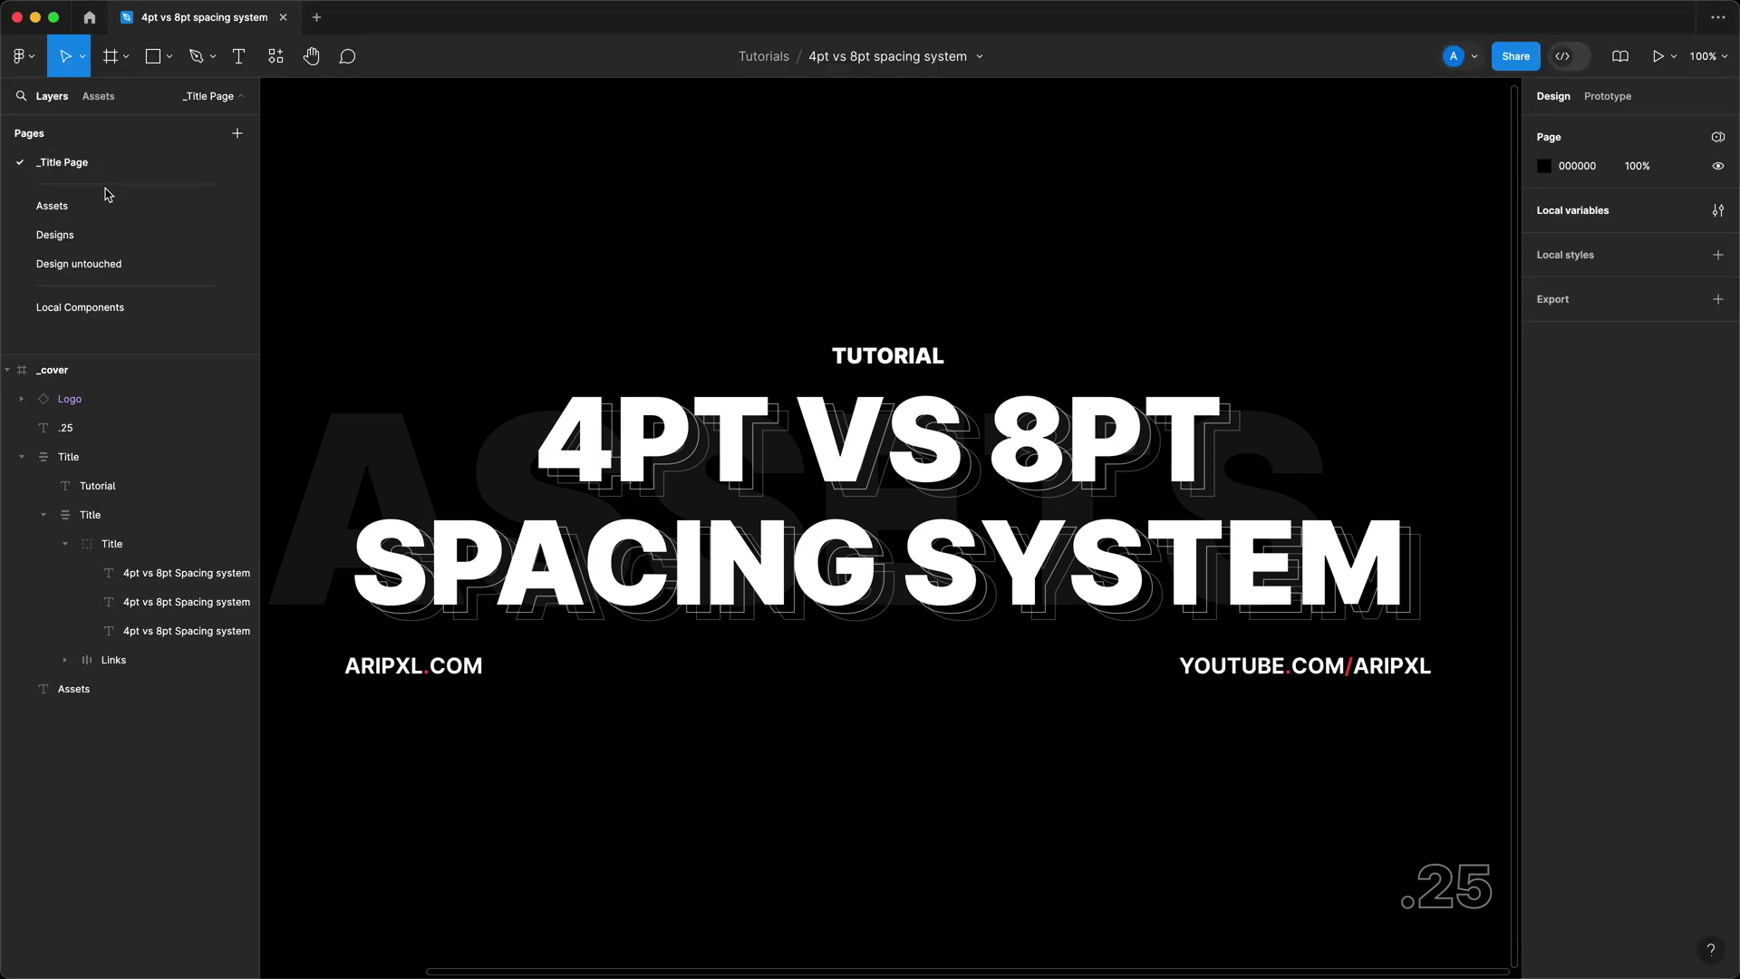
click(105, 199)
scroll(1149, 480, down, 4)
scroll(1070, 408, right, 6)
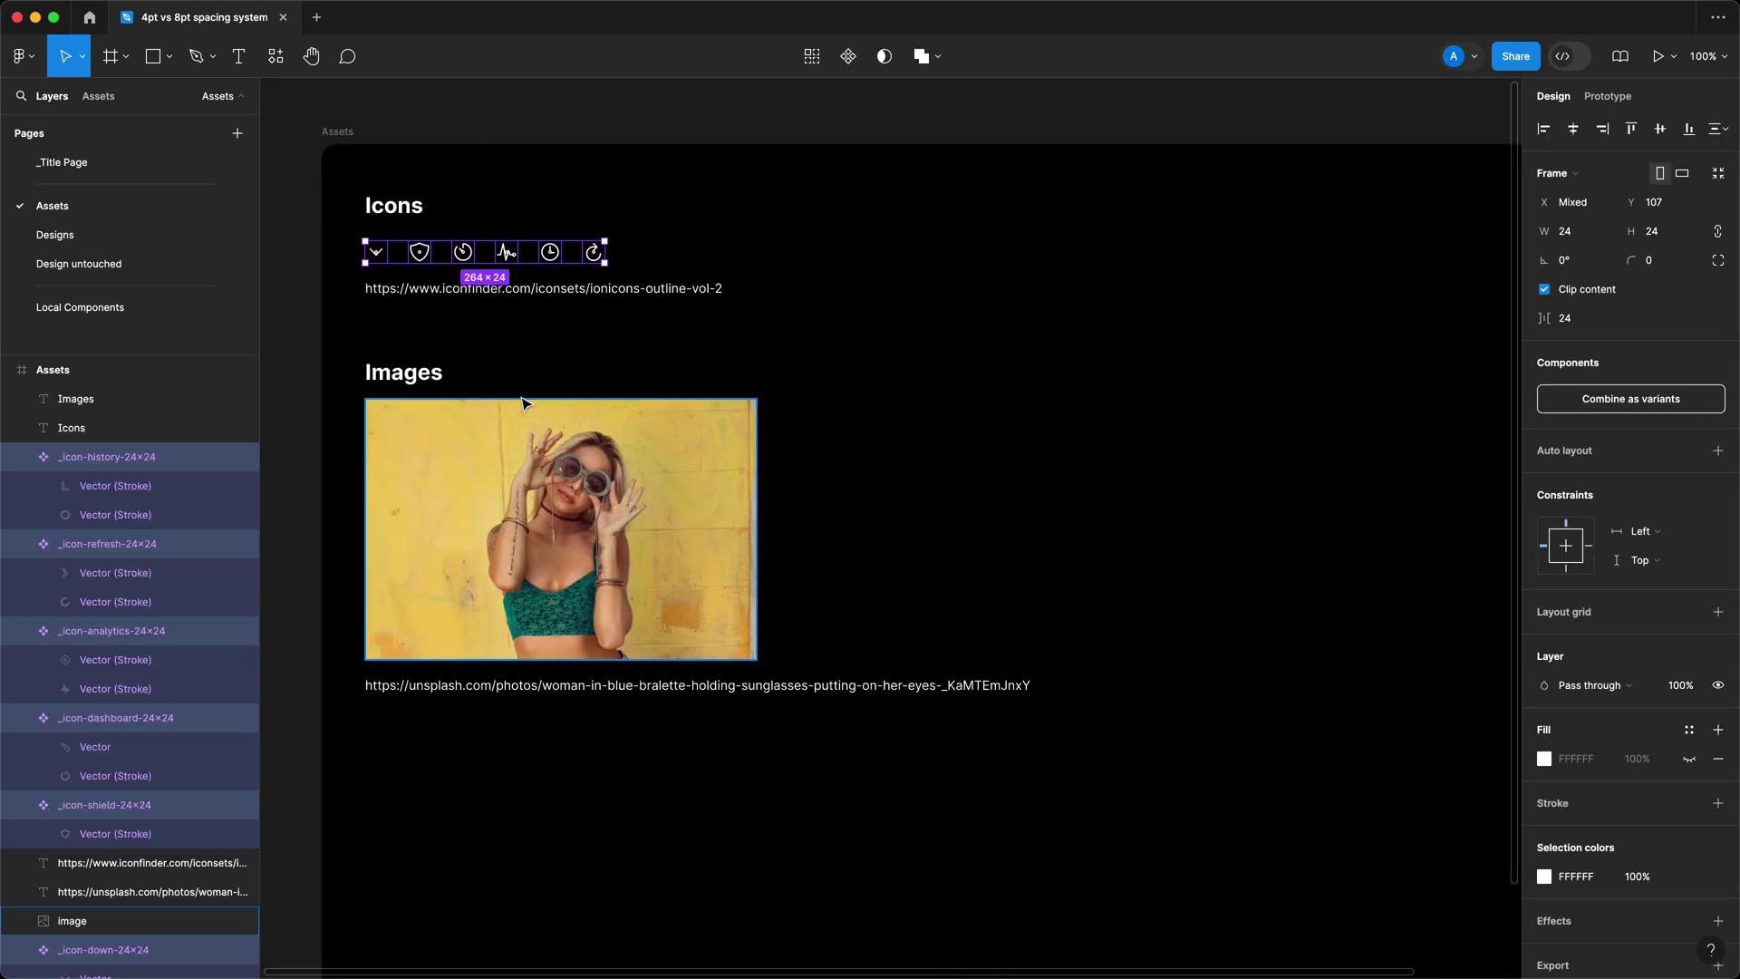
click(653, 358)
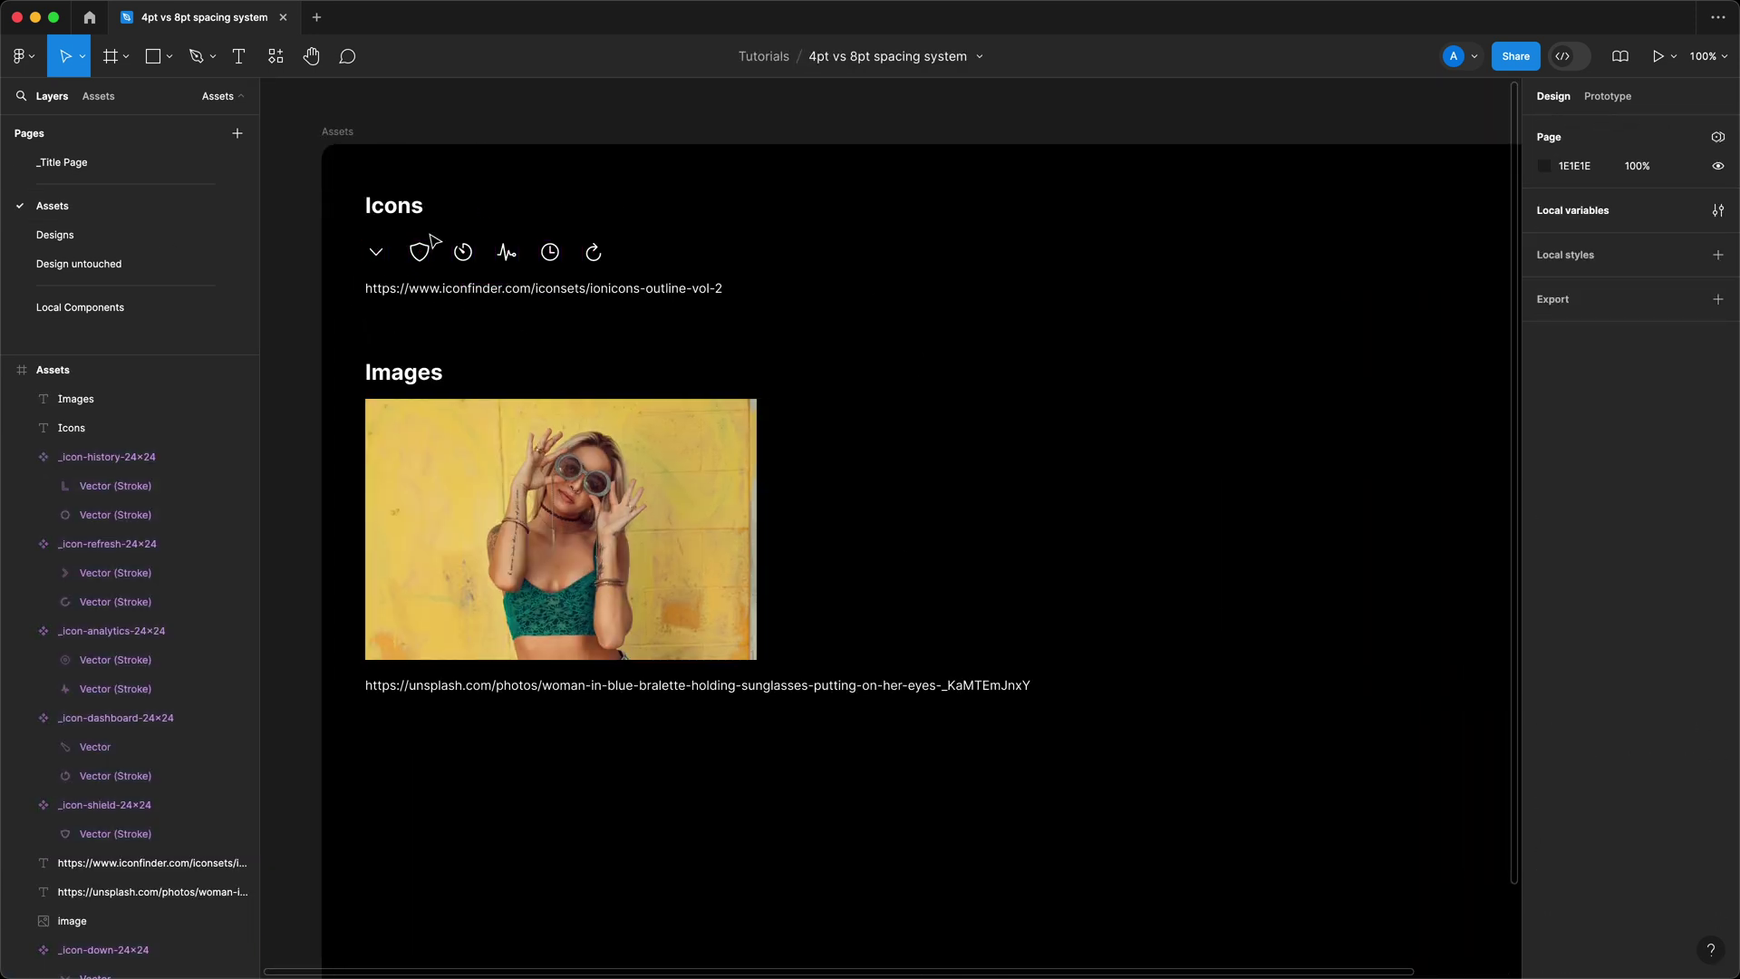
drag(784, 274, 639, 313)
click(997, 353)
drag(1157, 676, 940, 752)
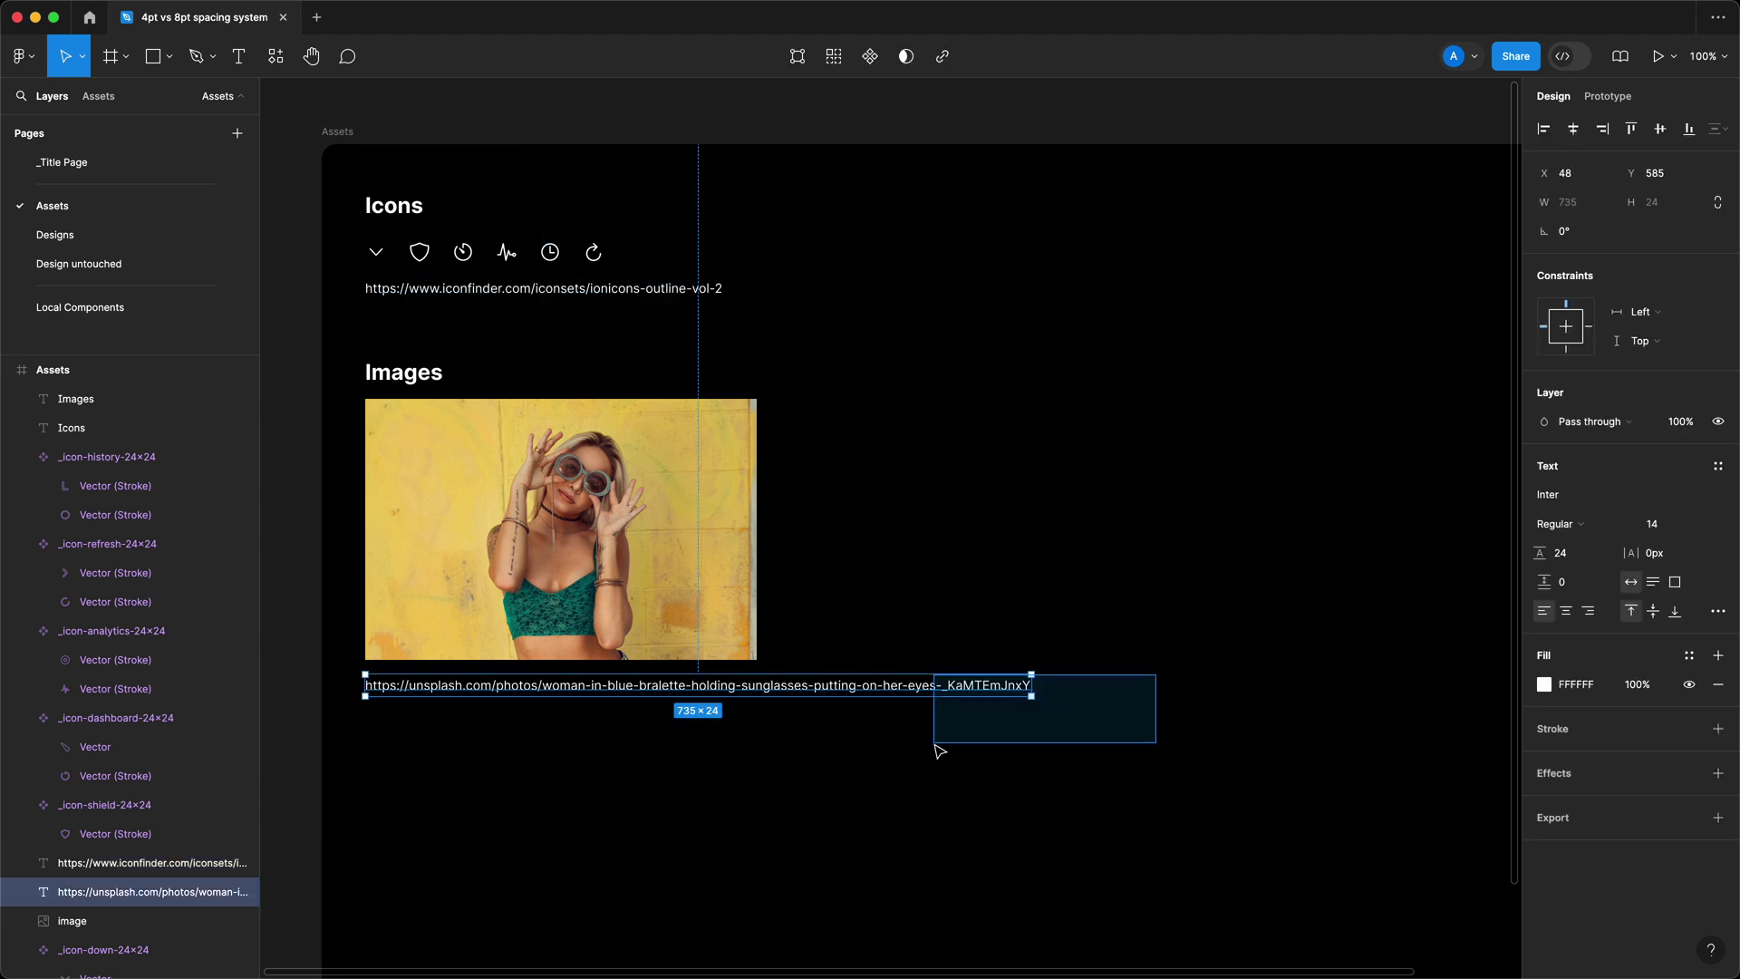
click(838, 755)
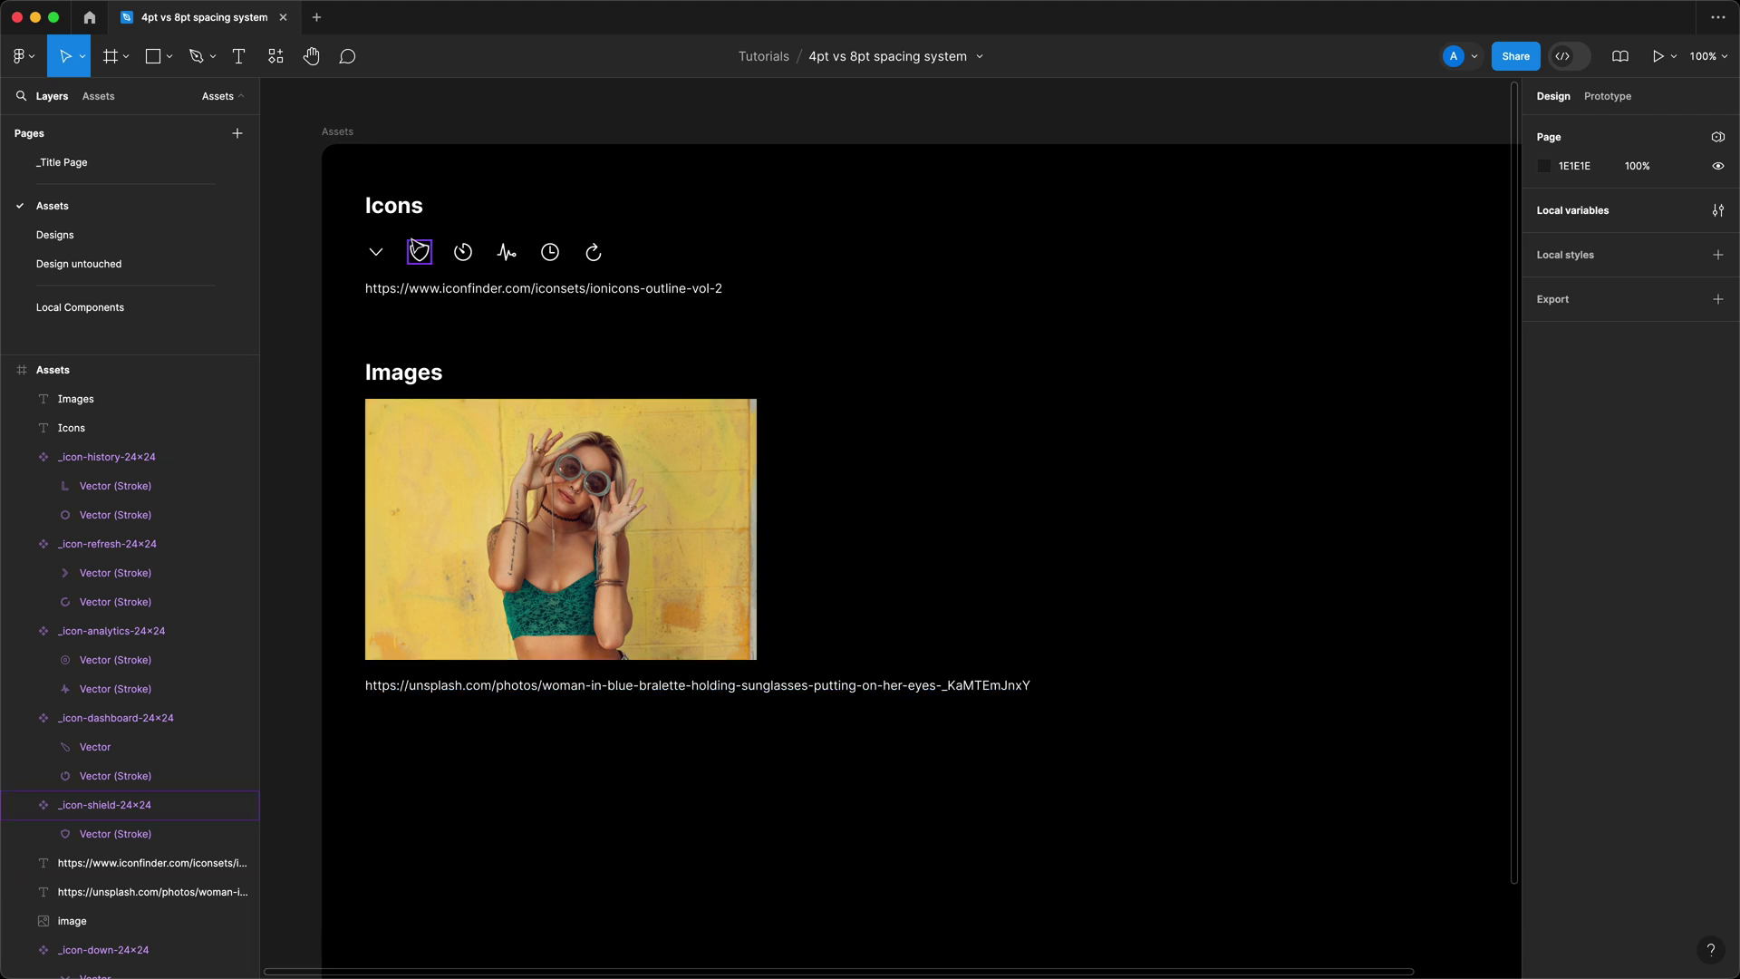
Step: Look over the Designs and Design untouched pages, ending back on Designs
click(153, 241)
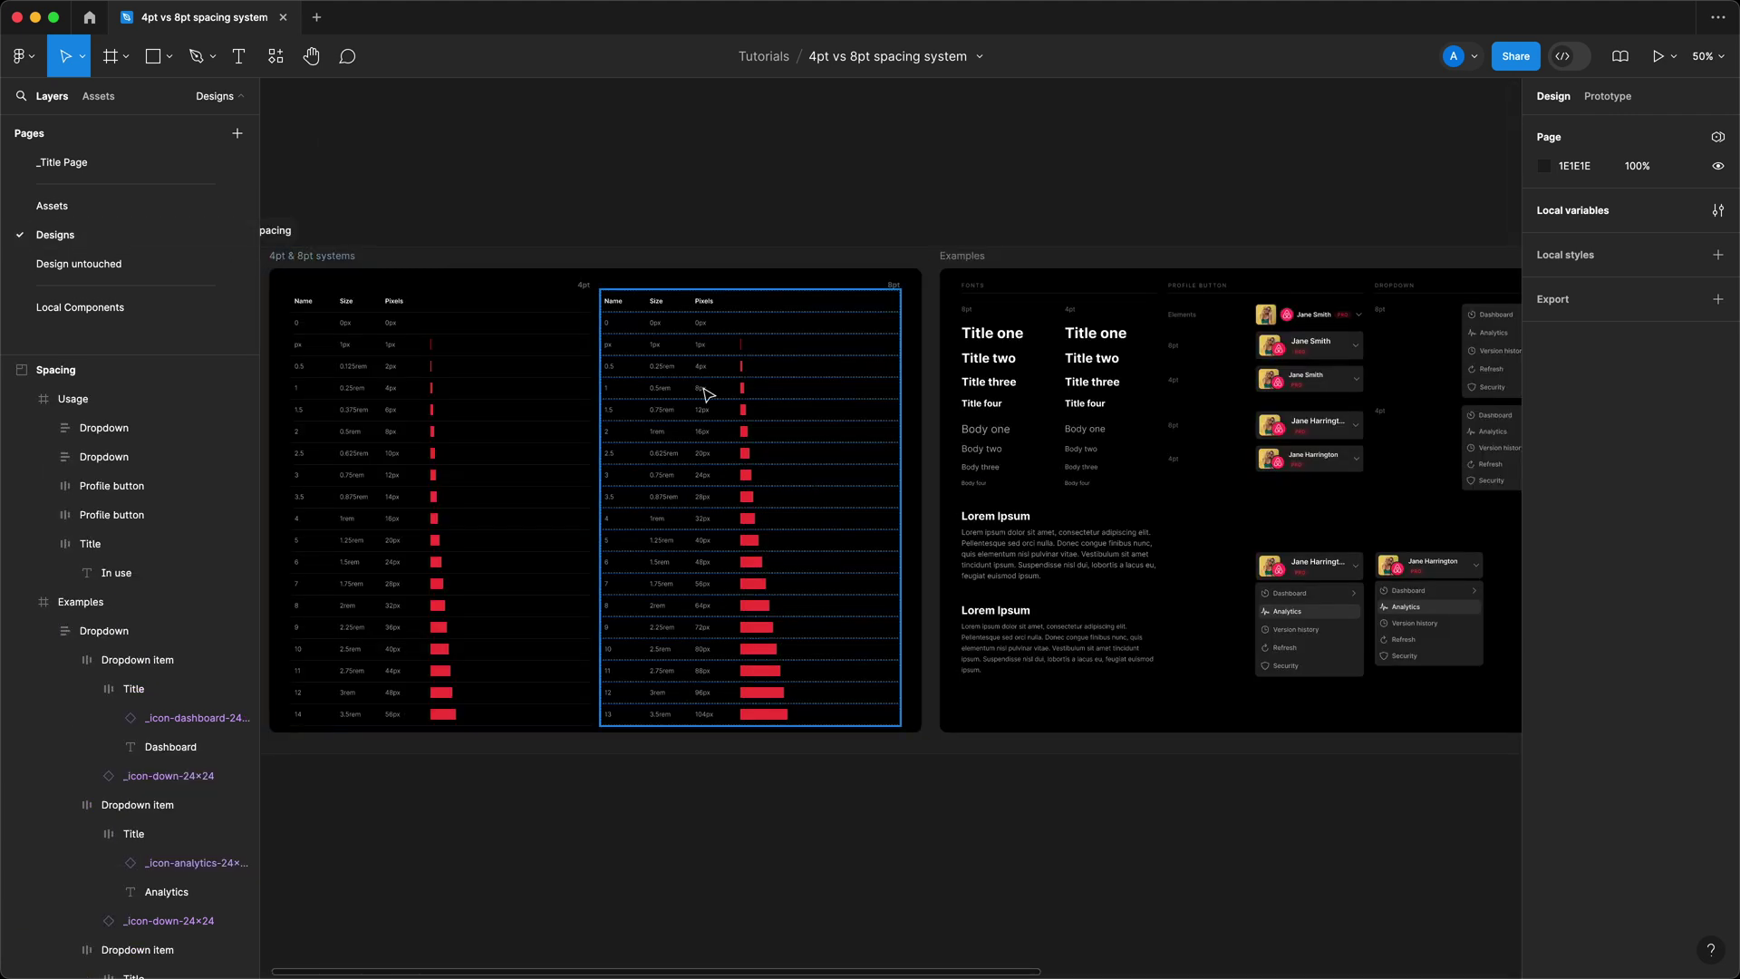
scroll(997, 489, right, 5)
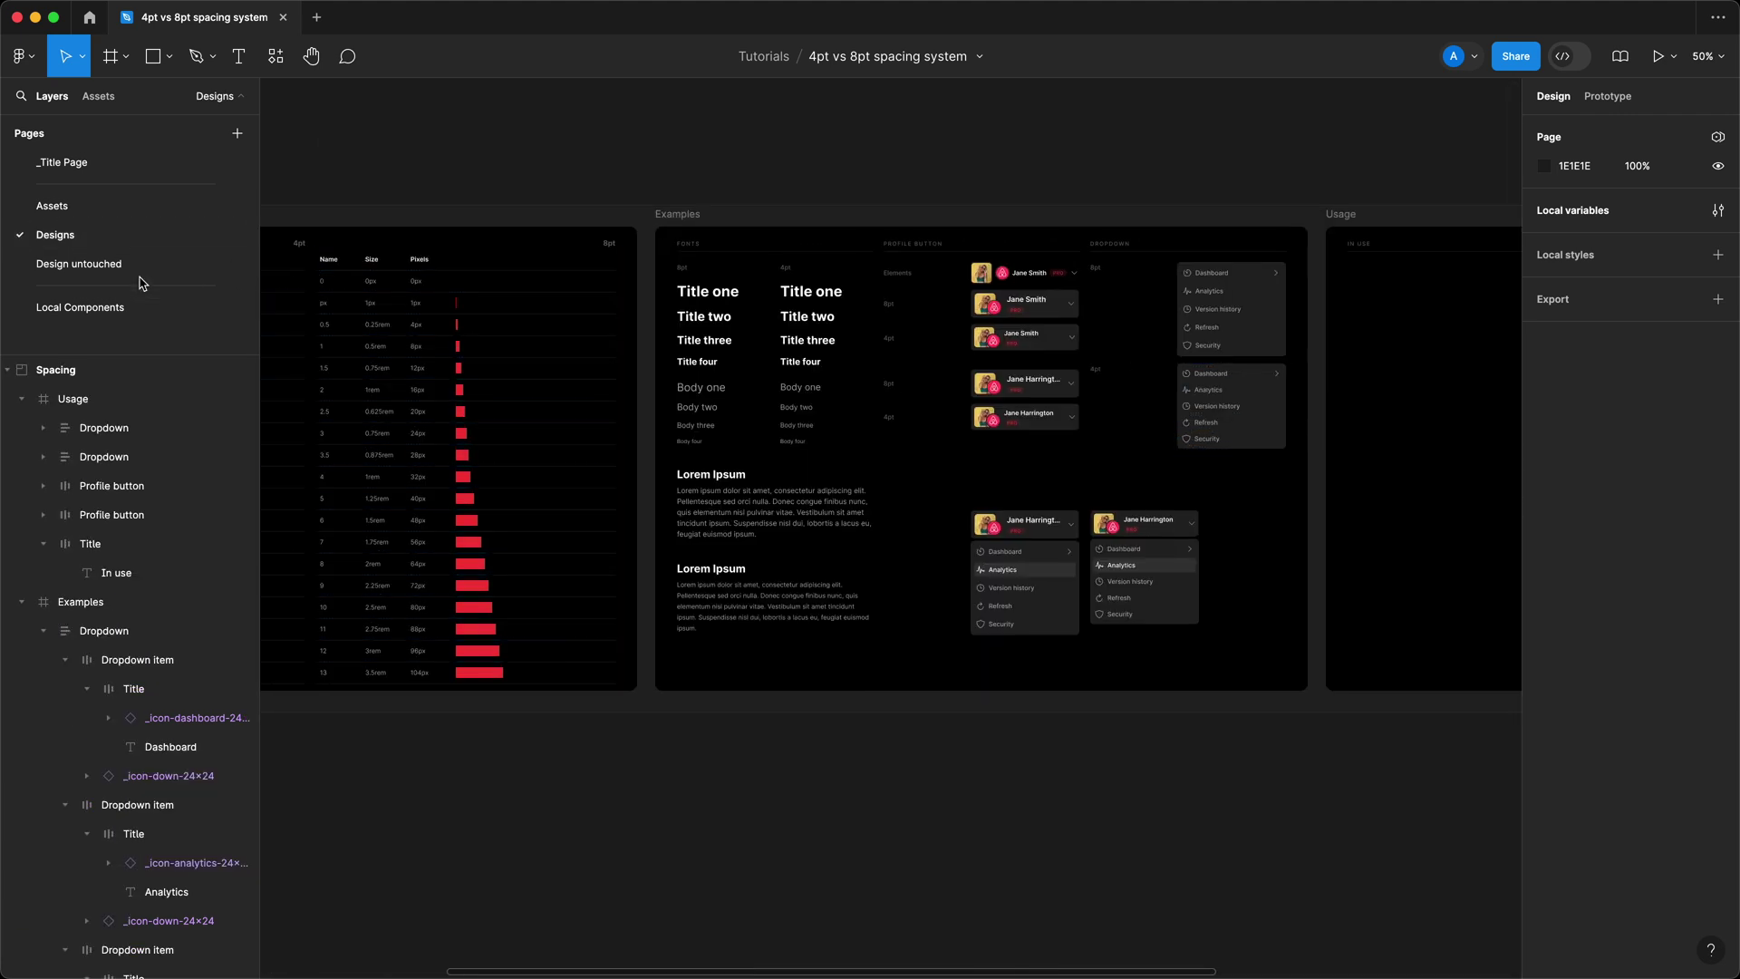
click(138, 264)
scroll(926, 469, right, 10)
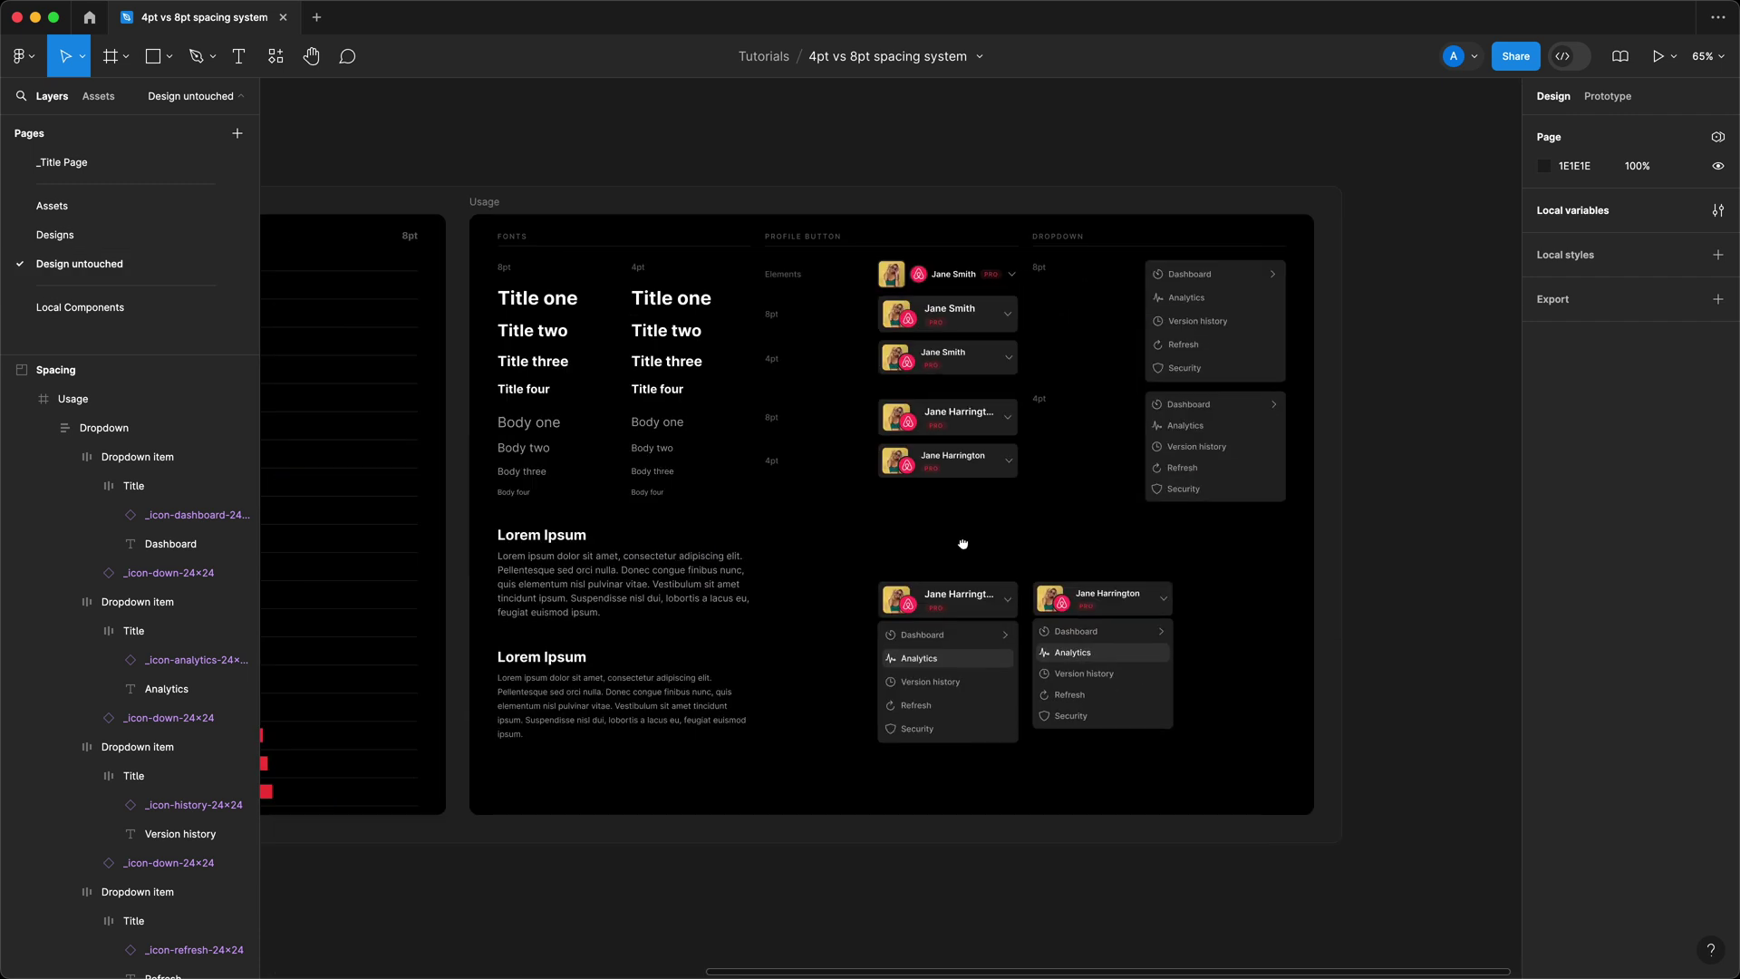
scroll(963, 544, left, 10)
scroll(1161, 470, down, 3)
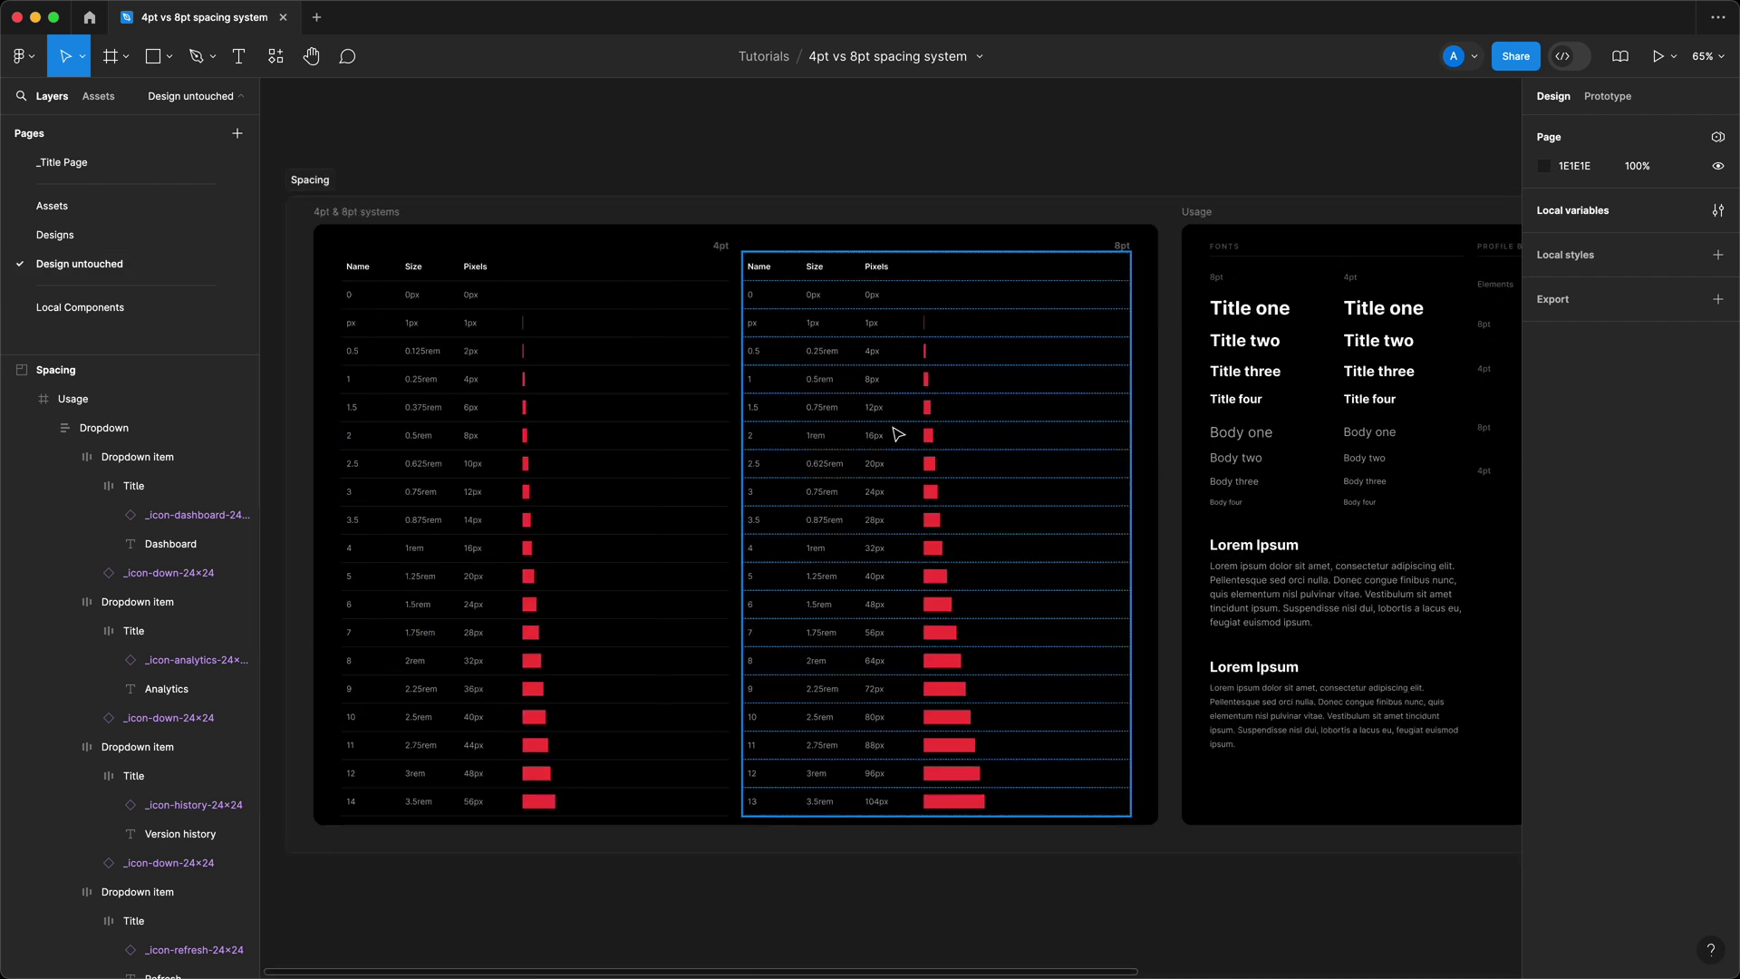
click(54, 235)
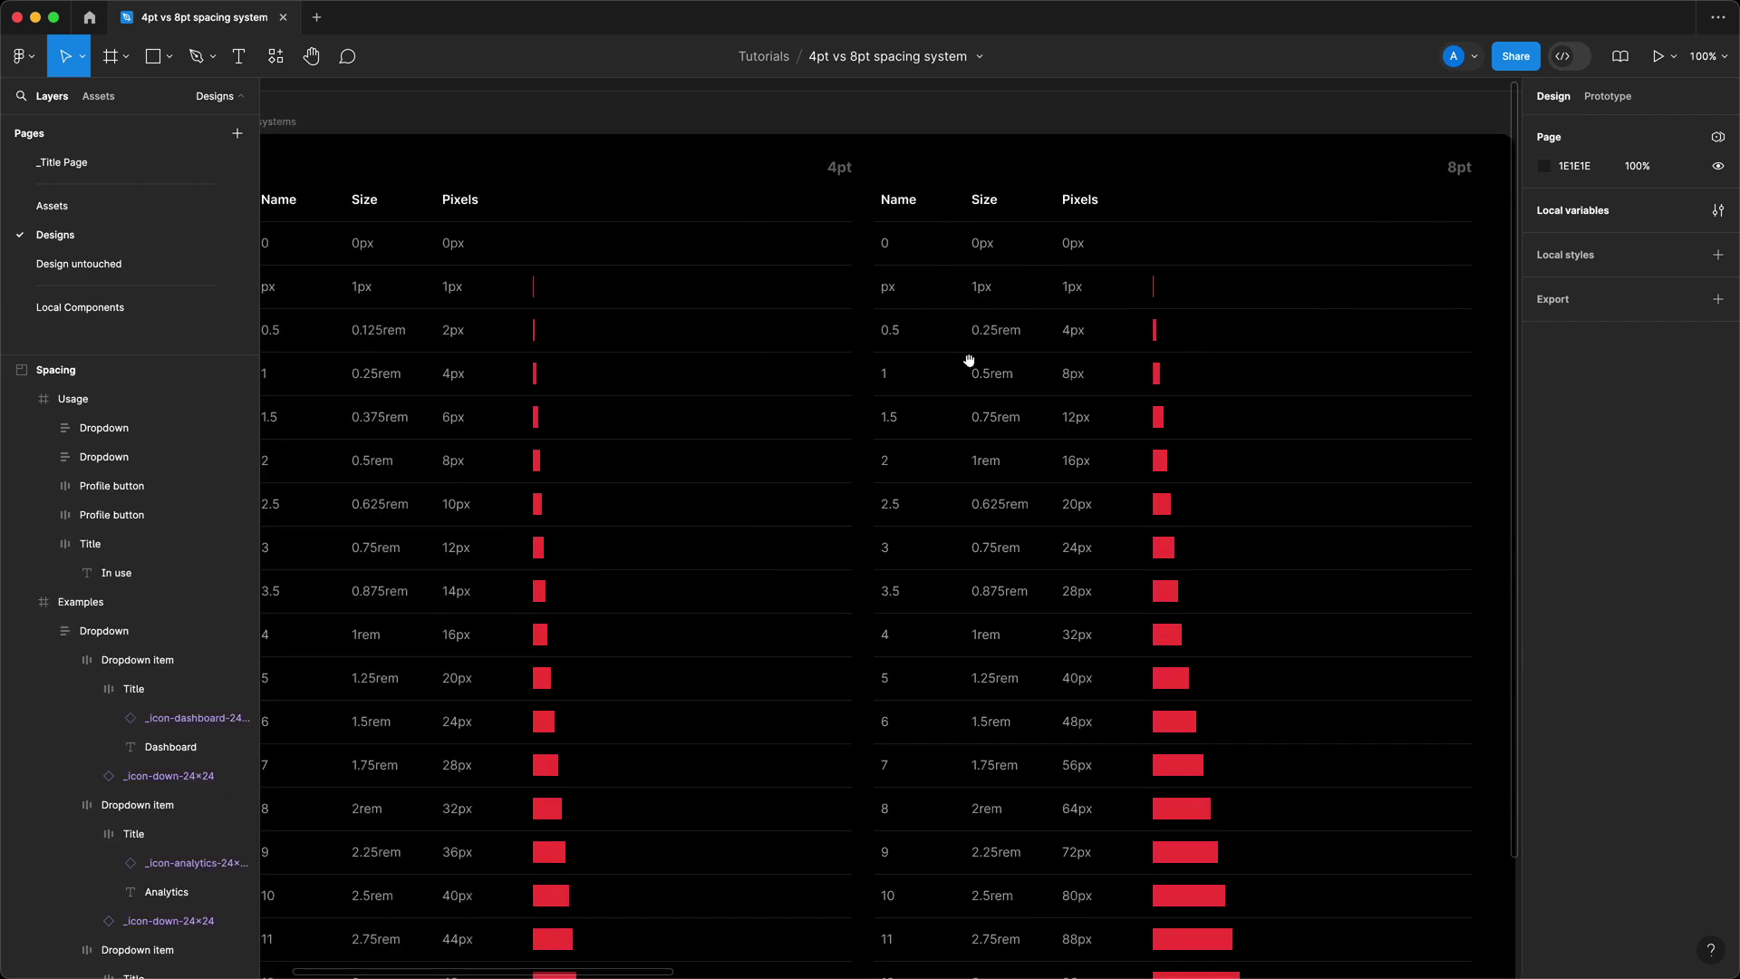
Step: Hide the interface panels and pan across the spacing tables
key(super+backslash)
scroll(969, 361, down, 3)
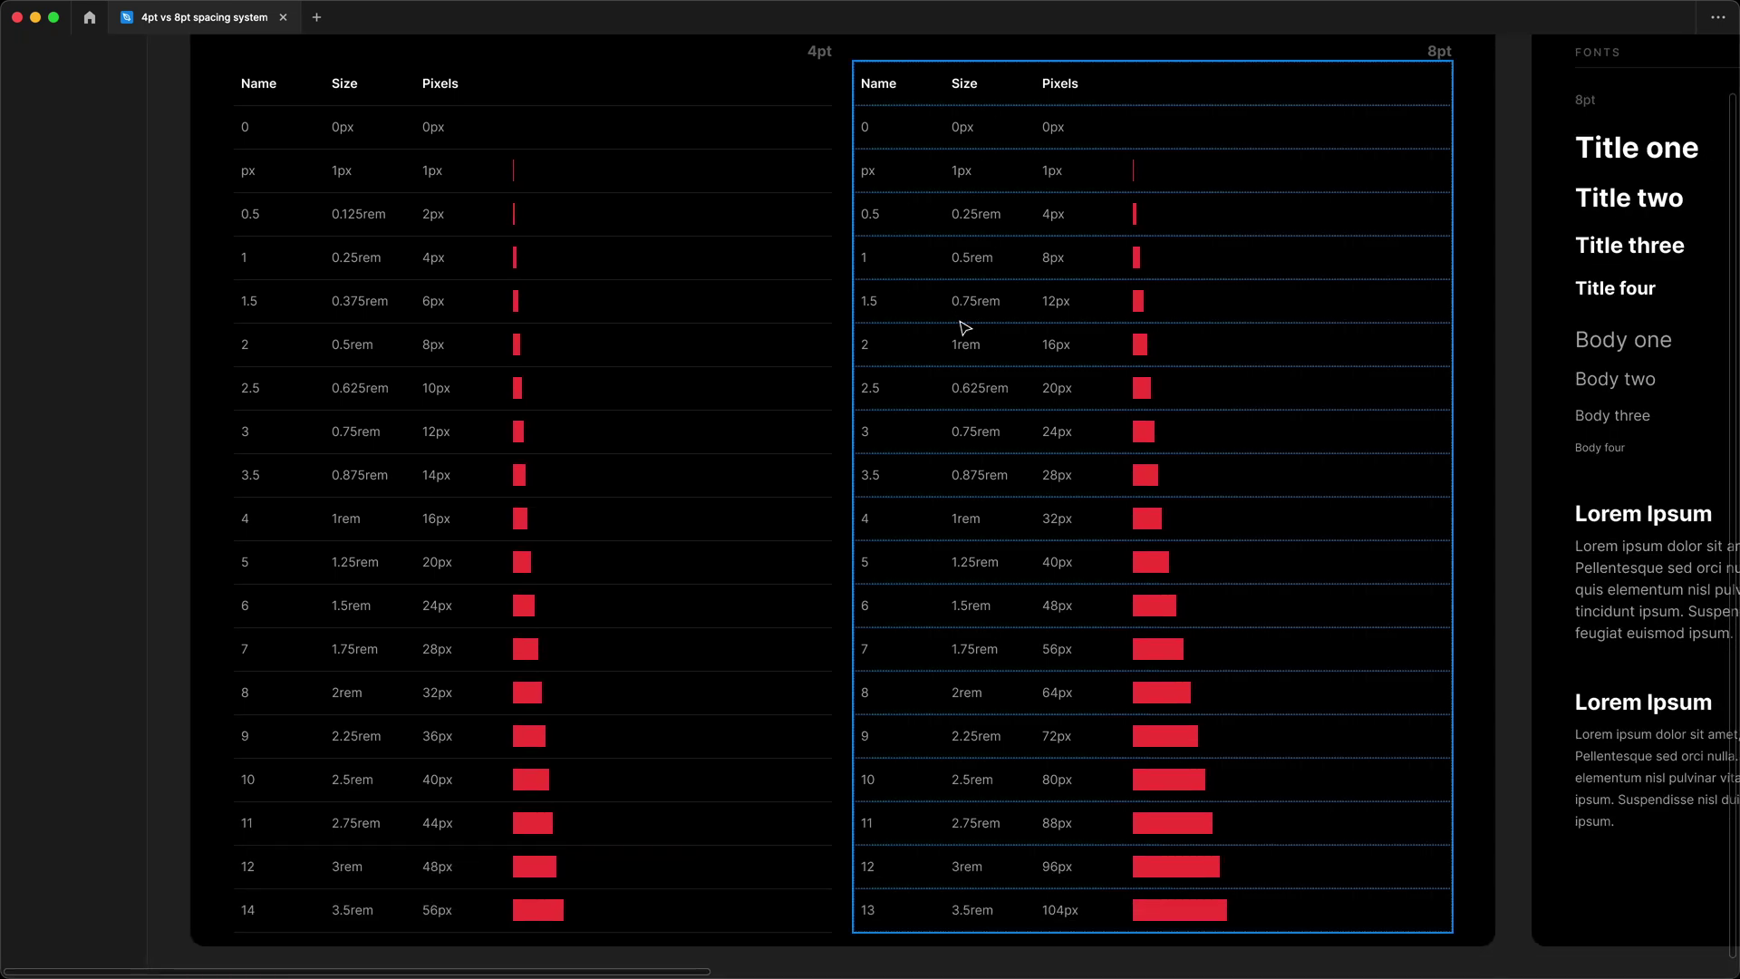
scroll(965, 328, right, 2)
scroll(965, 328, up, 1)
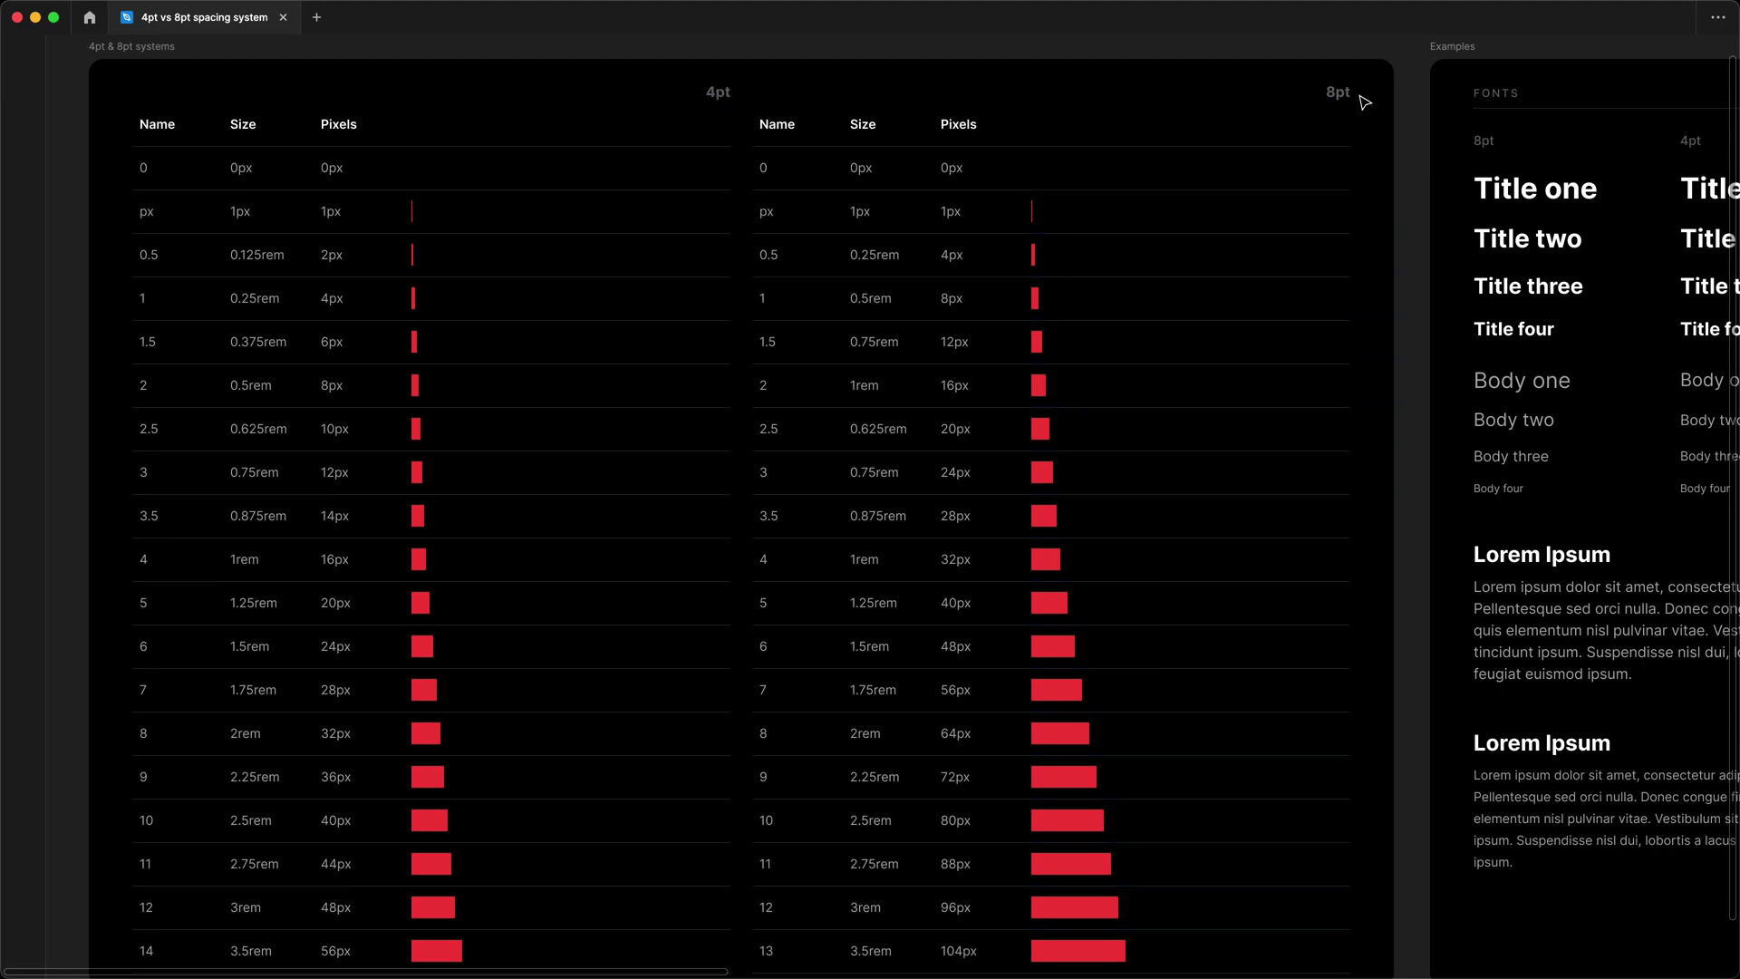
scroll(1158, 152, up, 2)
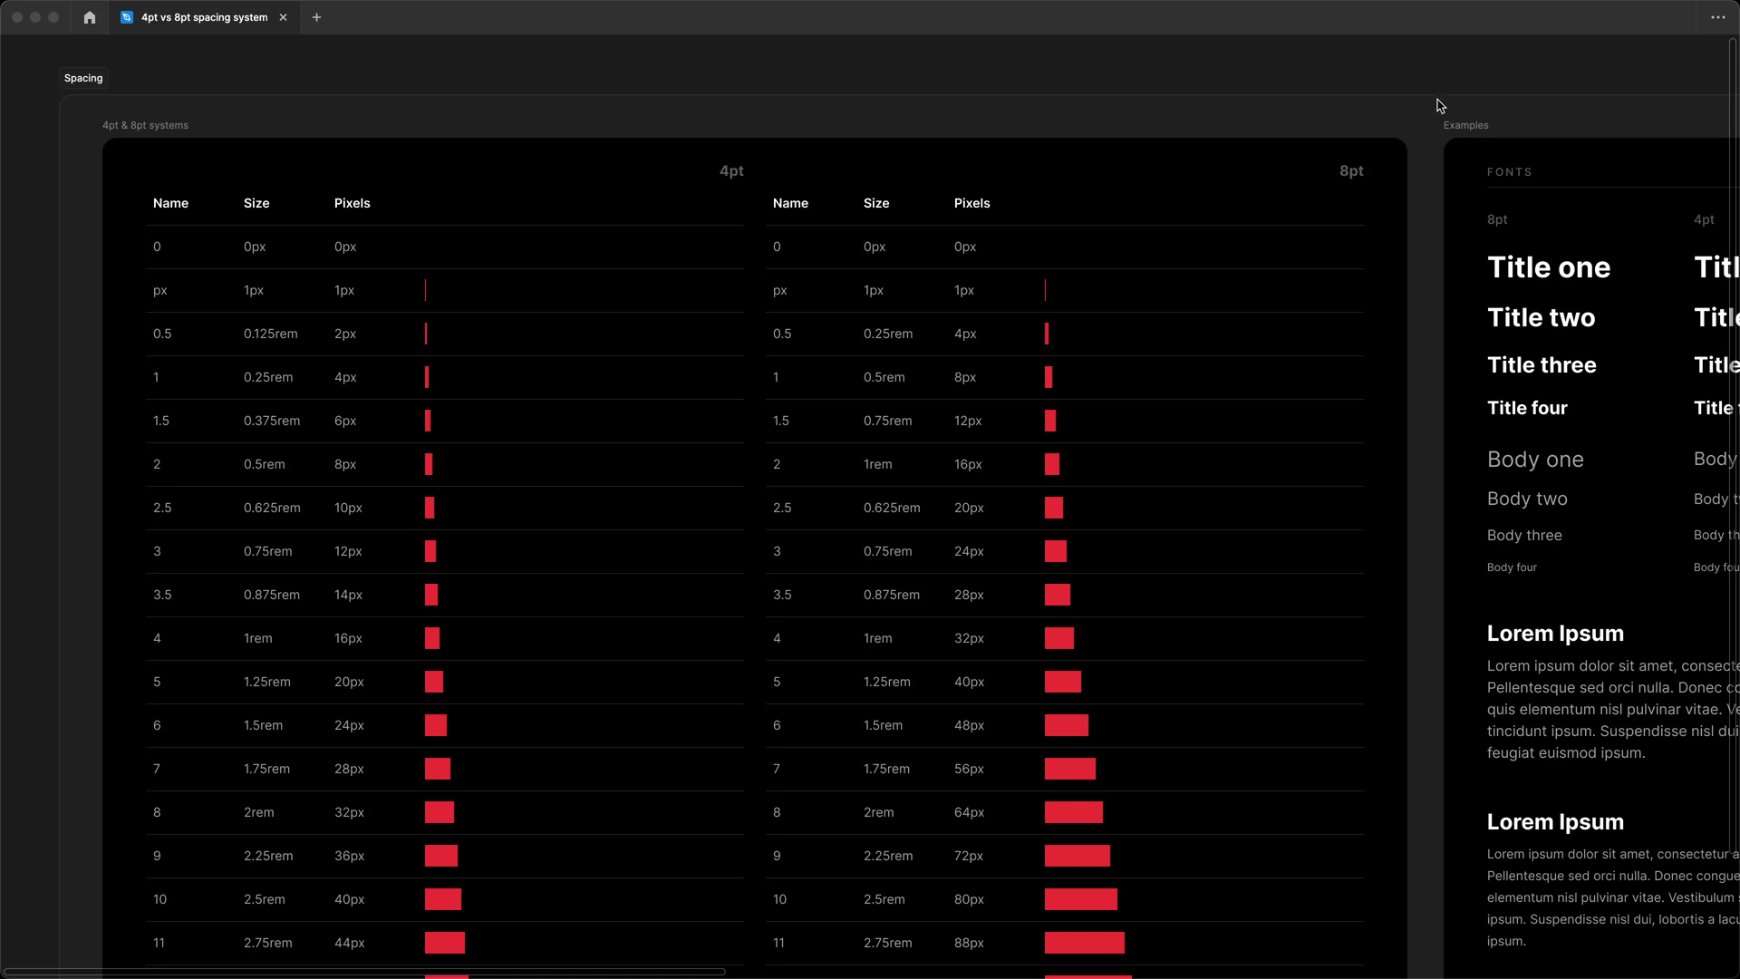
Step: Add a text note reading '1rem = 16px' above the spacing tables
click(1403, 84)
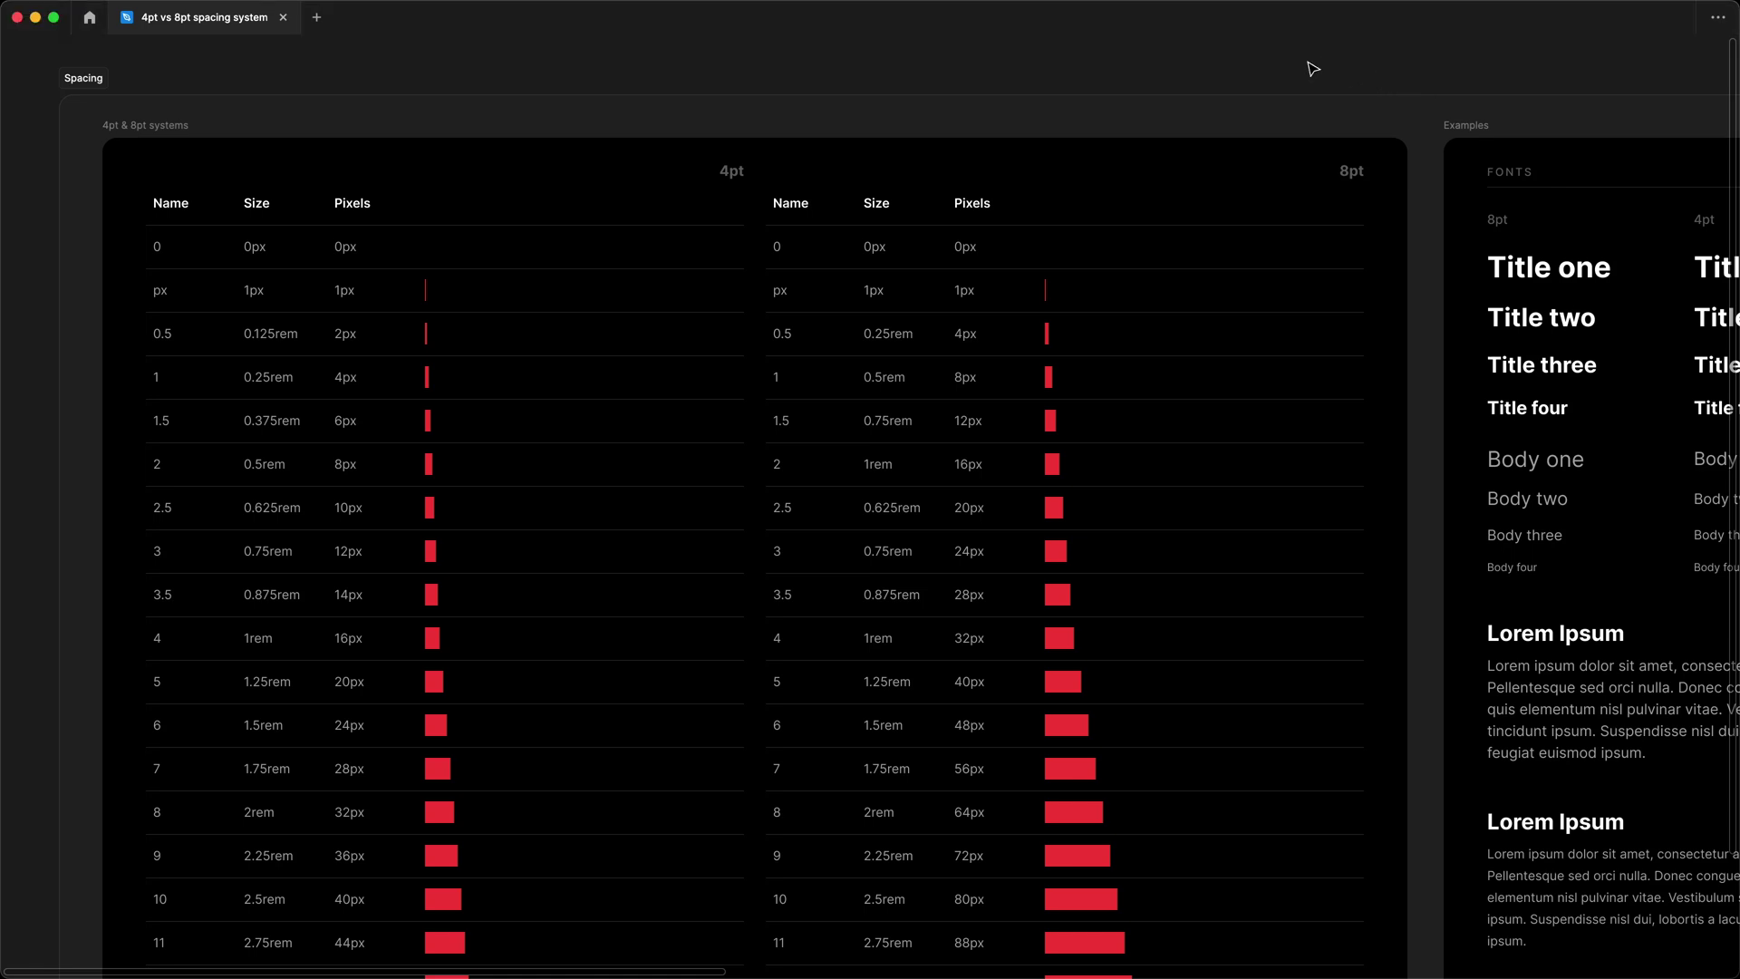
key(t)
click(1263, 57)
text(16px)
key(Escape)
text(1rem =)
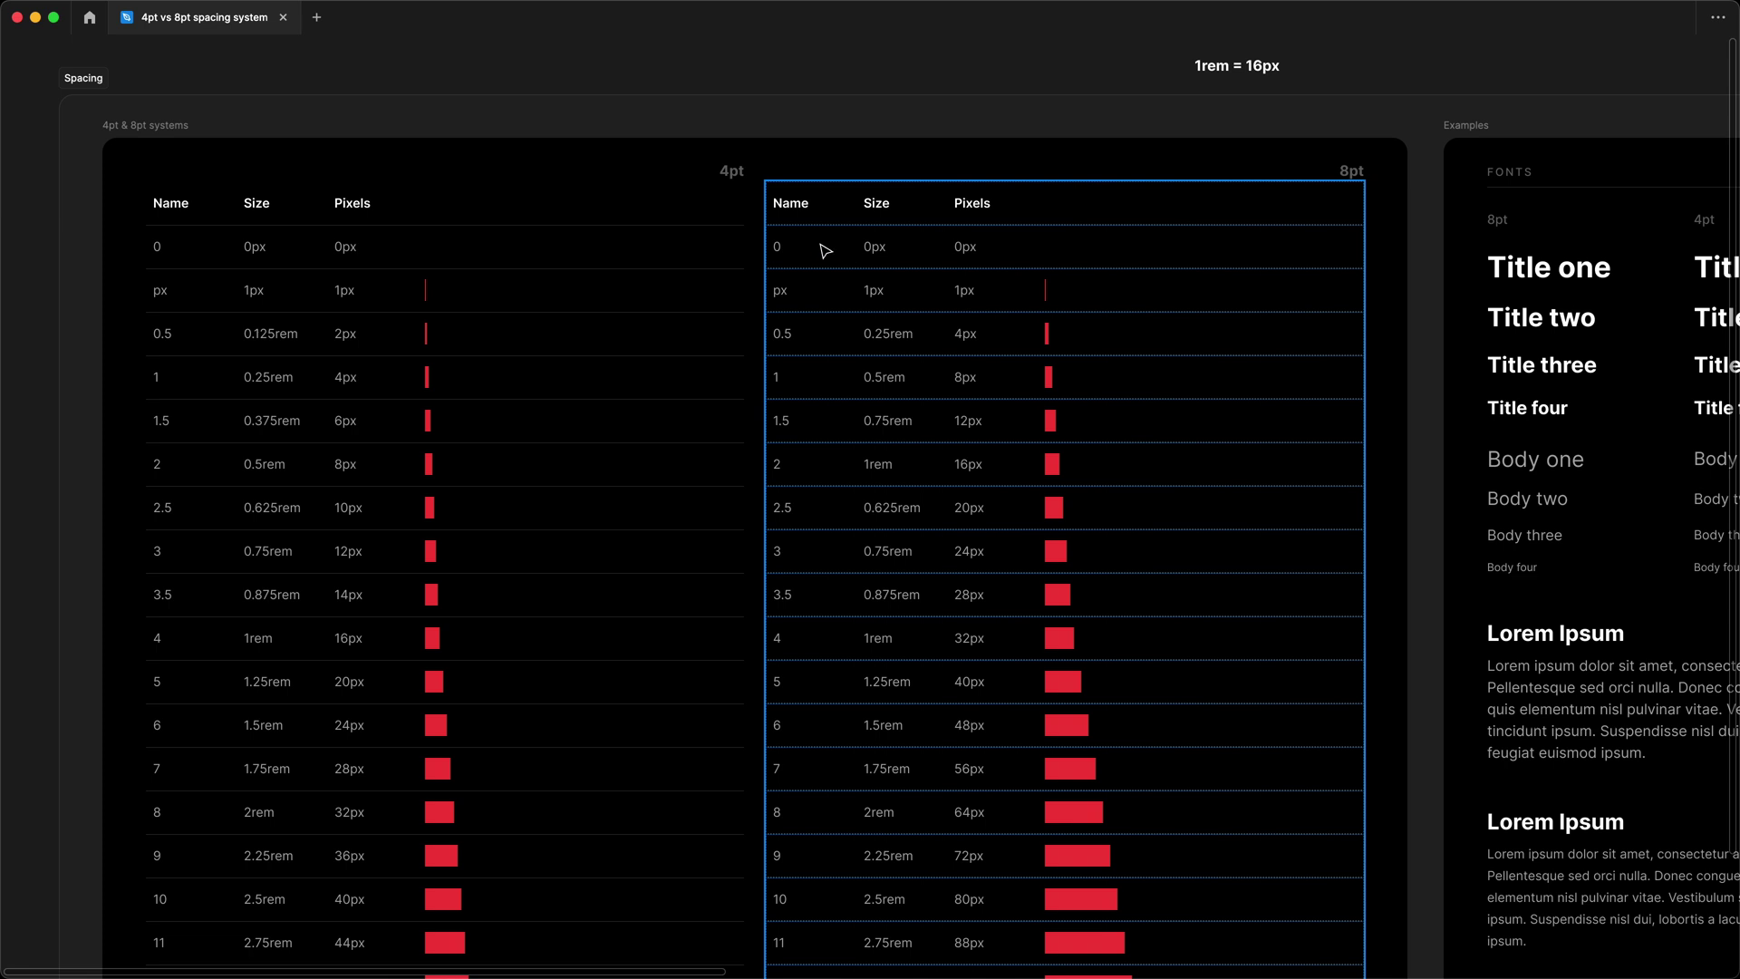
Step: Zoom in on the 4pt table's steps 0 through 3, ending at 0.75rem / 12px
scroll(1122, 178, up, 8)
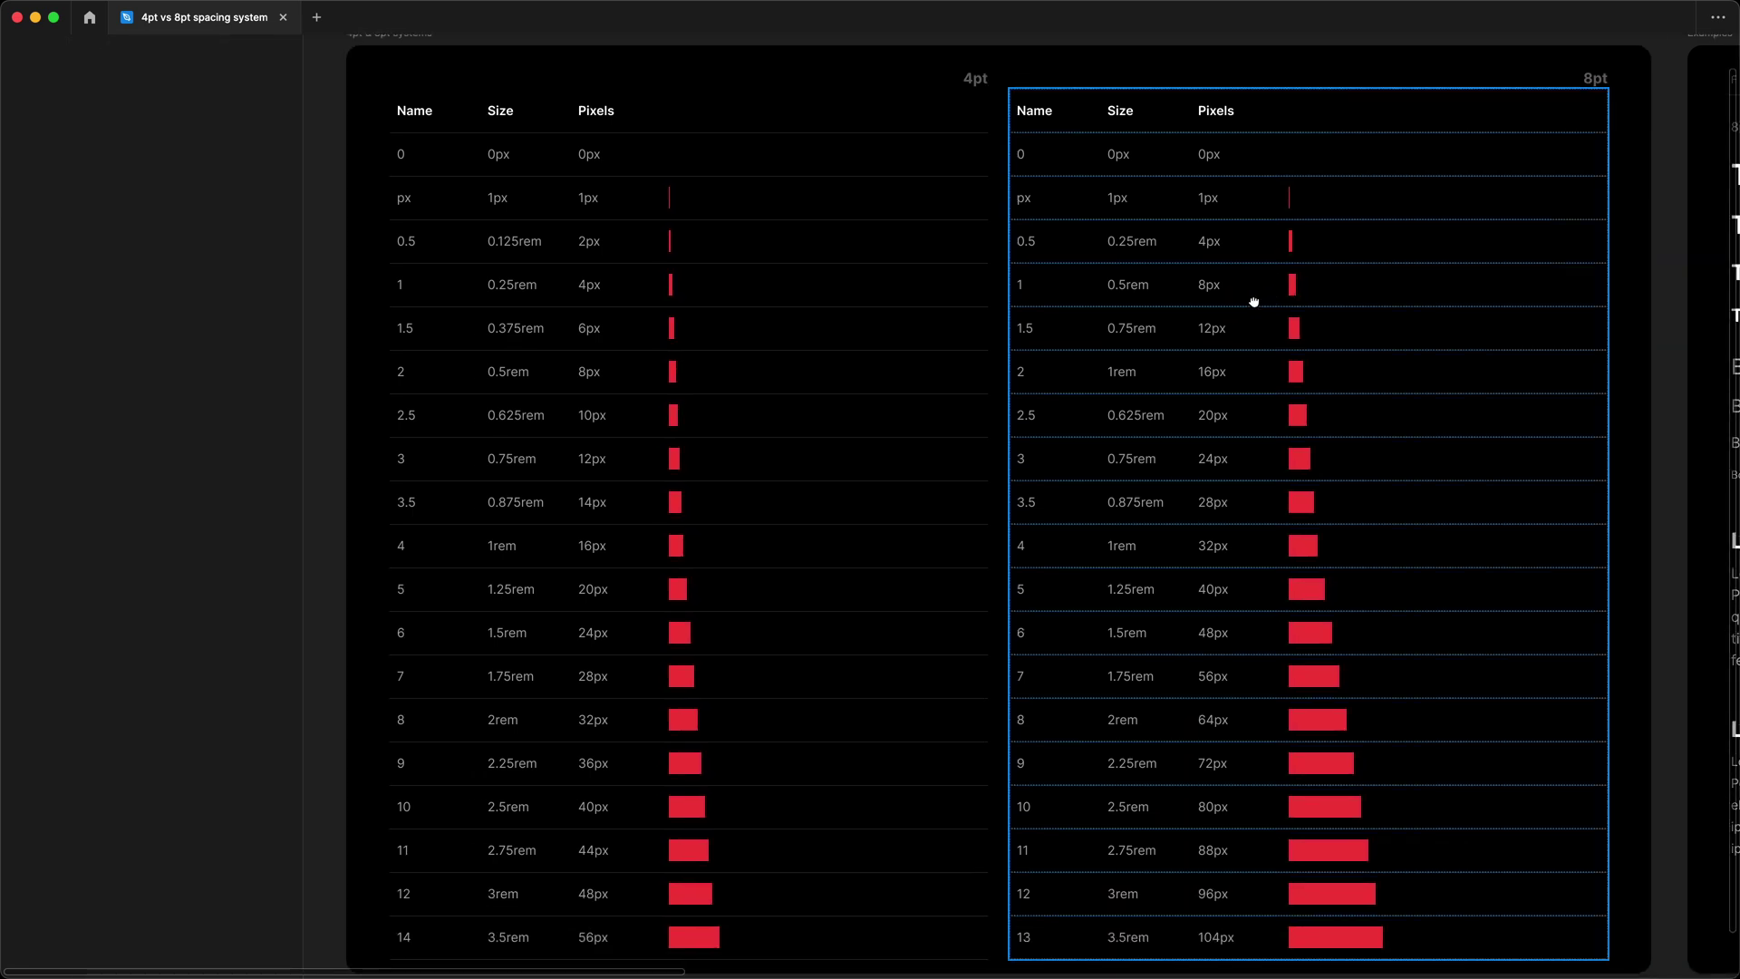
scroll(760, 276, up, 5)
scroll(760, 276, left, 4)
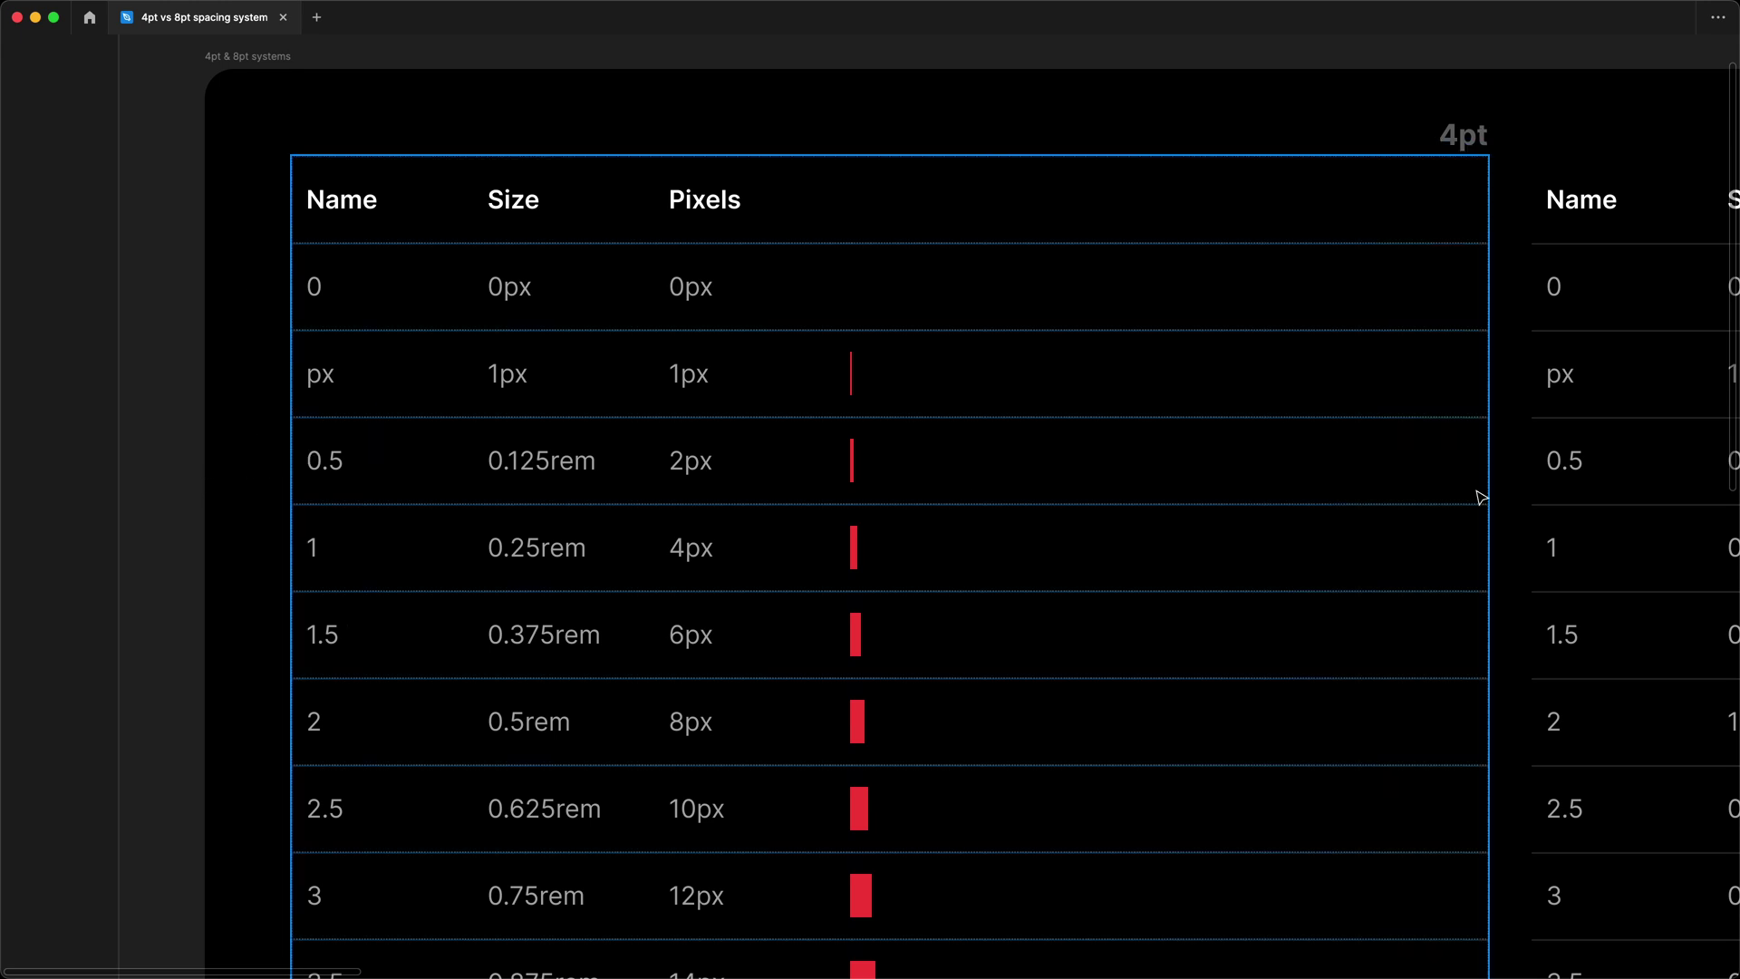
scroll(1482, 497, right, 9)
scroll(1175, 544, right, 4)
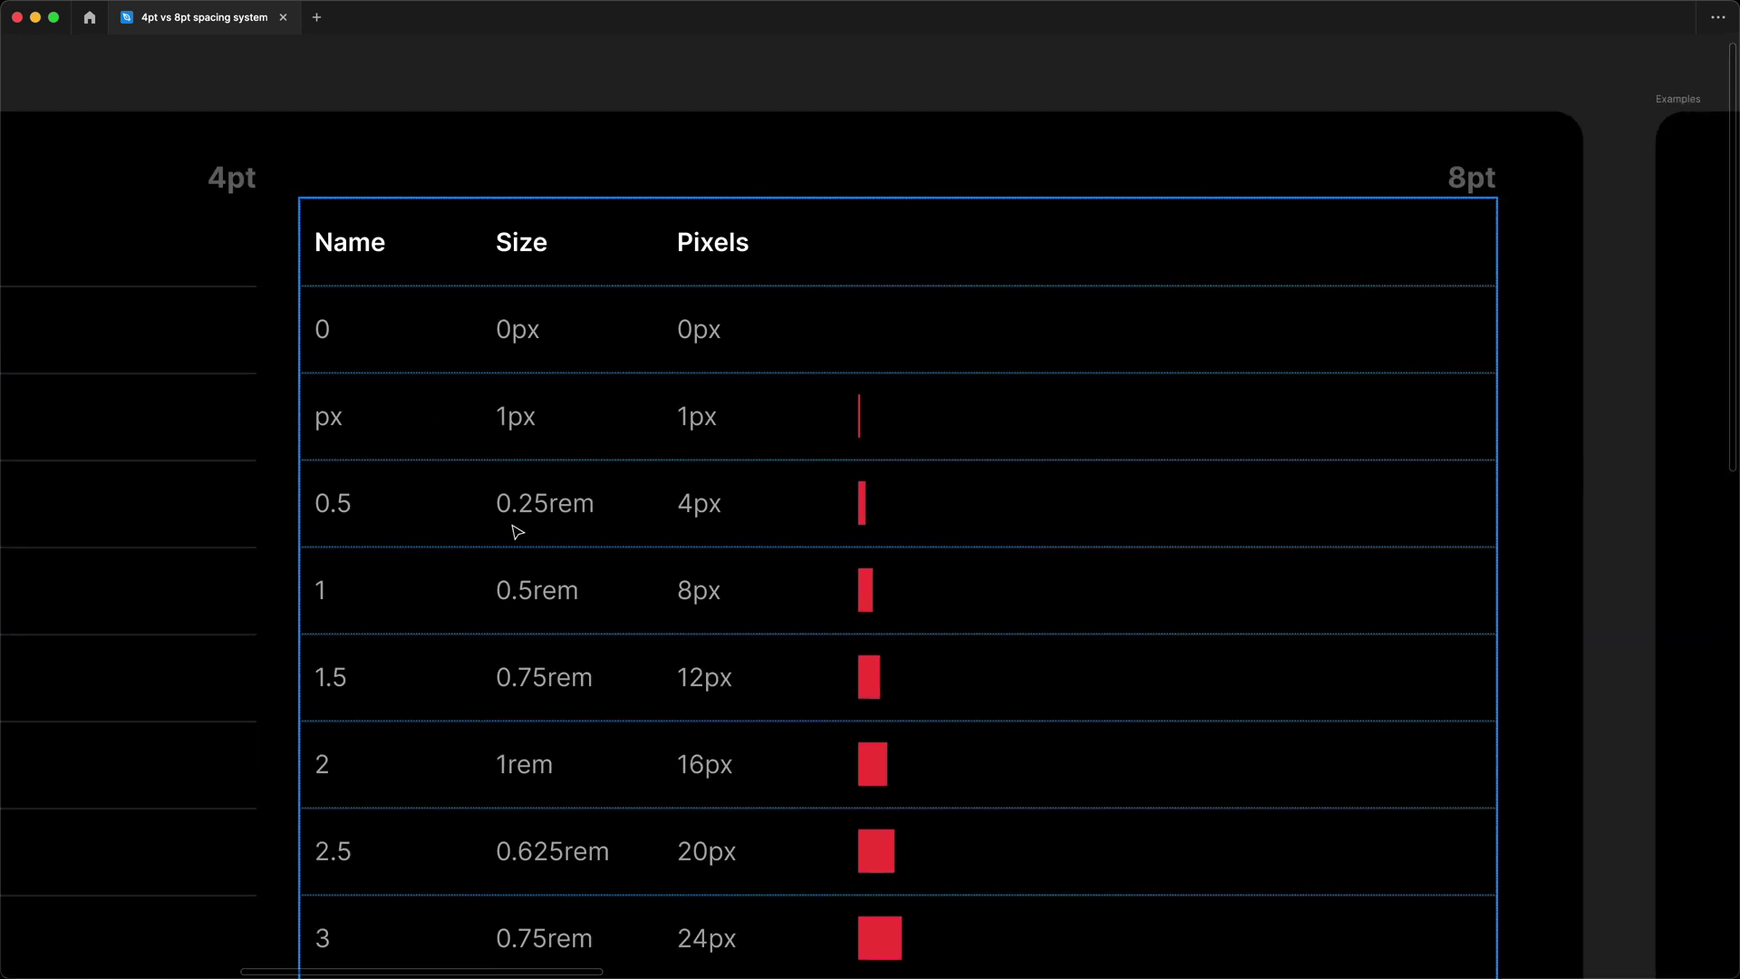
scroll(389, 516, left, 16)
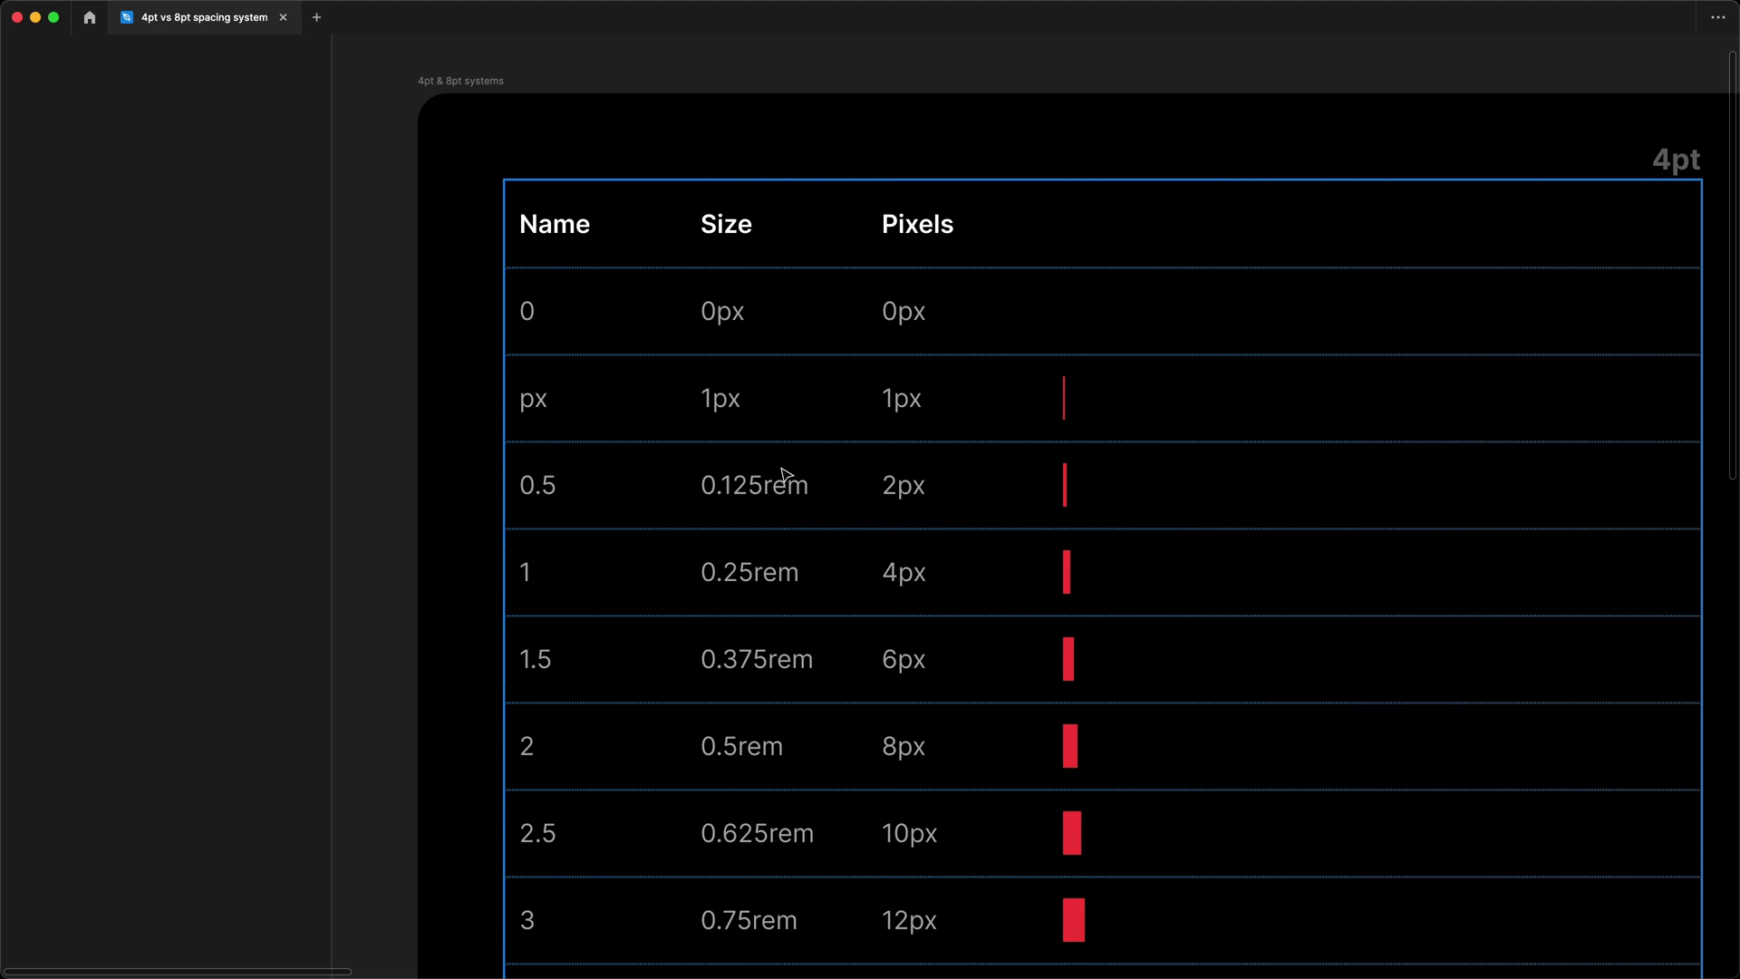
key(t)
click(247, 444)
text(2/16)
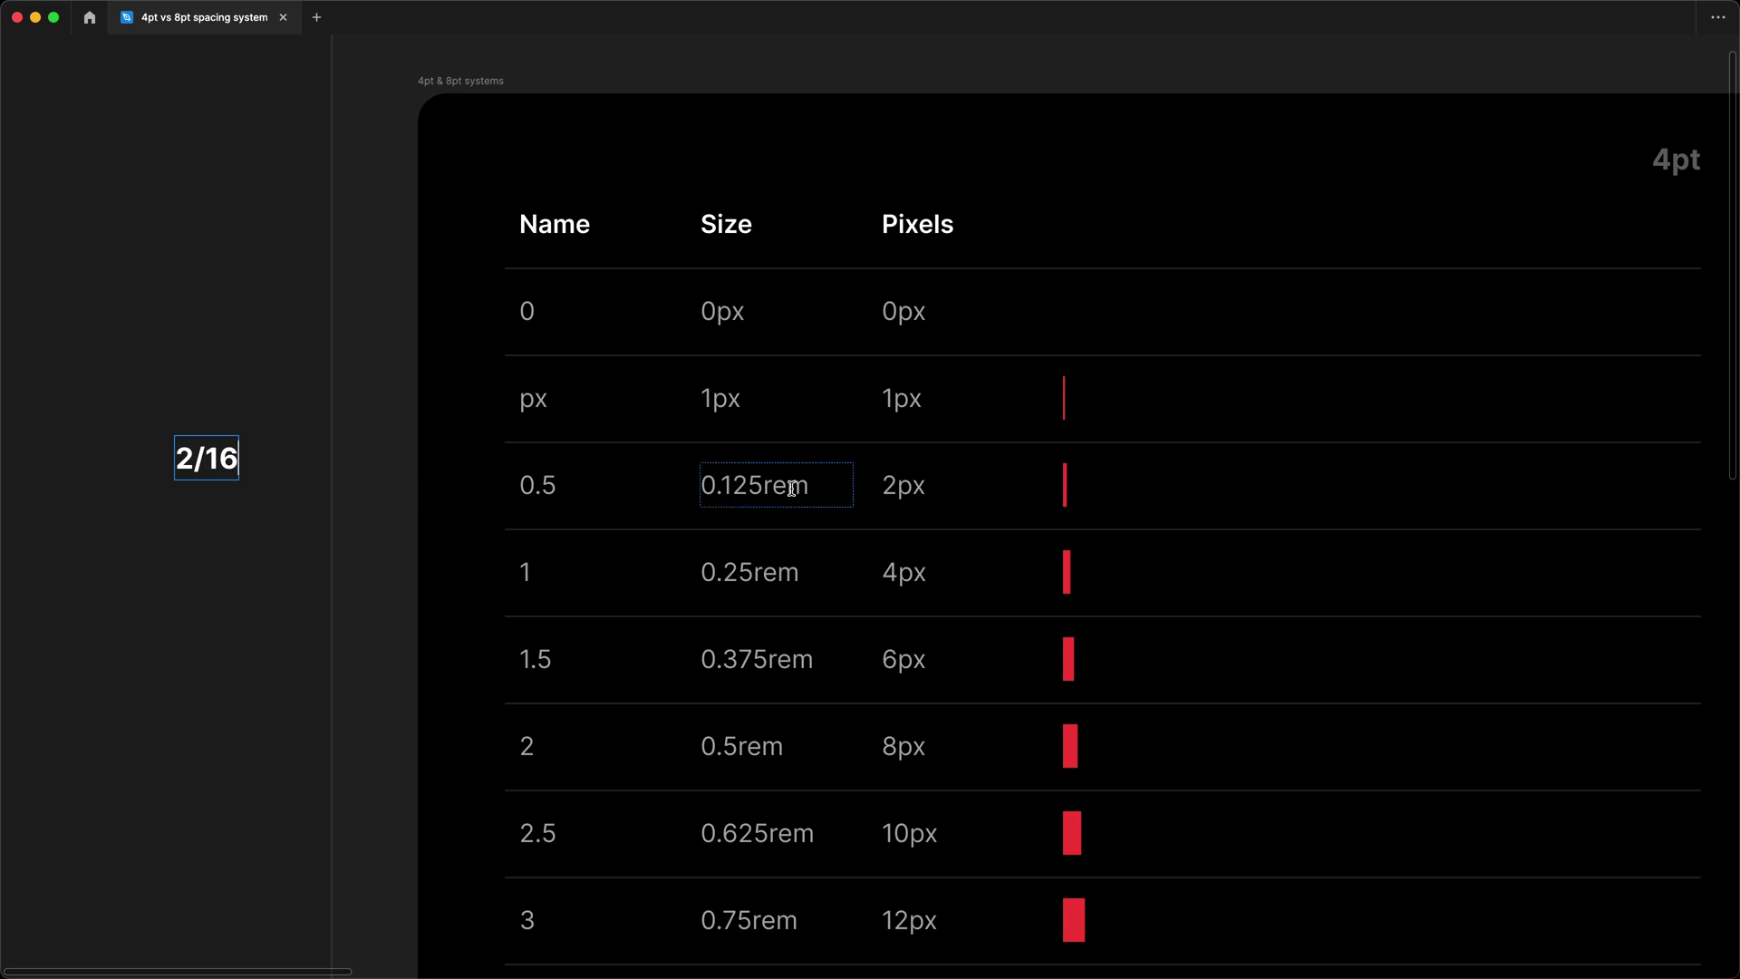
key(Escape)
key(Delete)
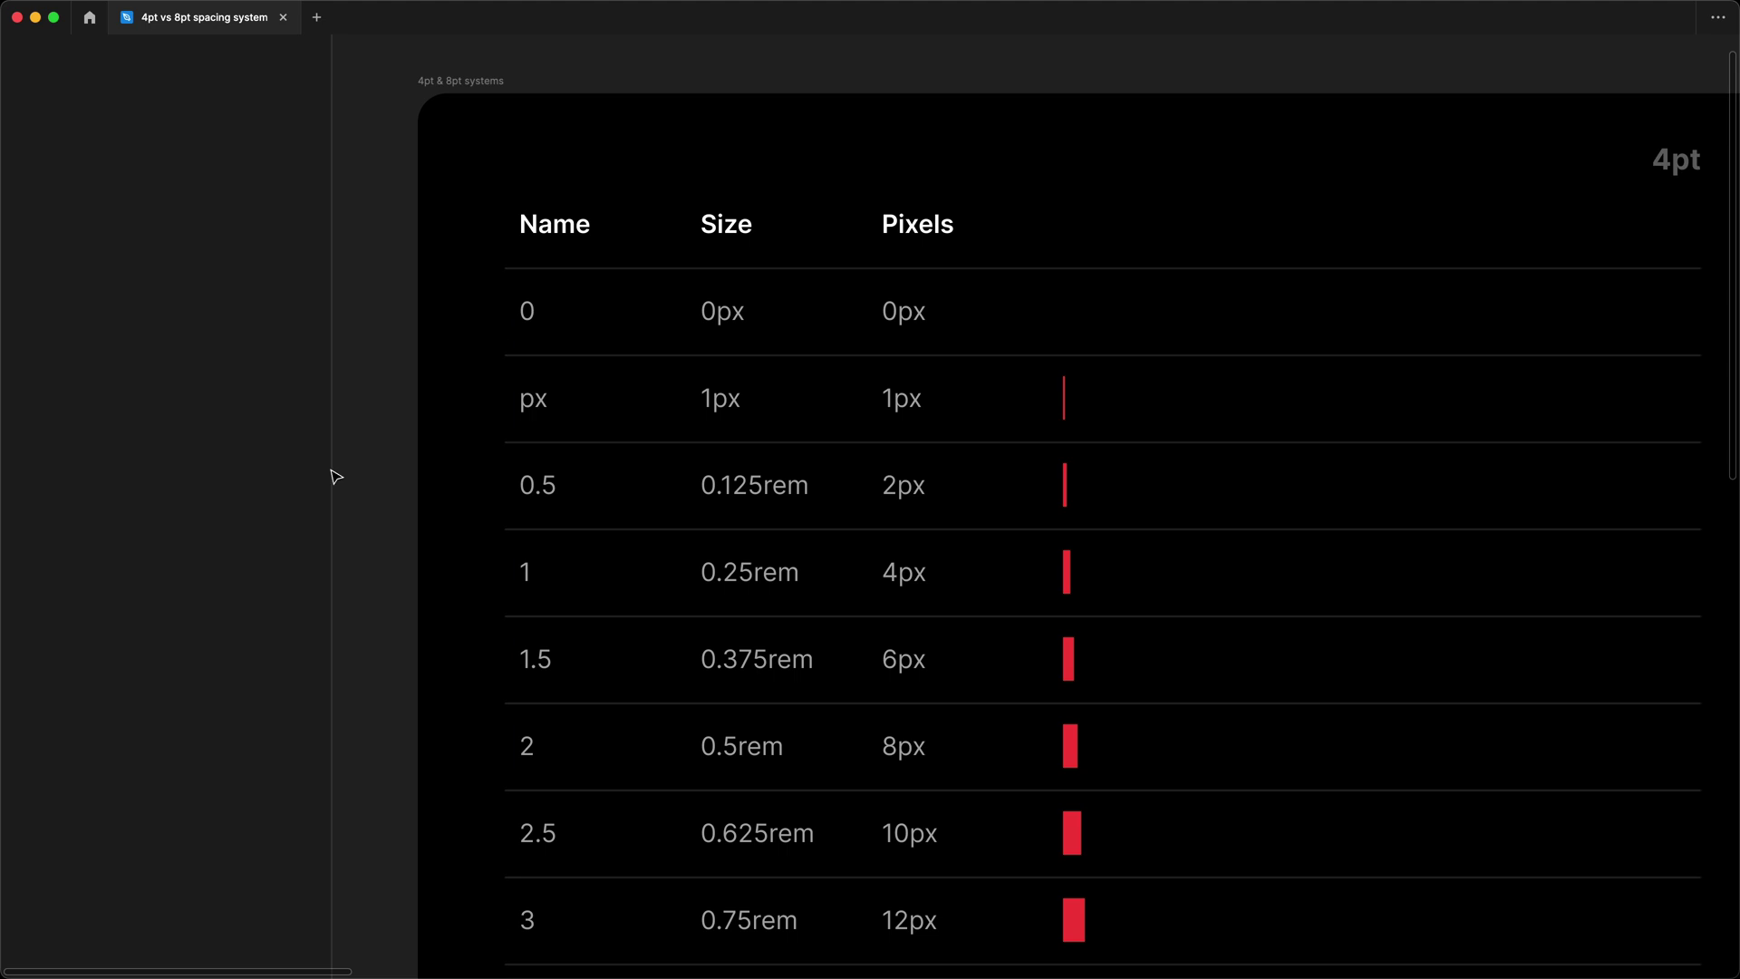
scroll(335, 477, down, 5)
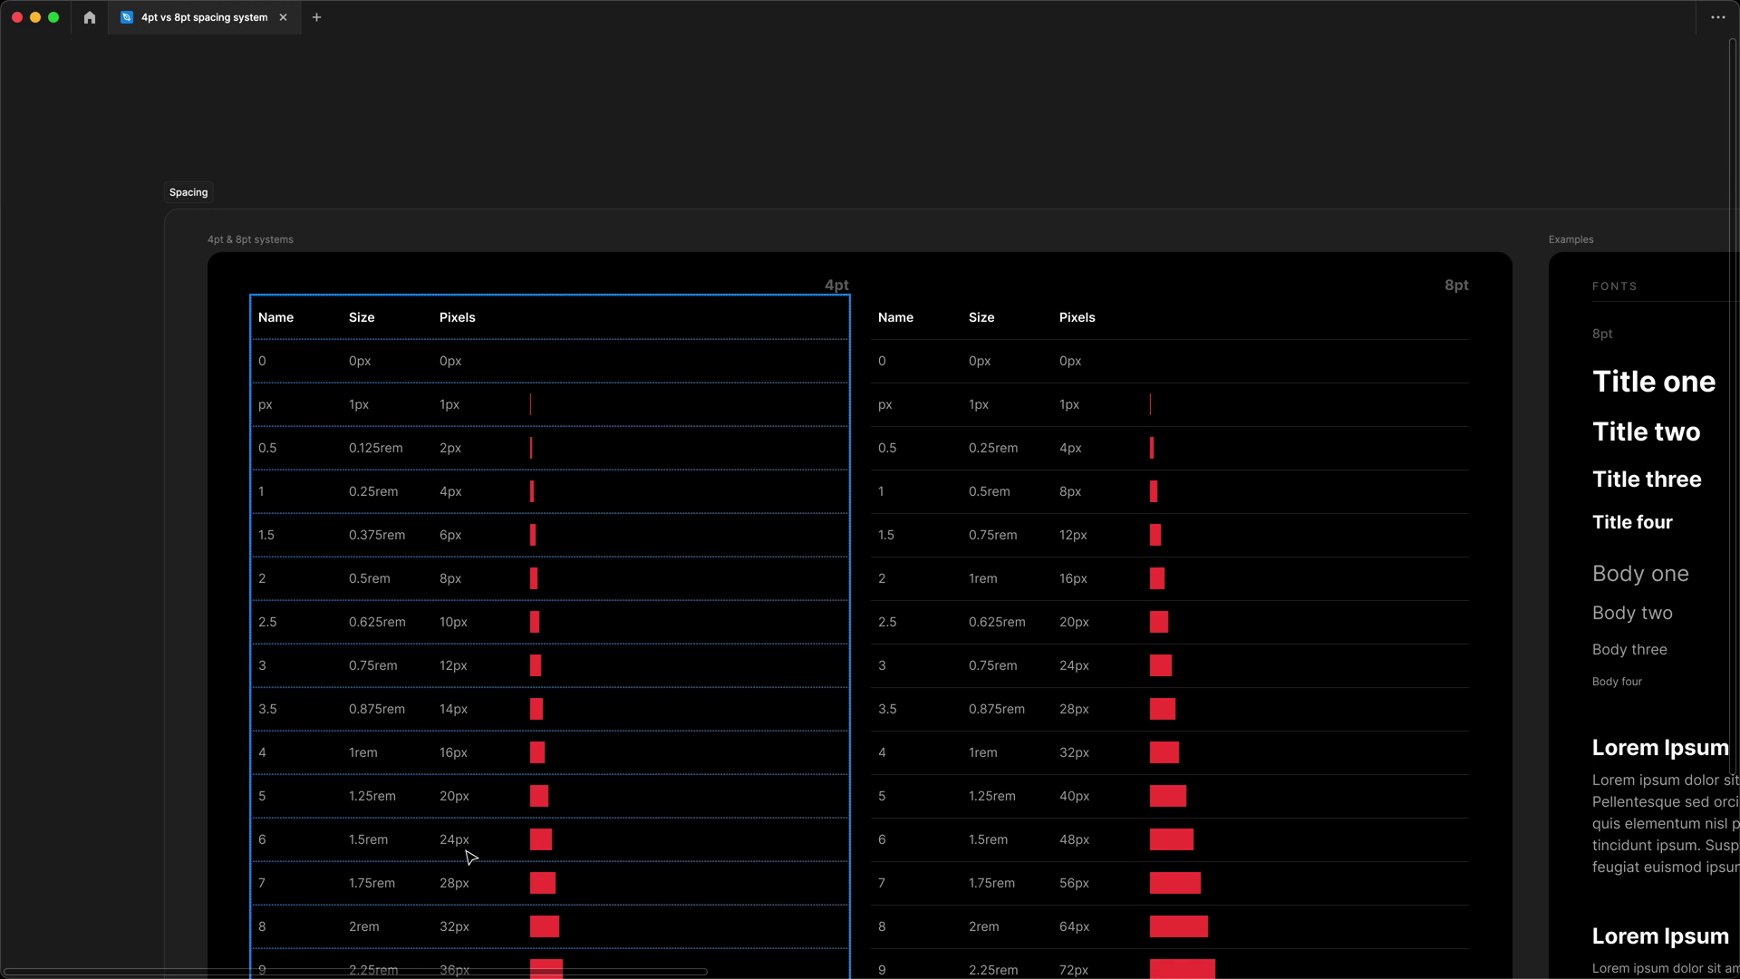
scroll(381, 853, up, 3)
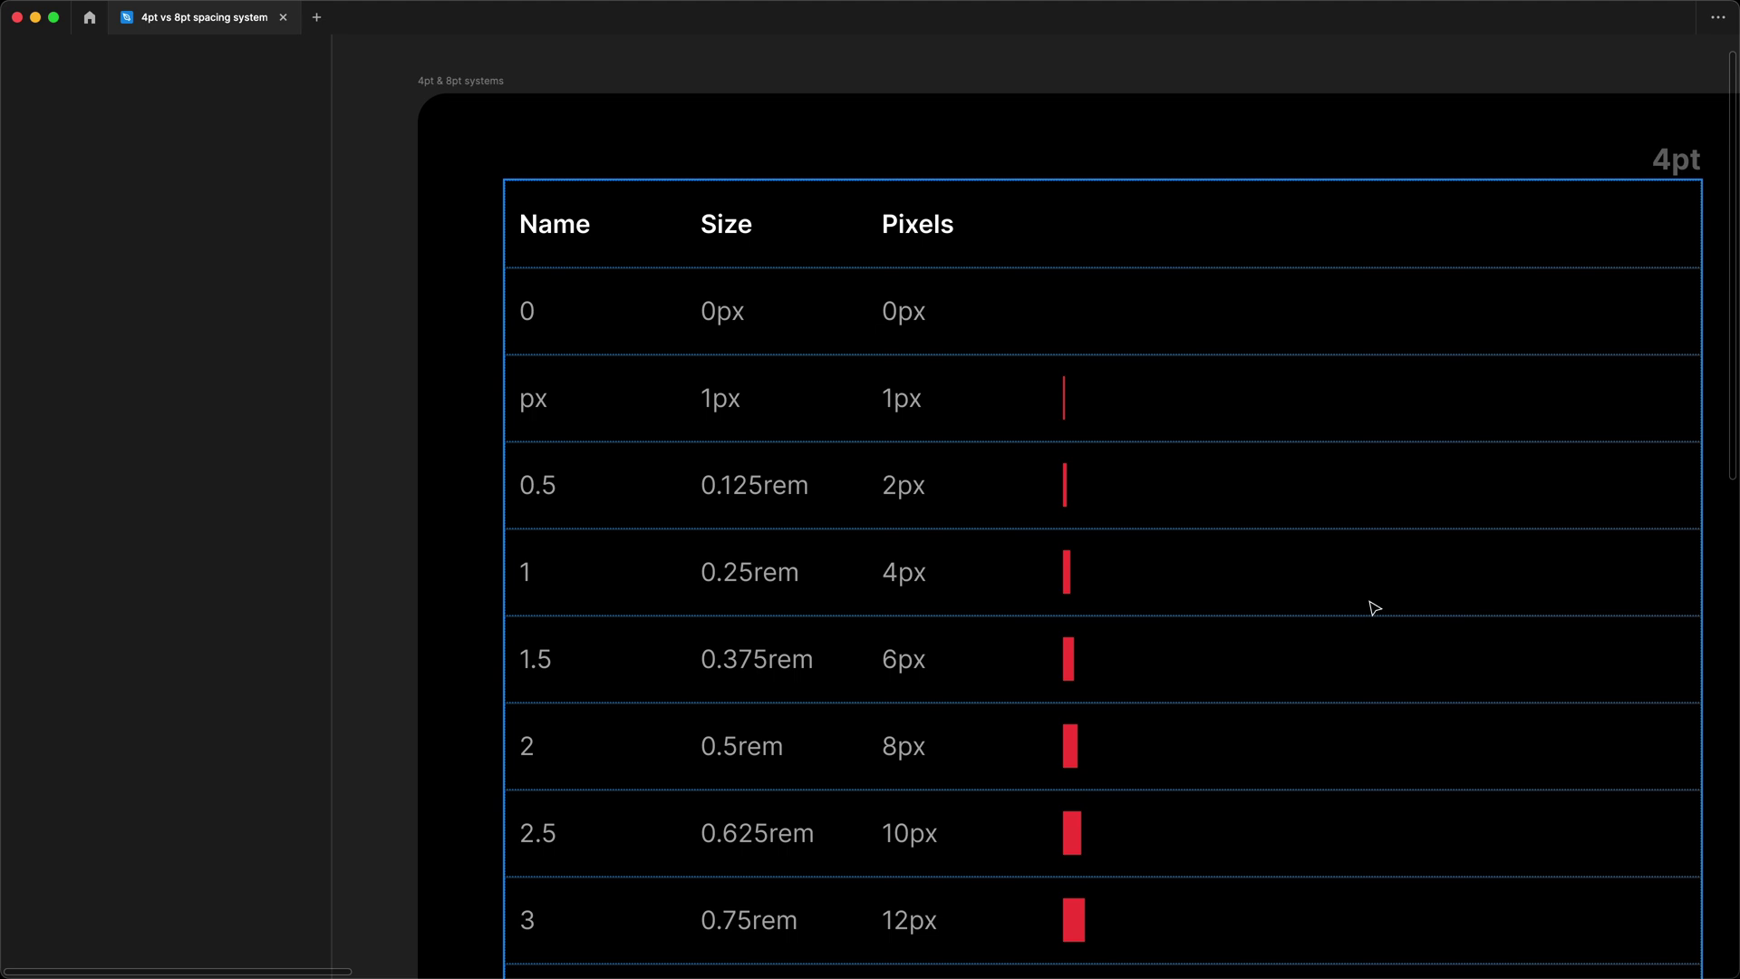
scroll(1375, 608, right, 5)
scroll(1375, 608, down, 2)
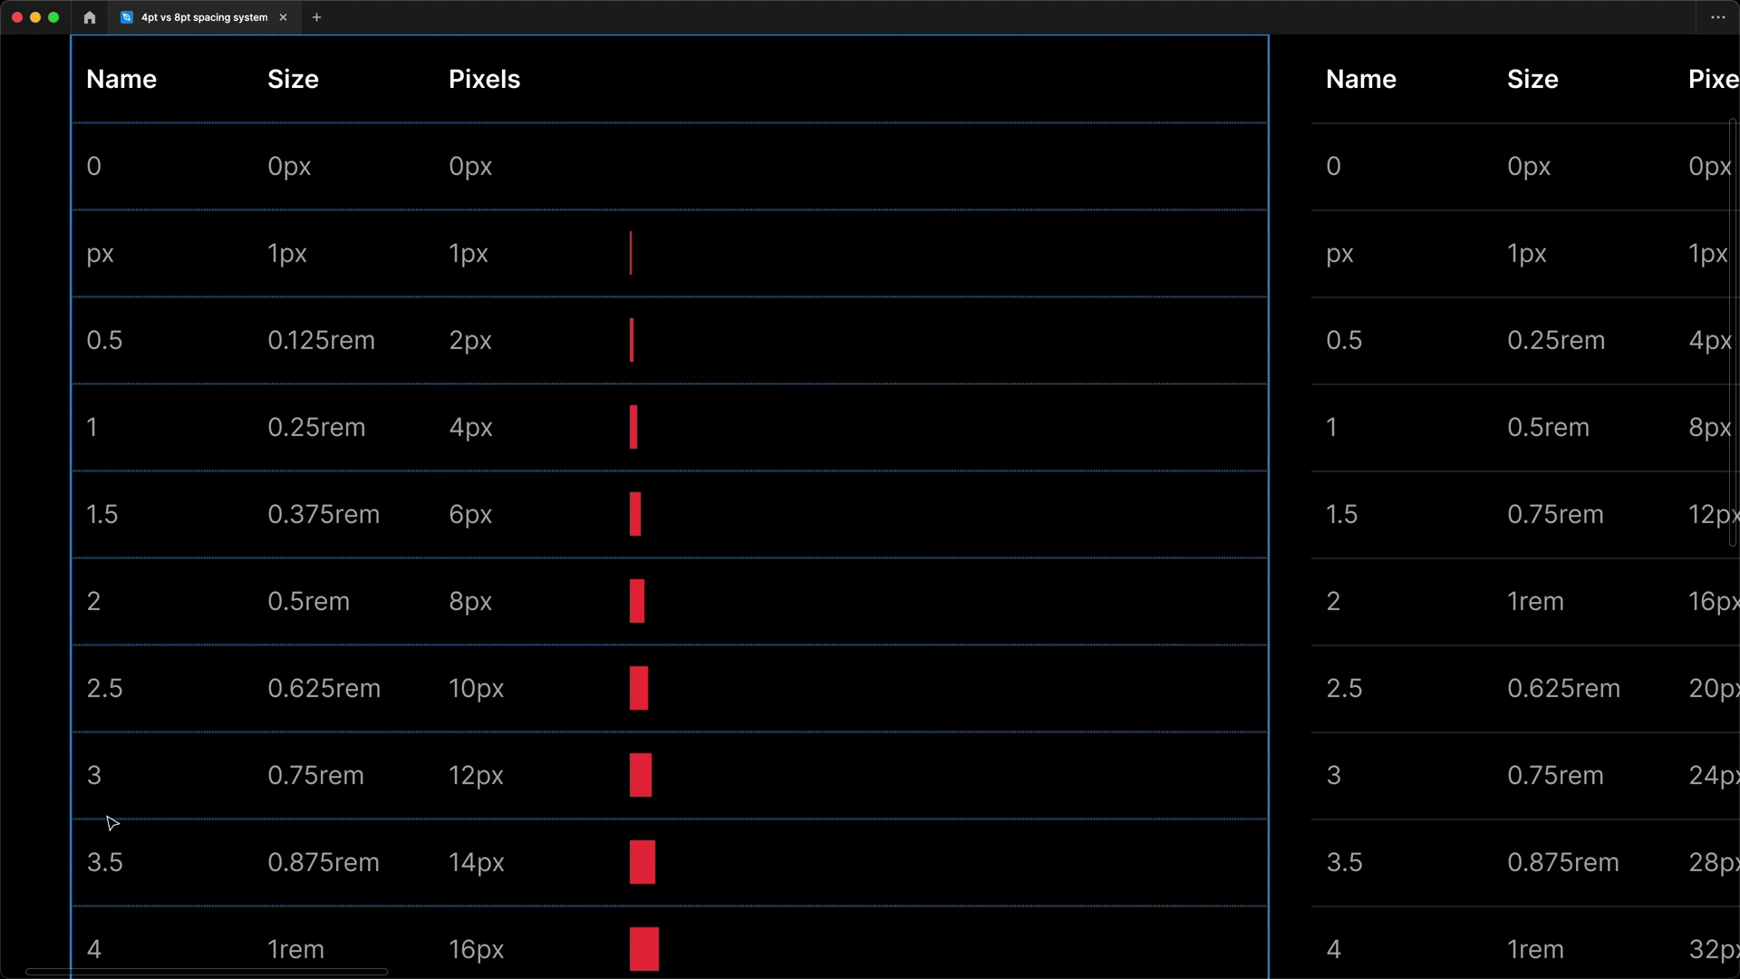
scroll(157, 859, down, 3)
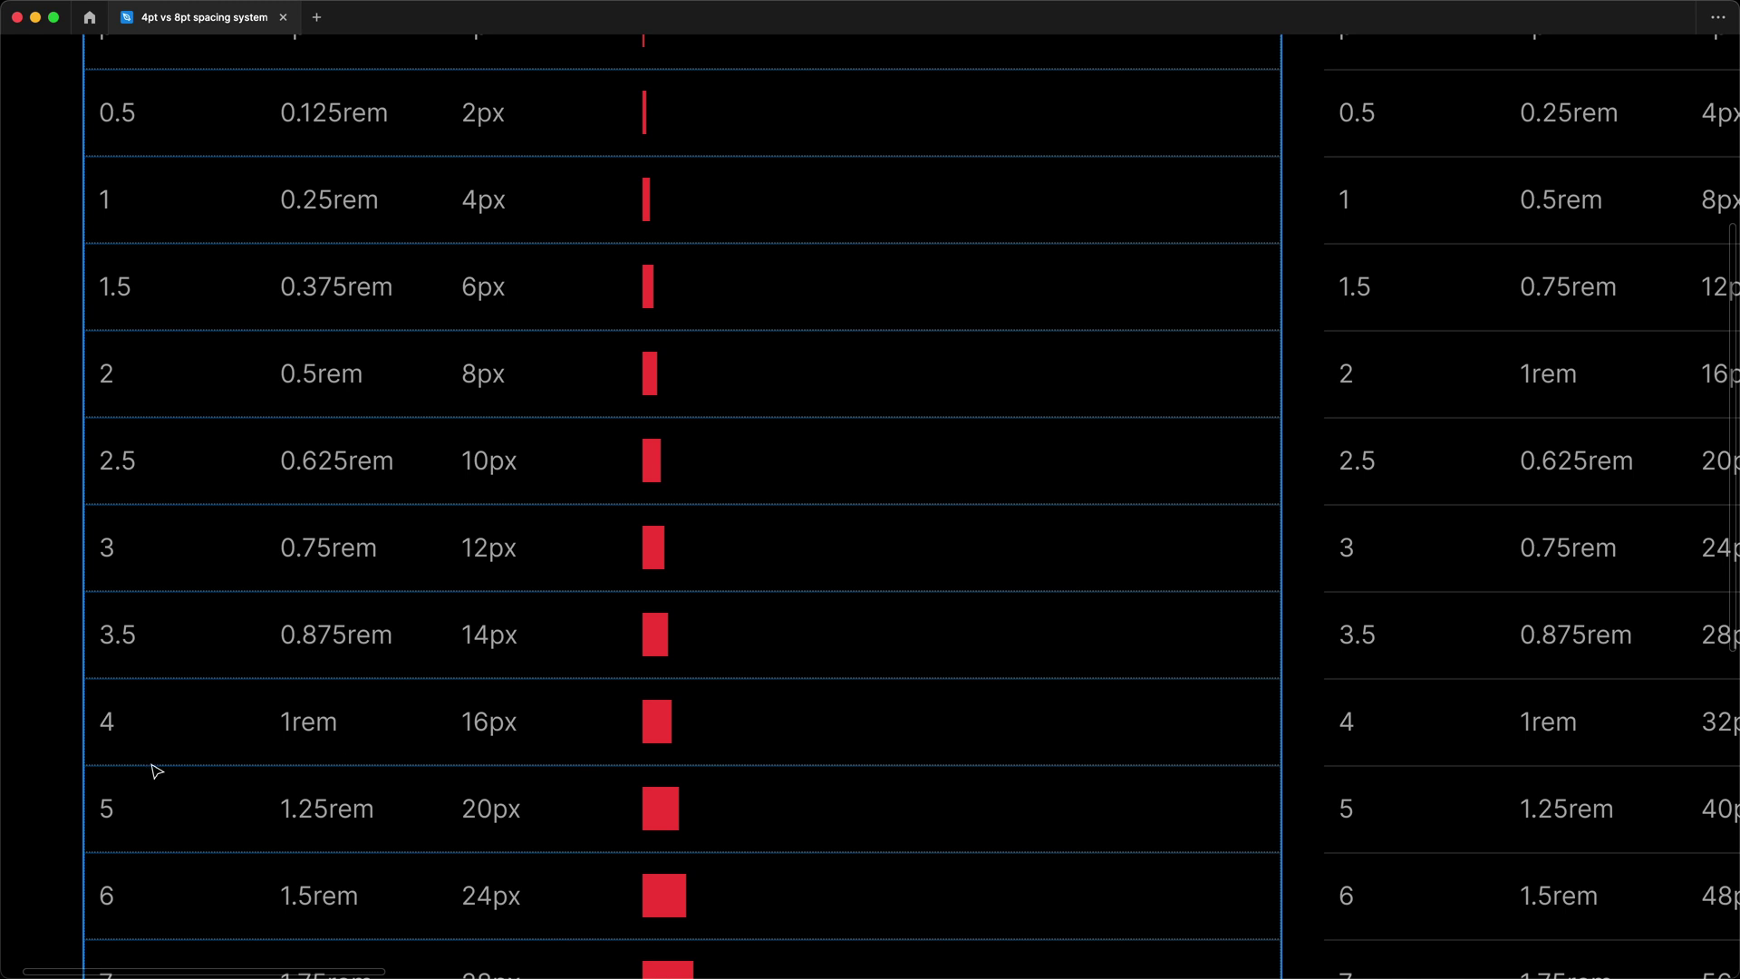
scroll(155, 729, down, 2)
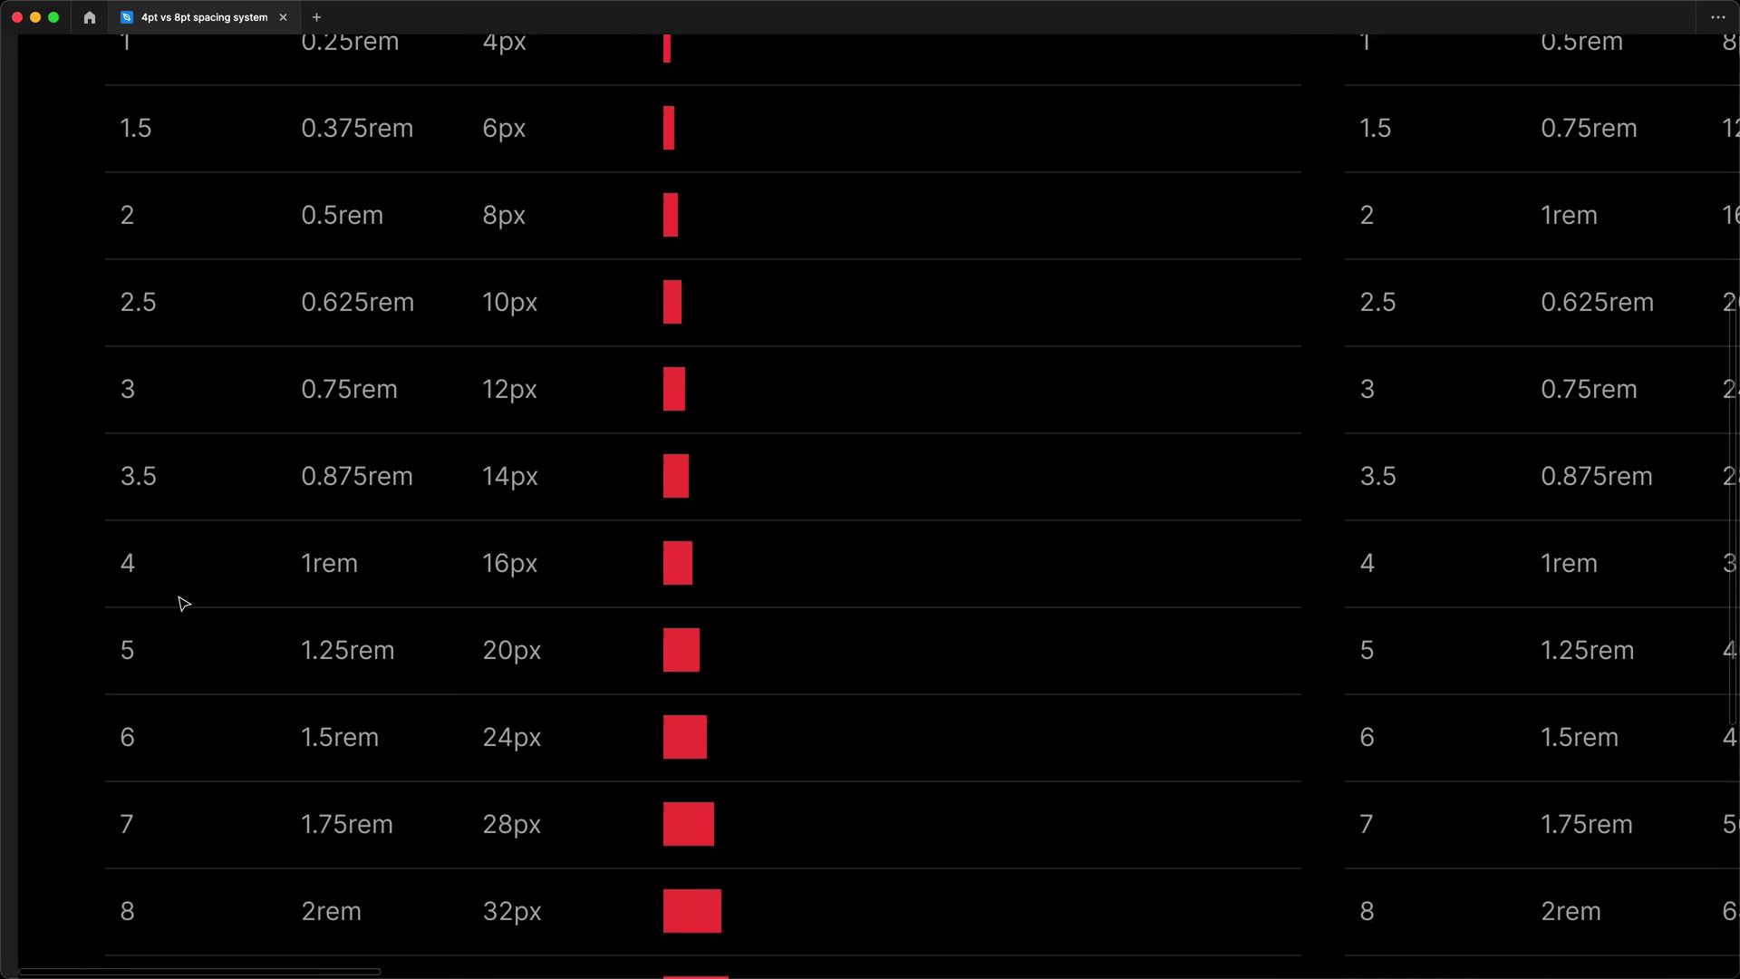
scroll(184, 604, down, 7)
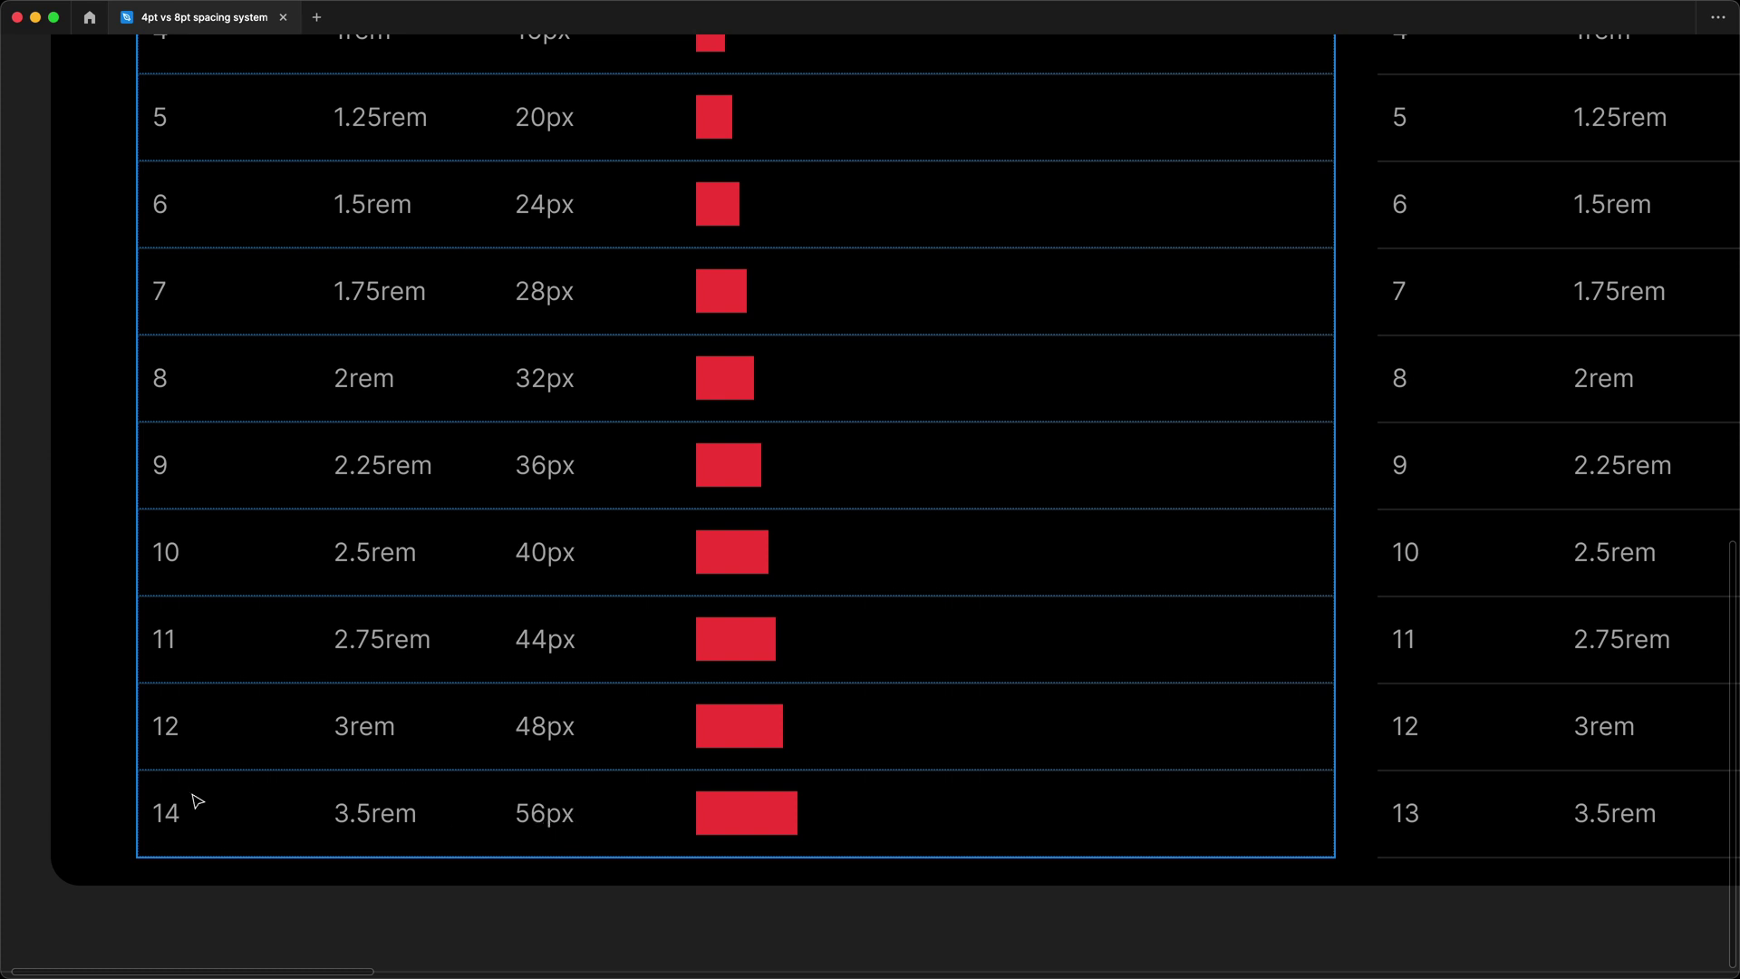
scroll(427, 824, up, 10)
scroll(430, 830, up, 4)
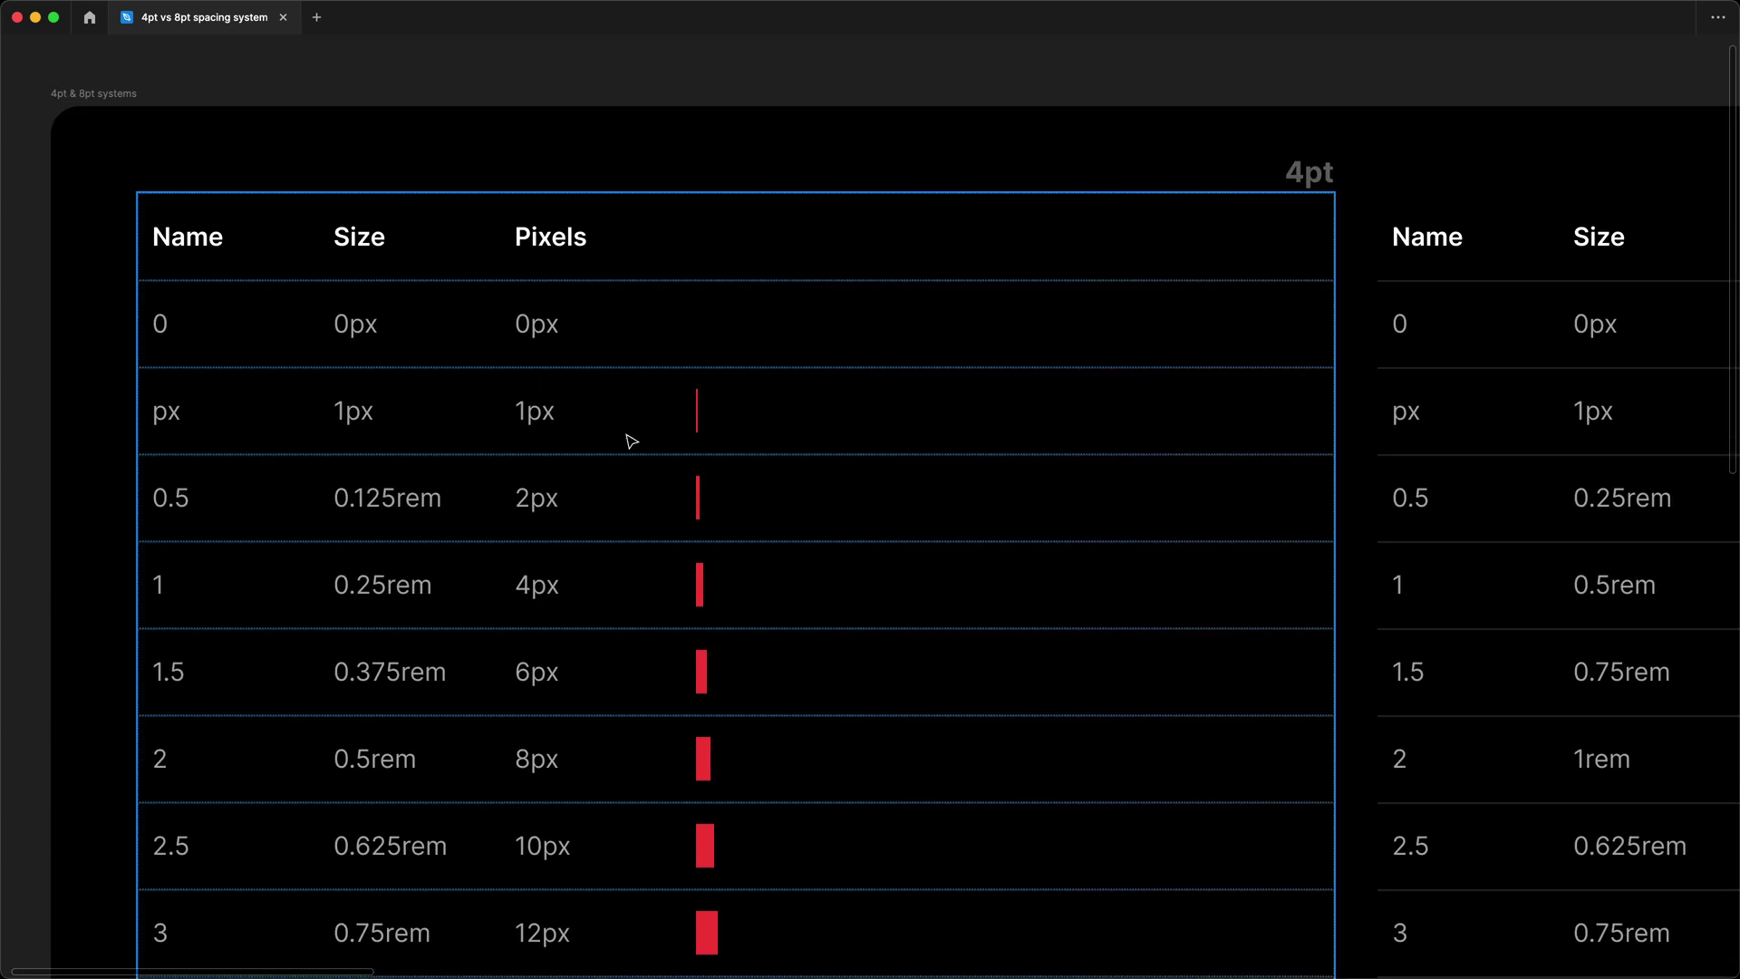
scroll(633, 521, down, 5)
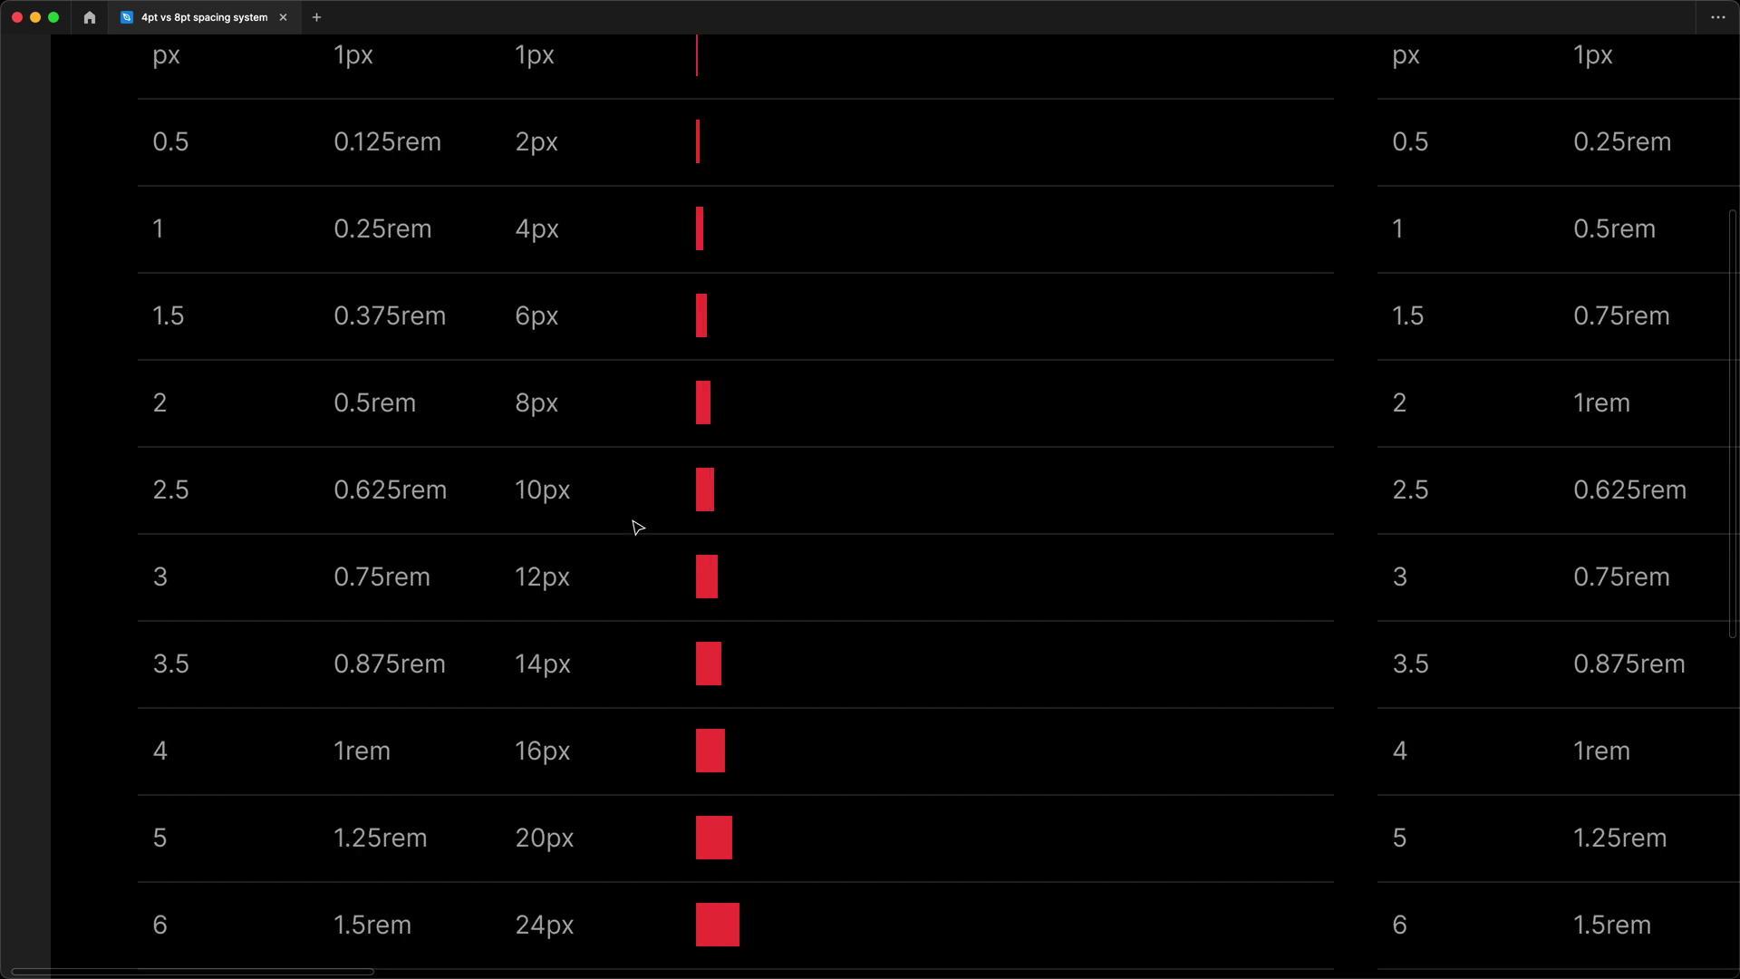
scroll(635, 525, down, 10)
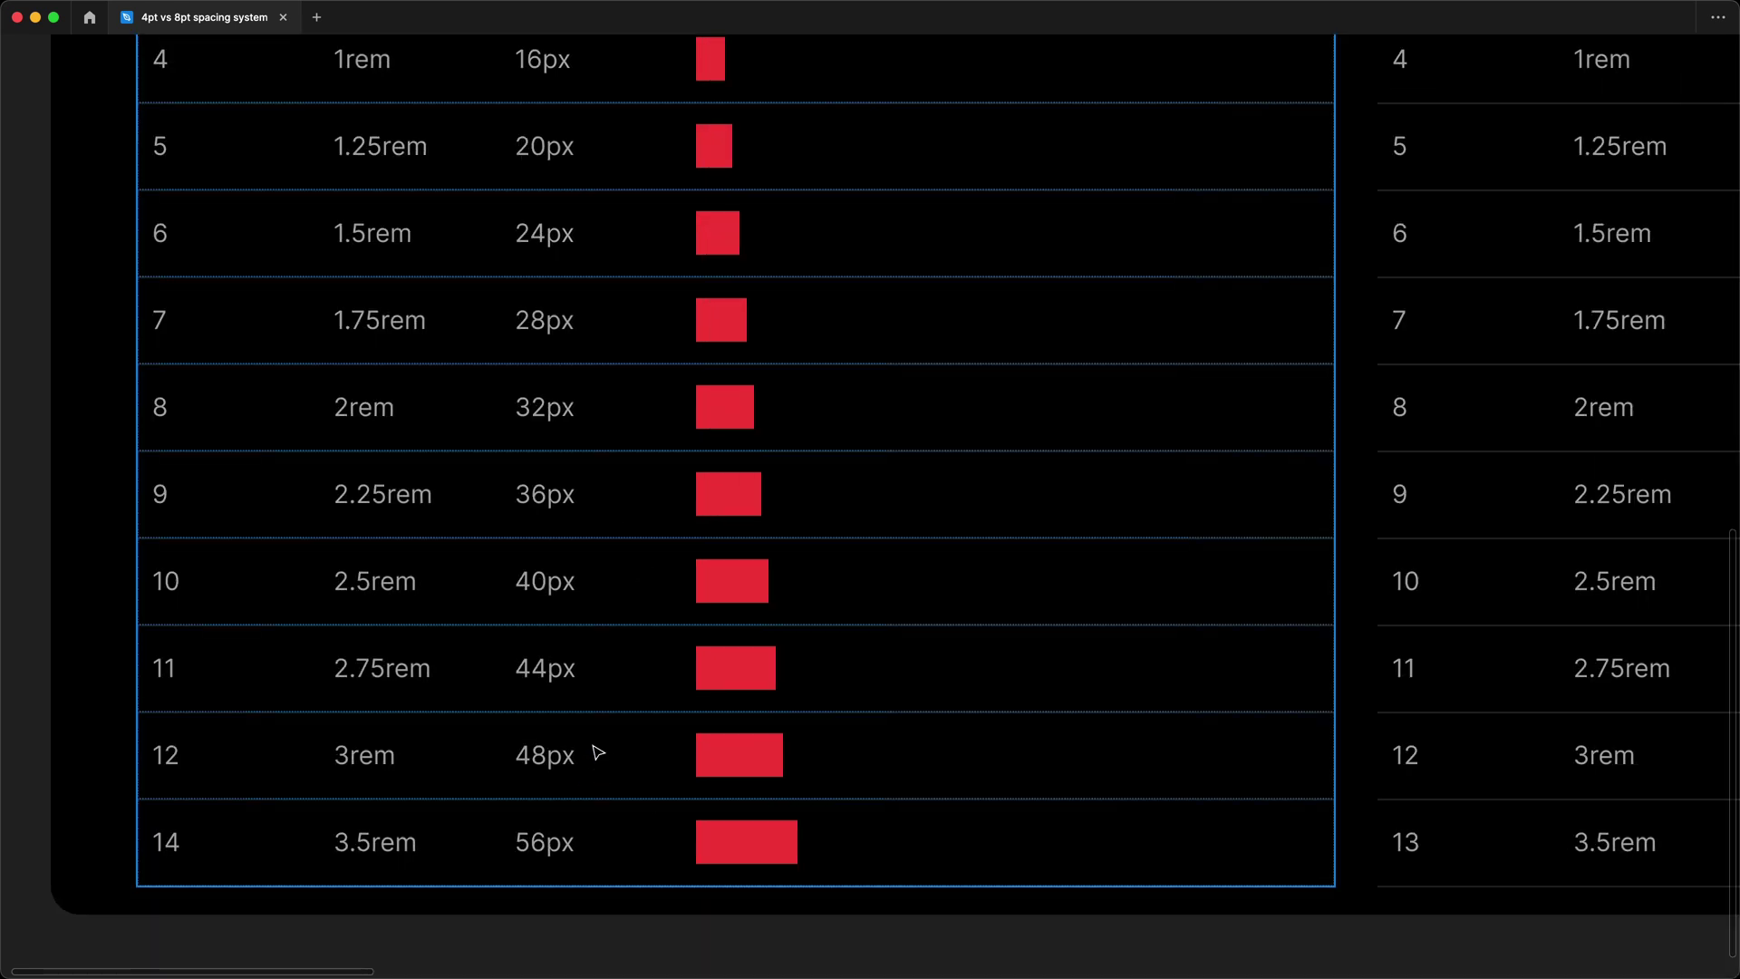
scroll(944, 602, up, 10)
scroll(943, 602, right, 6)
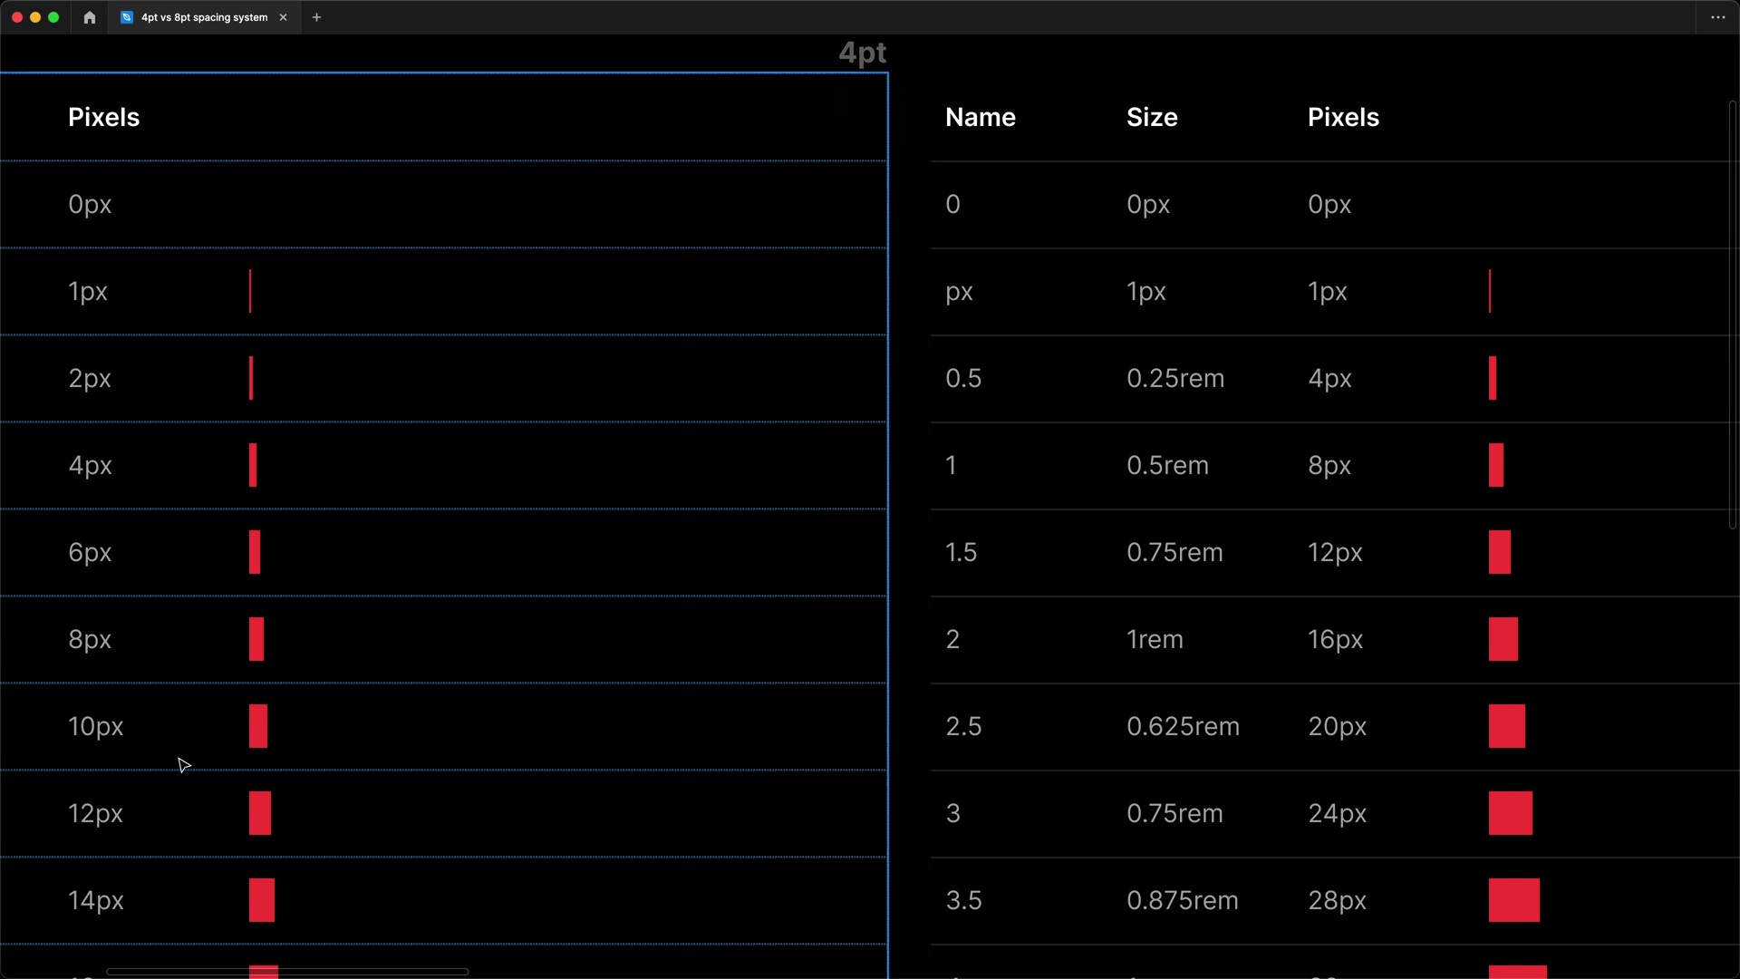
scroll(785, 845, down, 2)
scroll(893, 838, down, 5)
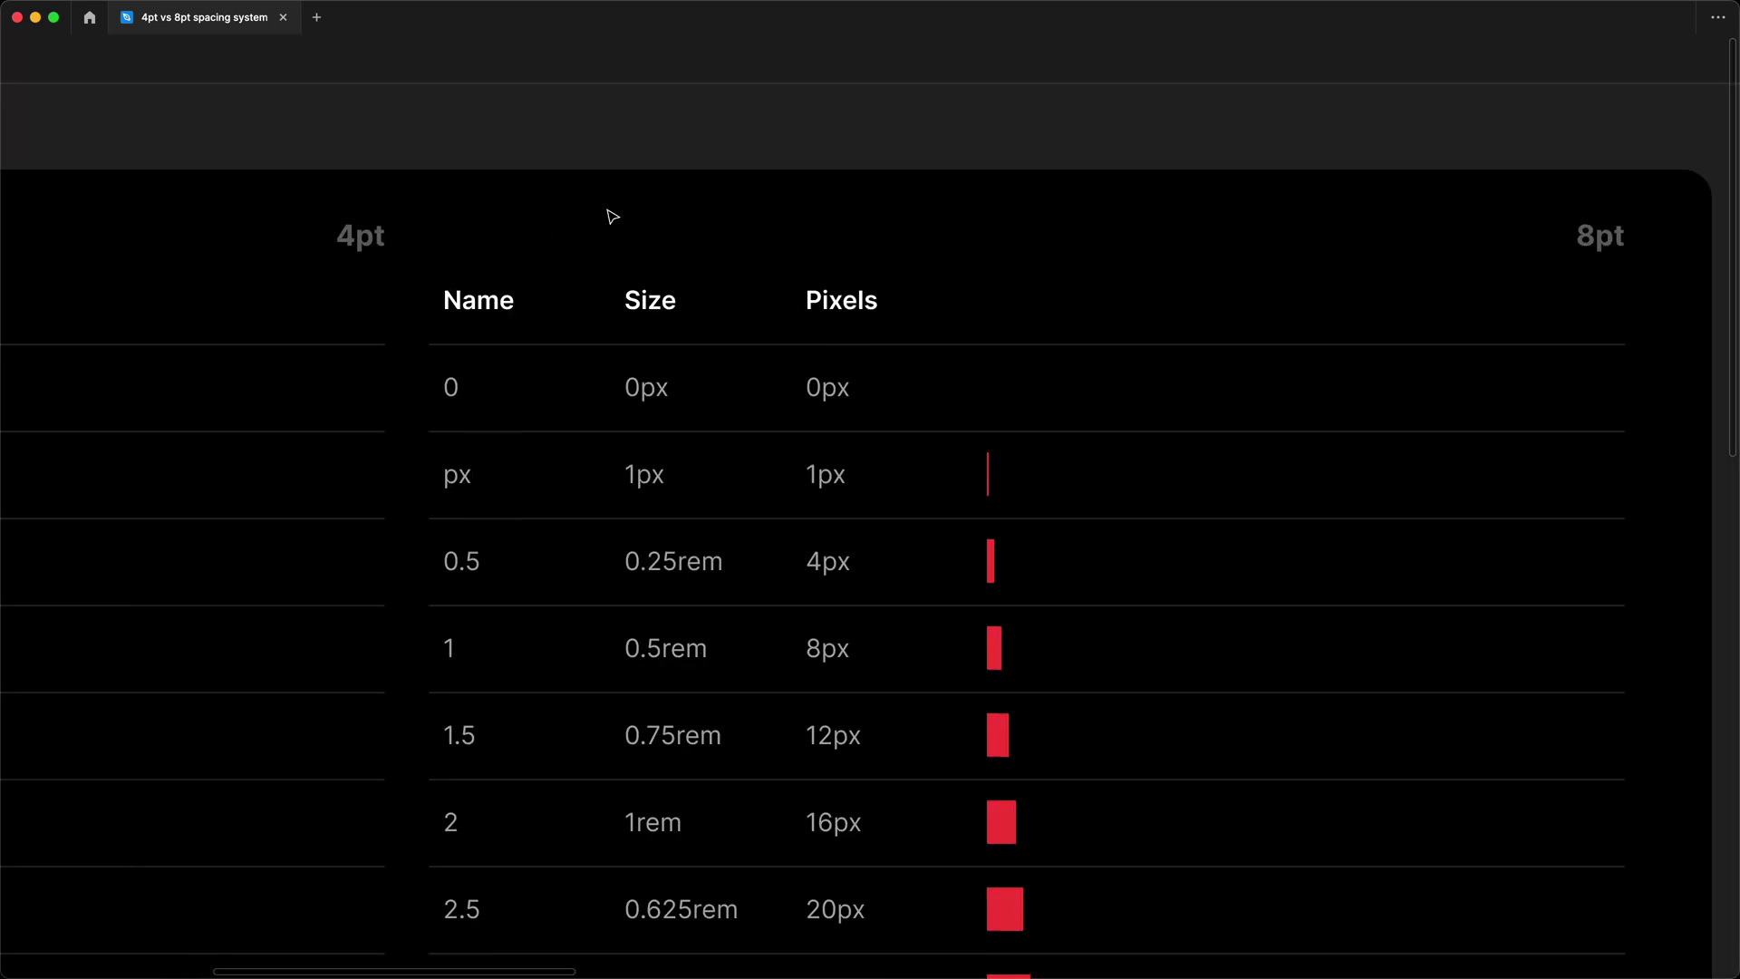
scroll(1153, 254, right, 3)
scroll(1061, 272, down, 2)
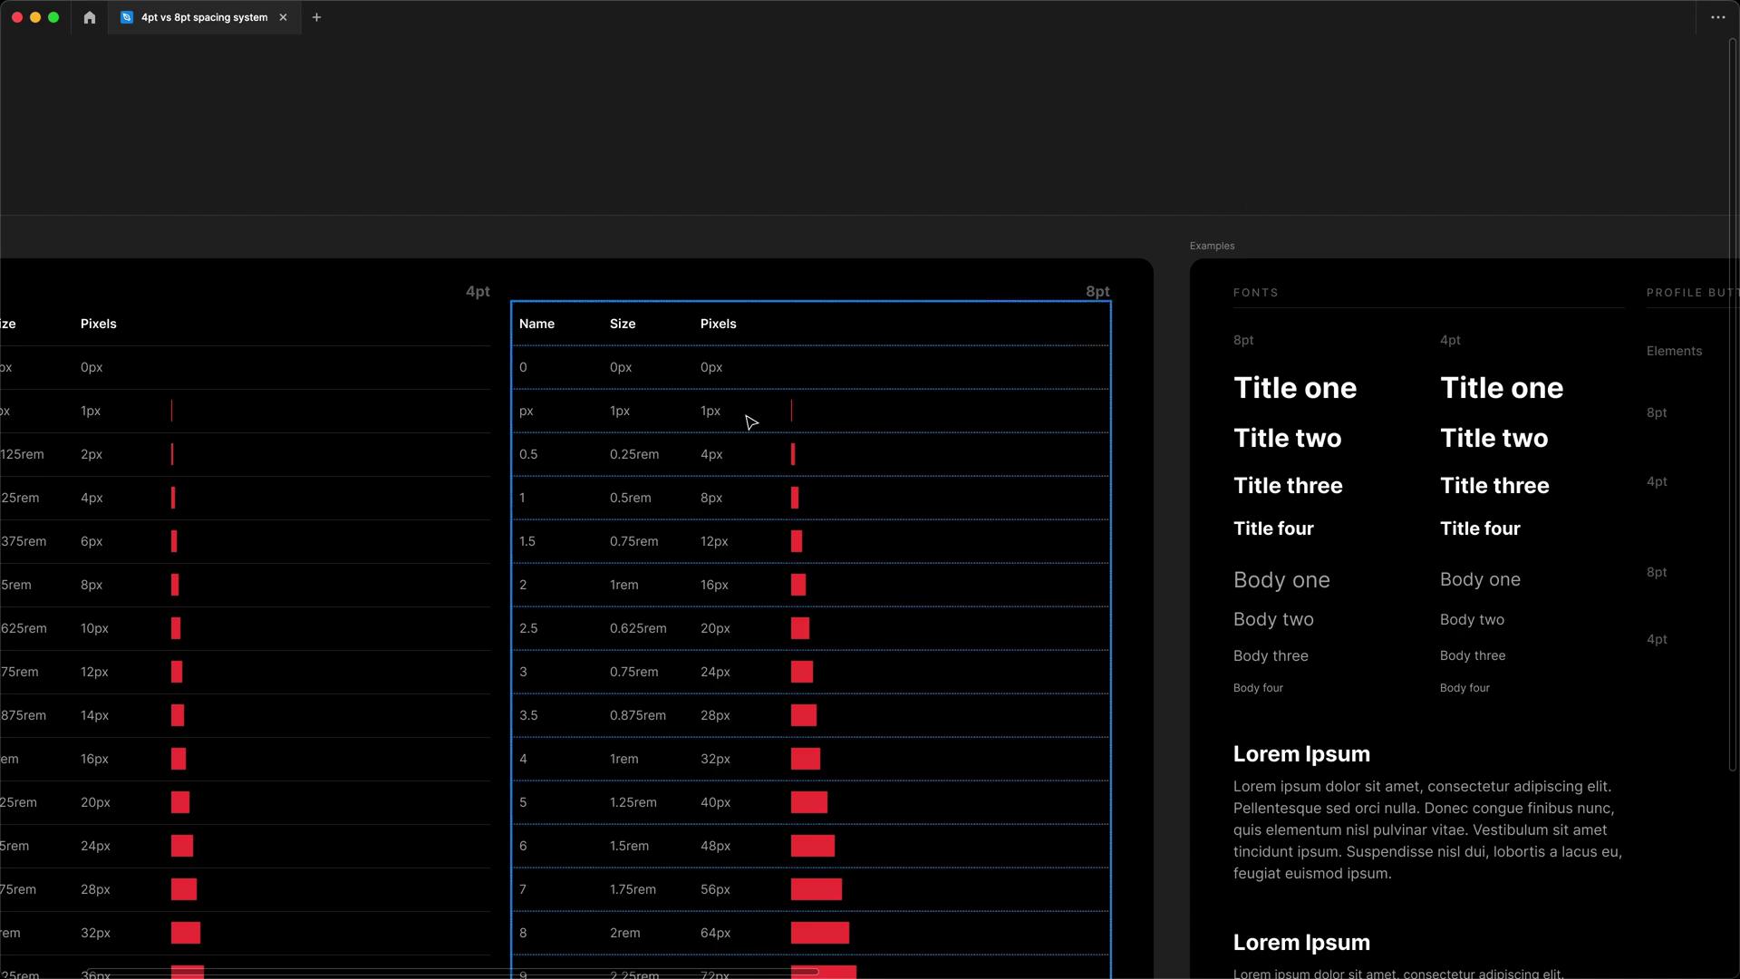
scroll(396, 625, left, 3)
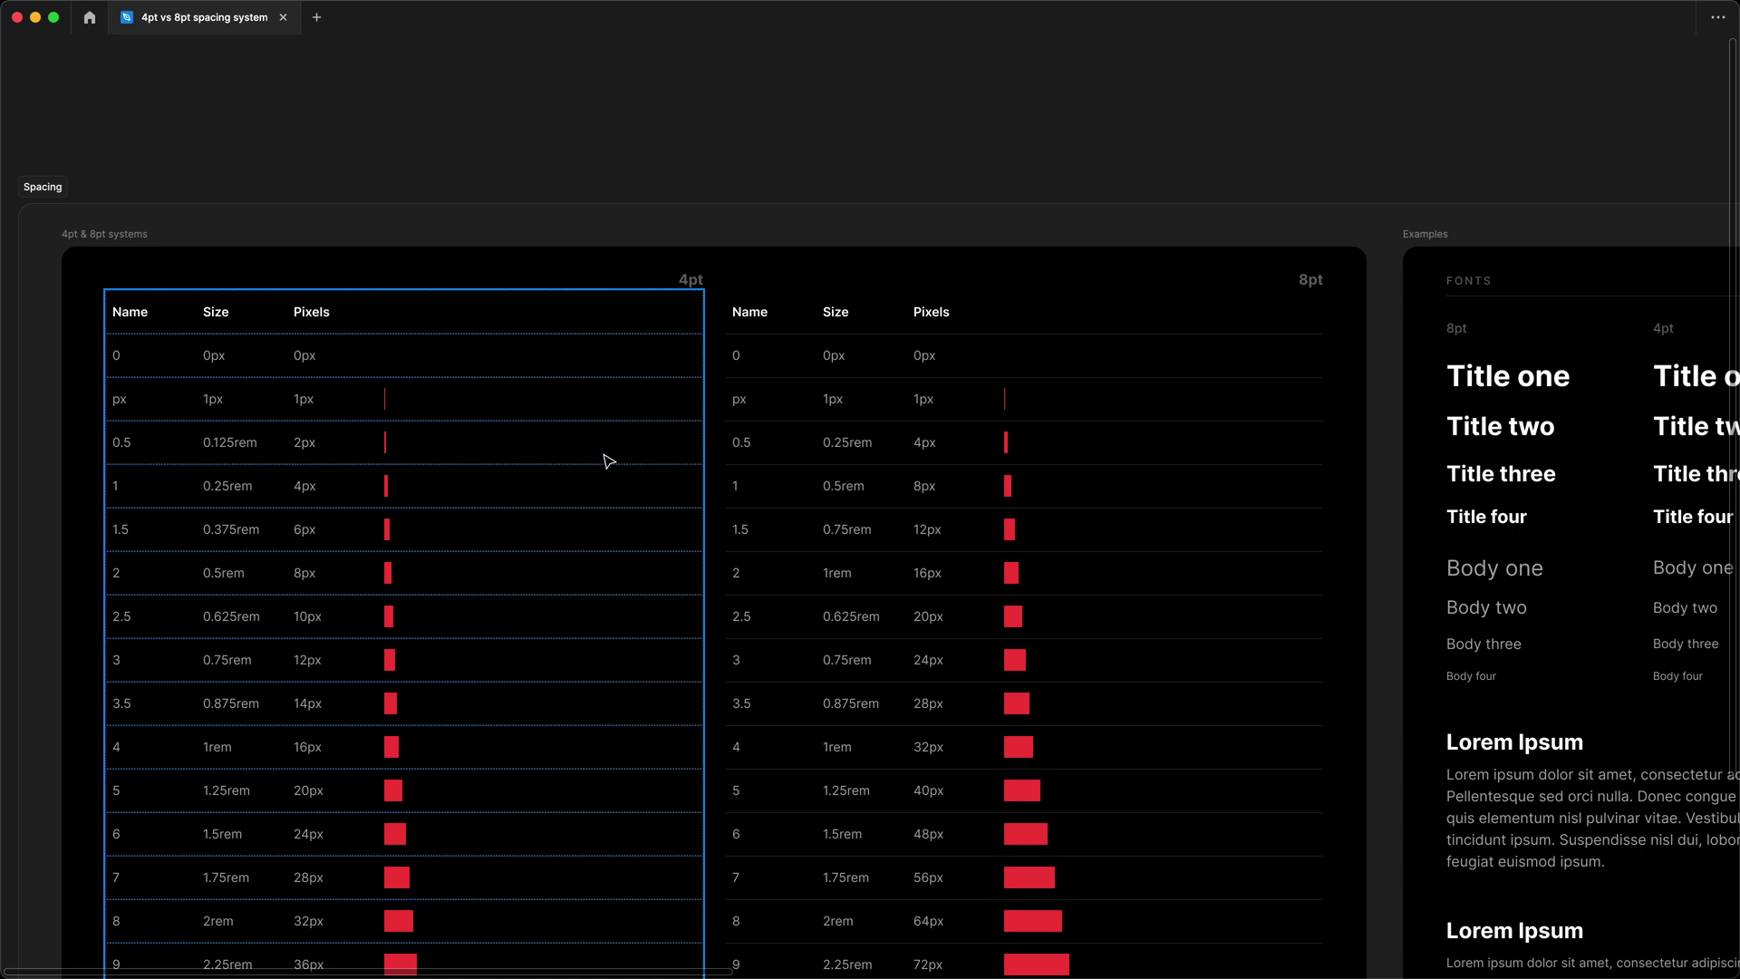
Step: Bring back the editor panels and inspect the 8pt Title one text settings
scroll(1534, 150, right, 10)
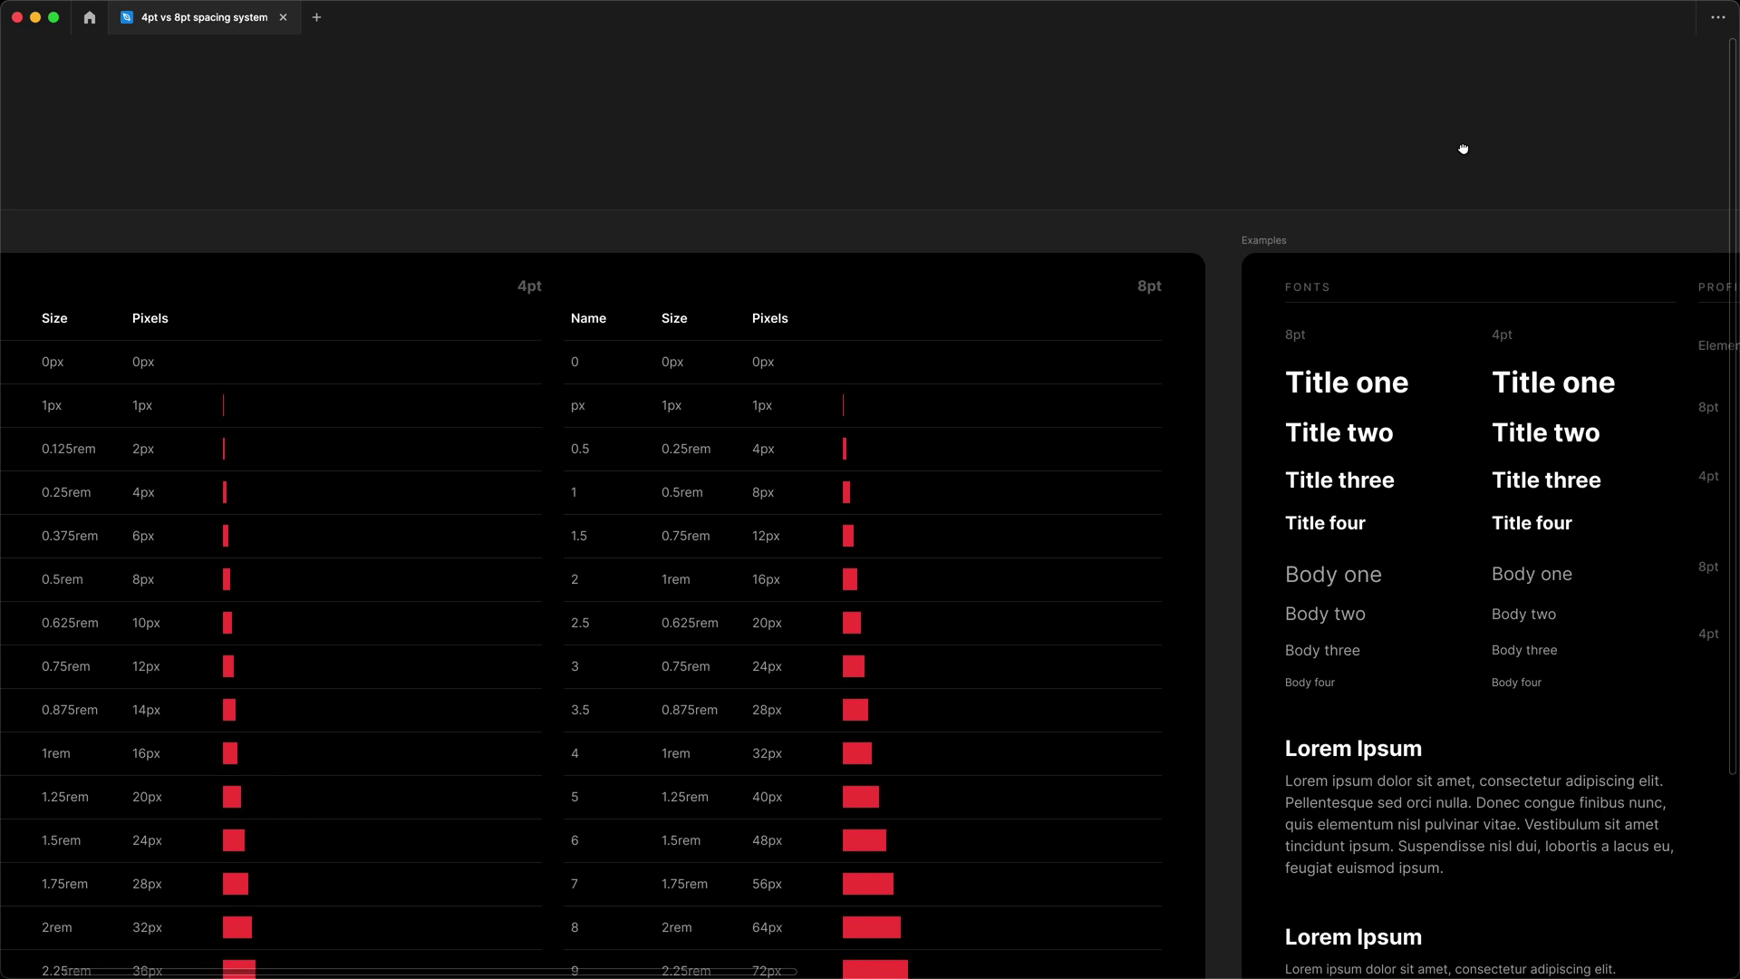
scroll(1460, 148, down, 3)
scroll(338, 152, up, 5)
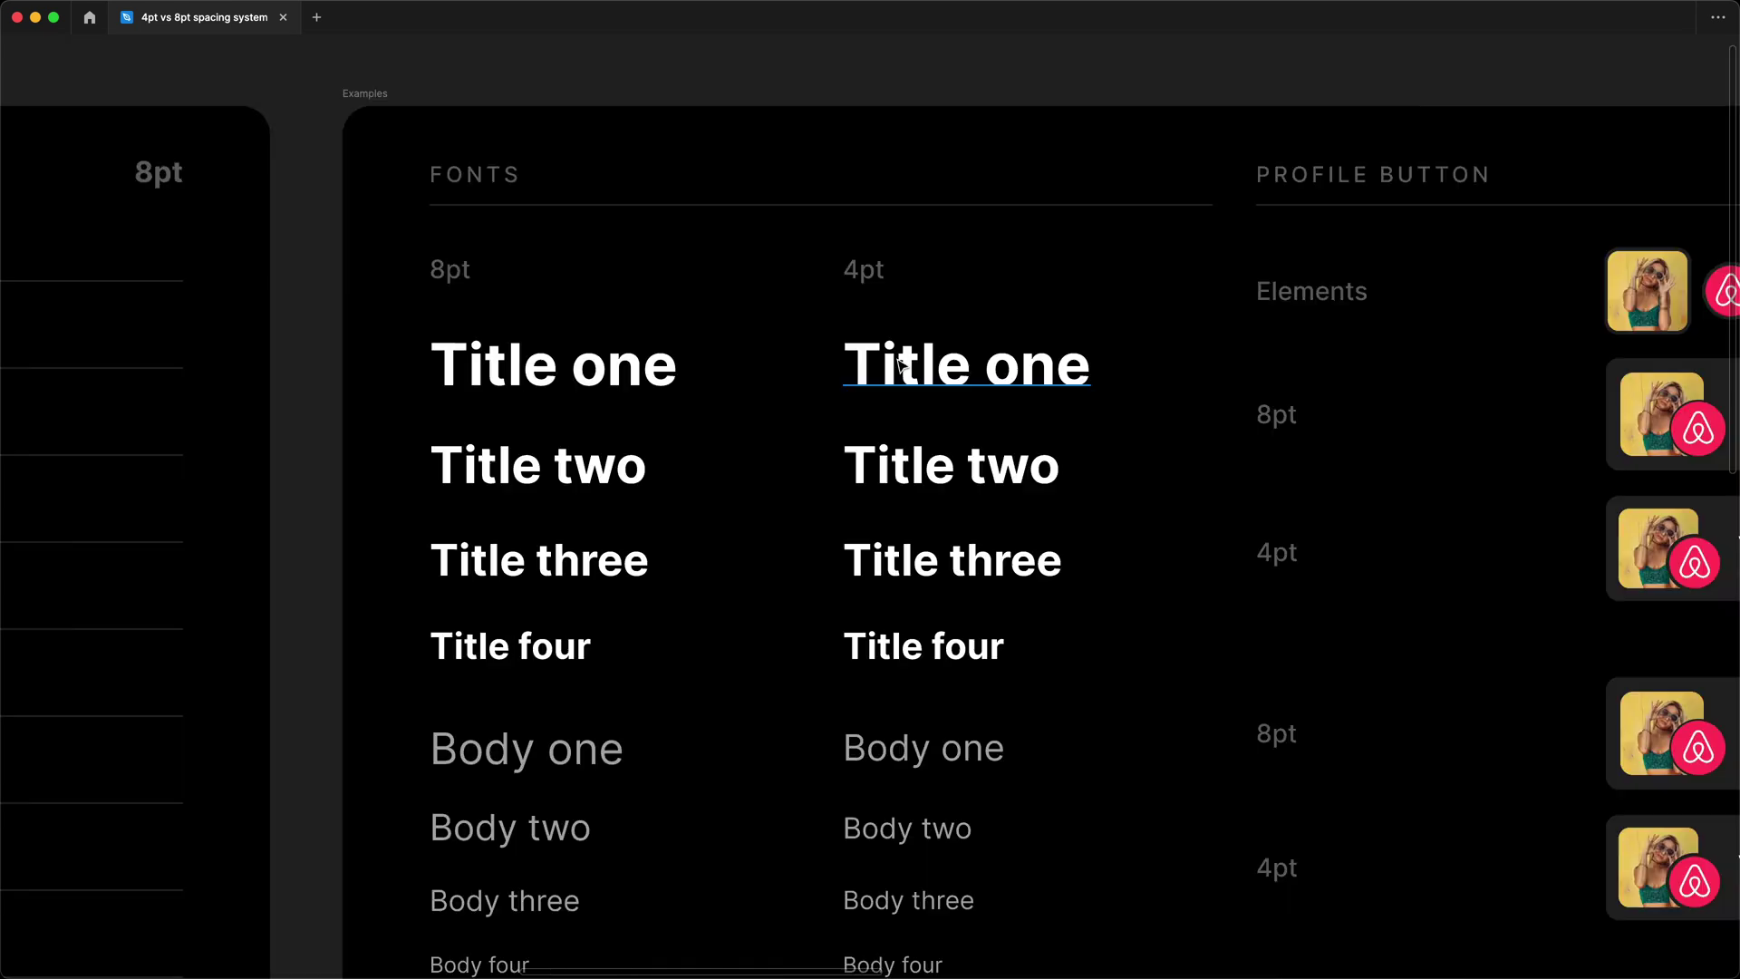
scroll(590, 138, right, 3)
scroll(591, 139, down, 2)
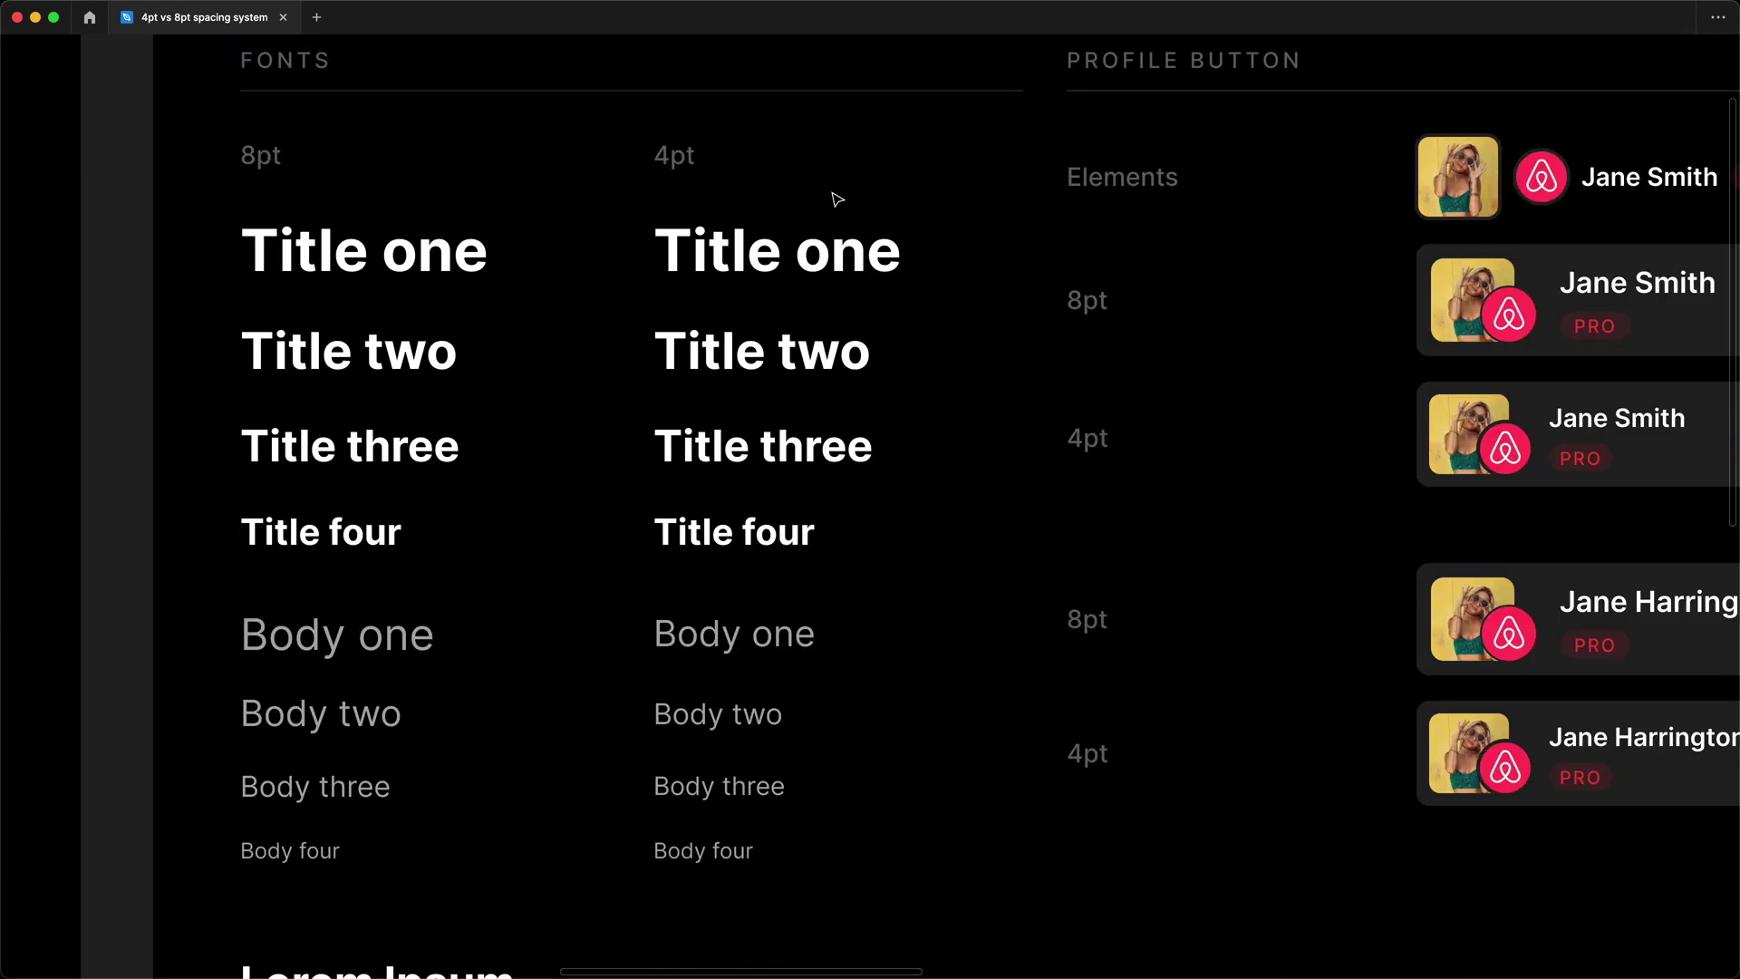
drag(221, 128, 808, 201)
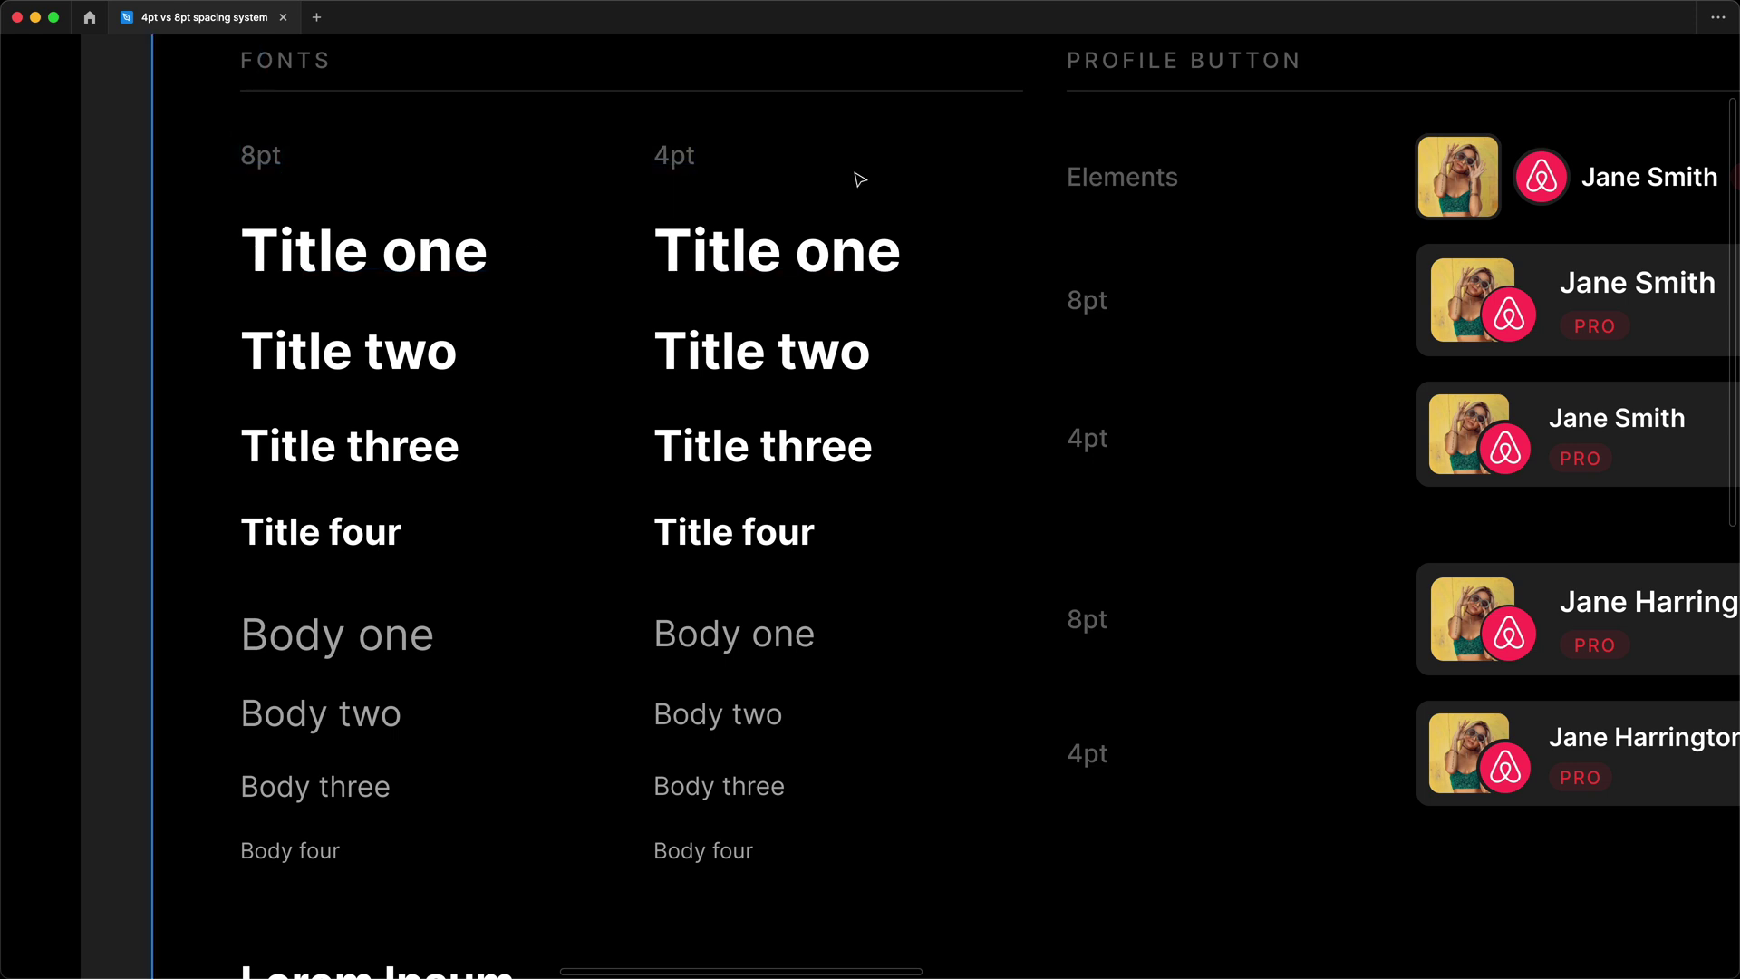
key(super+backslash)
drag(859, 179, 941, 194)
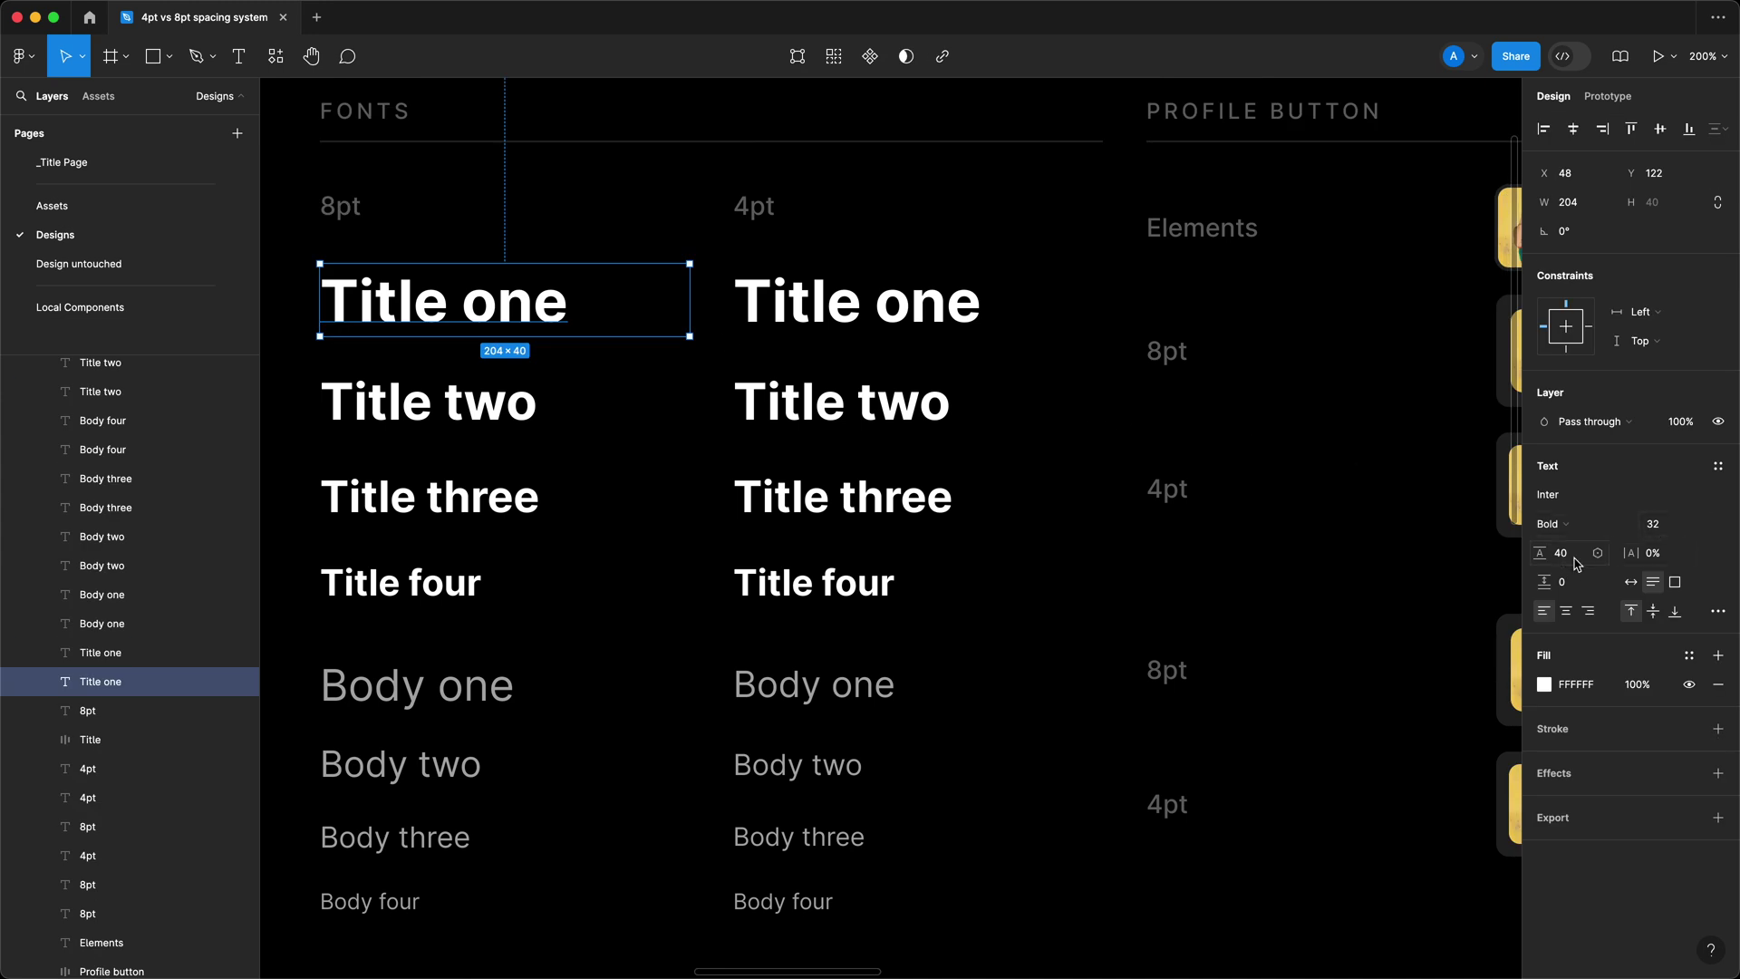
click(672, 420)
Step: Compare font size and line height of the 8pt and 4pt Titles one through four
scroll(731, 447, left, 10)
scroll(730, 447, down, 15)
scroll(1061, 404, left, 10)
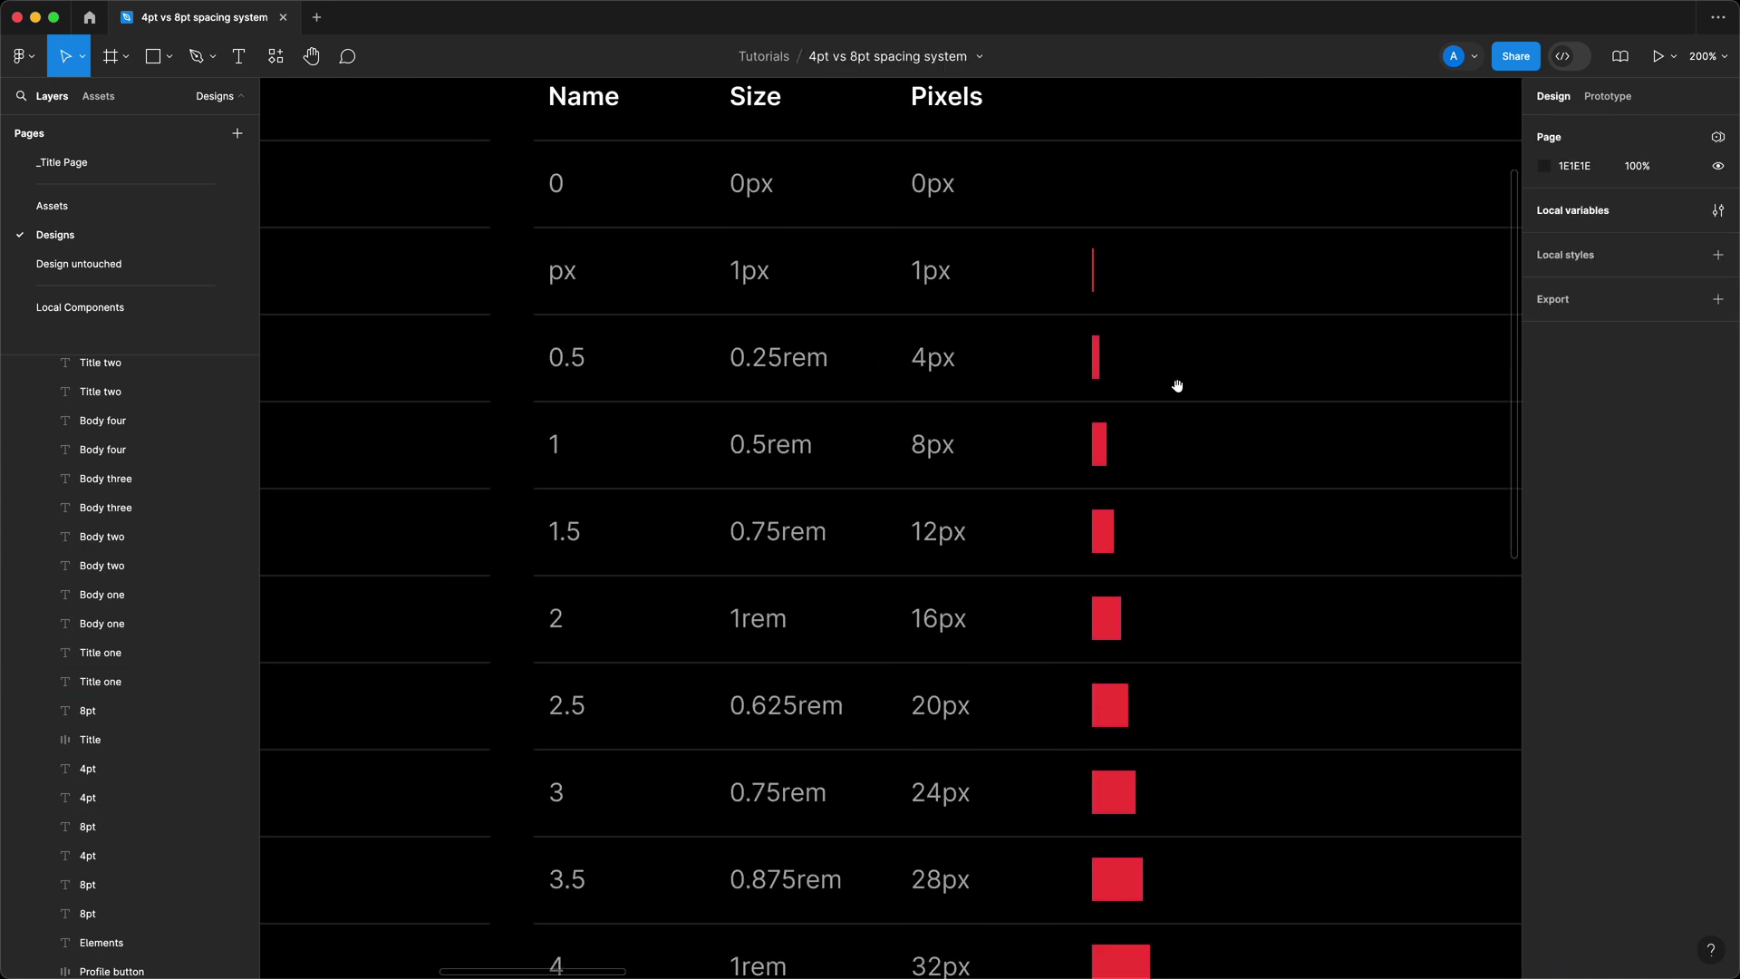
scroll(1061, 395, left, 3)
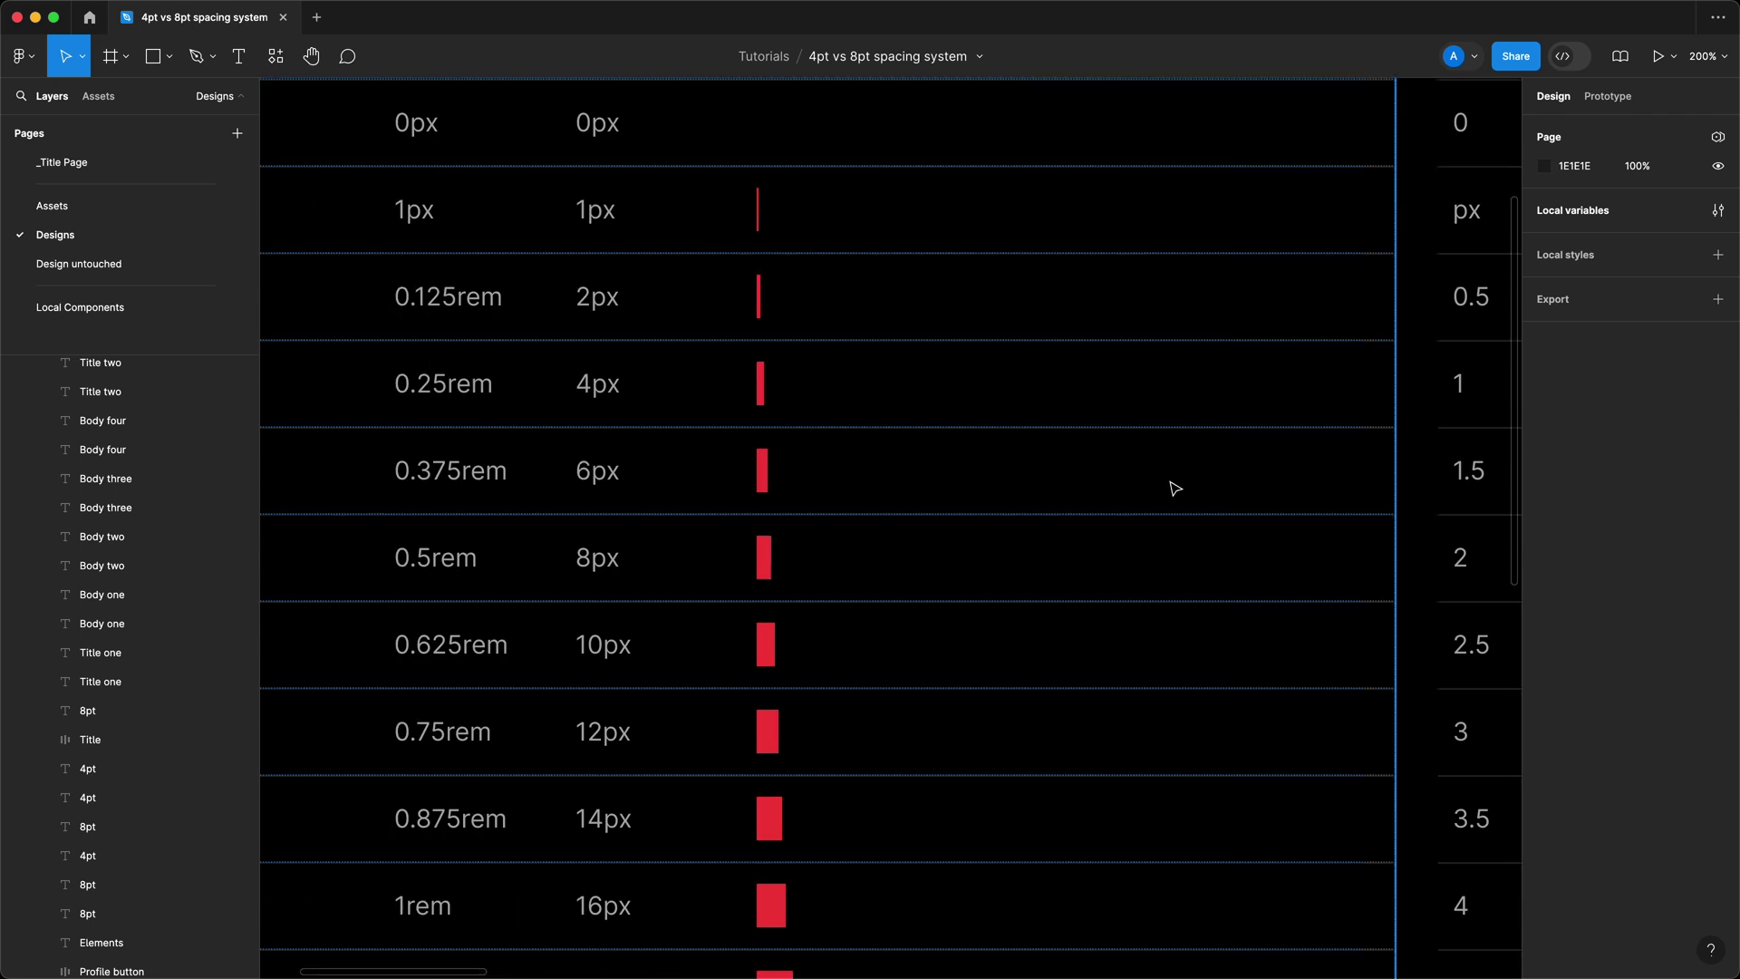
scroll(979, 444, right, 8)
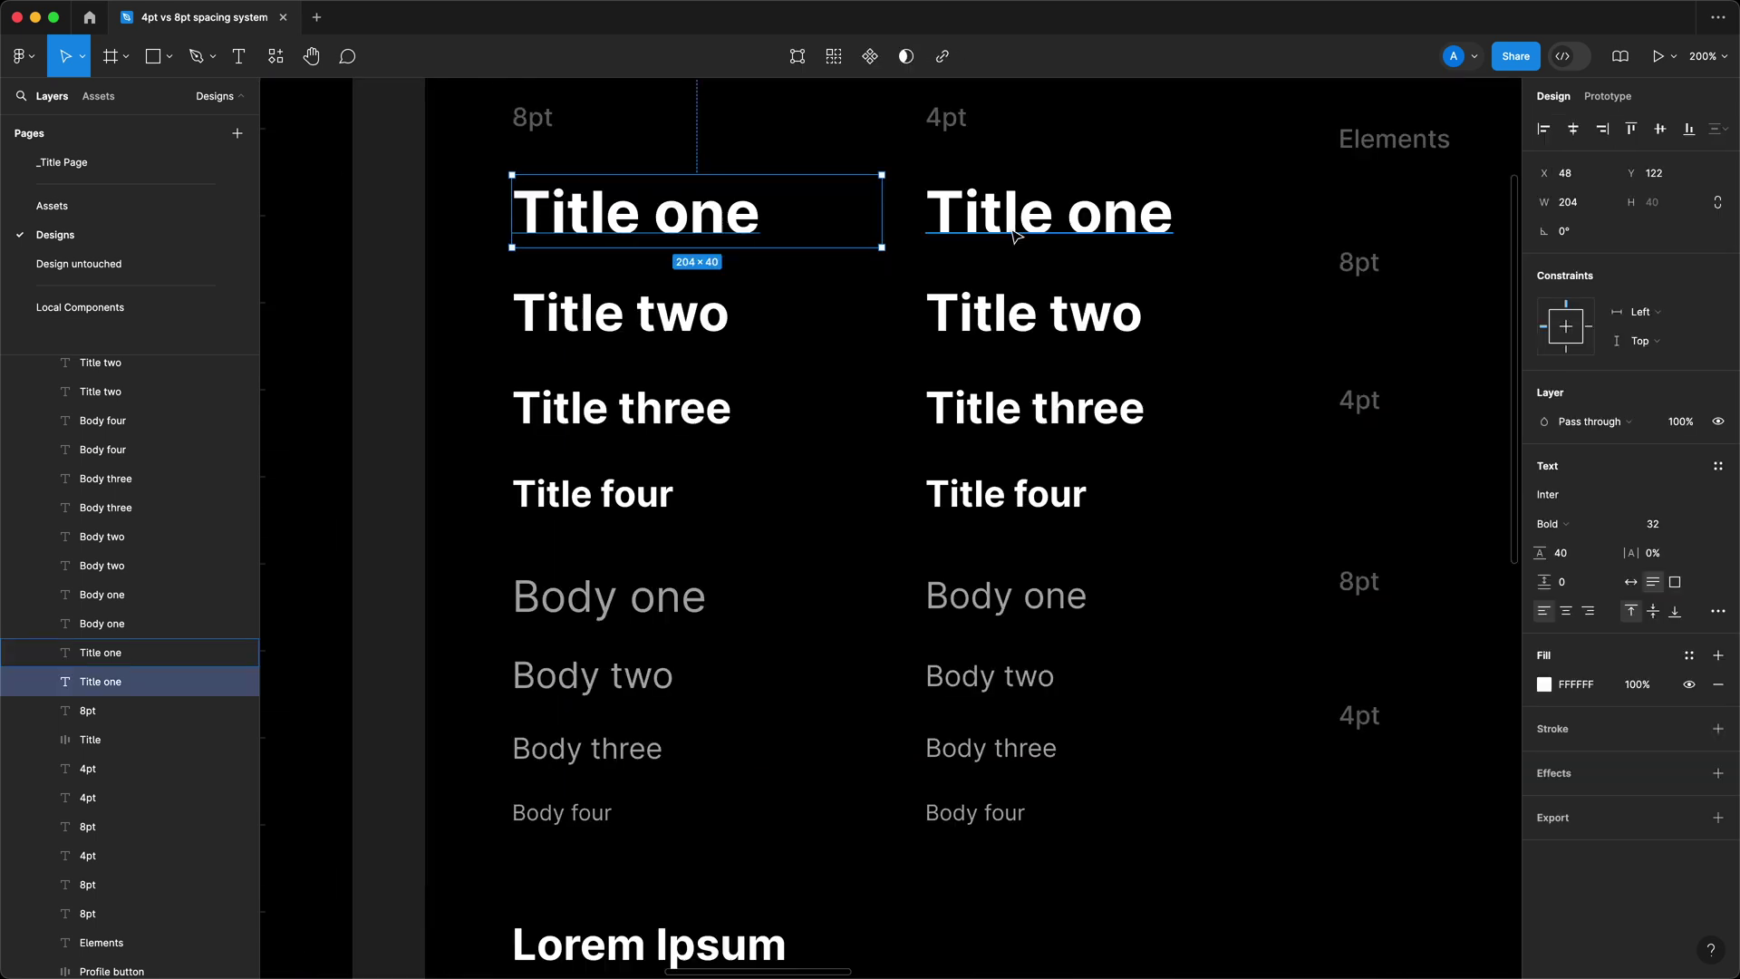
click(1016, 236)
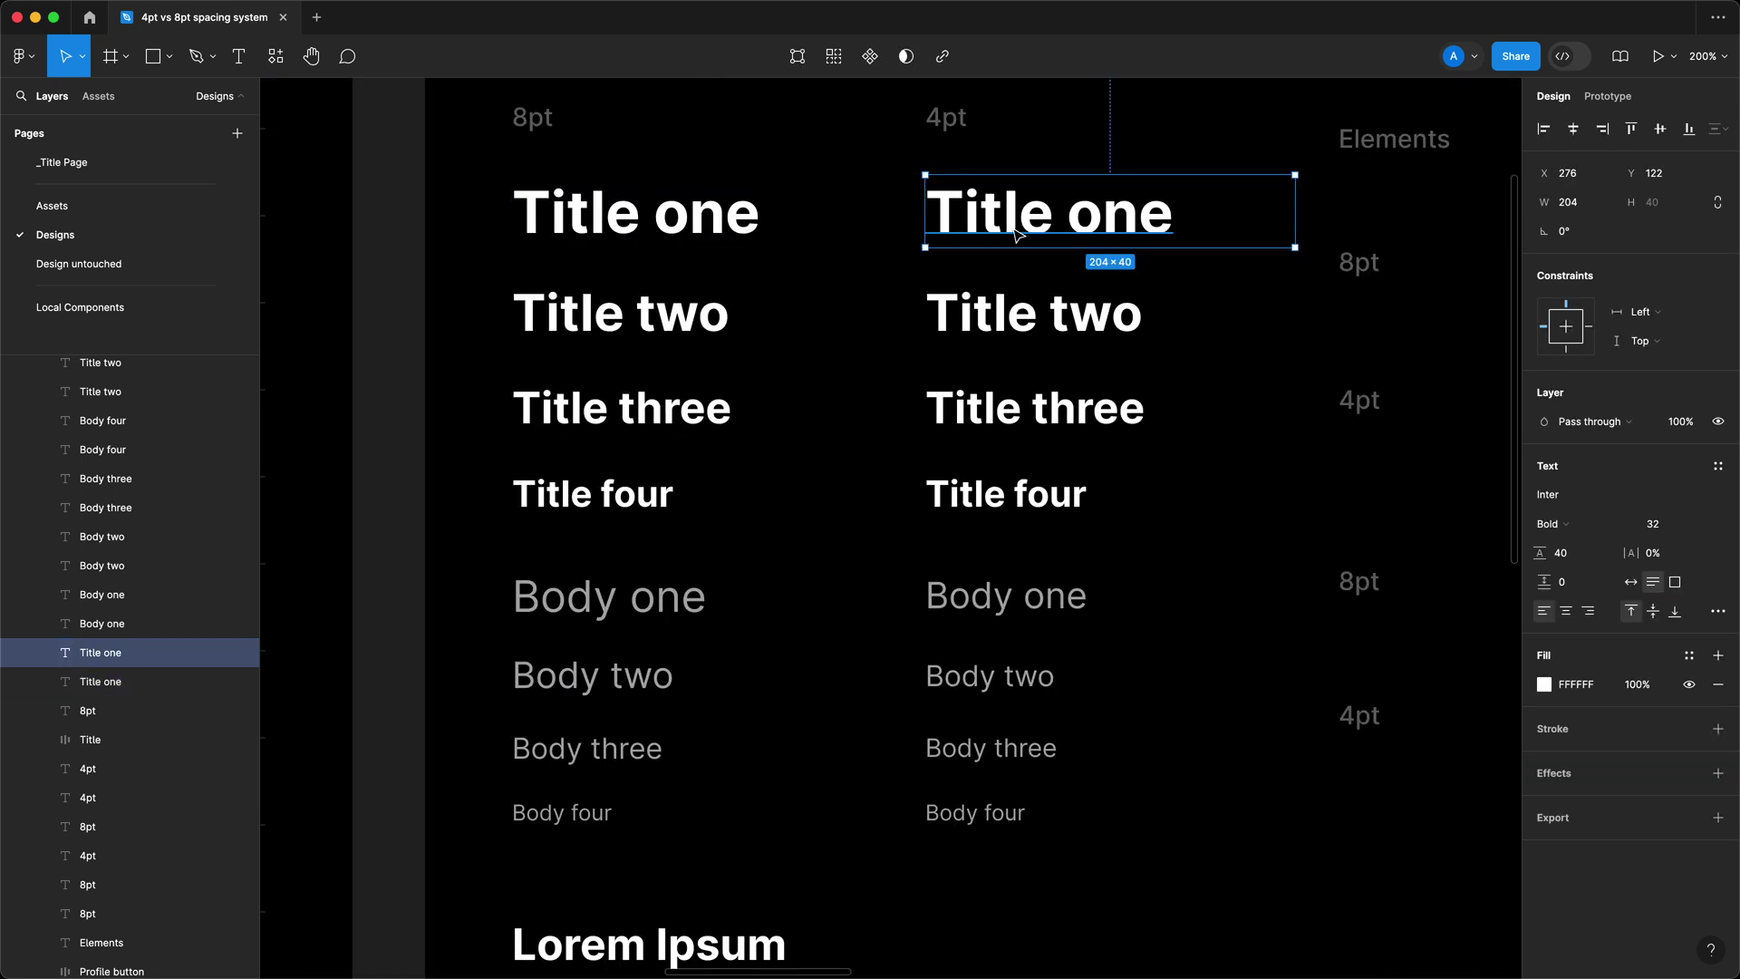
click(653, 308)
click(945, 317)
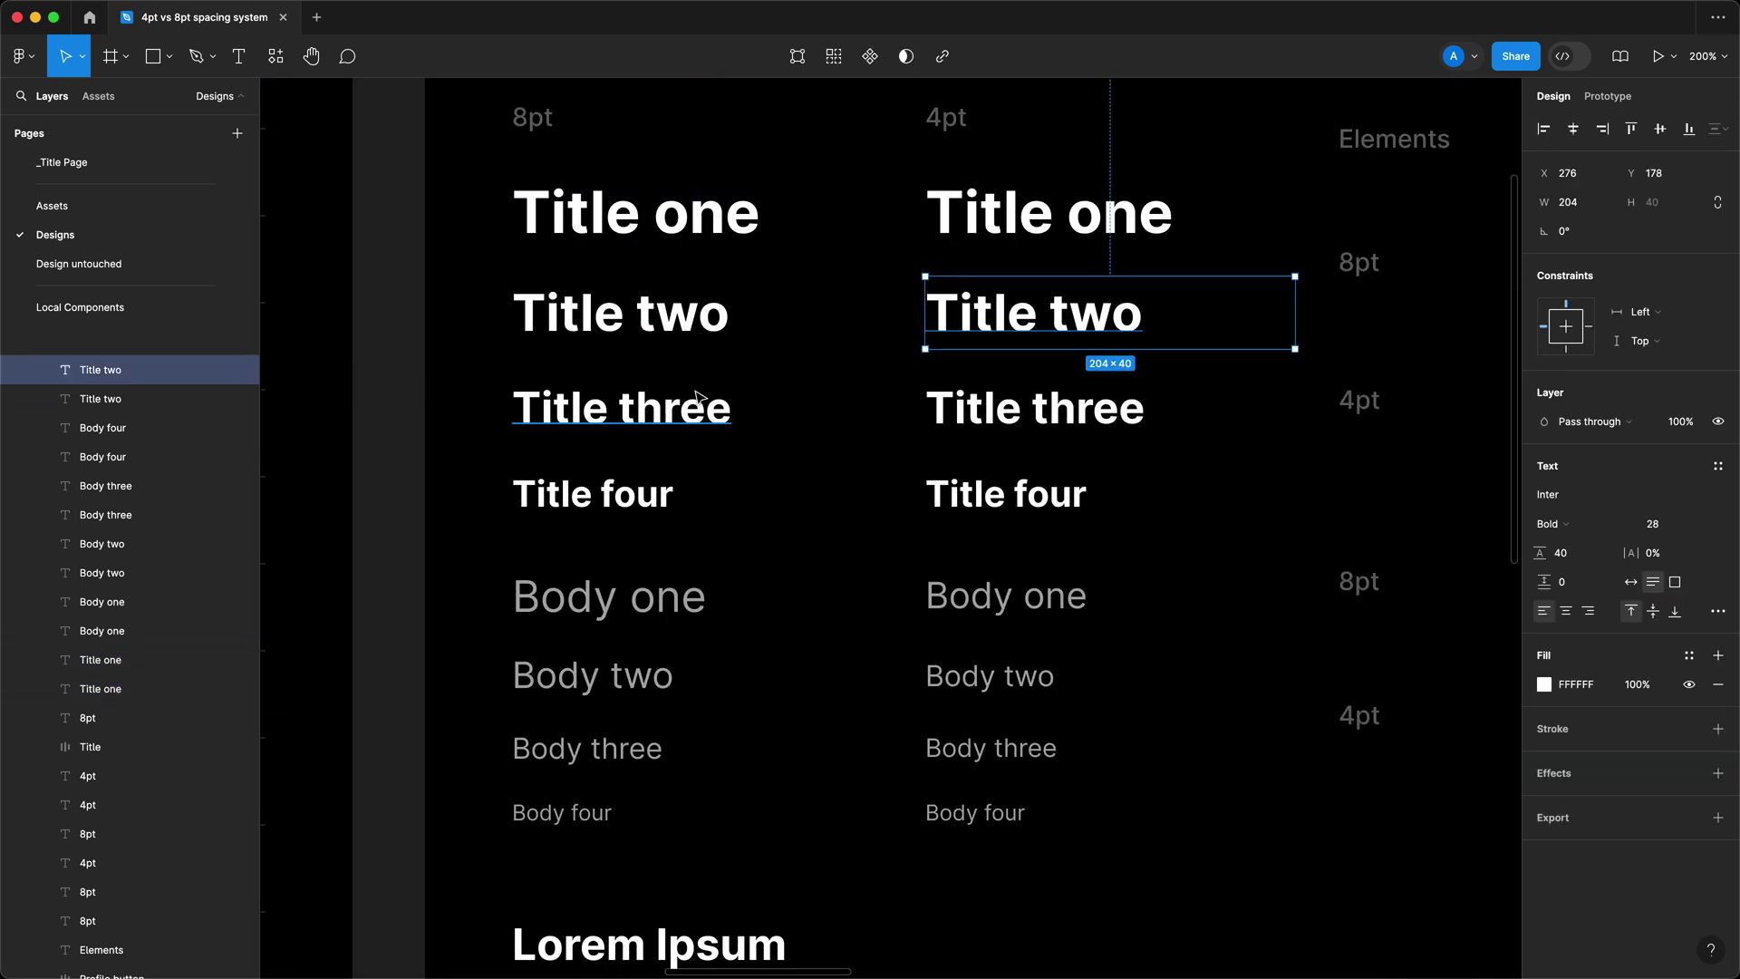
click(650, 406)
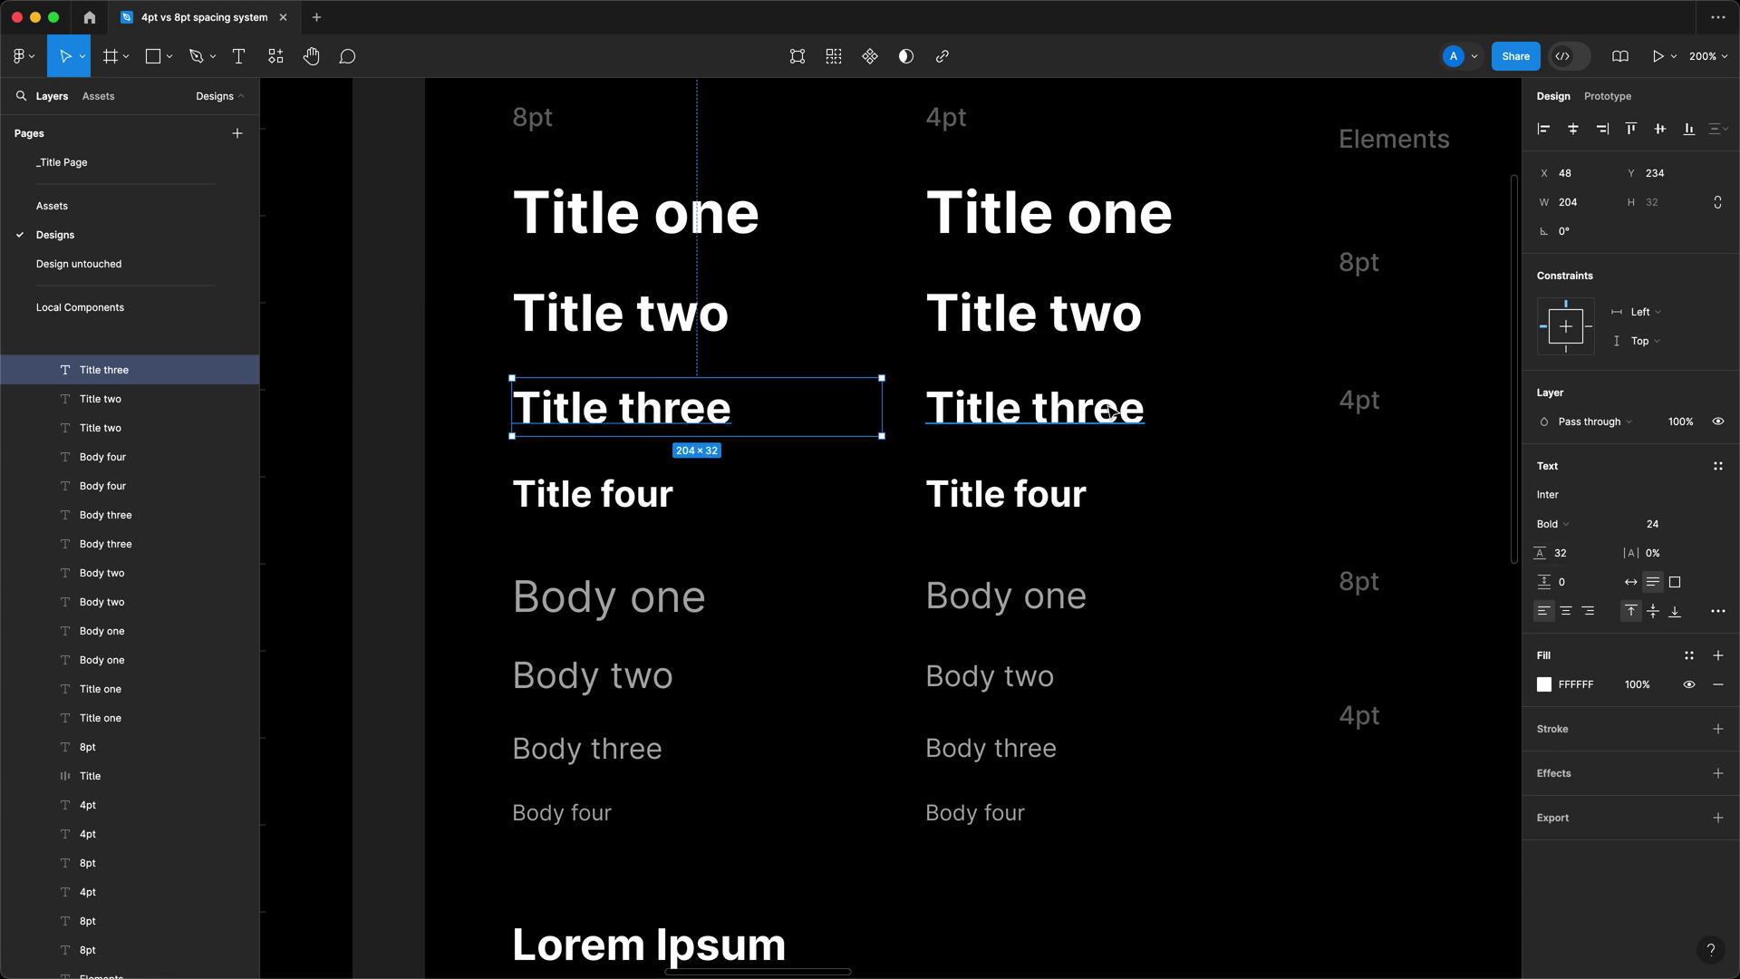
click(1044, 429)
click(731, 516)
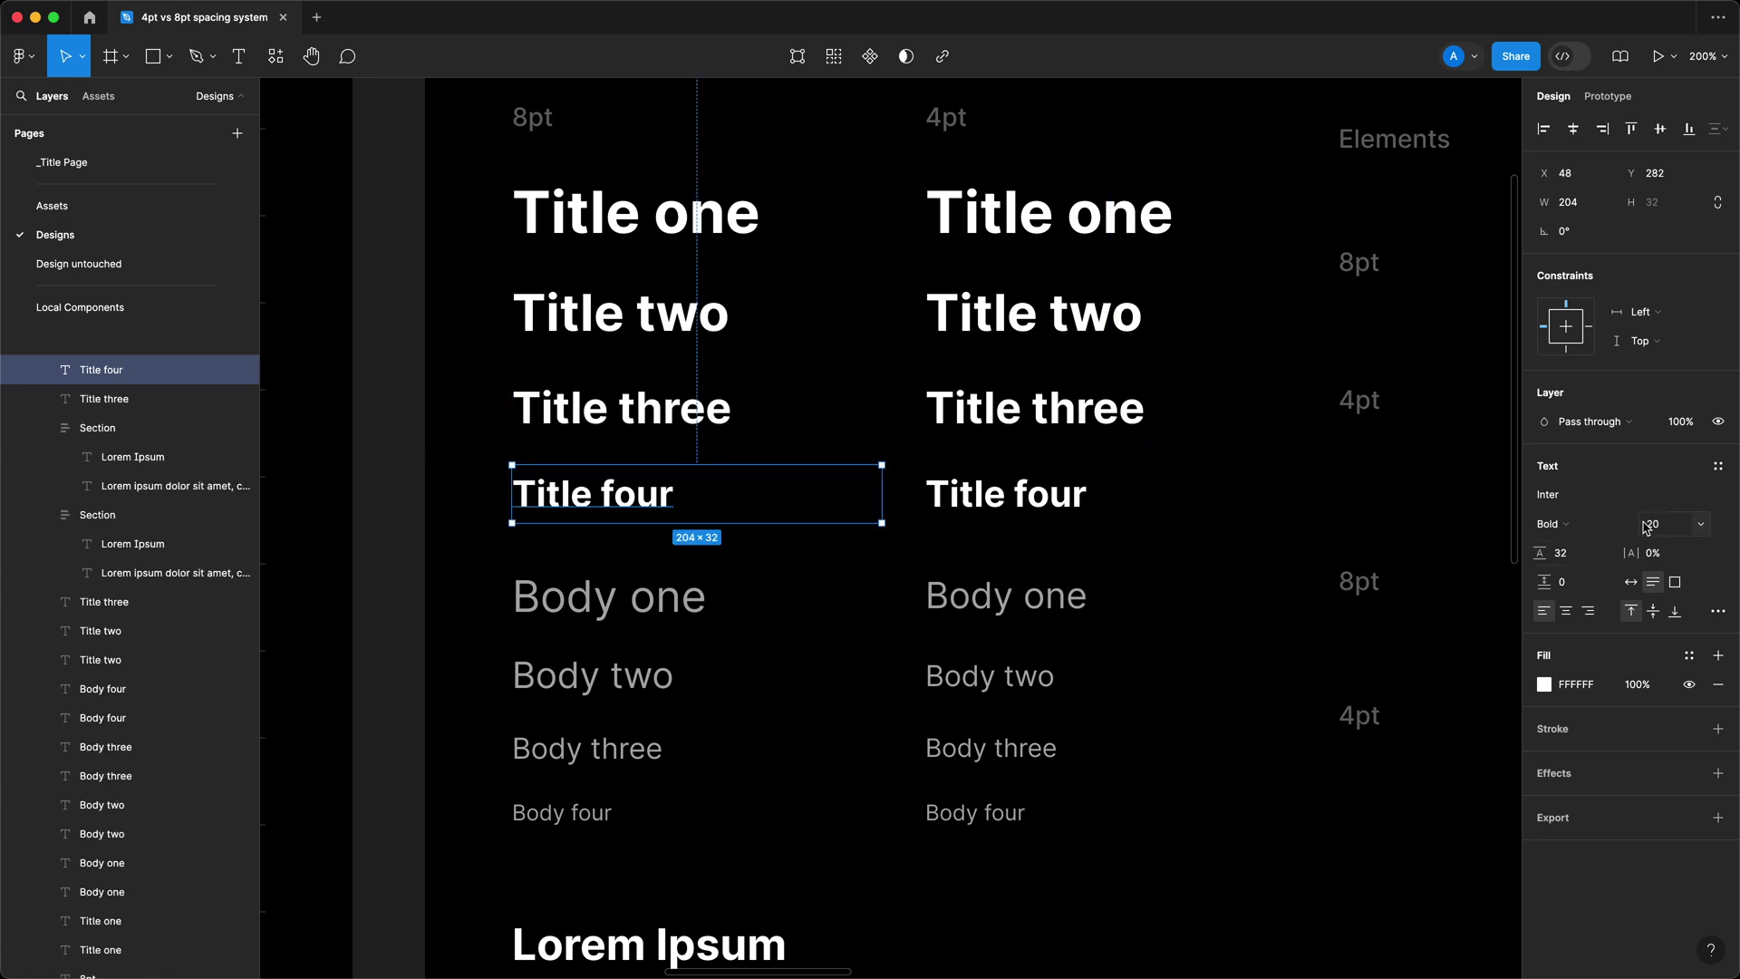
key(Escape)
click(1006, 497)
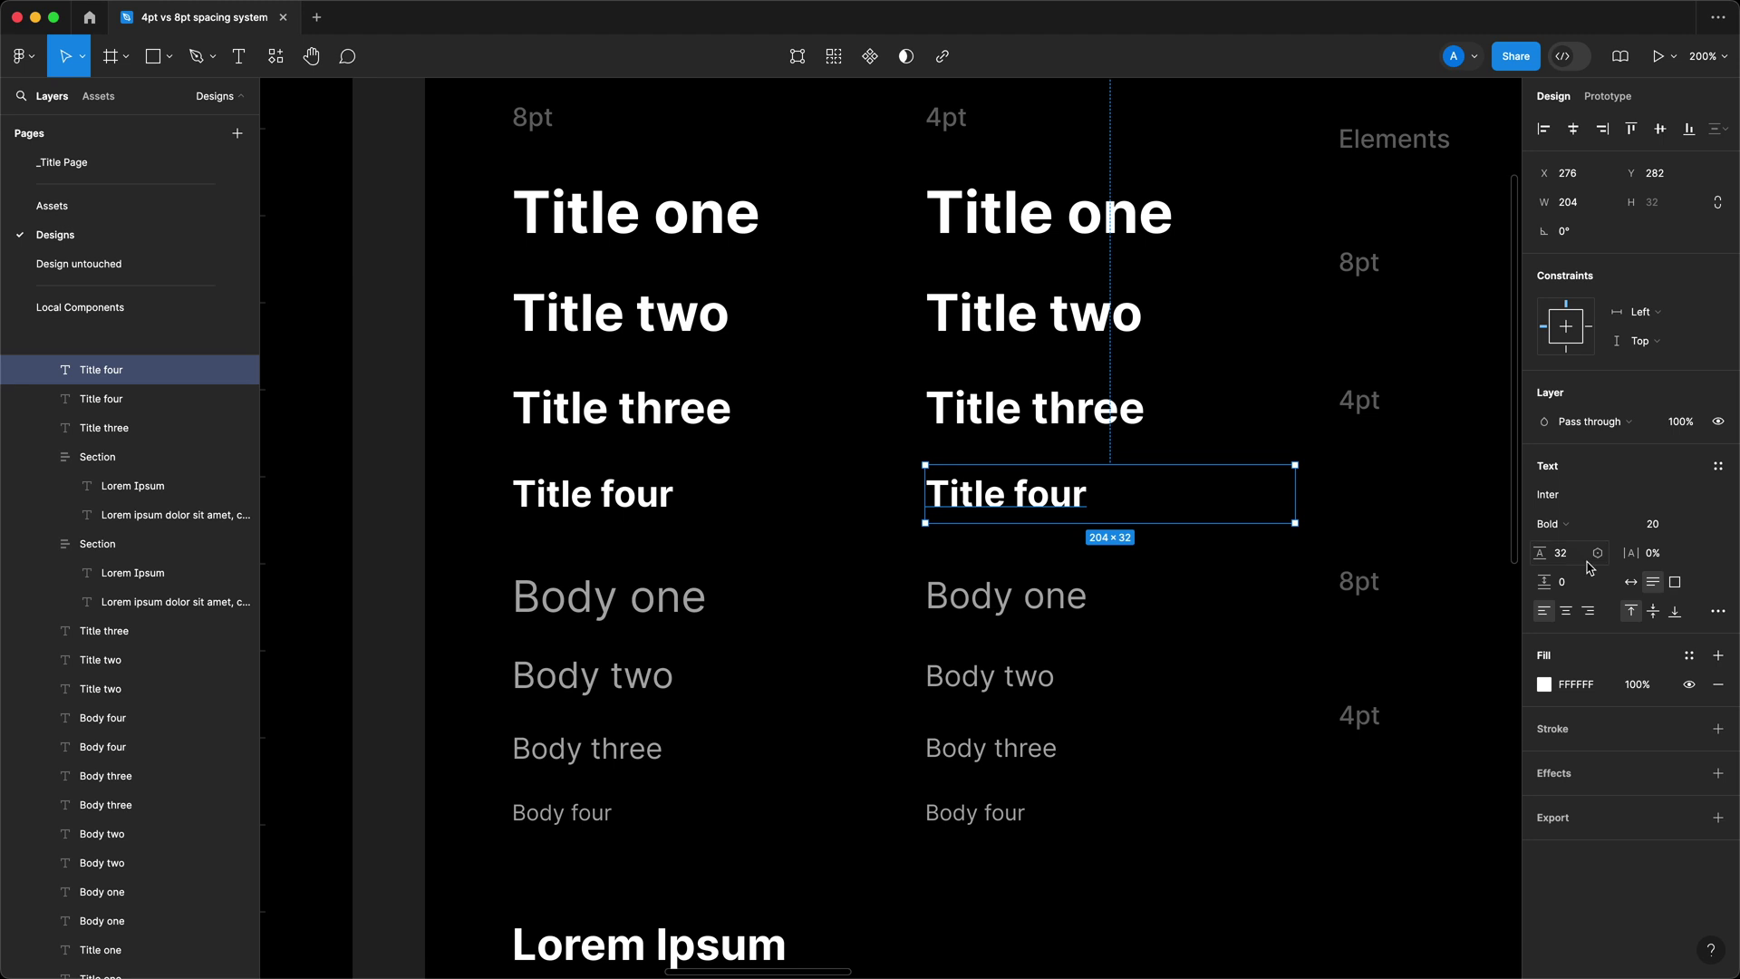
click(1205, 594)
Step: Bring the Lorem Ipsum section into view and select all eight Body text samples
scroll(1205, 595, up, 3)
drag(479, 320, 1307, 675)
drag(1196, 711, 1175, 626)
drag(1093, 935, 483, 606)
click(485, 605)
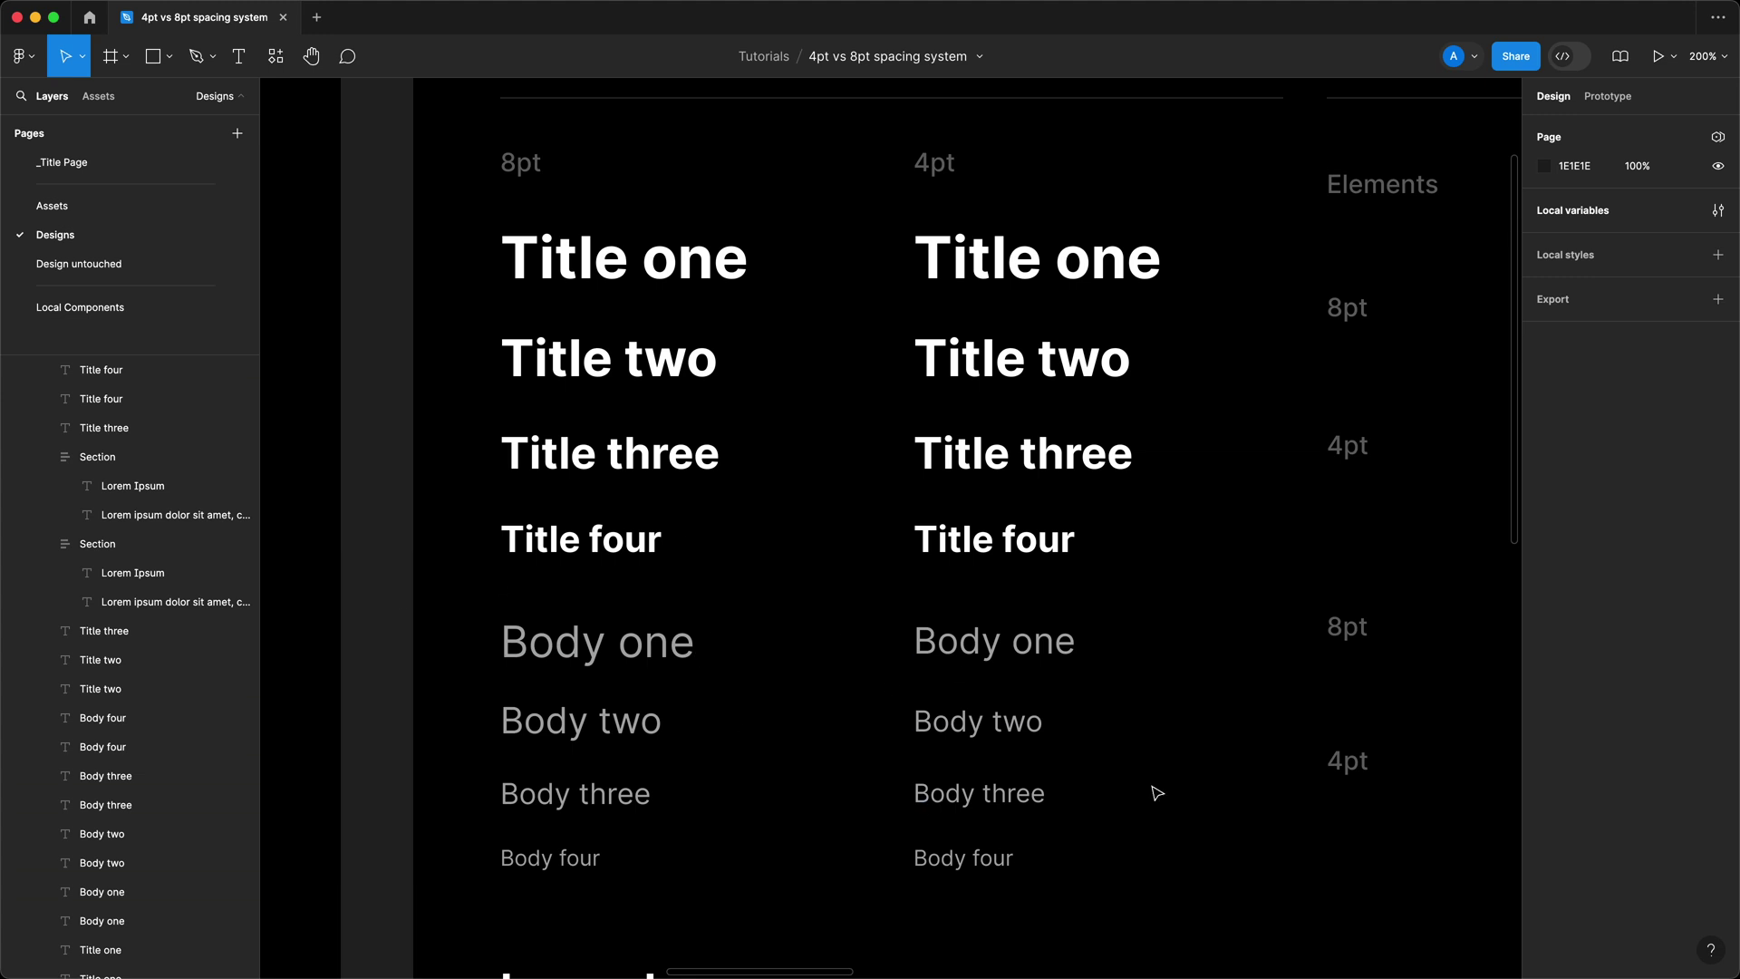
scroll(948, 913, down, 1)
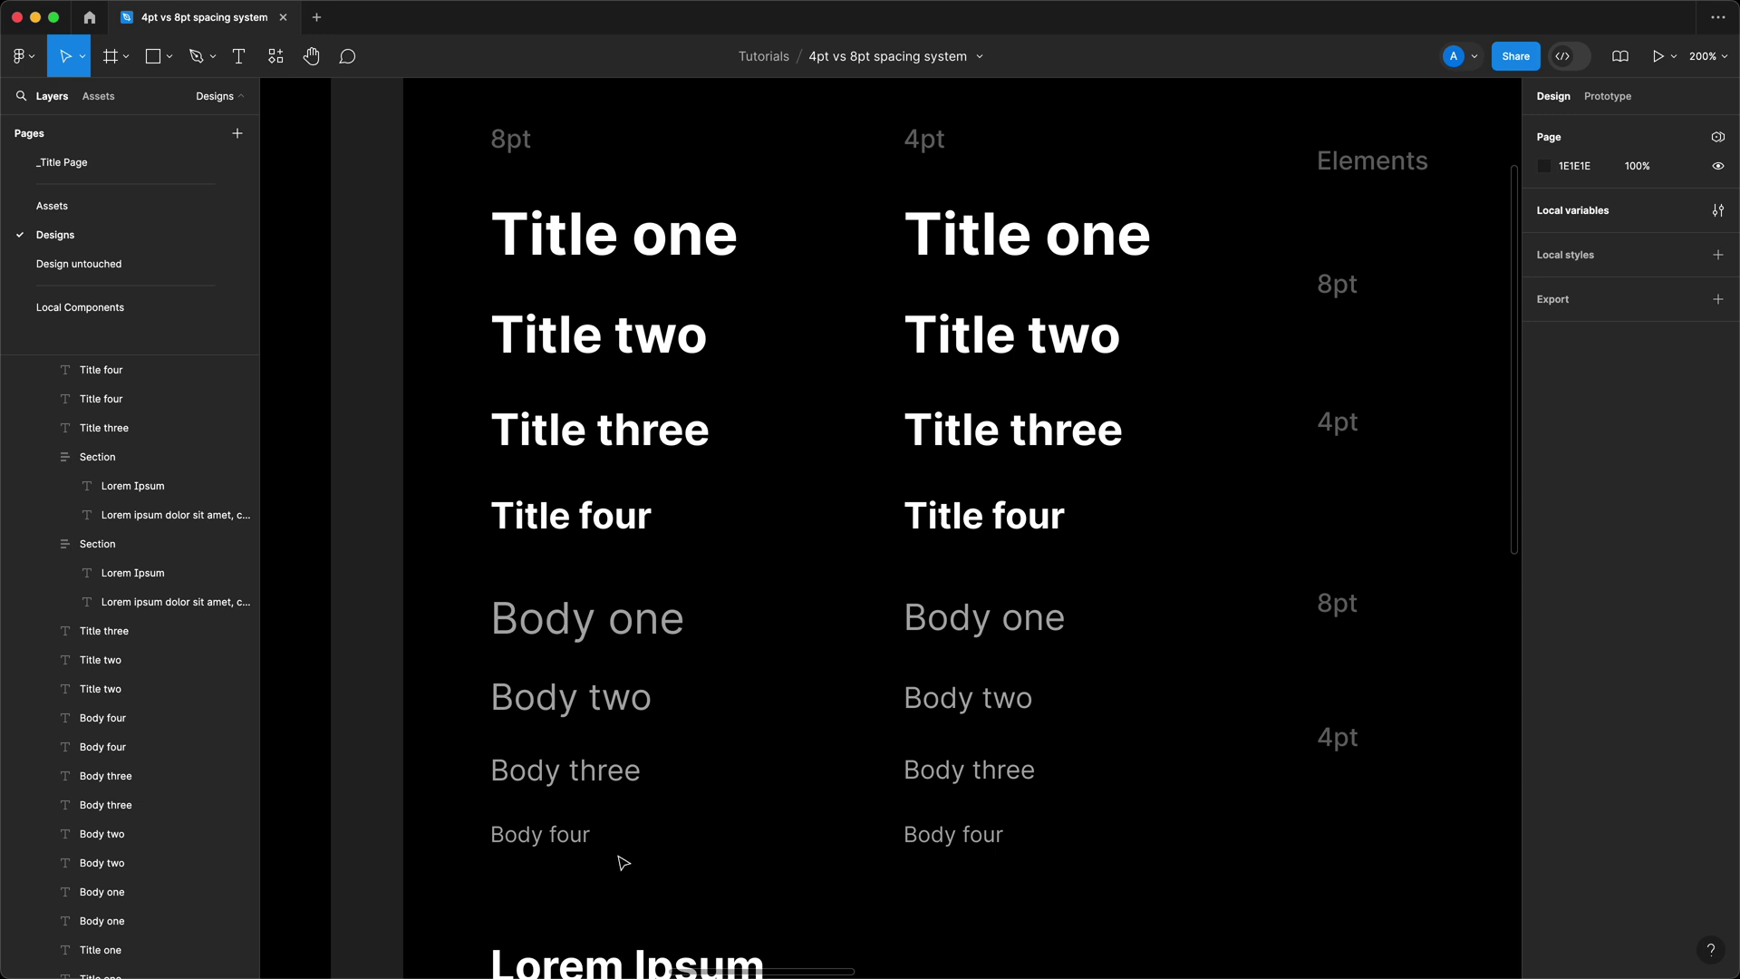
click(558, 841)
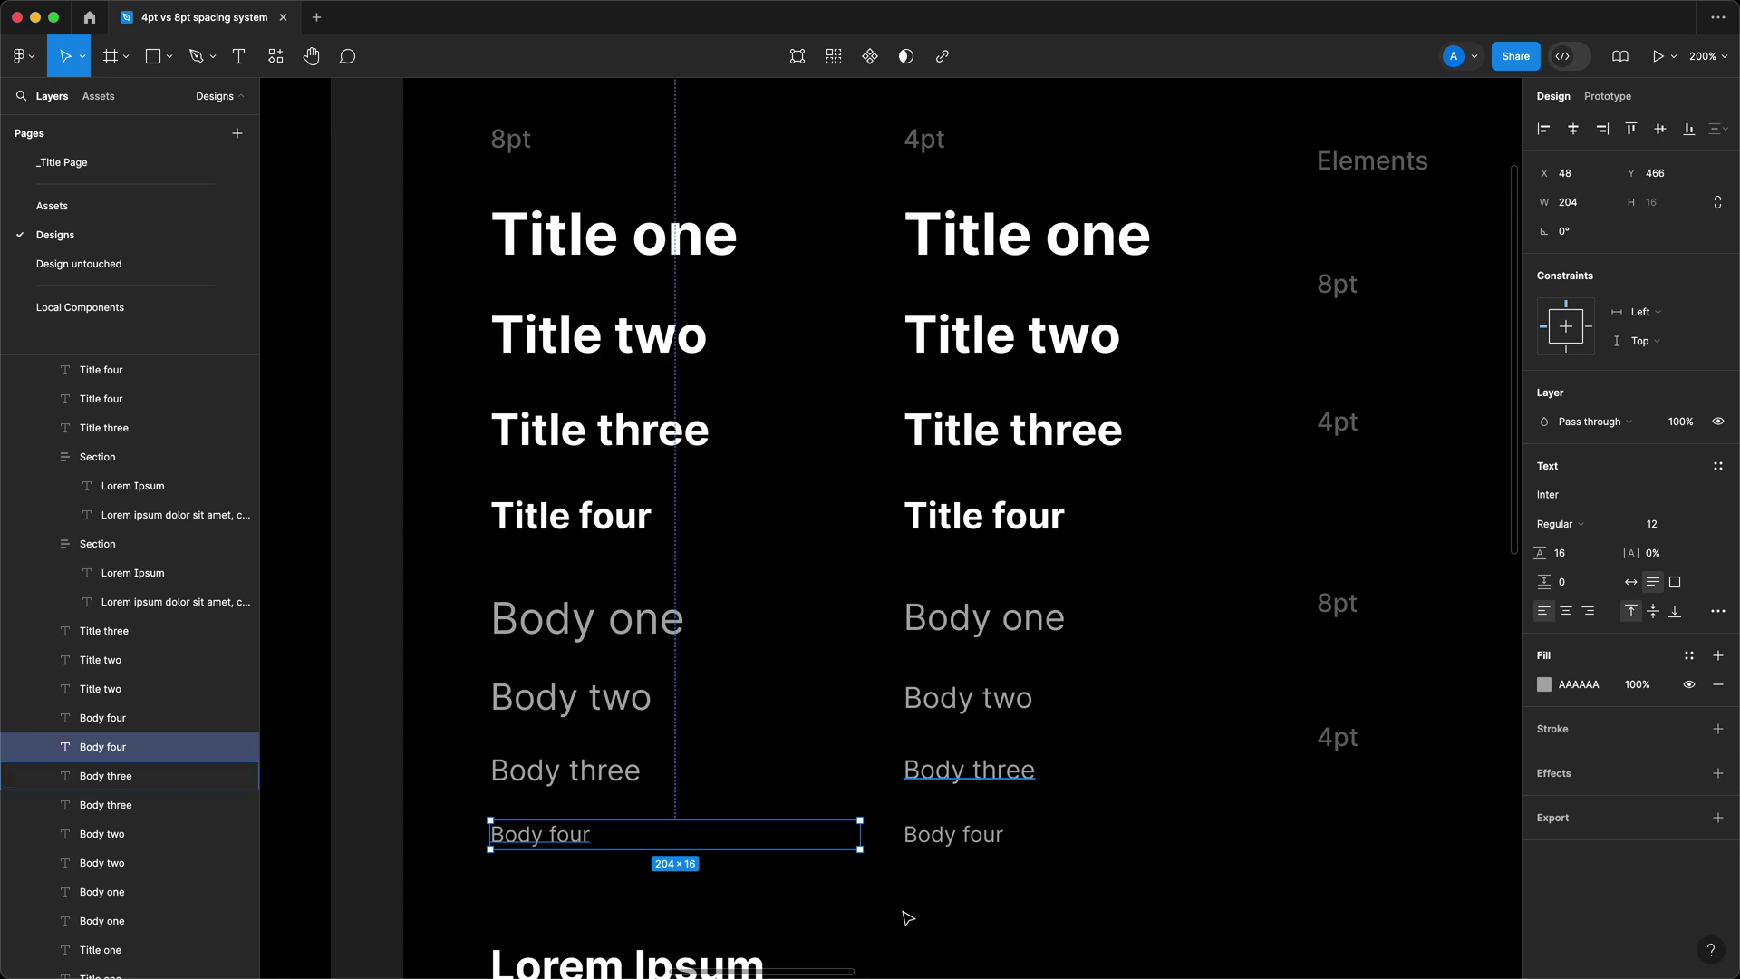
click(463, 621)
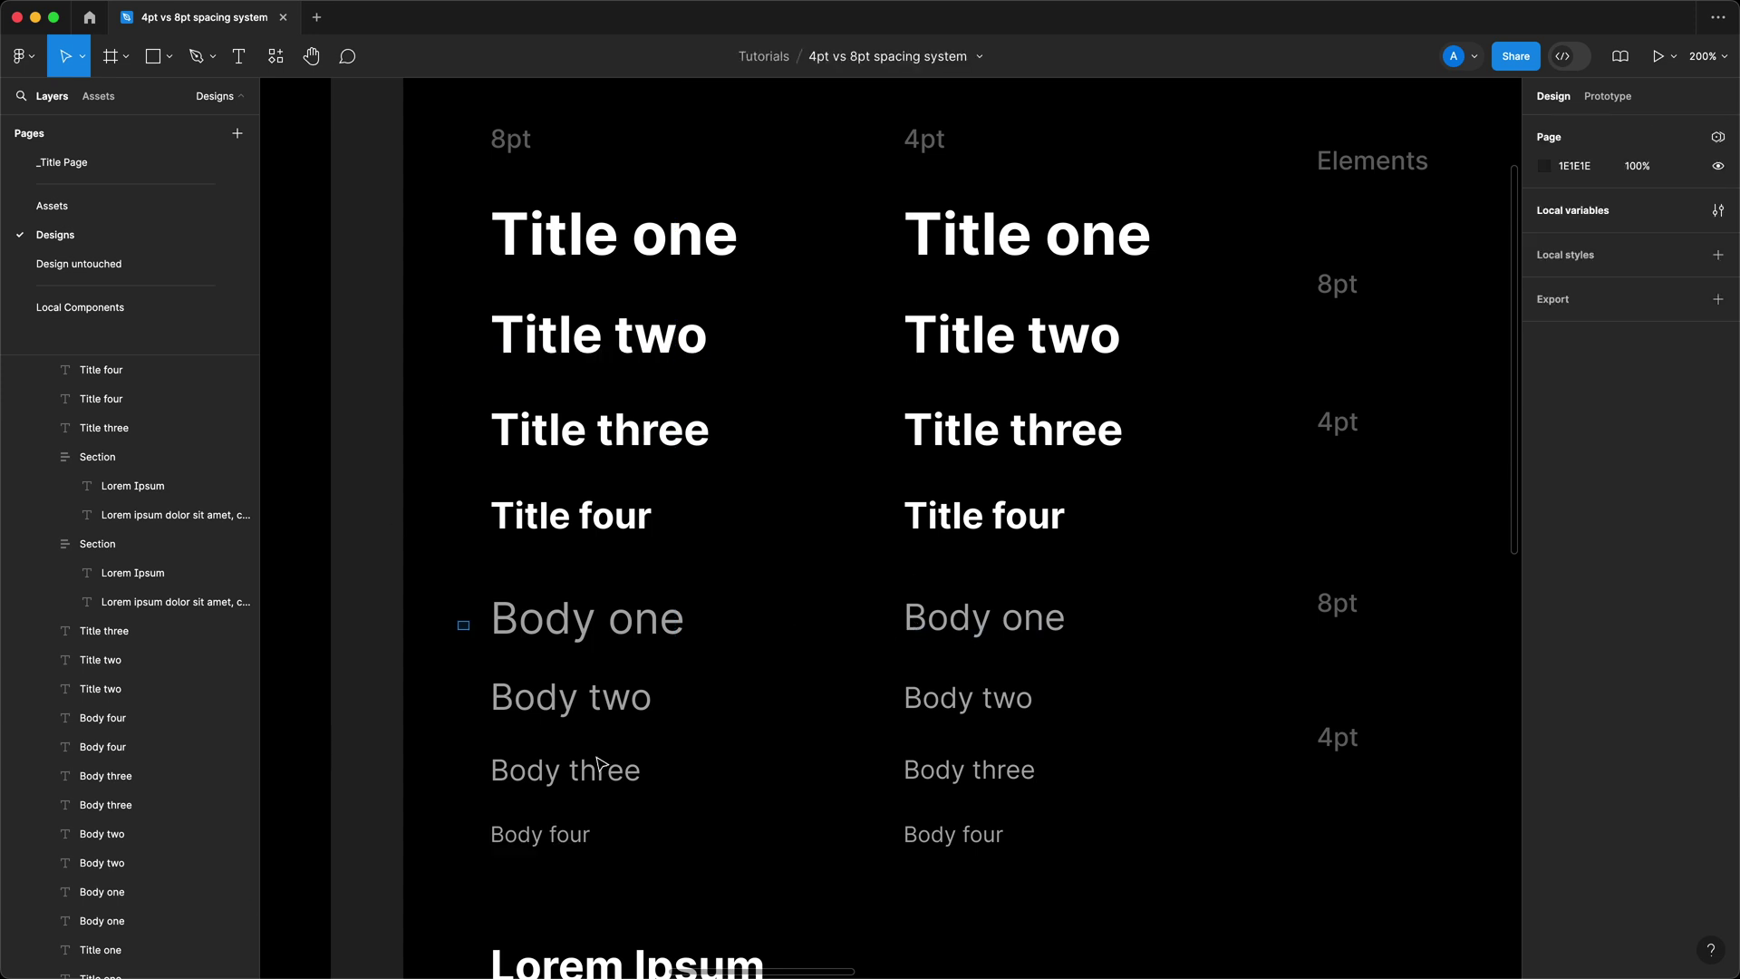
drag(1052, 897, 457, 584)
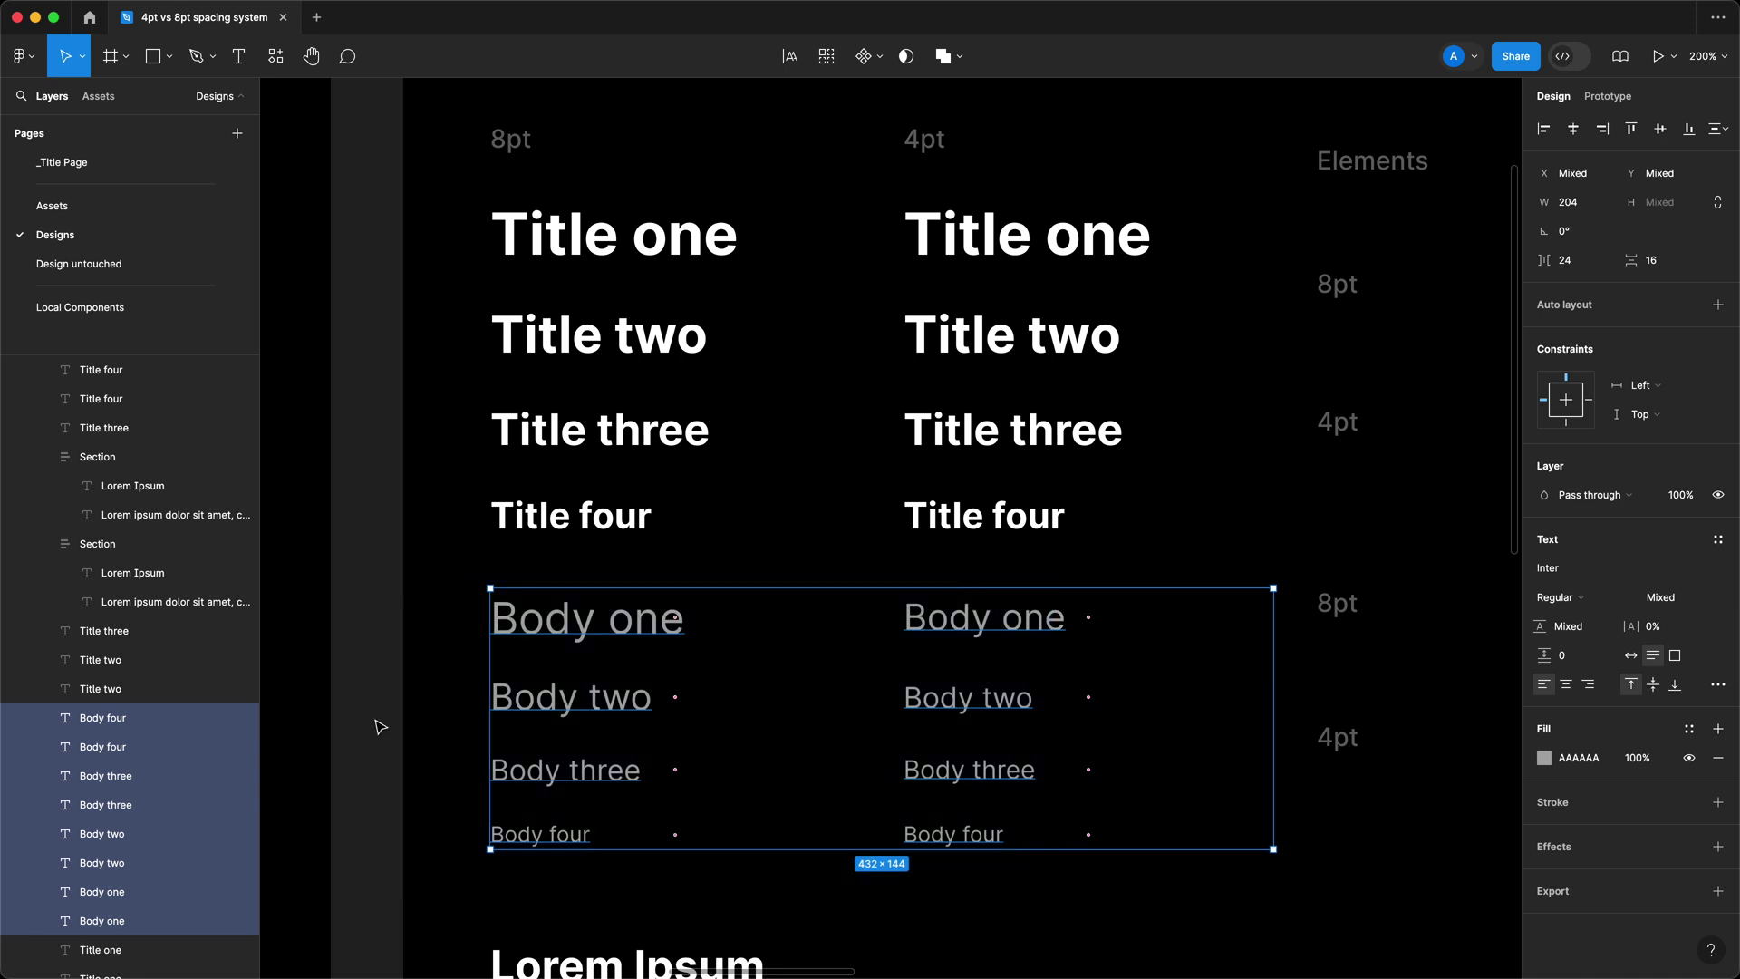
key(Escape)
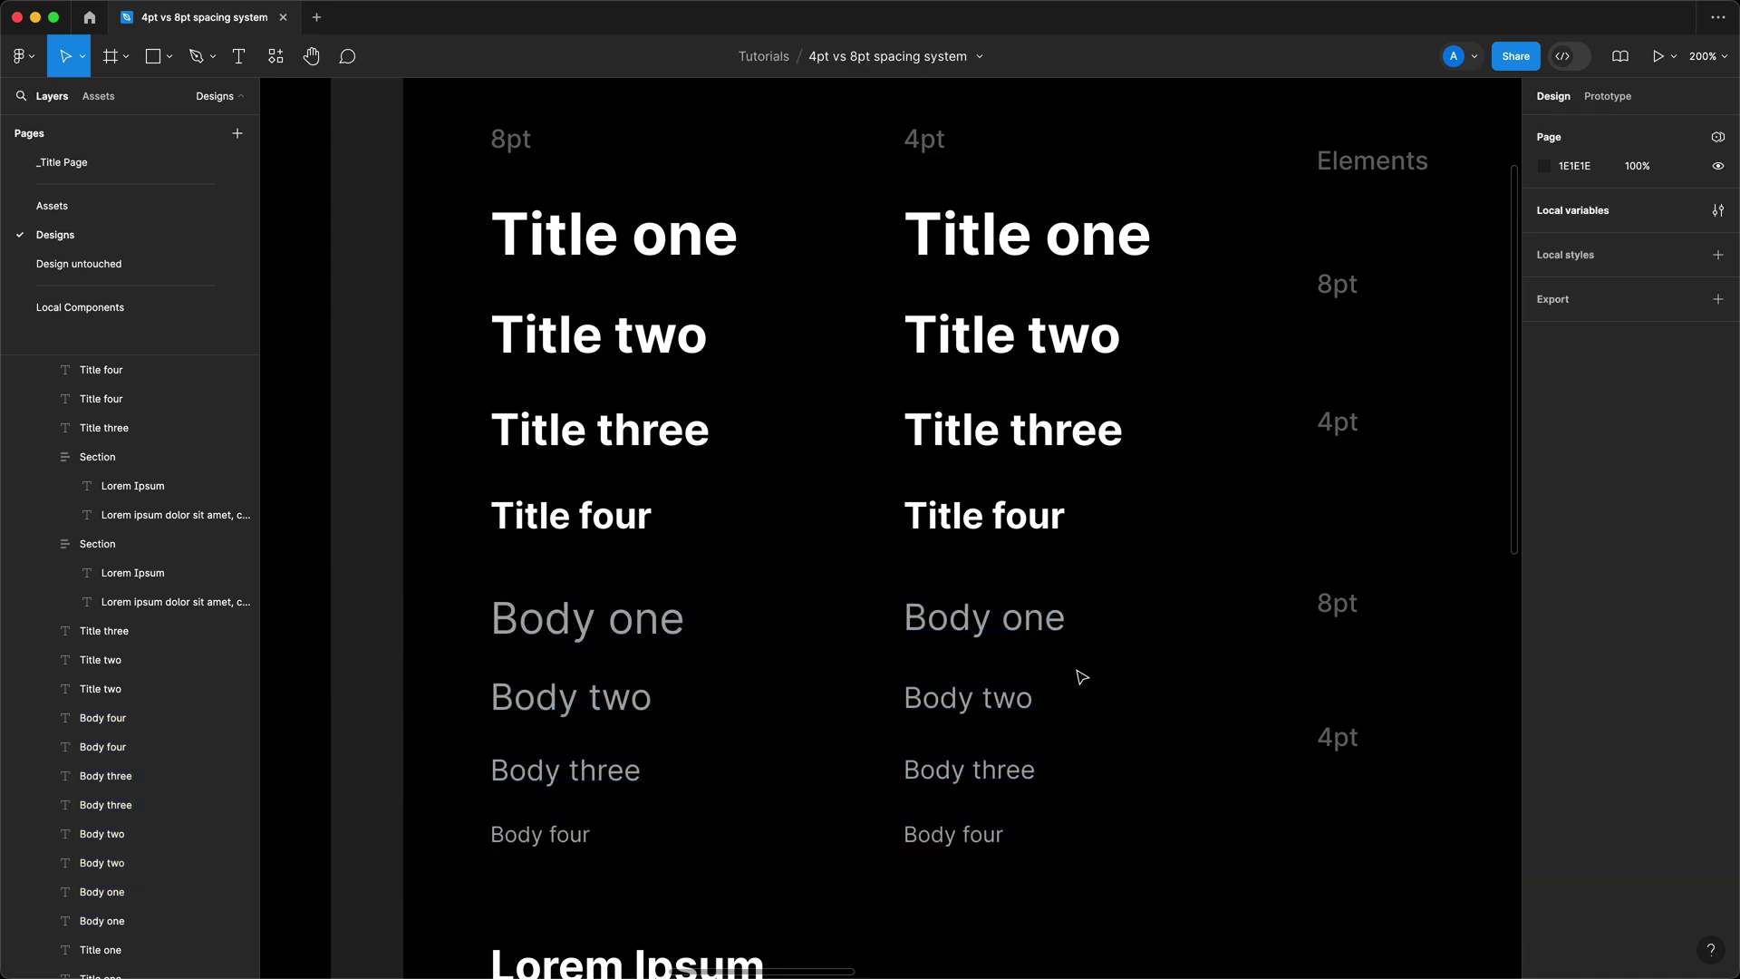
click(1026, 640)
click(1247, 693)
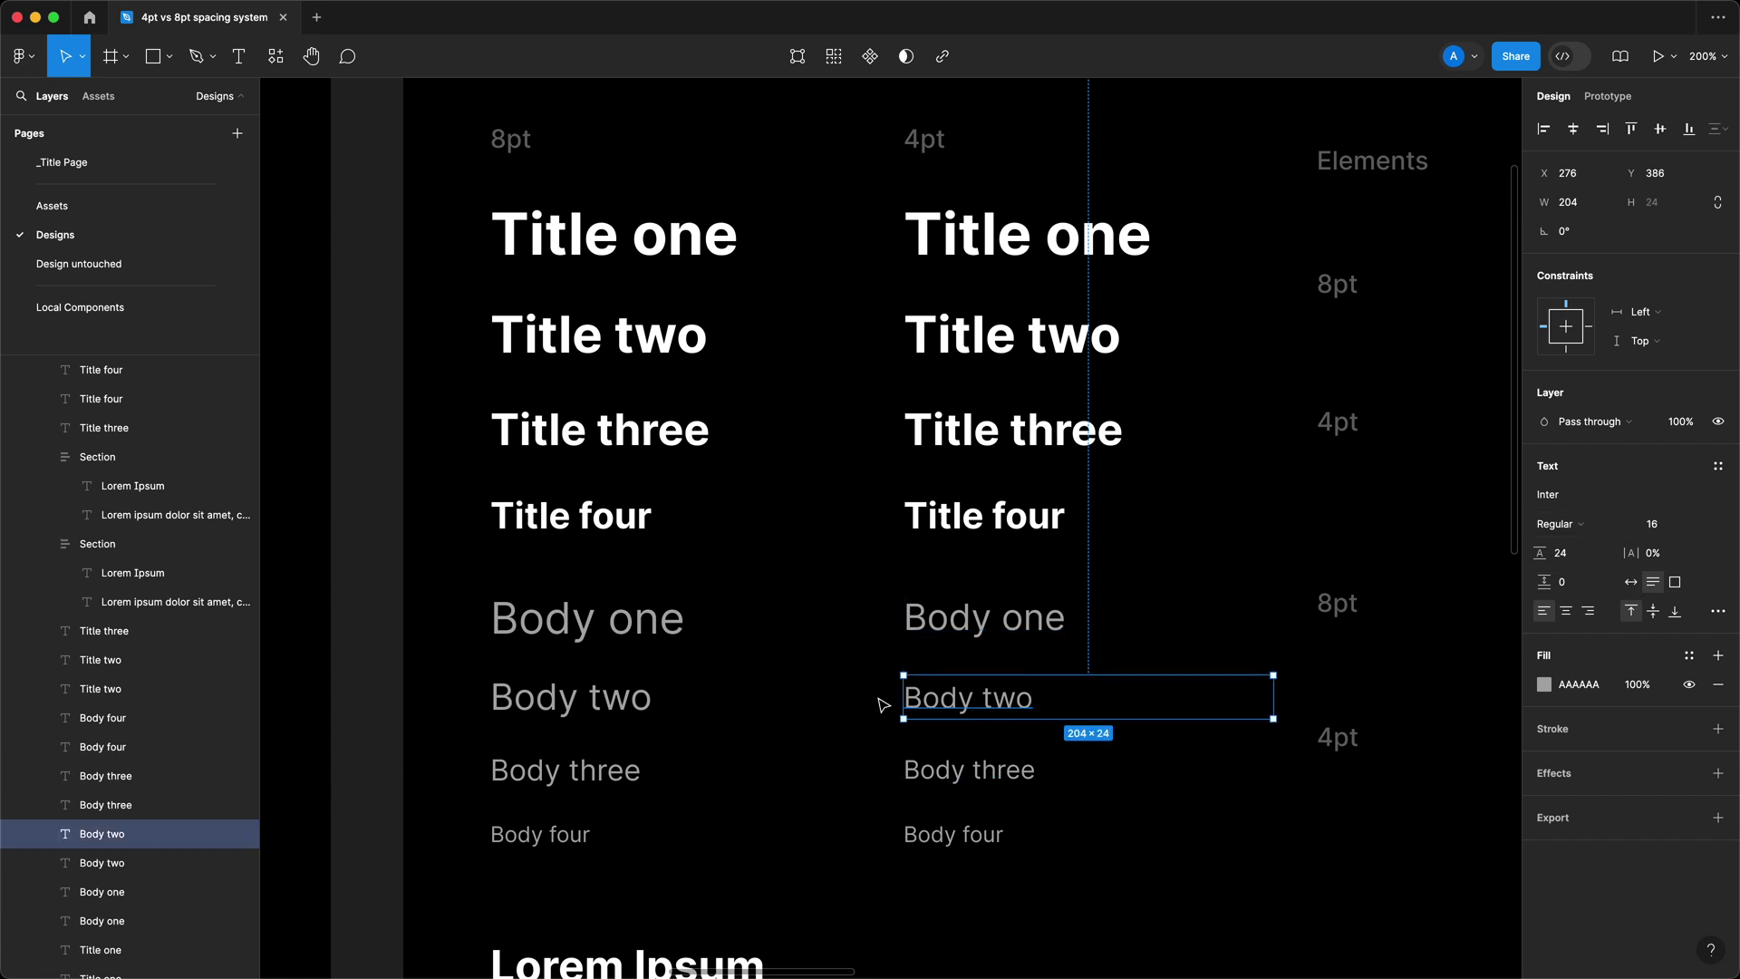
click(970, 769)
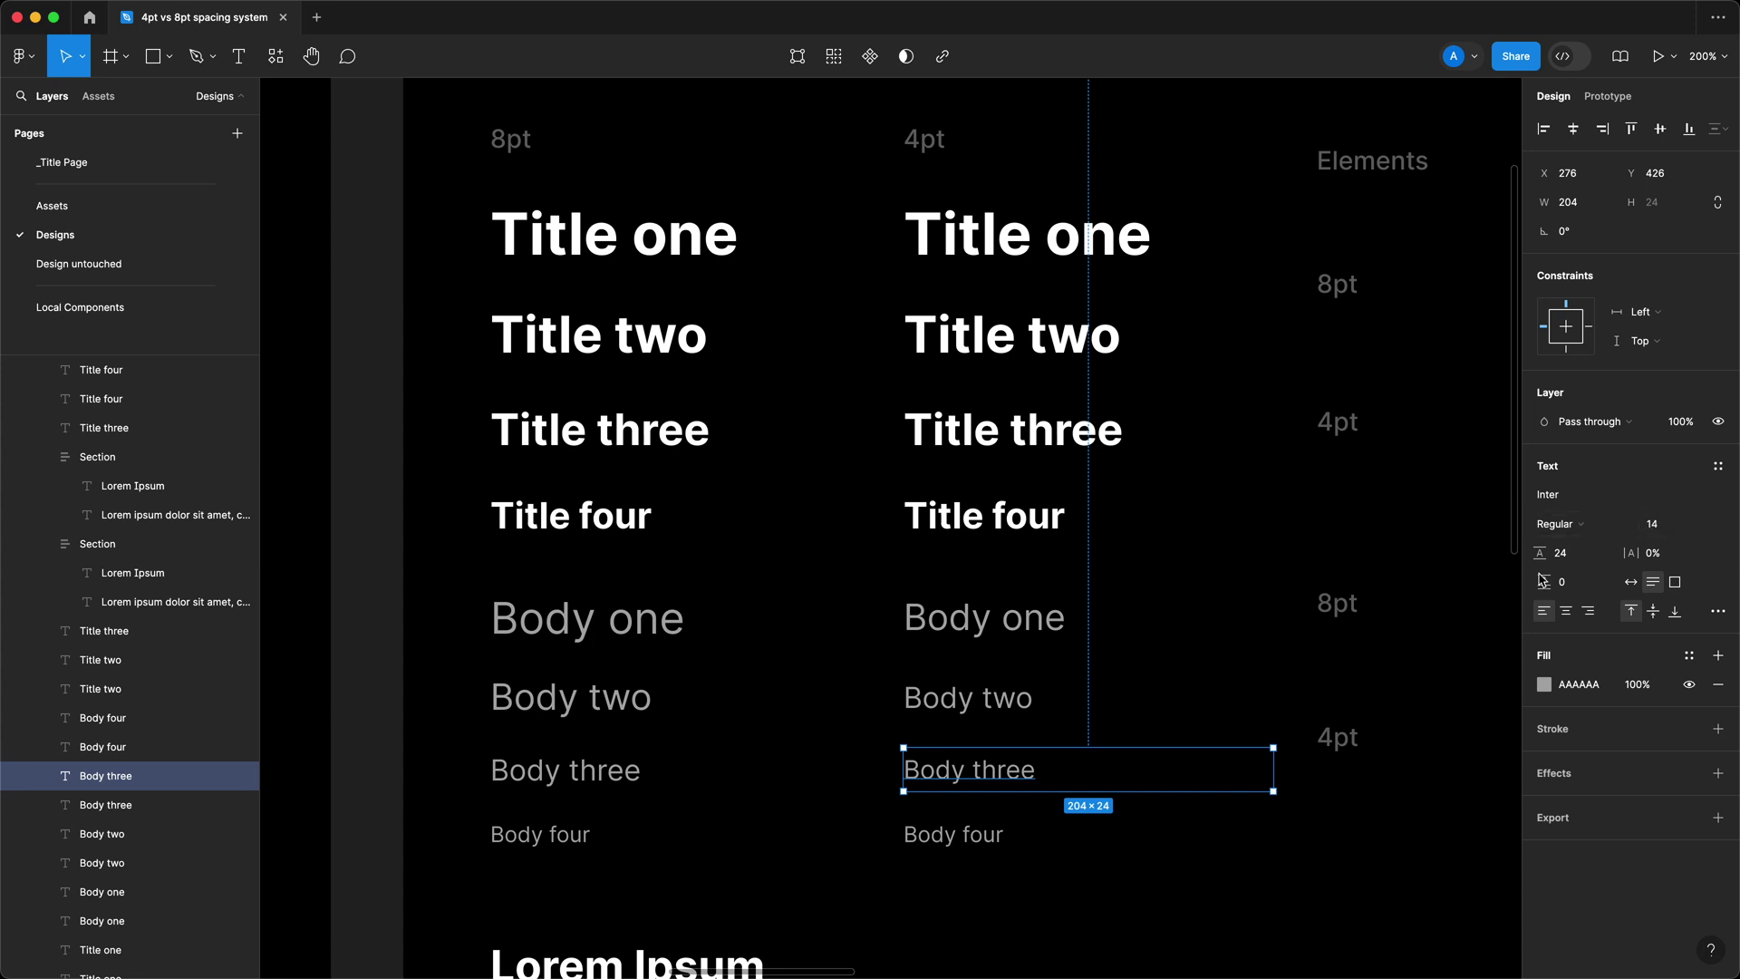
key(Tab)
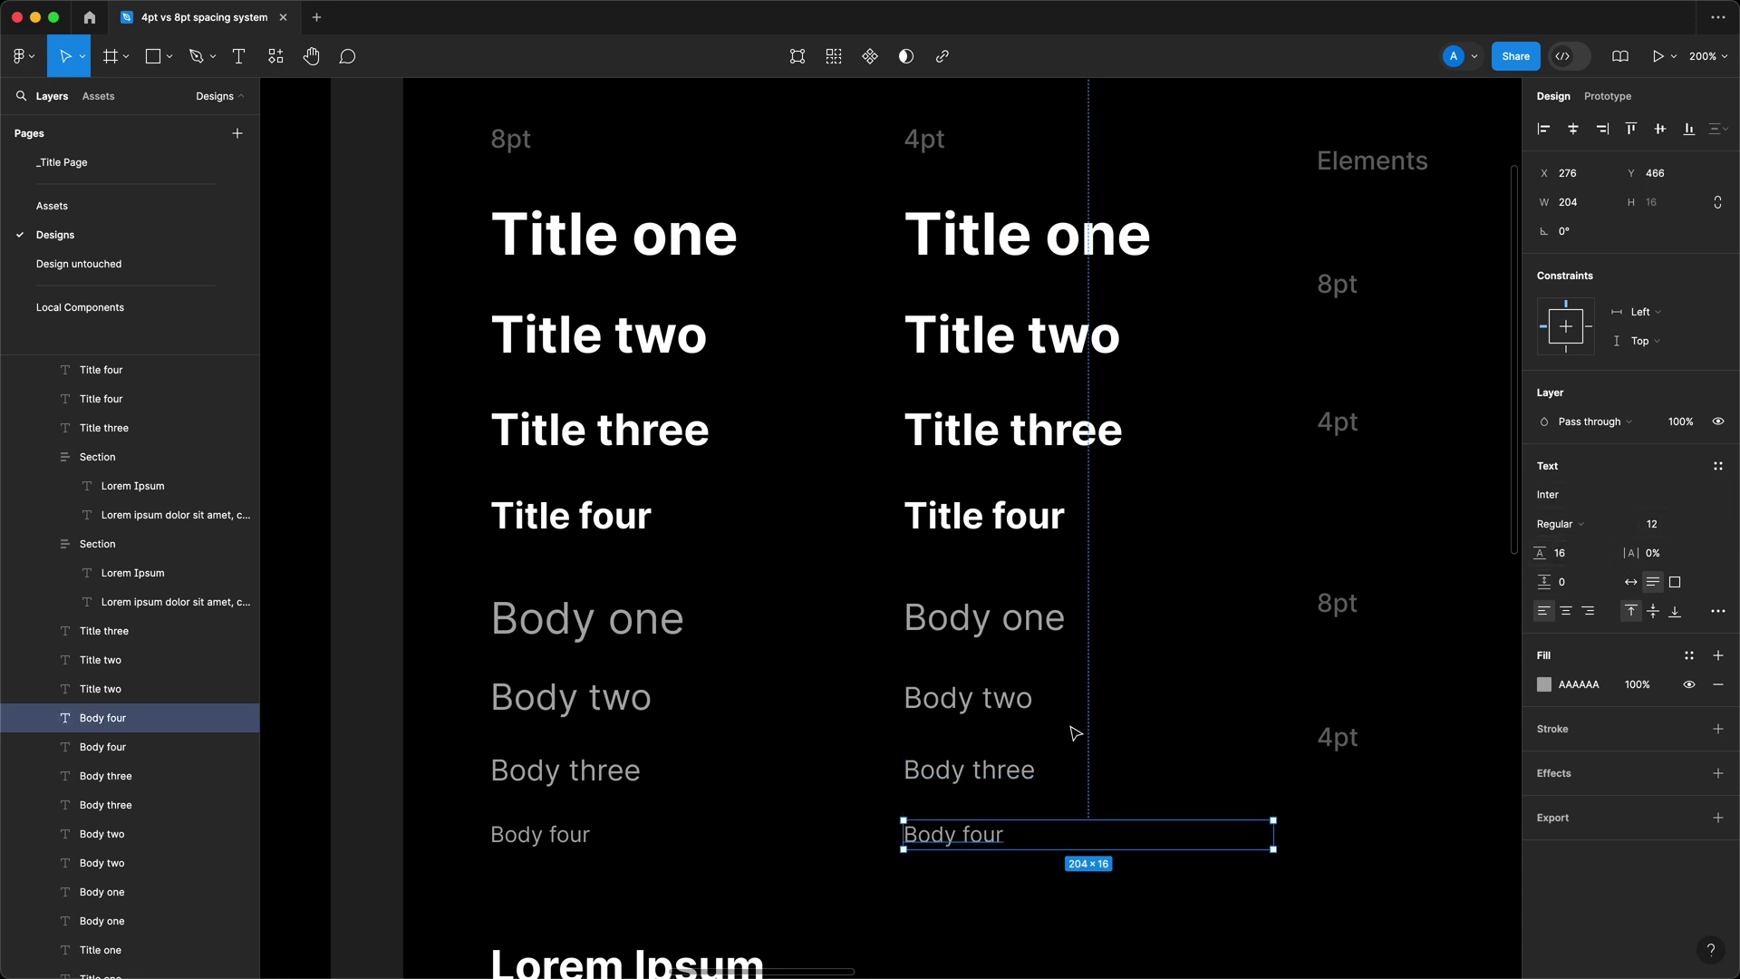
click(845, 879)
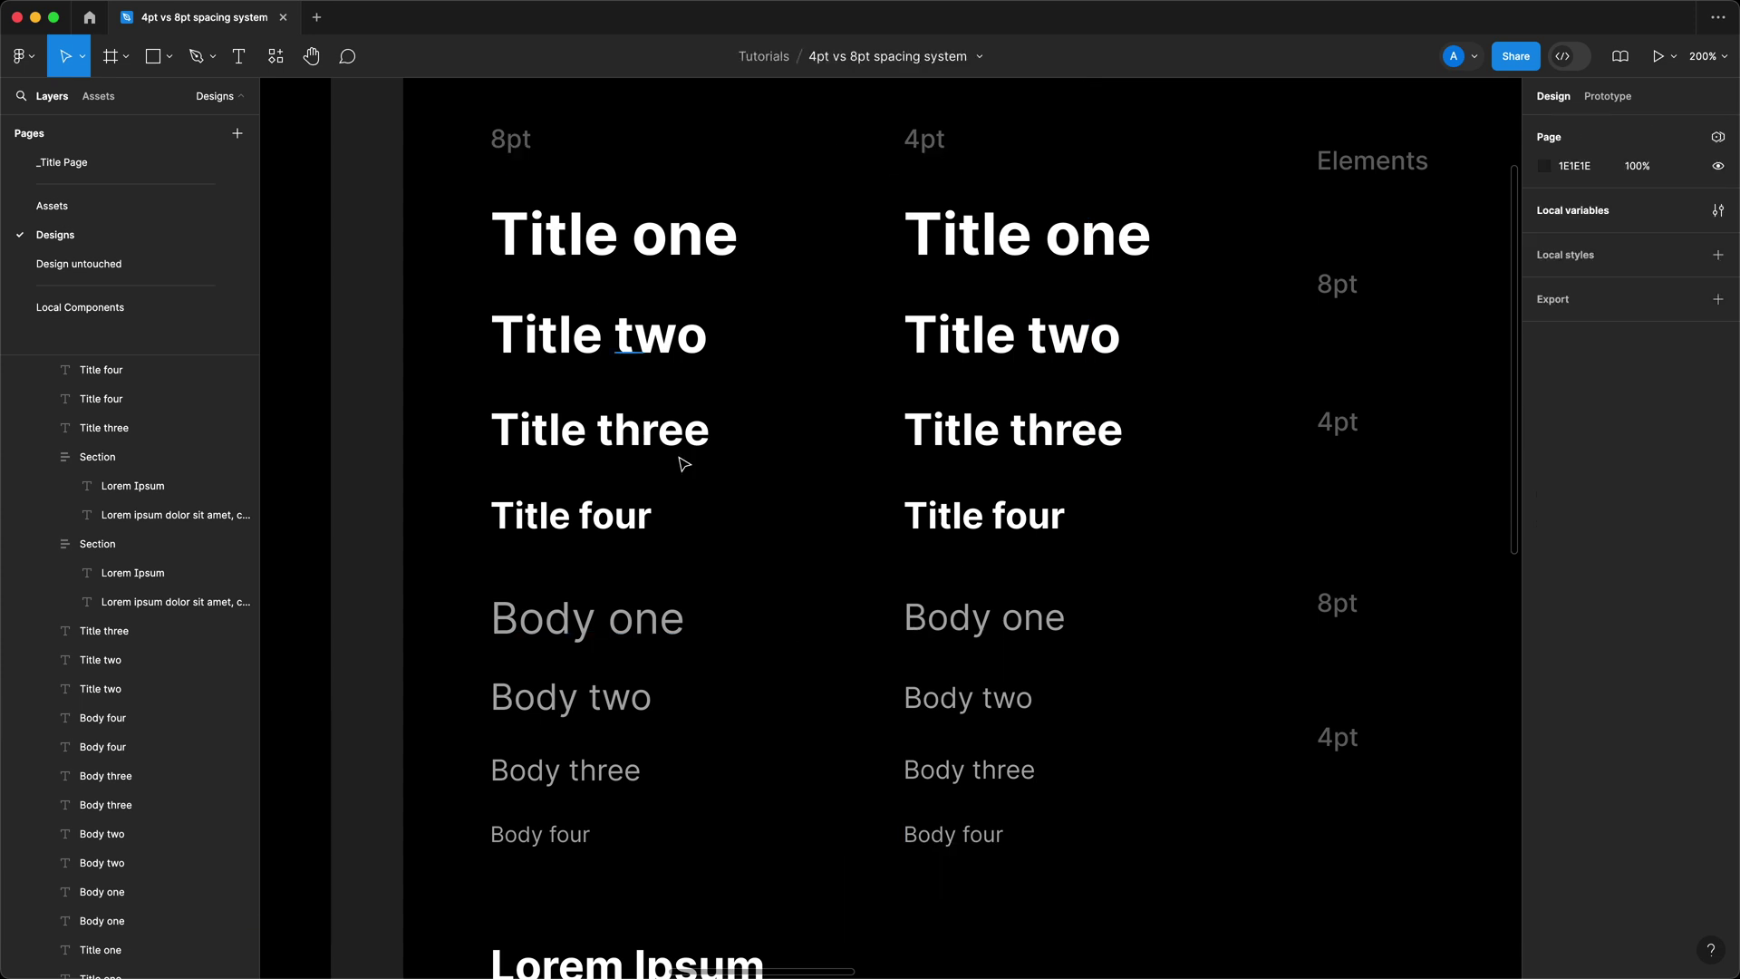
click(698, 702)
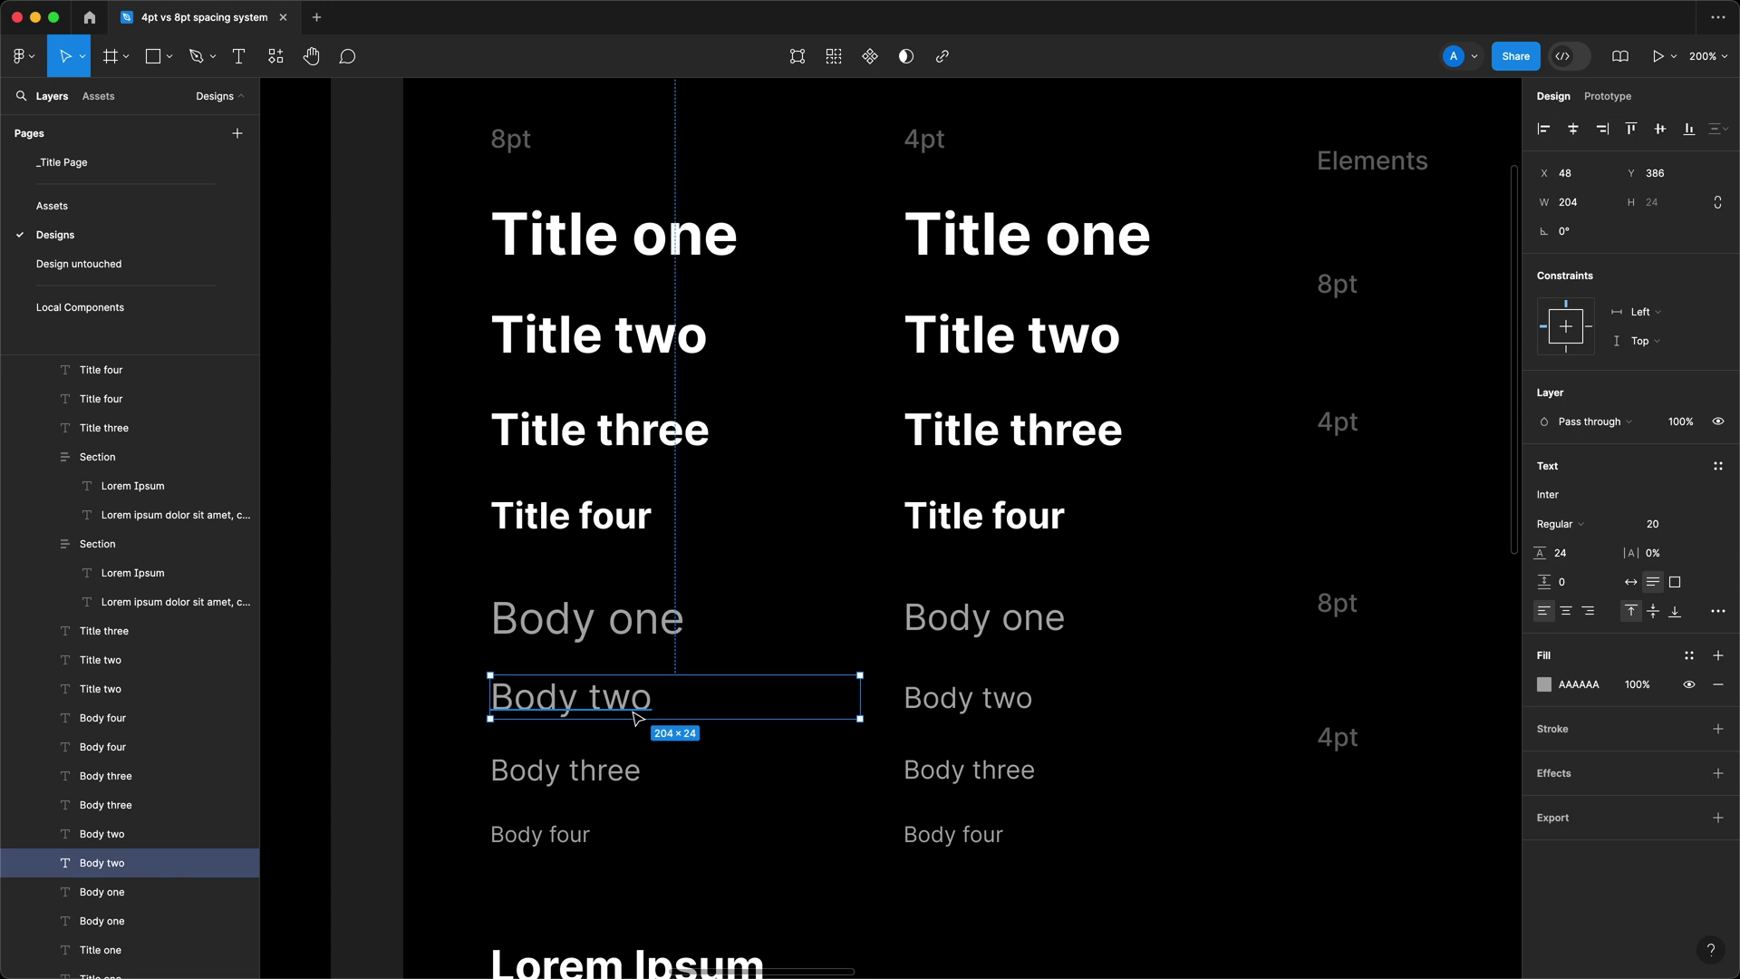
click(798, 811)
drag(658, 868, 464, 586)
click(465, 586)
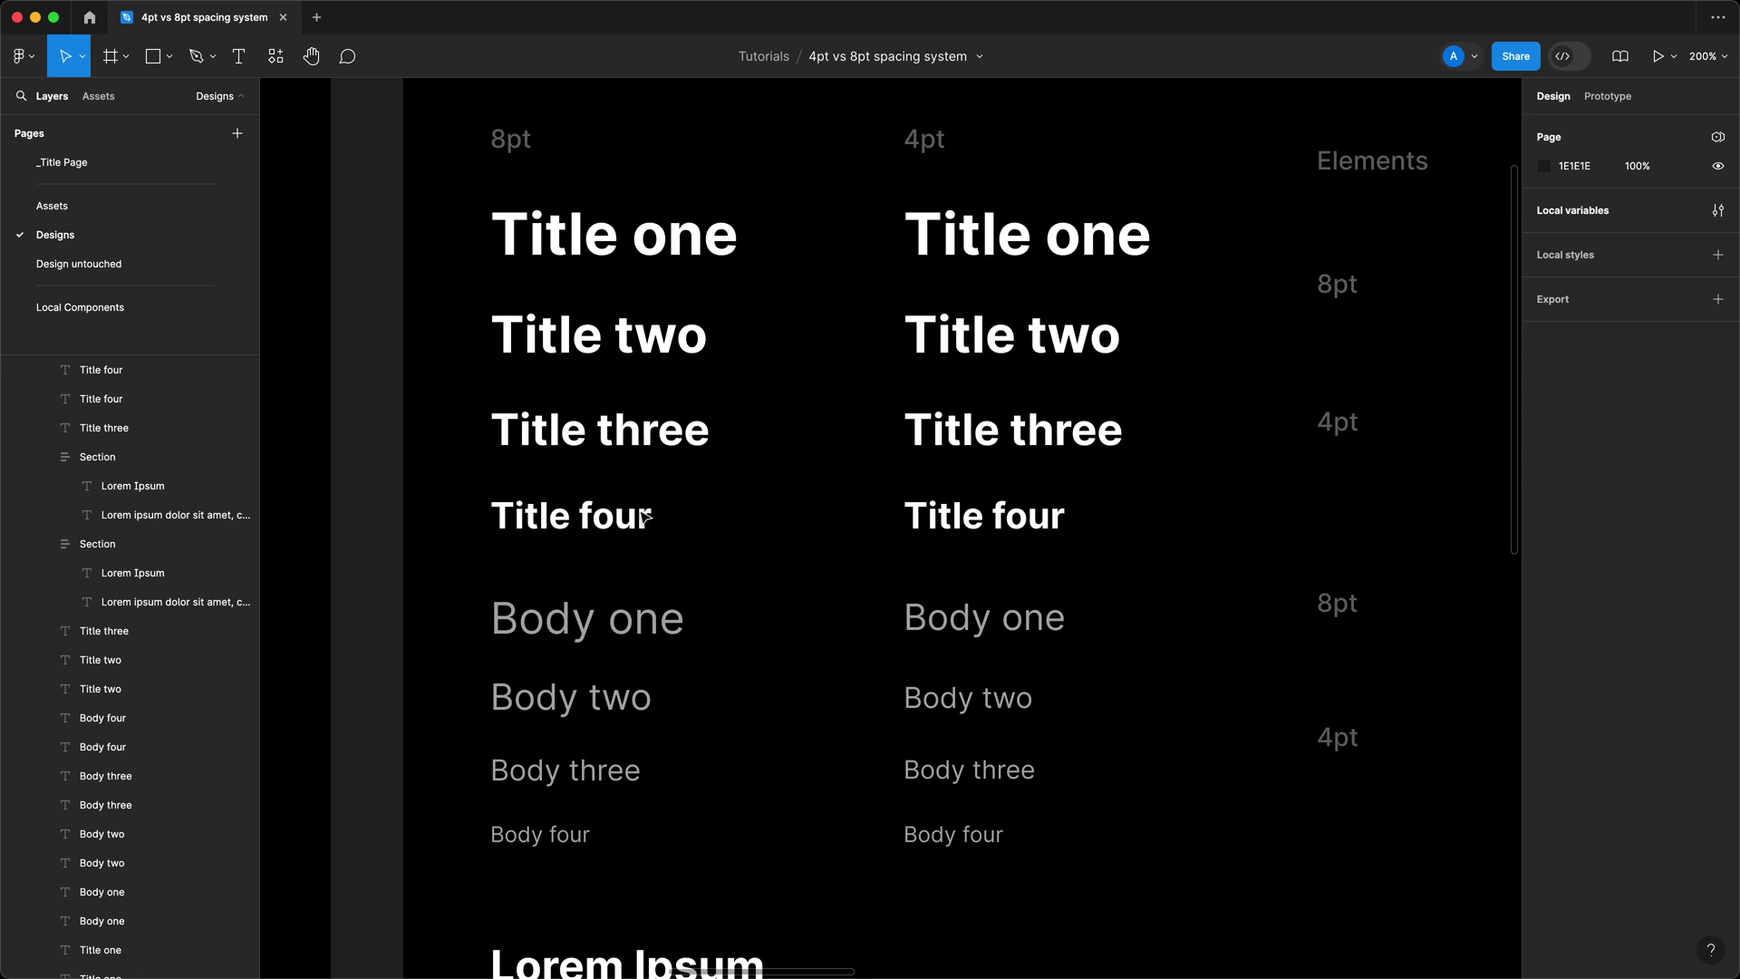
click(553, 623)
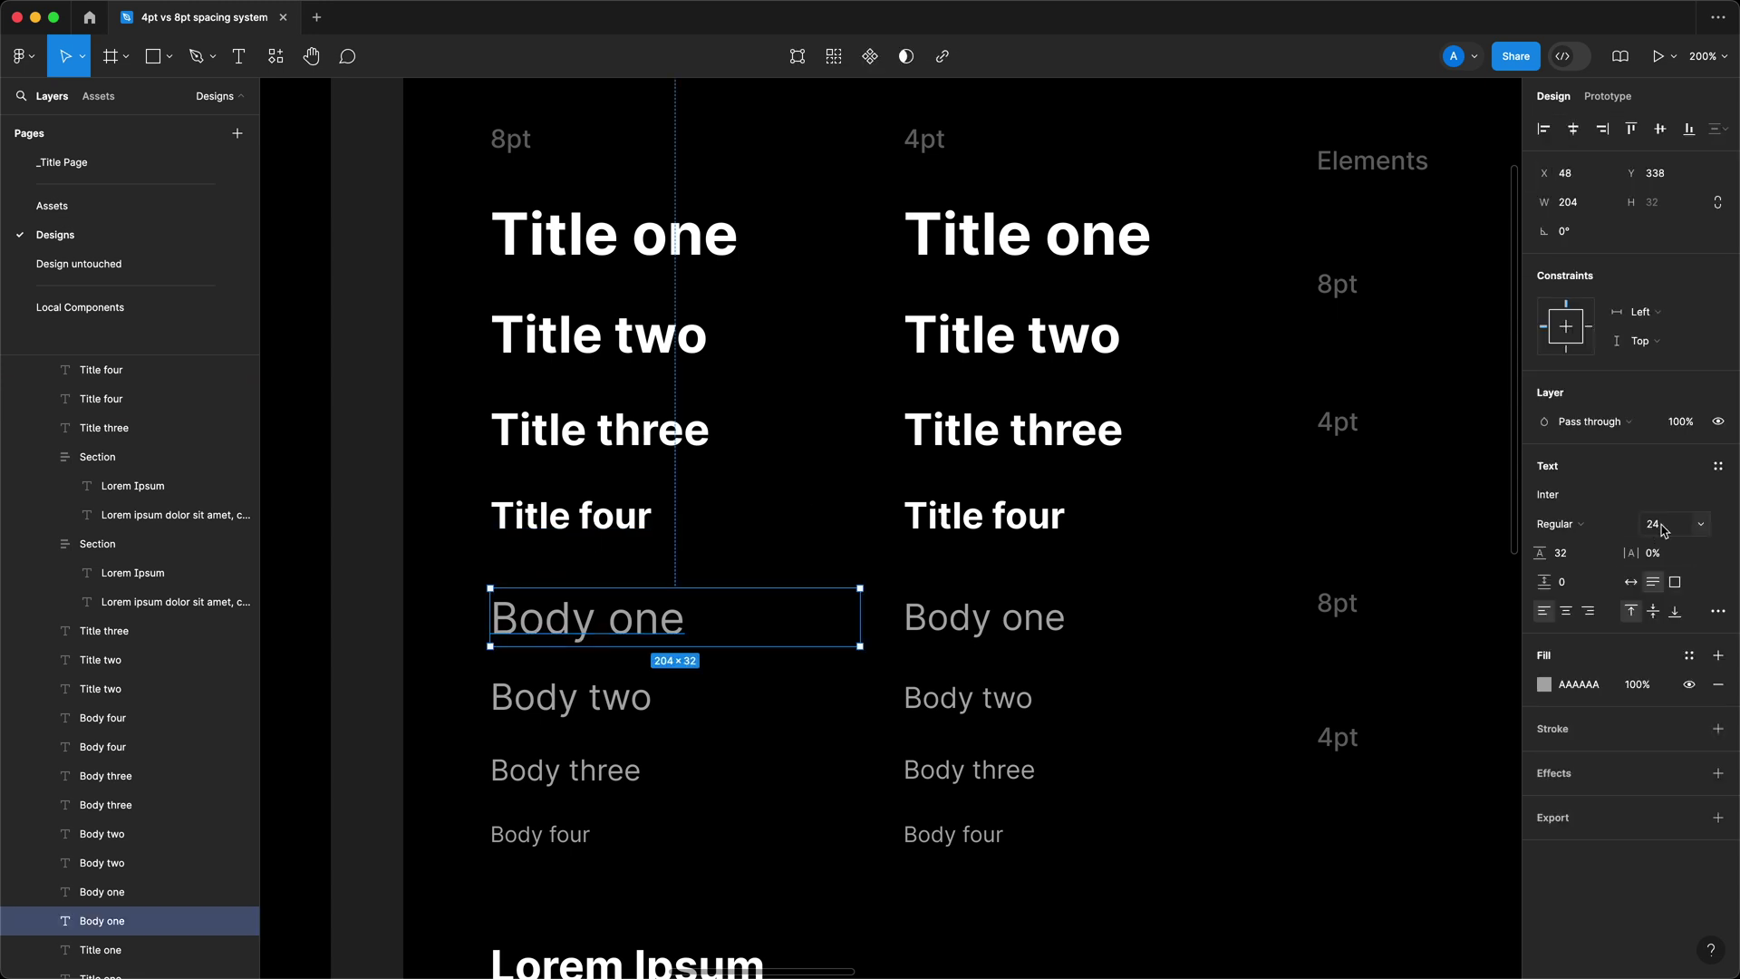
click(1047, 635)
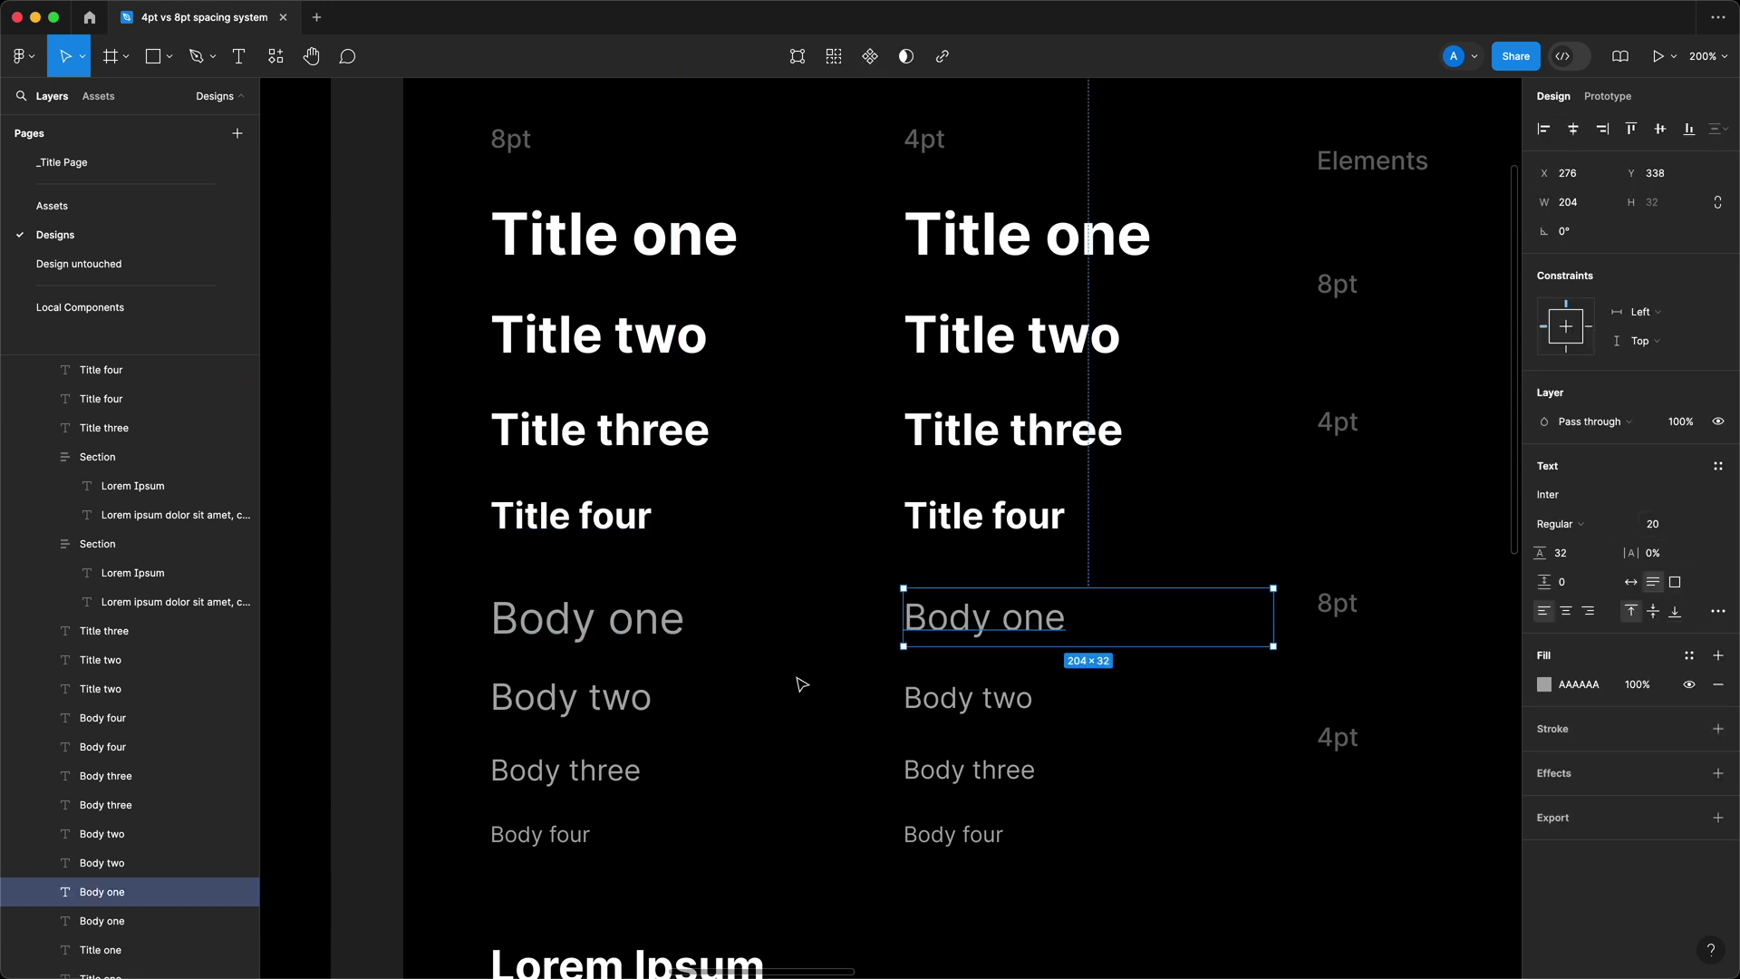
click(657, 645)
click(617, 689)
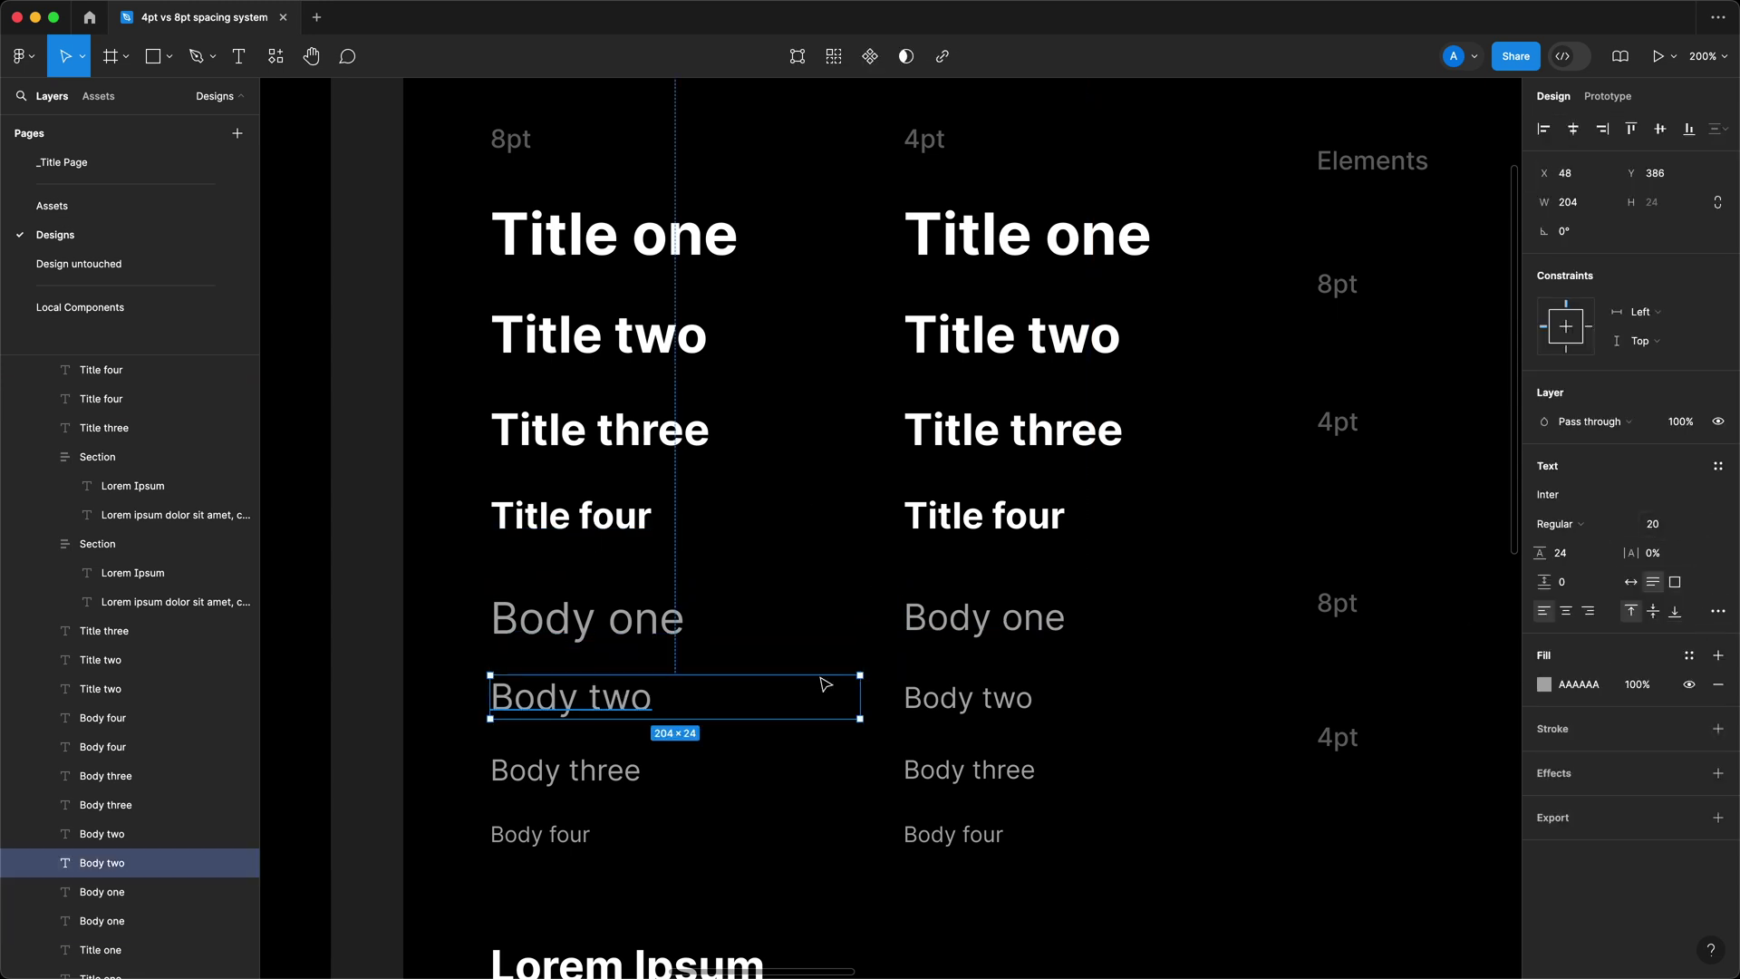
click(589, 781)
click(592, 830)
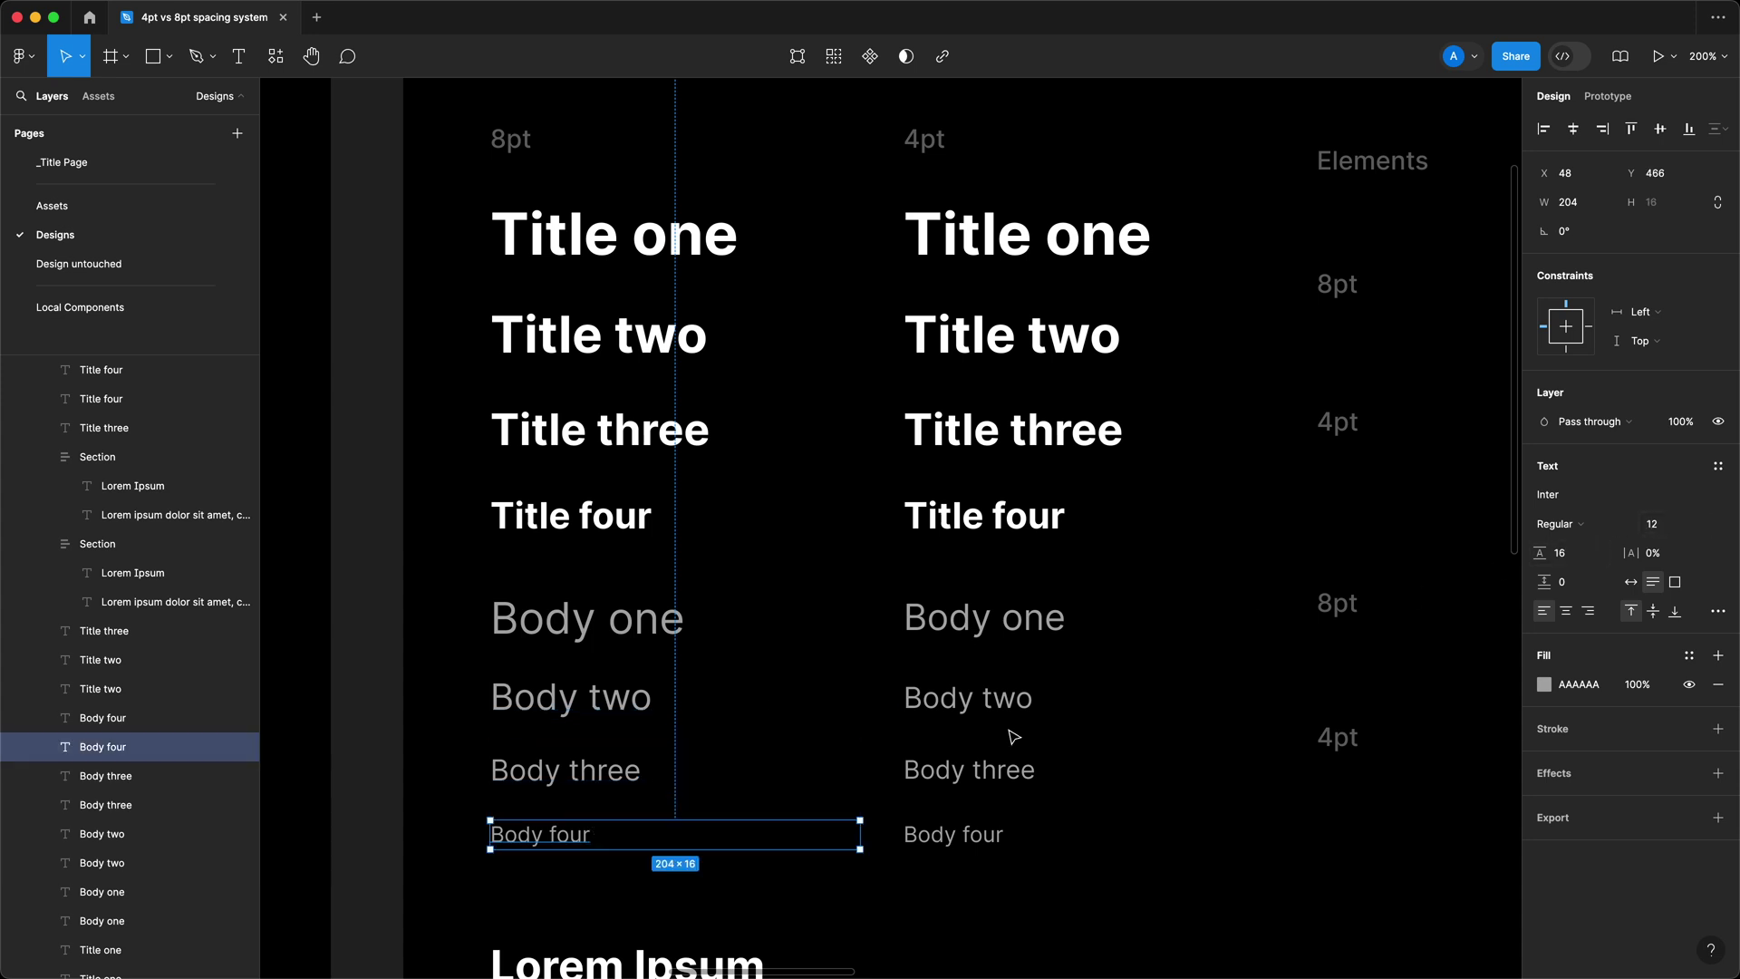
click(1174, 761)
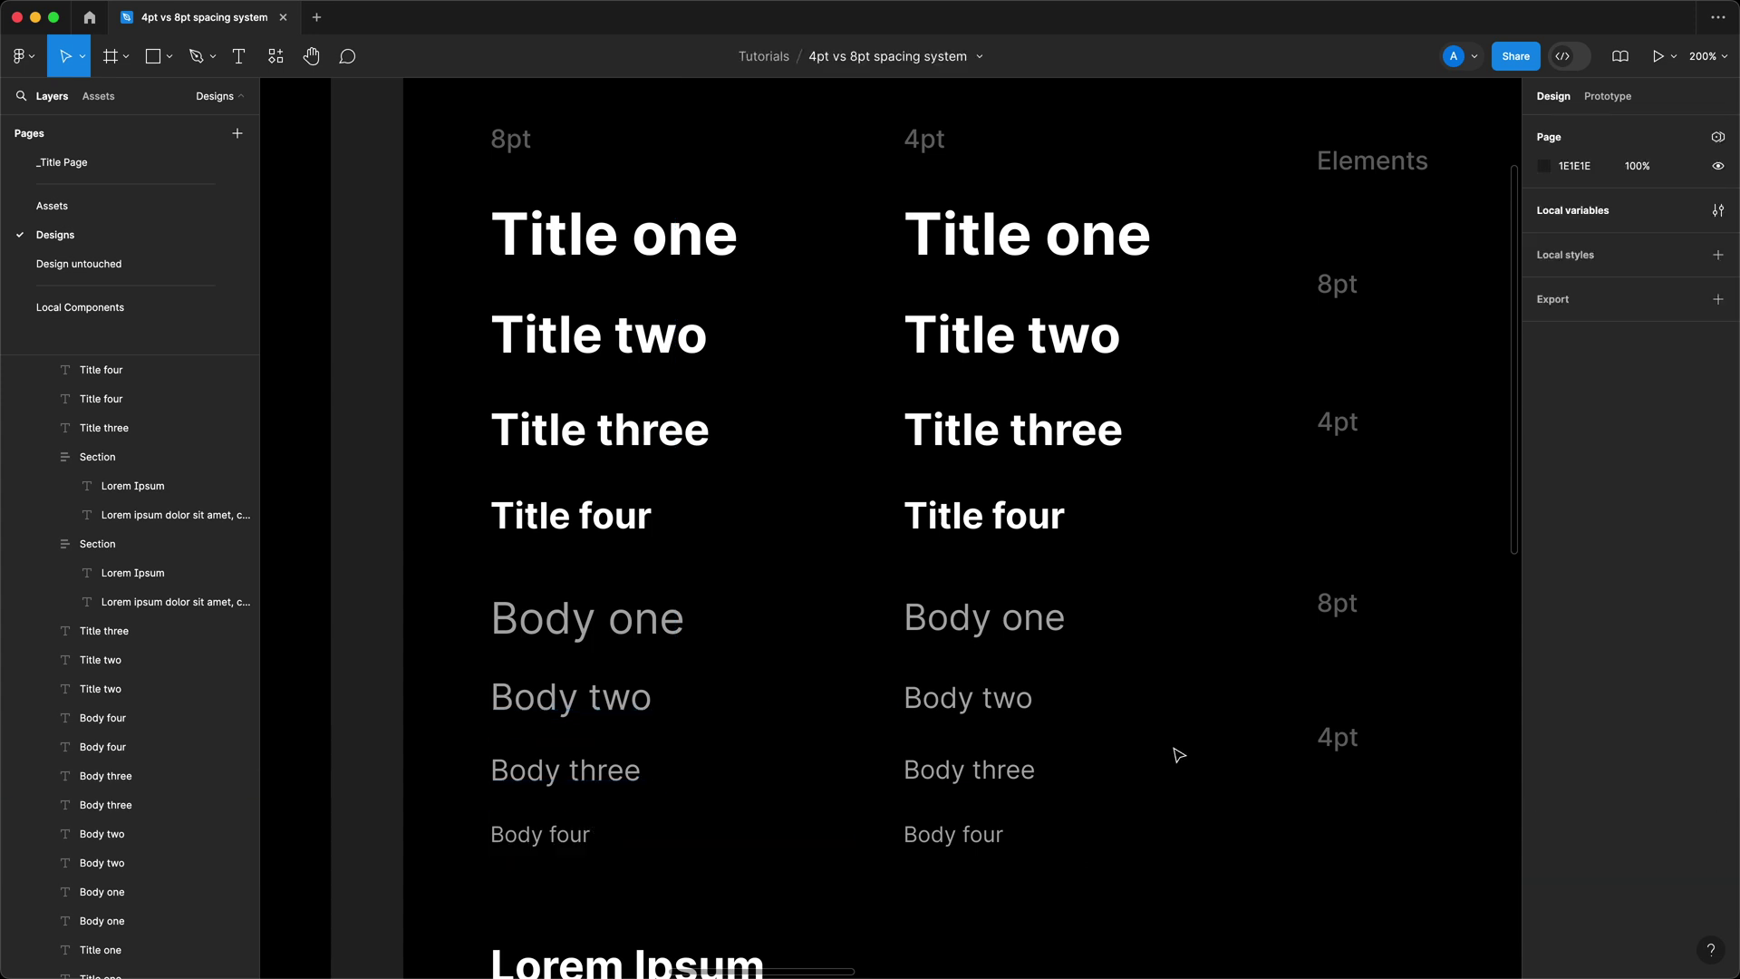
click(970, 771)
shift+click(547, 780)
click(932, 858)
scroll(1027, 713, down, 5)
scroll(1027, 714, right, 2)
drag(1027, 713, 384, 505)
click(384, 505)
scroll(436, 562, down, 8)
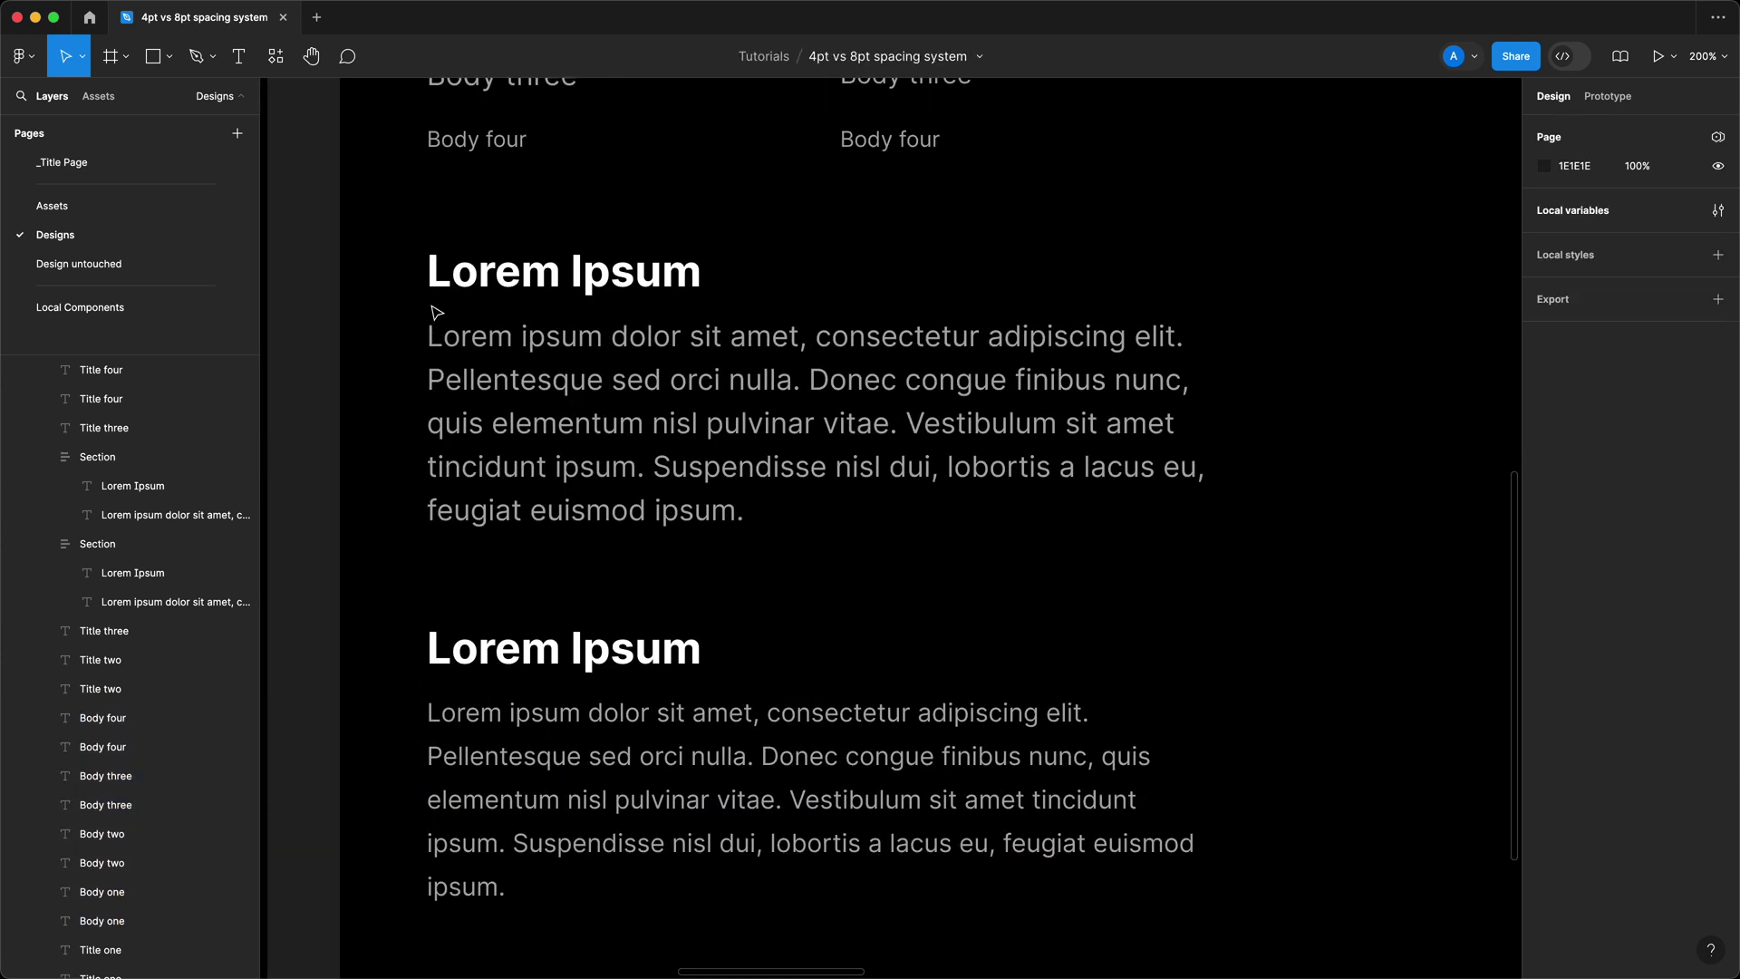
scroll(798, 712, up, 5)
double_click(649, 589)
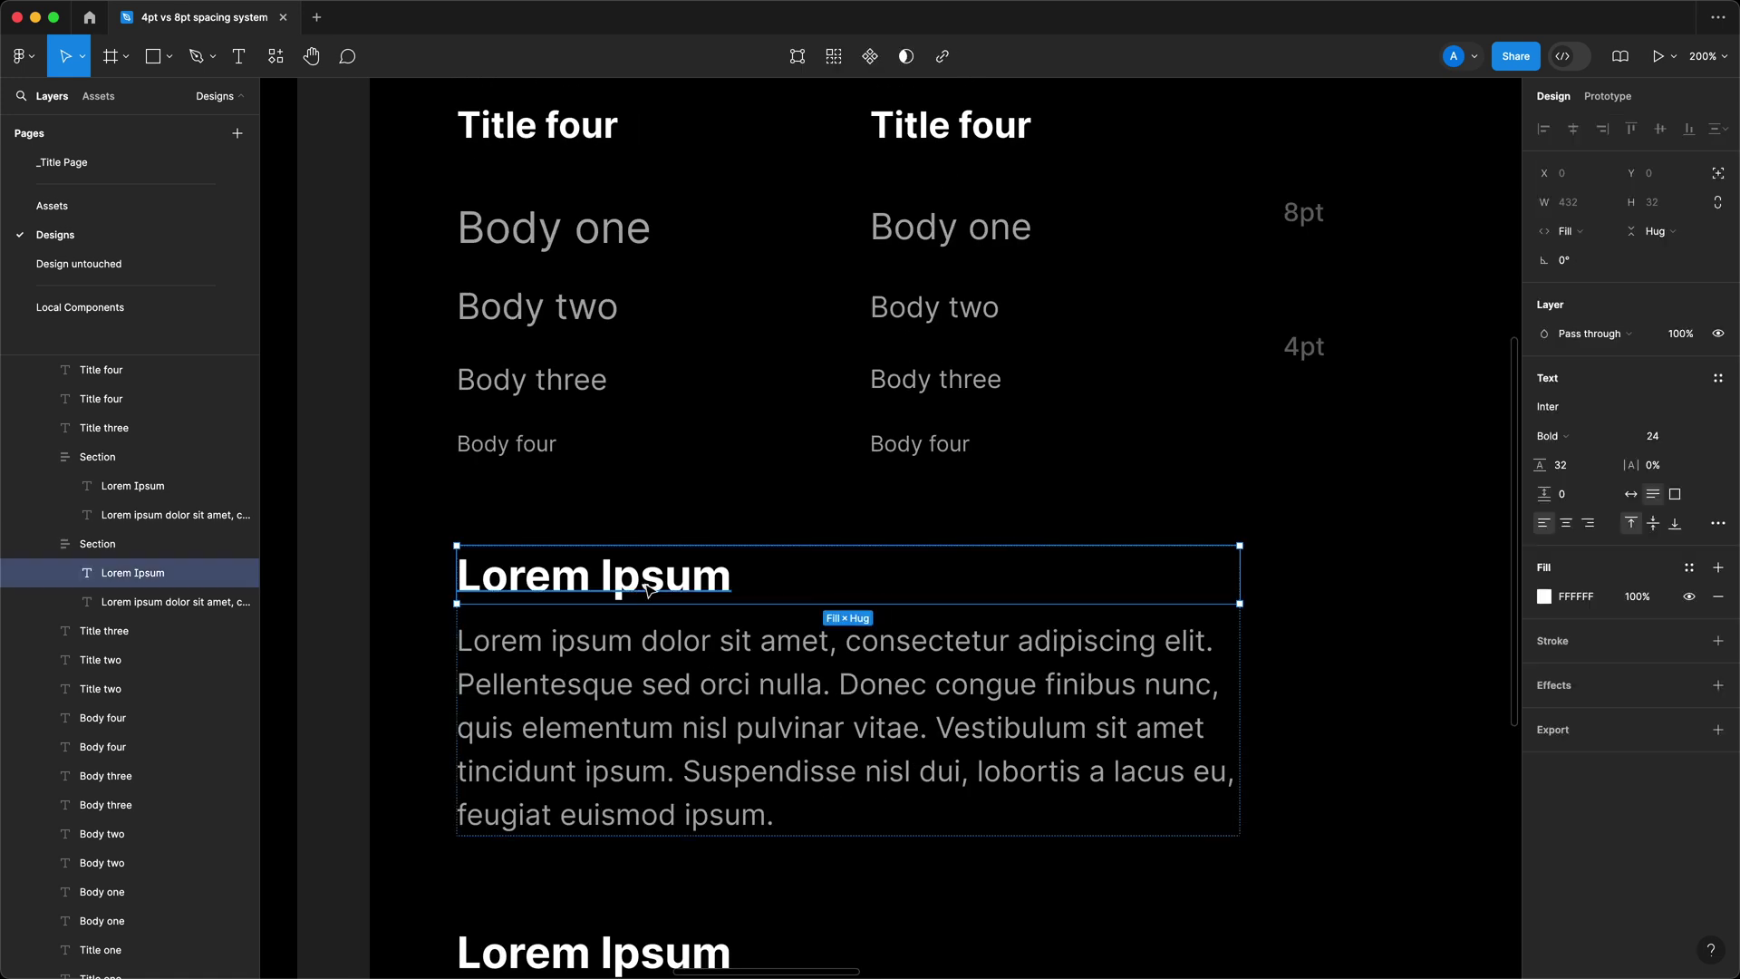
scroll(779, 589, up, 5)
click(587, 365)
scroll(703, 538, down, 6)
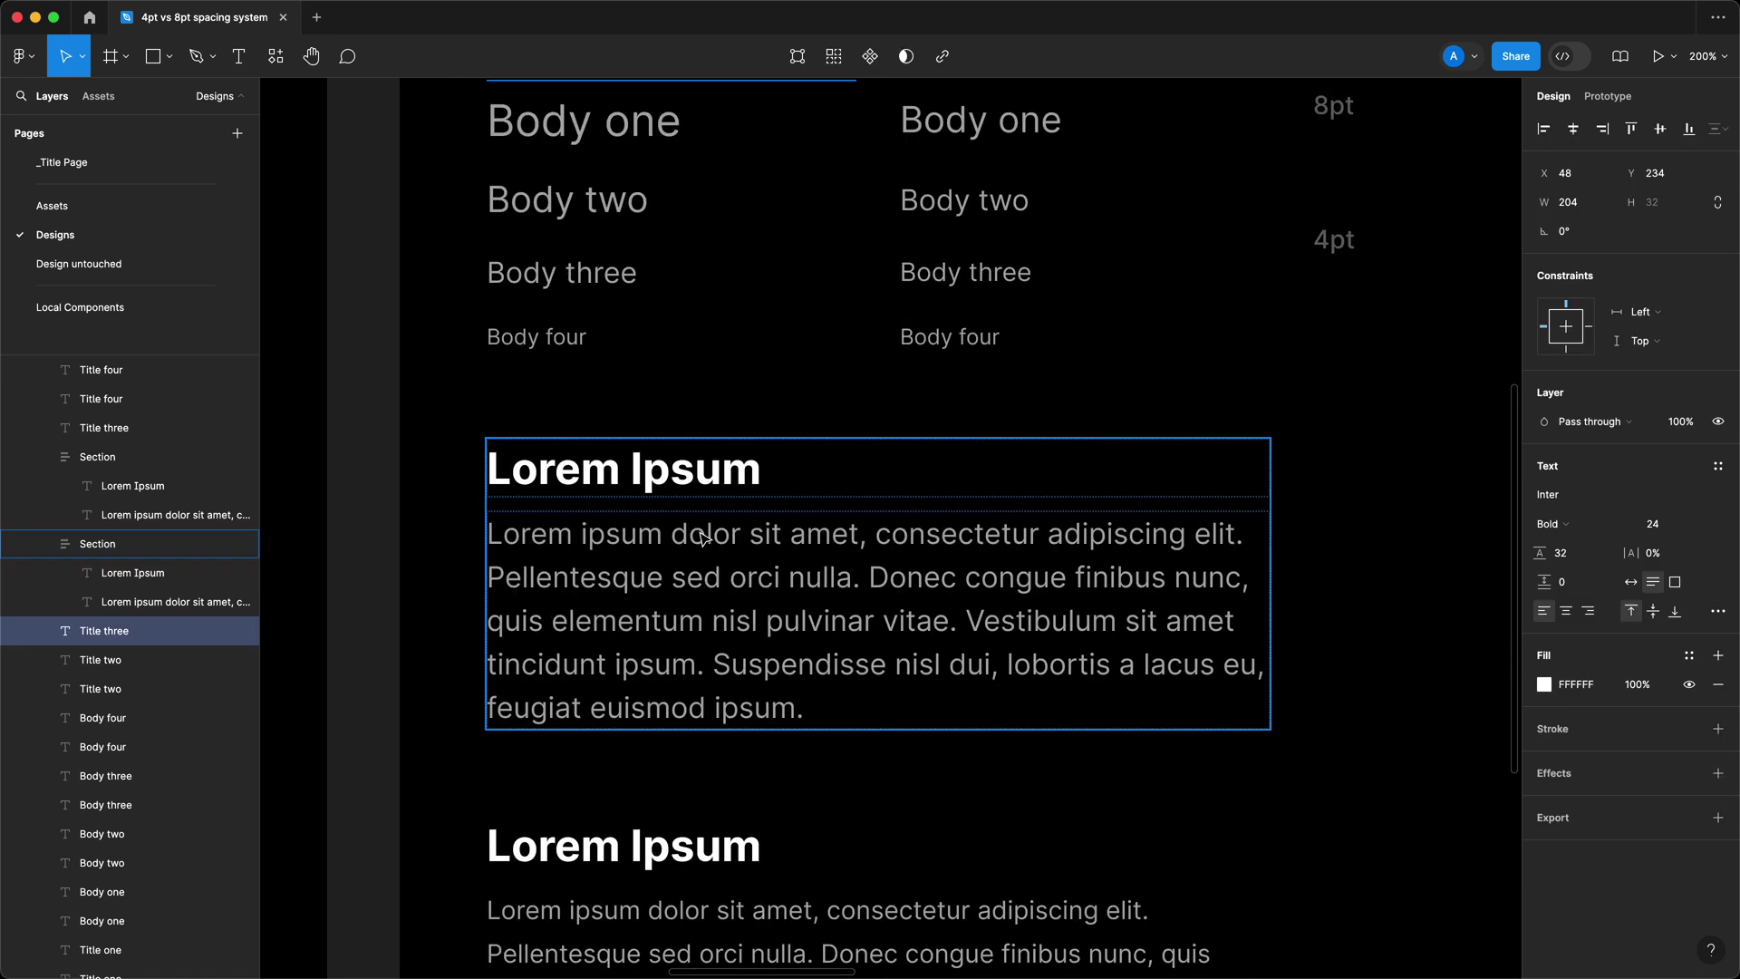
scroll(997, 503, down, 3)
scroll(1001, 512, up, 3)
double_click(1022, 579)
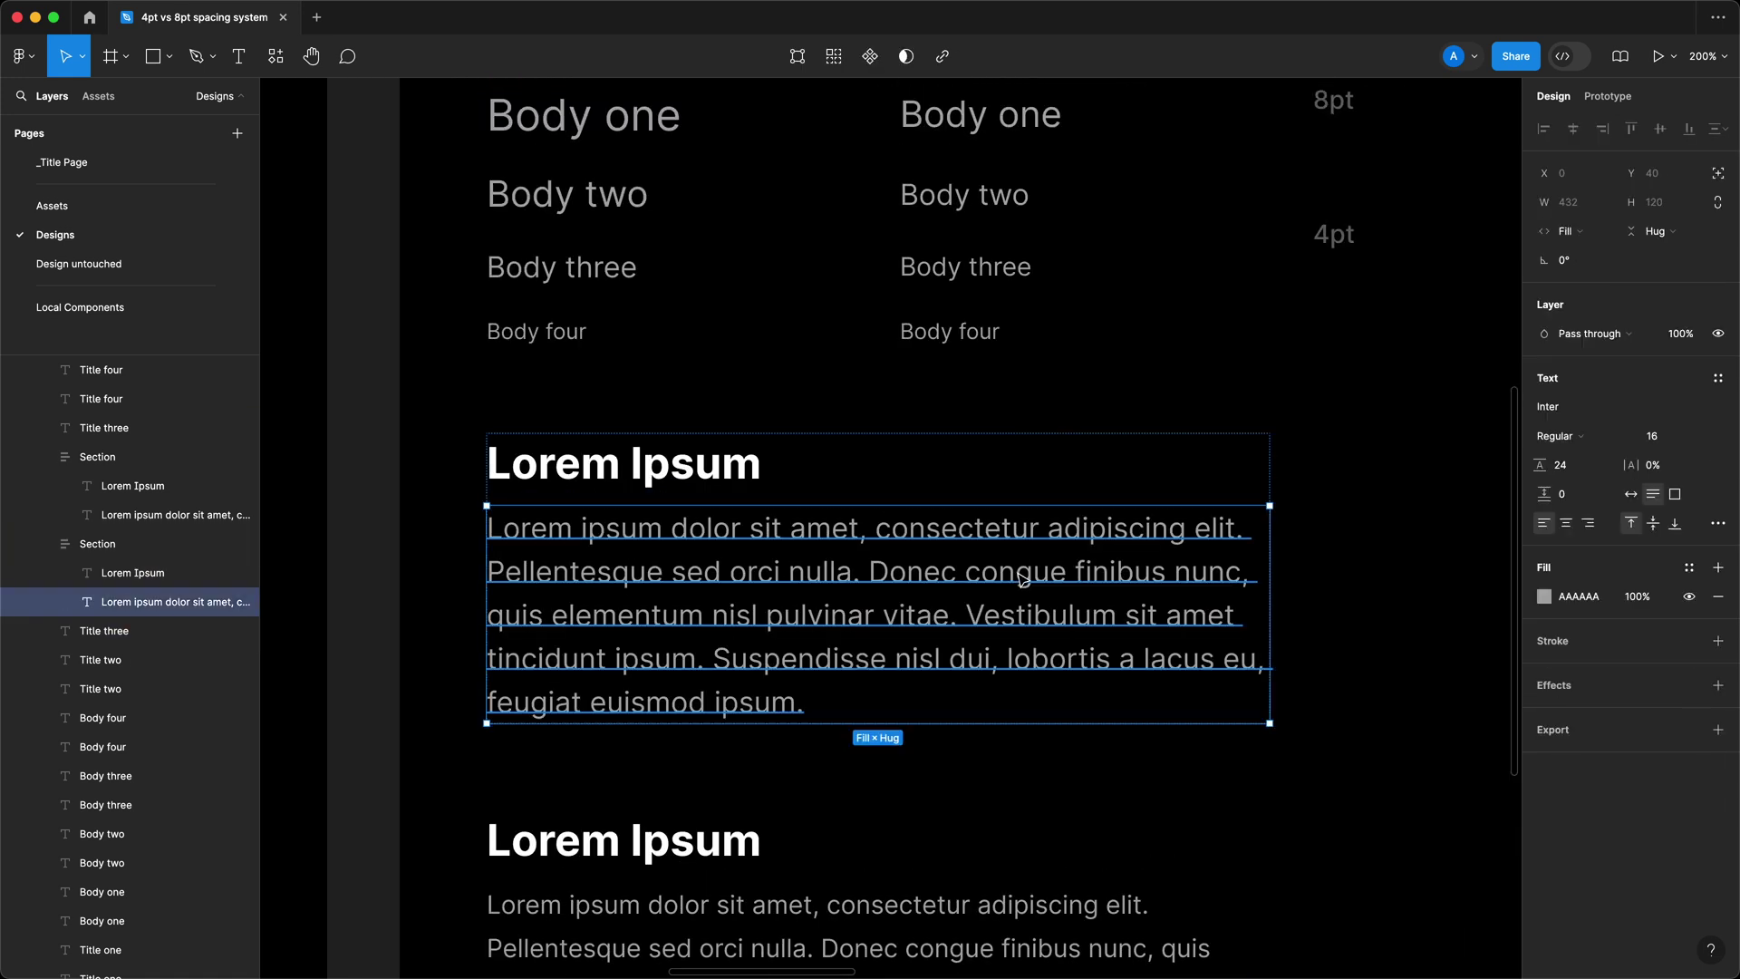
scroll(1179, 757, down, 3)
double_click(1143, 768)
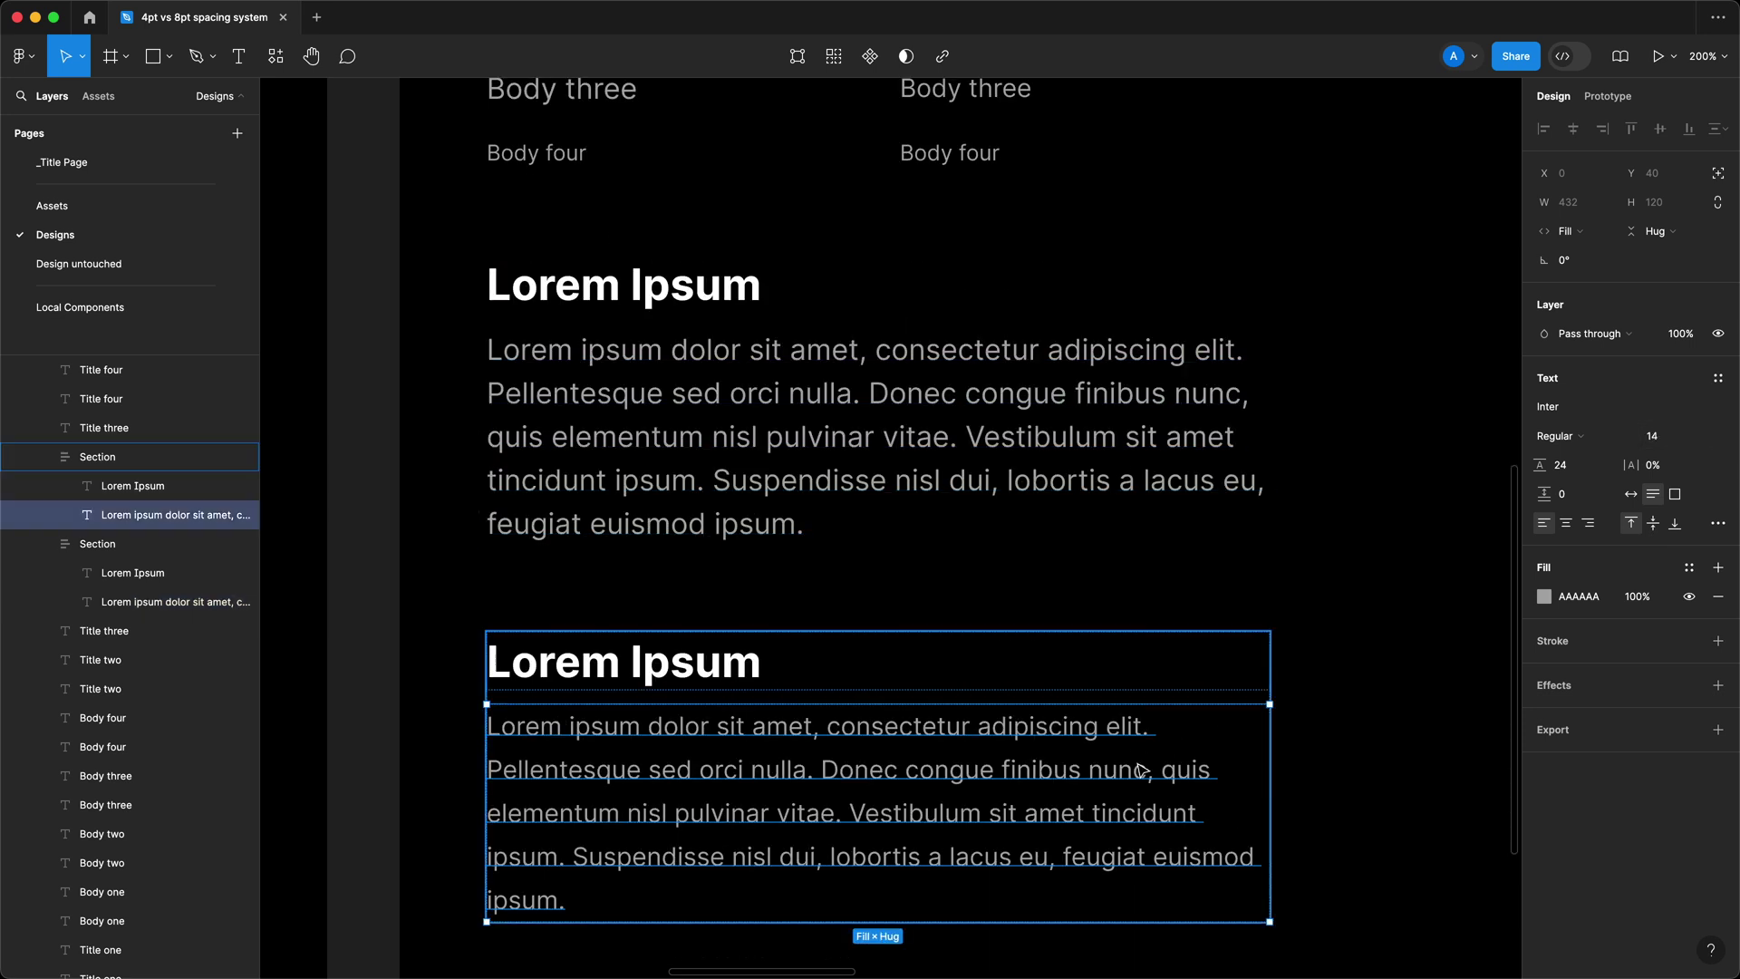
click(1349, 723)
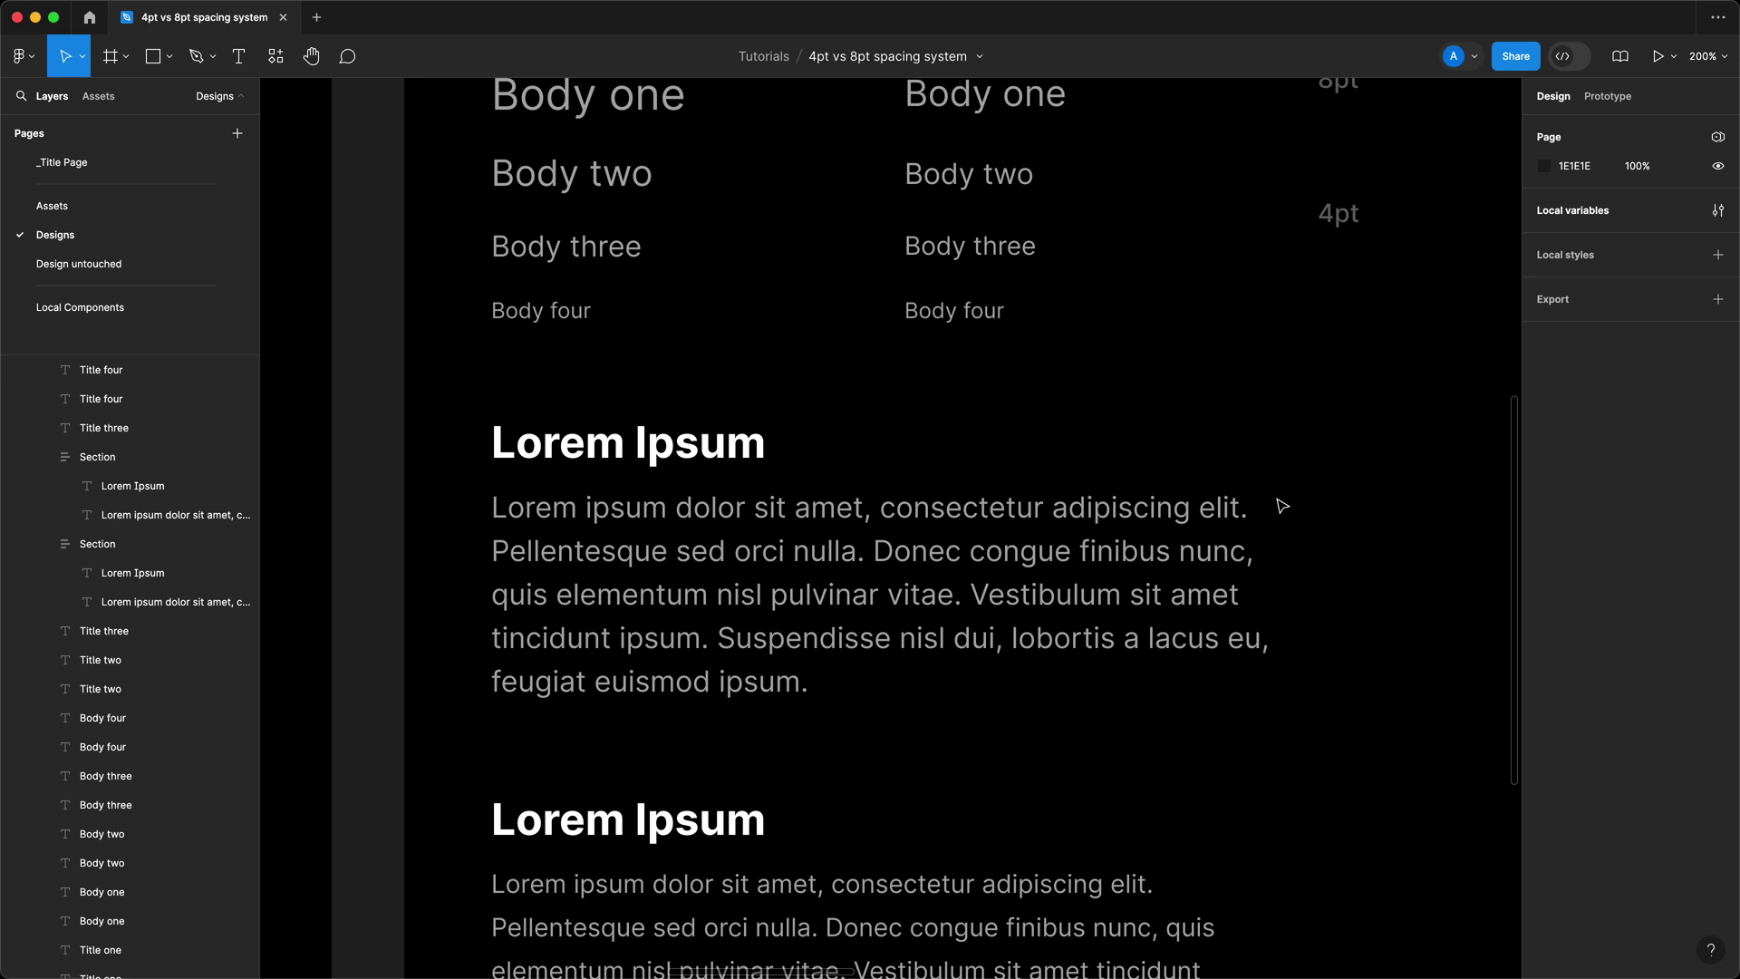
scroll(1282, 505, up, 7)
scroll(1282, 506, right, 2)
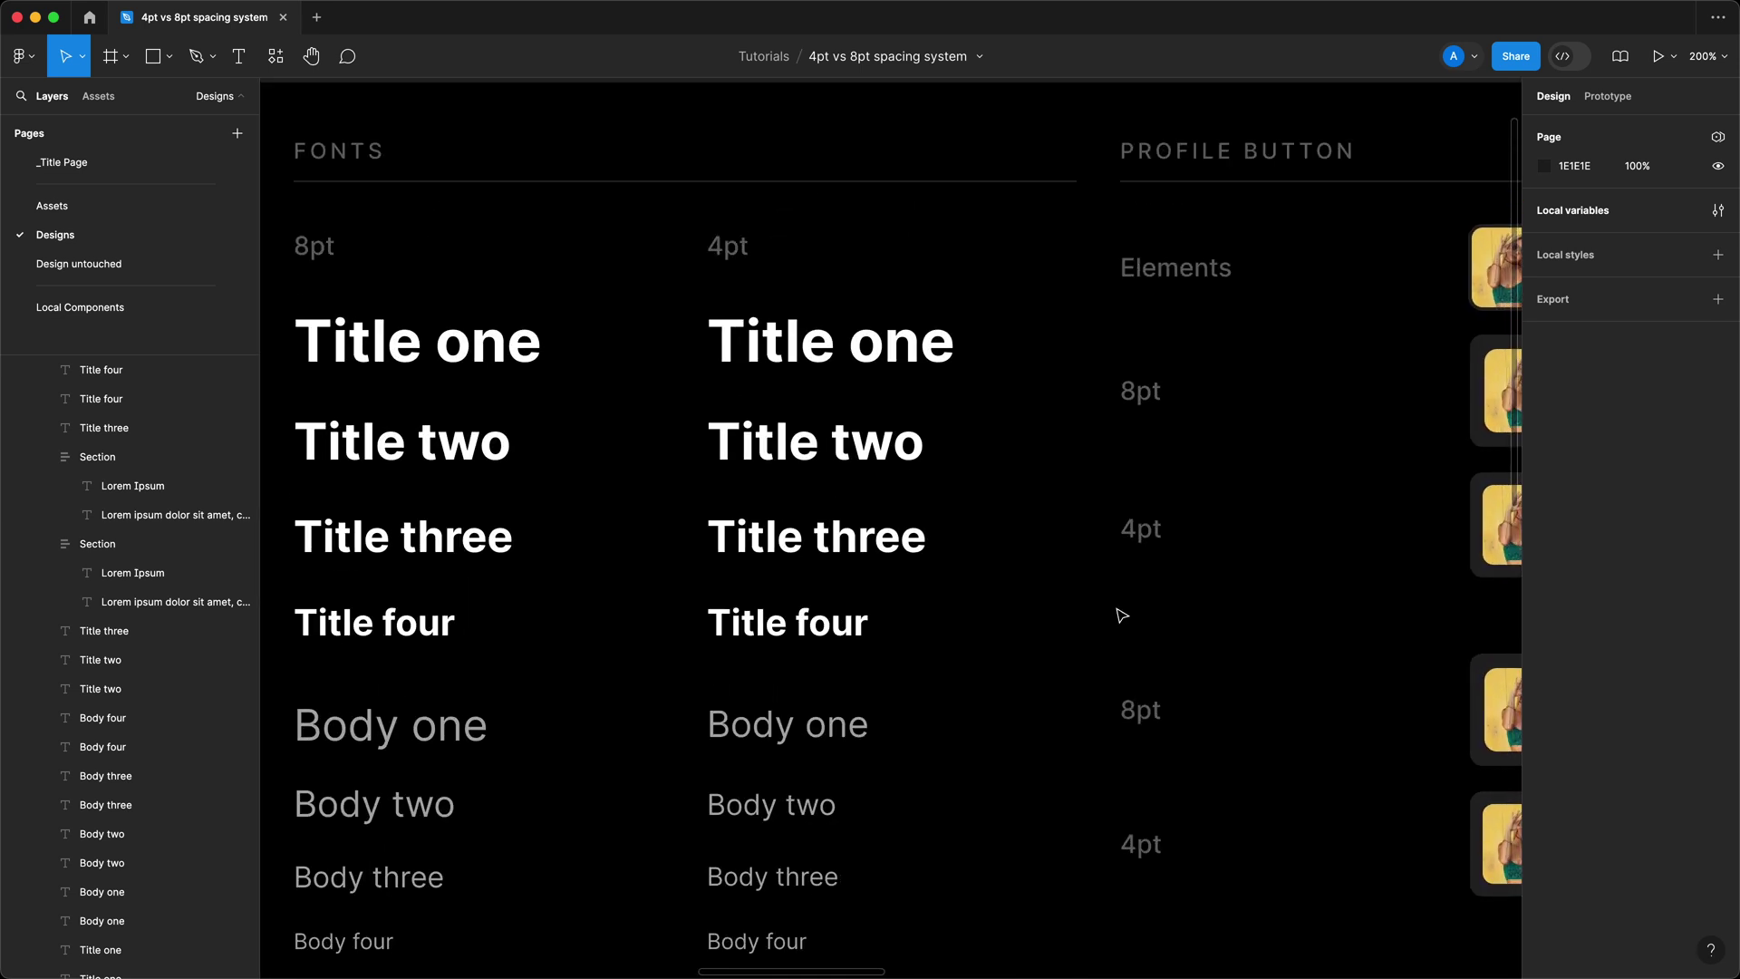
drag(1313, 583, 905, 634)
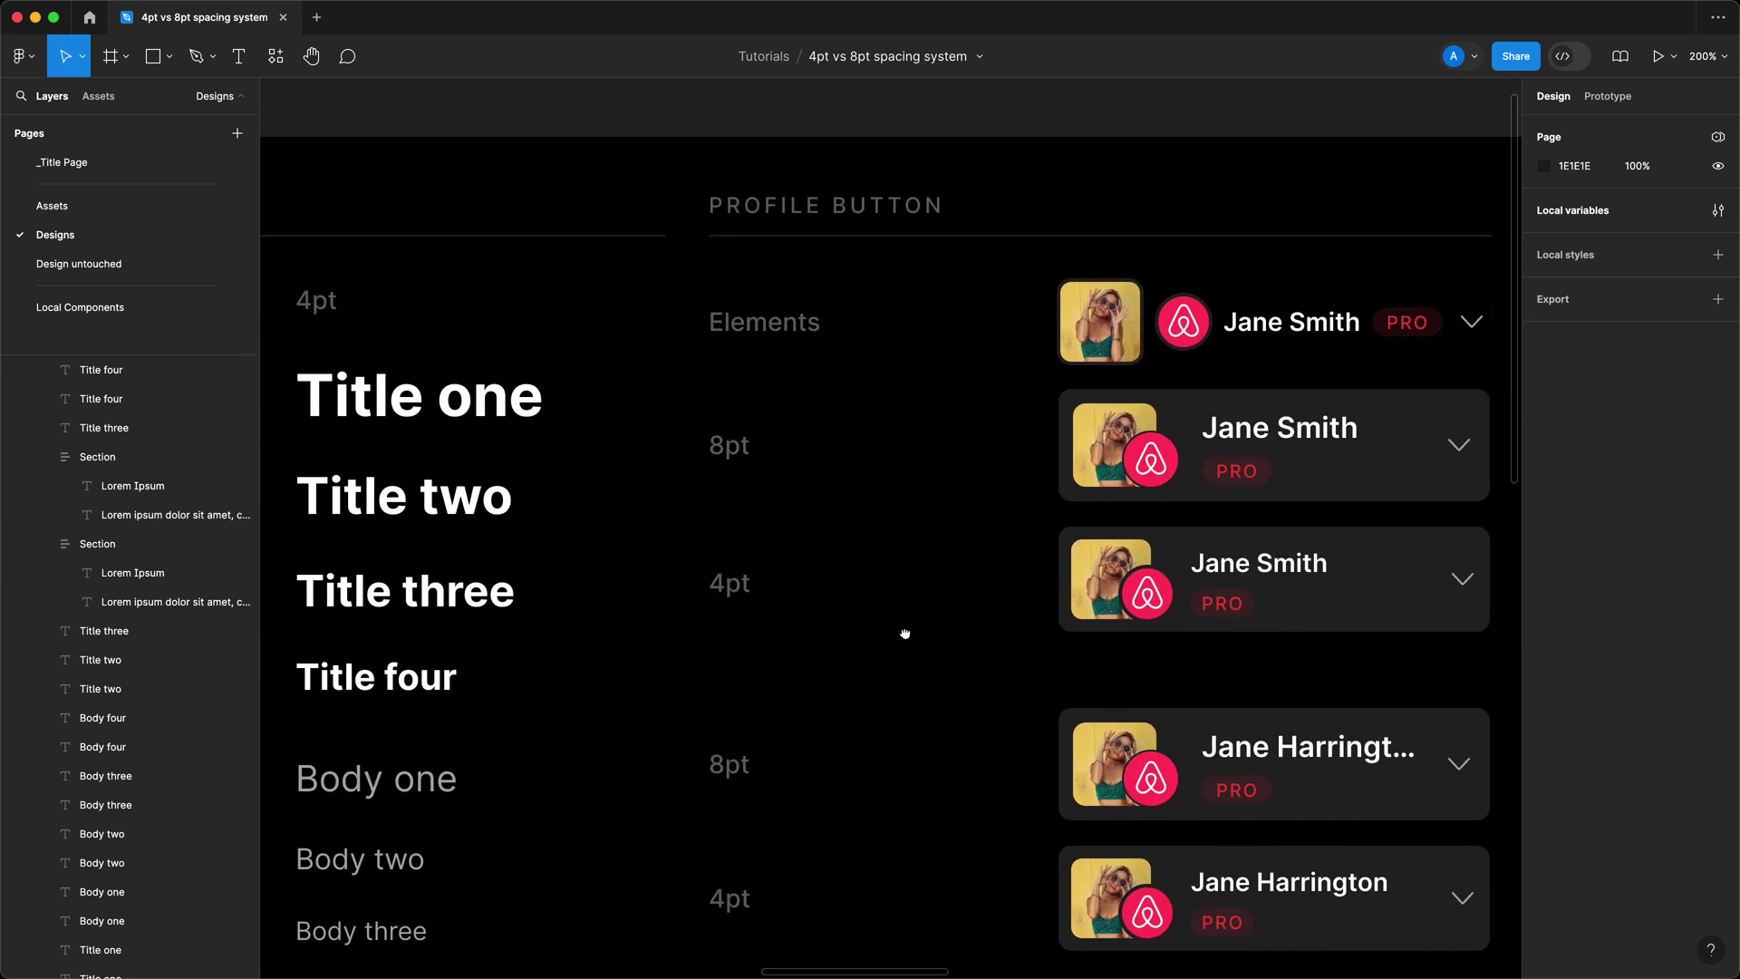
scroll(905, 633, right, 3)
scroll(905, 634, down, 1)
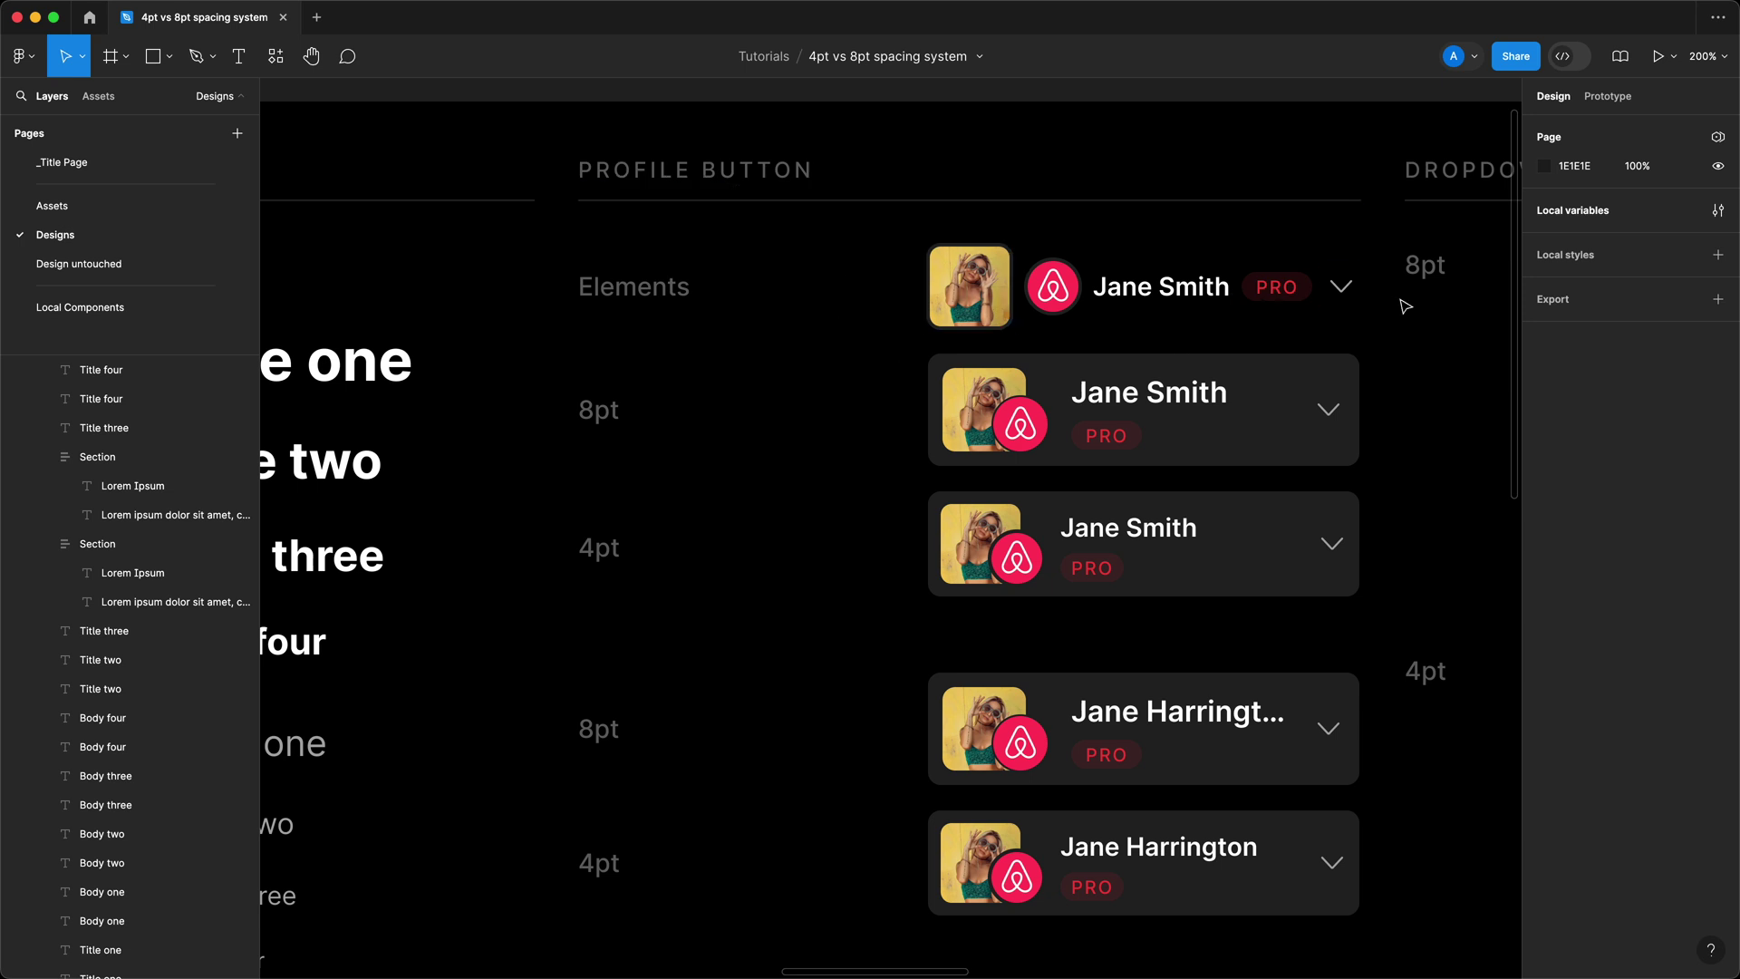
click(1332, 306)
click(856, 317)
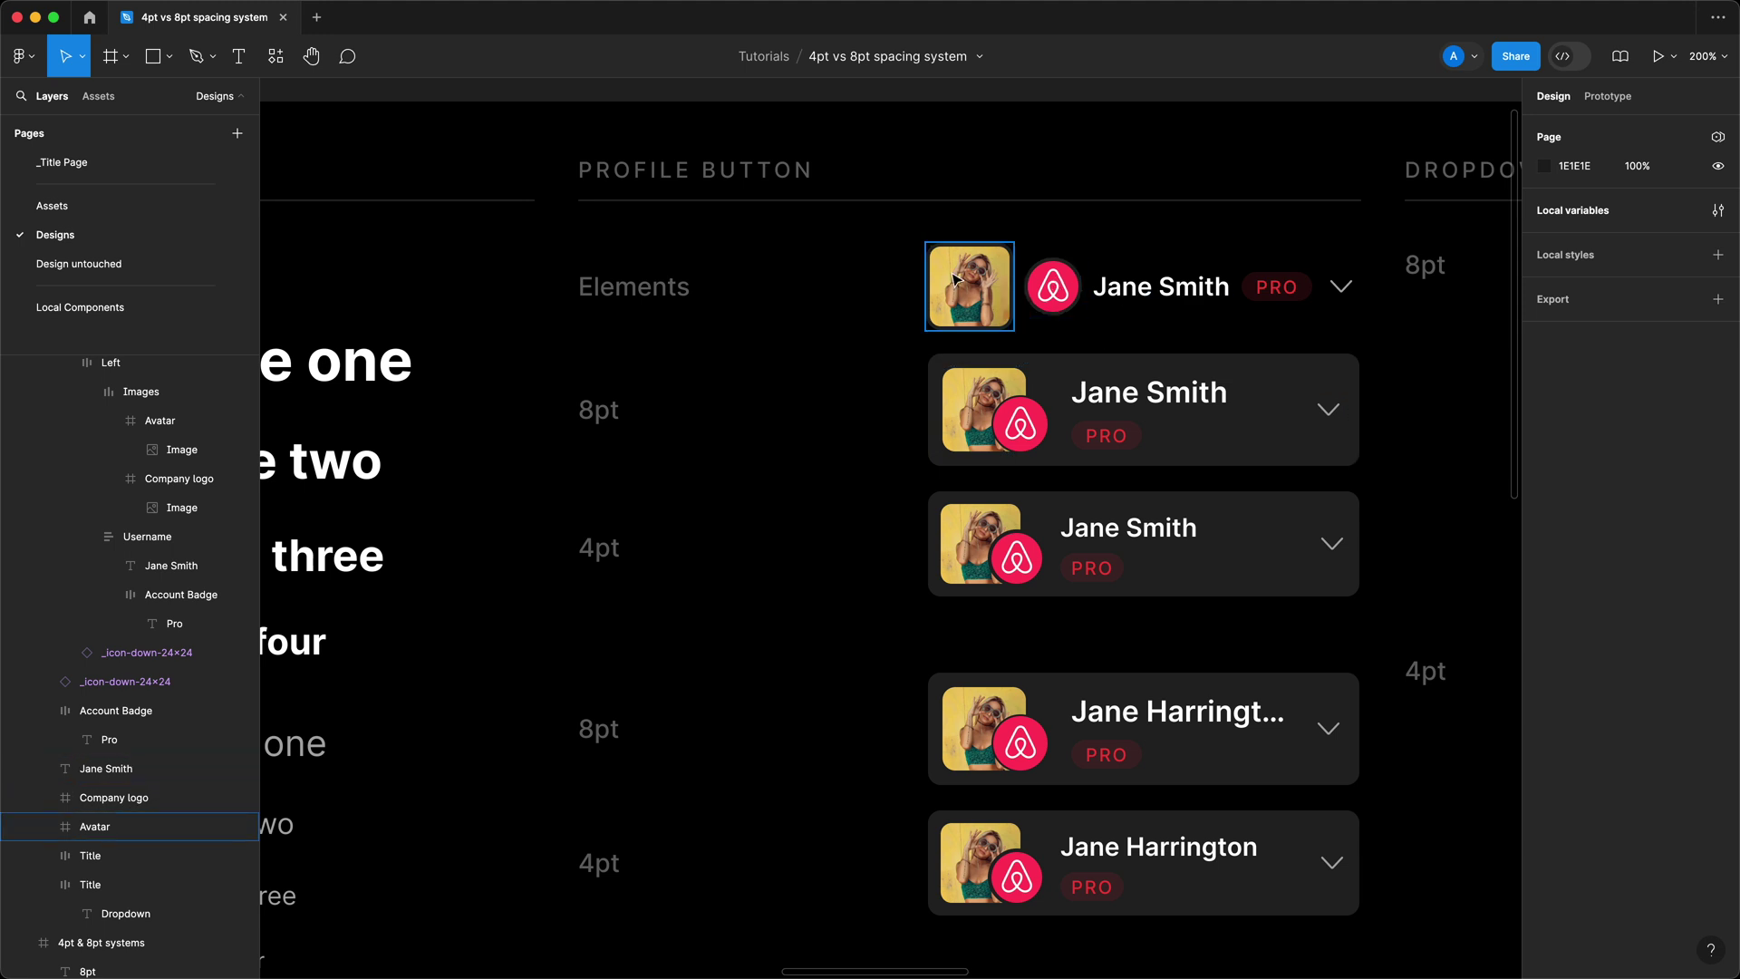
click(1051, 306)
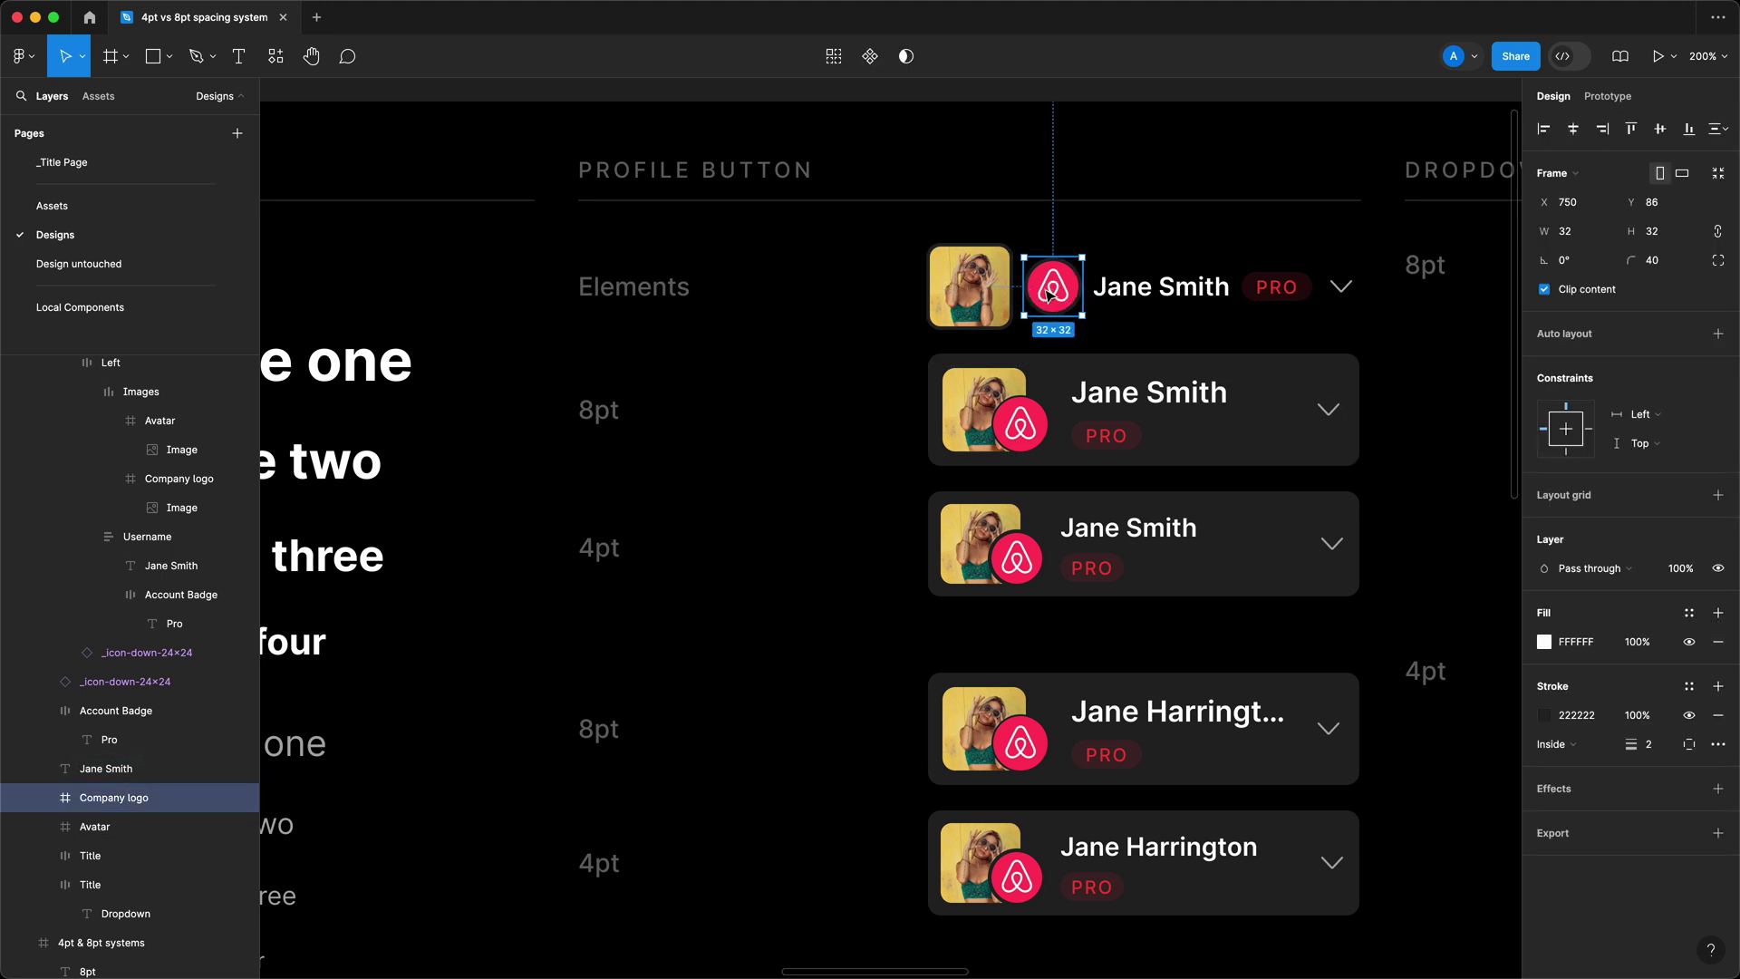
key(Escape)
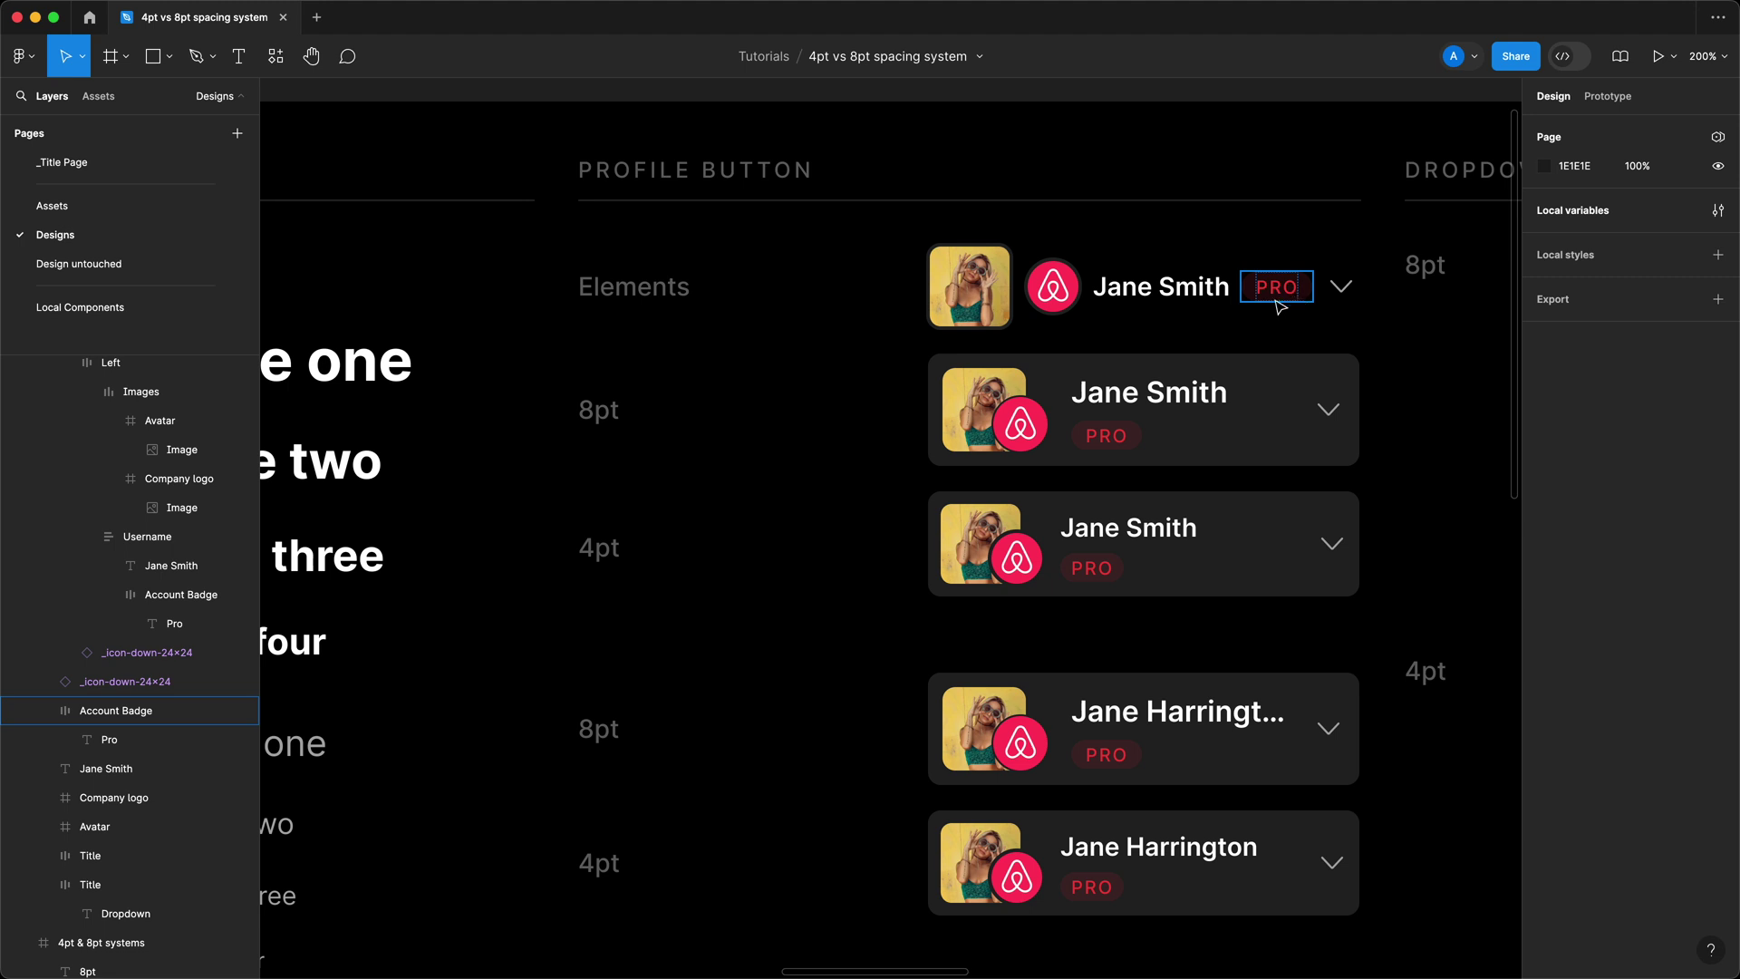
click(1339, 292)
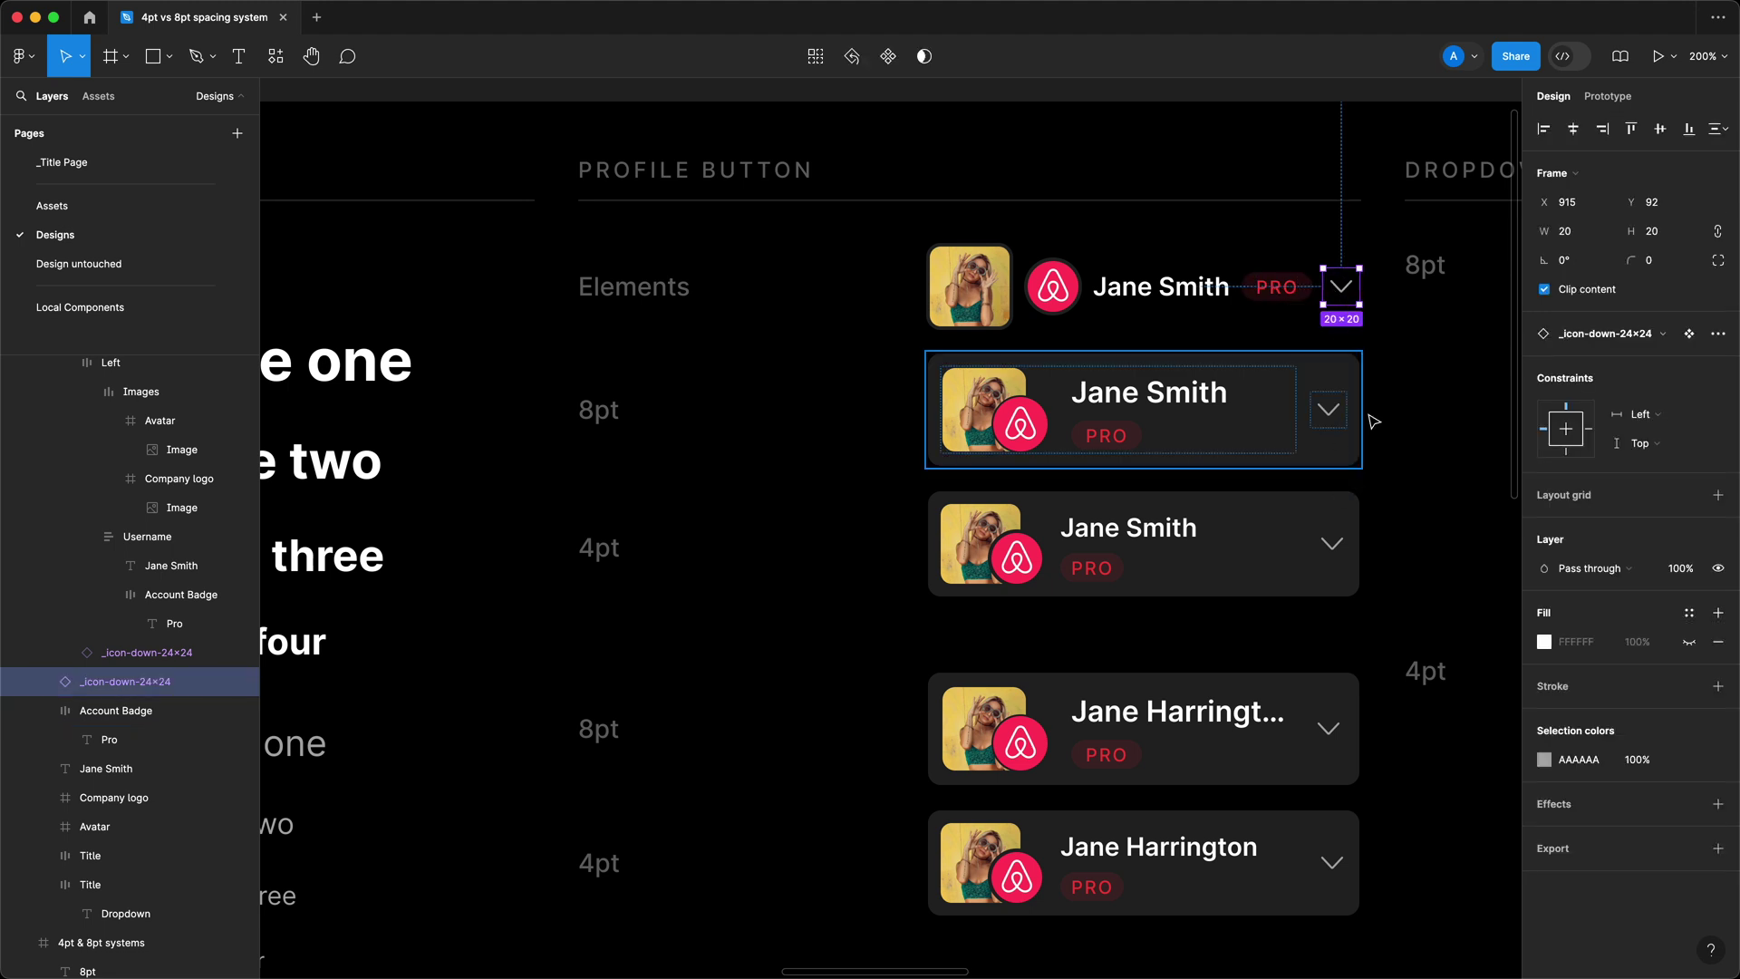
click(1413, 389)
scroll(1413, 388, right, 10)
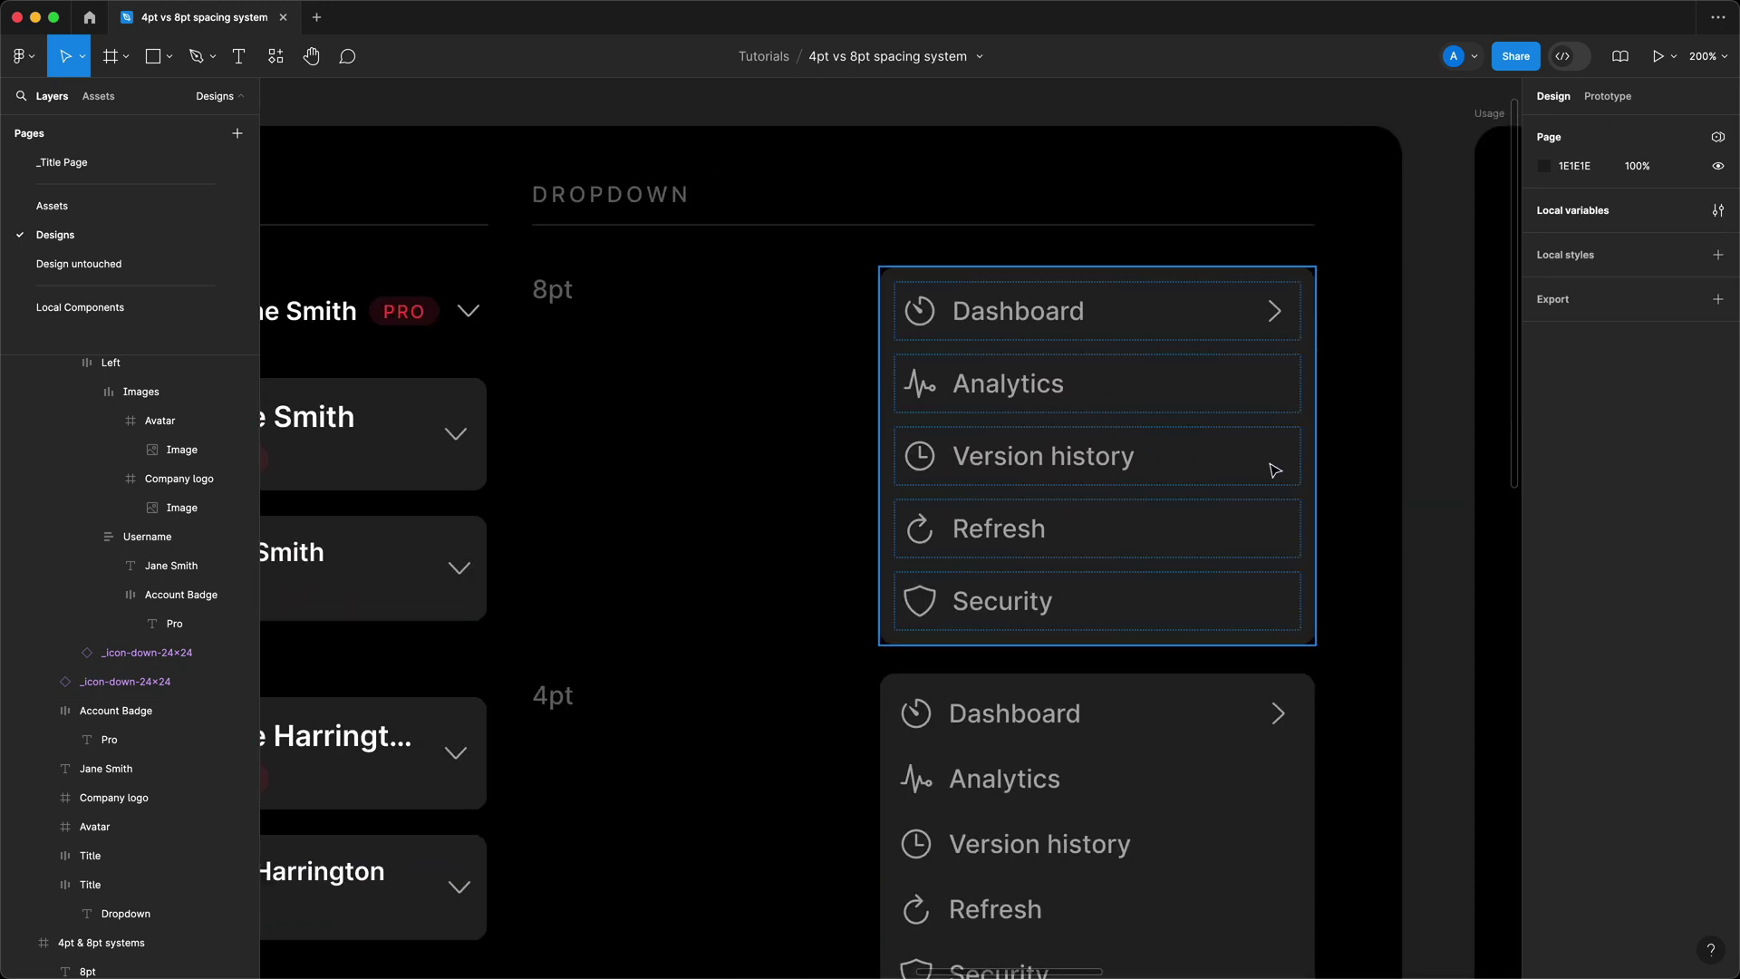
scroll(1375, 492, right, 1)
scroll(1375, 492, right, 10)
scroll(1192, 455, down, 8)
scroll(714, 314, right, 5)
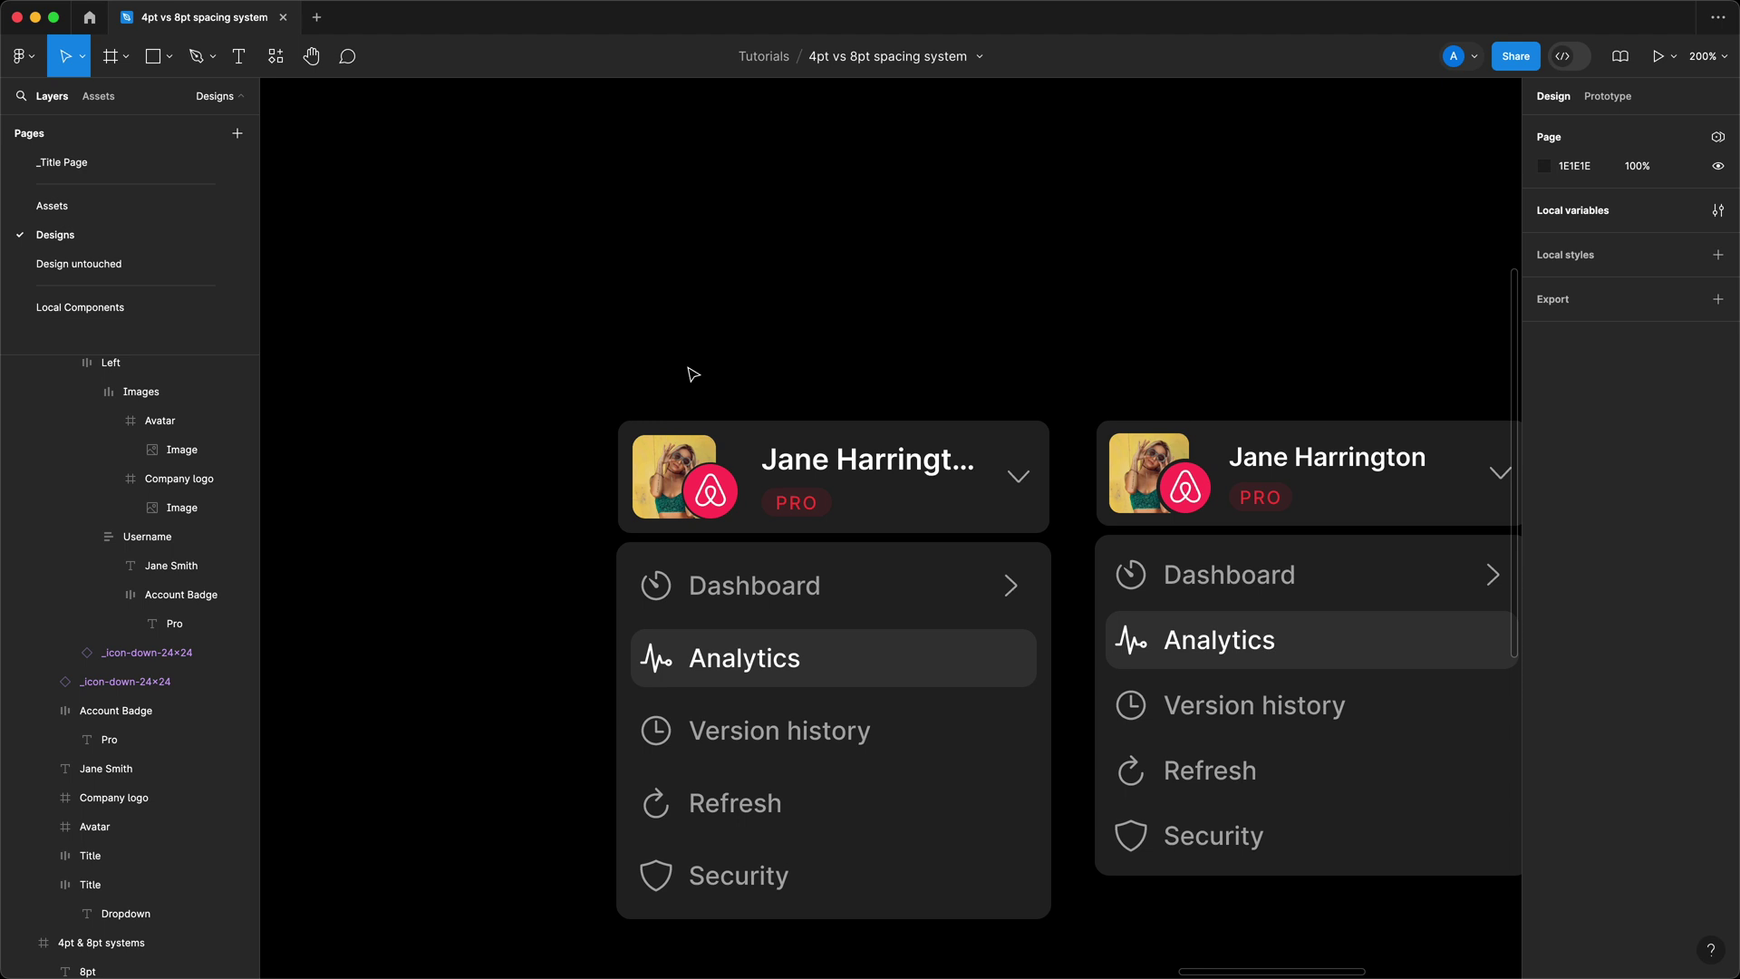
scroll(692, 377, down, 4)
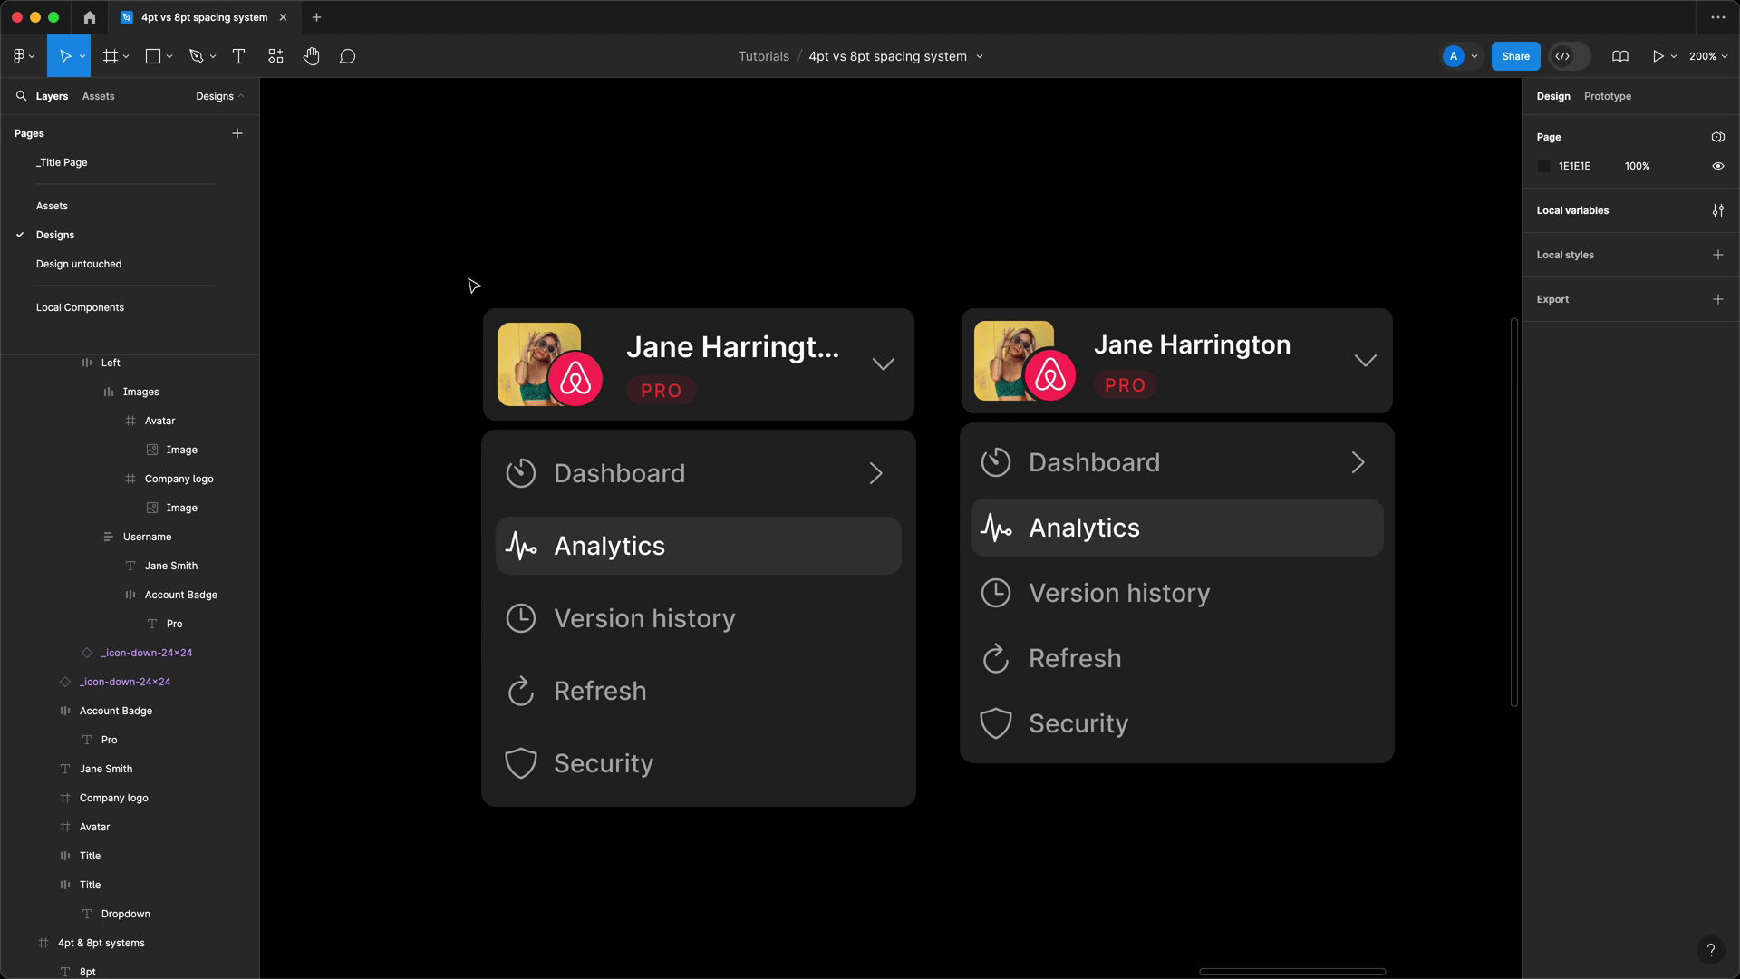
scroll(1318, 389, up, 10)
scroll(1235, 462, left, 5)
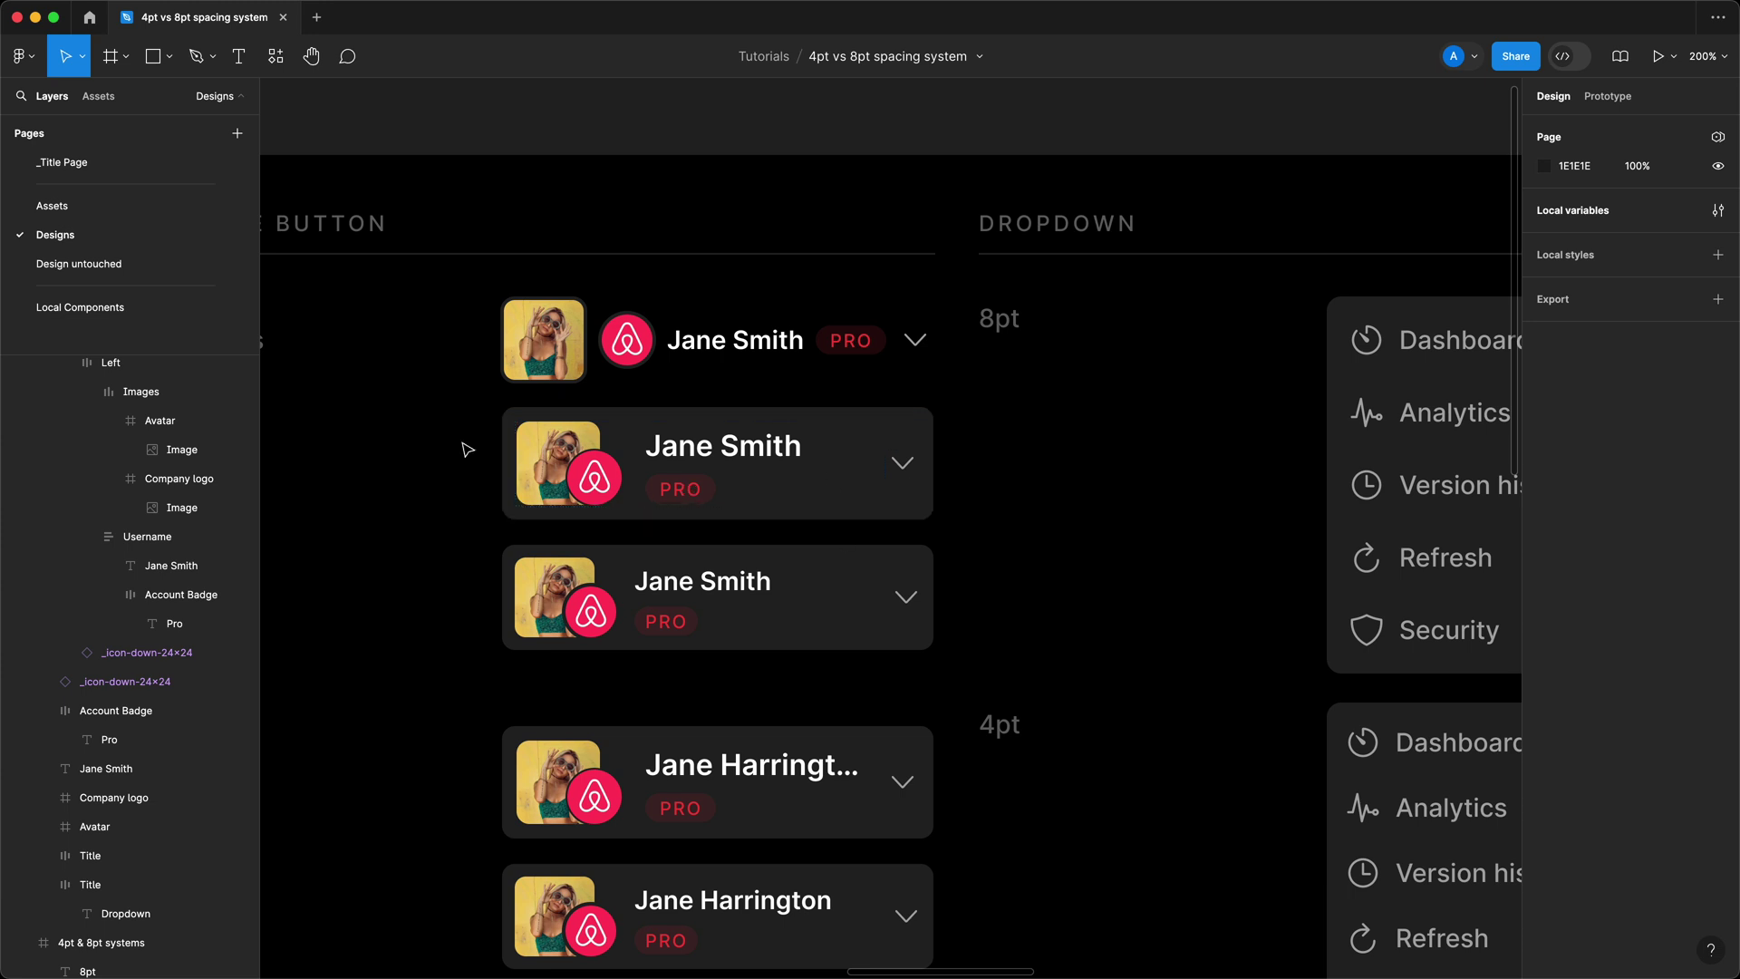
scroll(468, 450, up, 5)
scroll(1002, 498, down, 2)
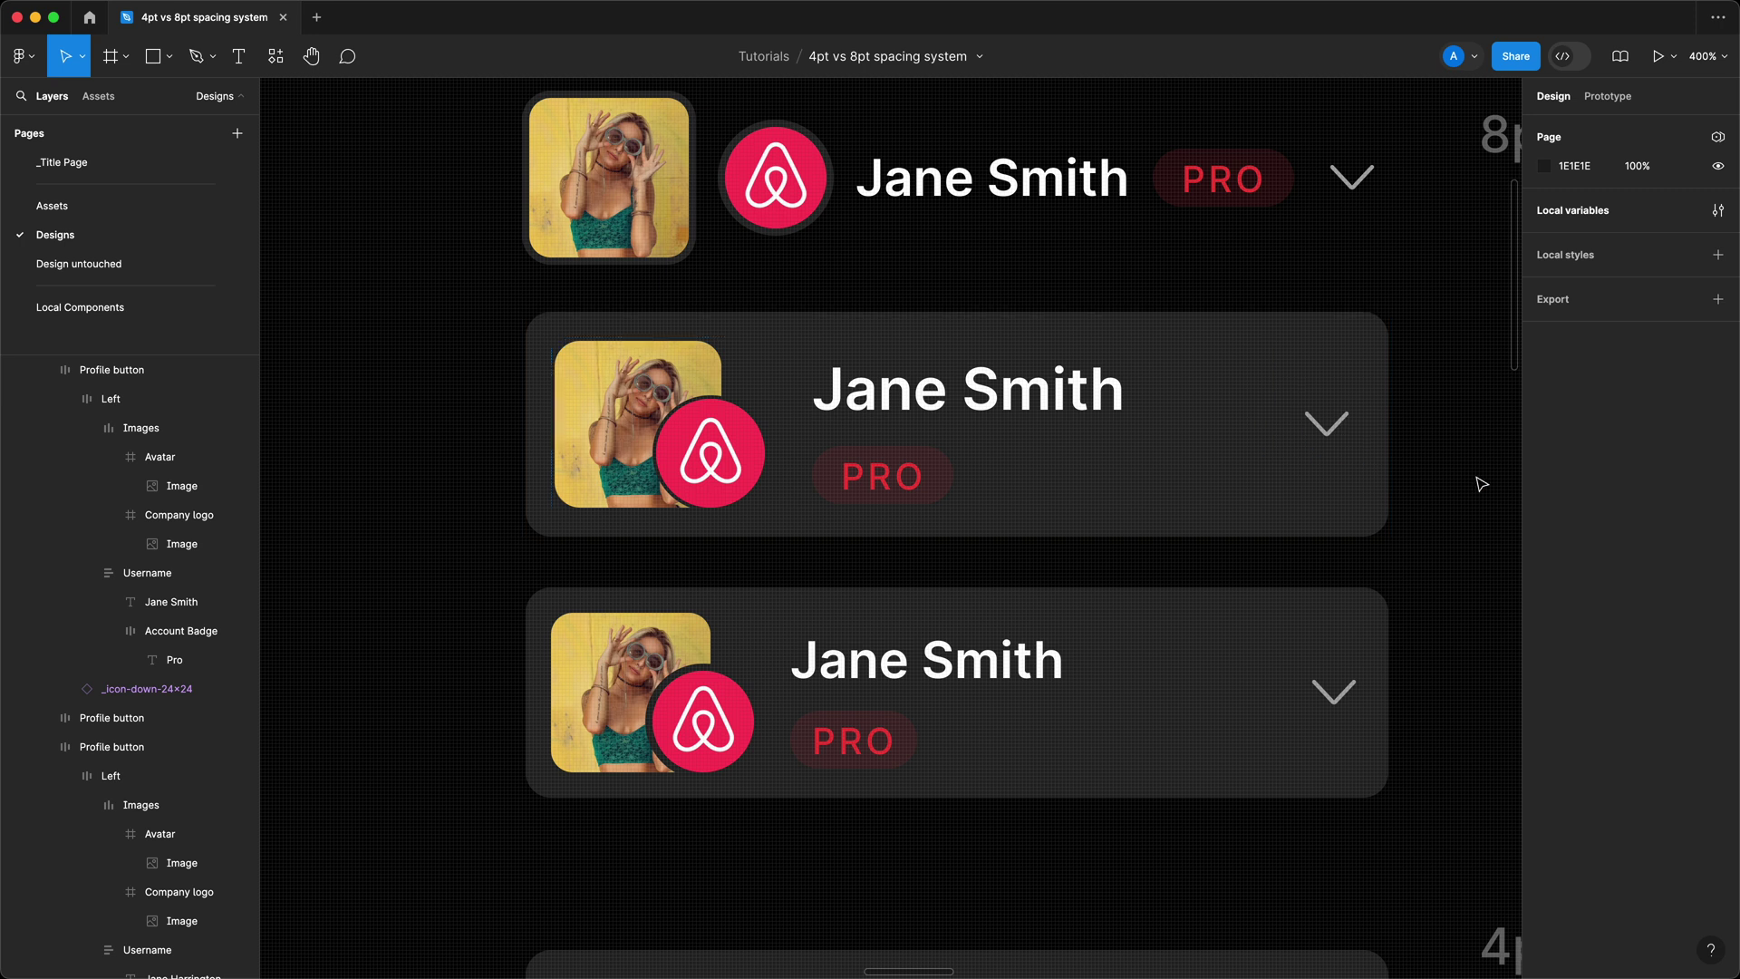
click(1246, 474)
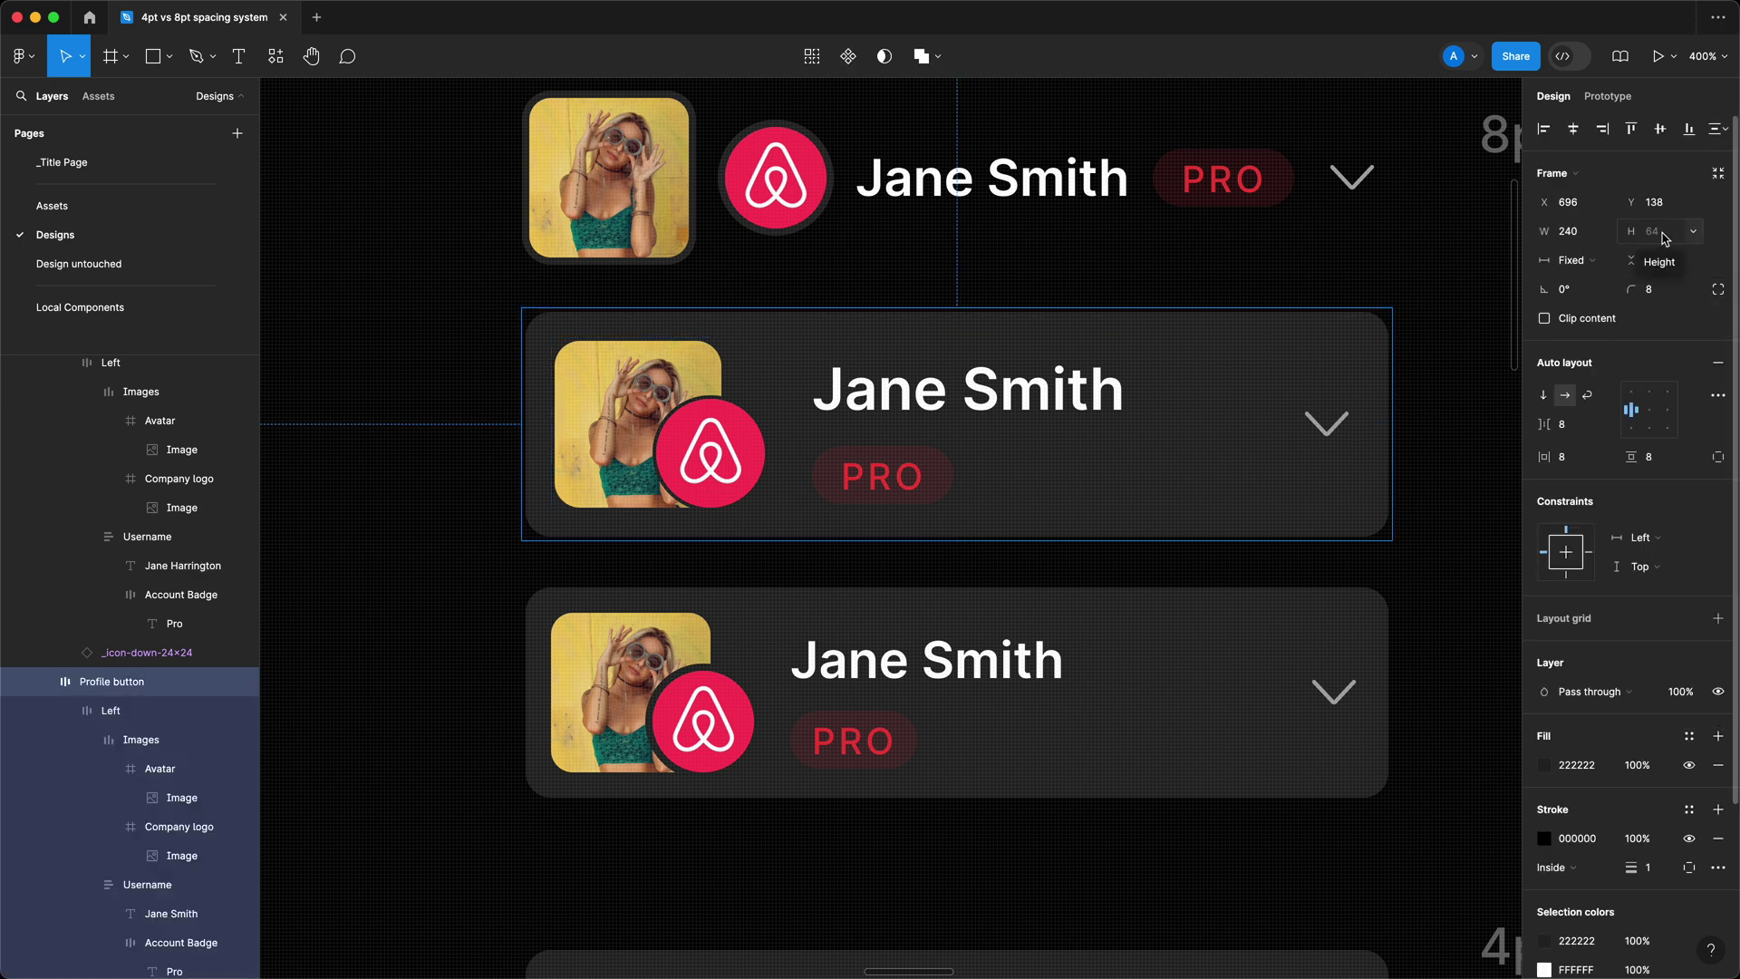
key(Tab)
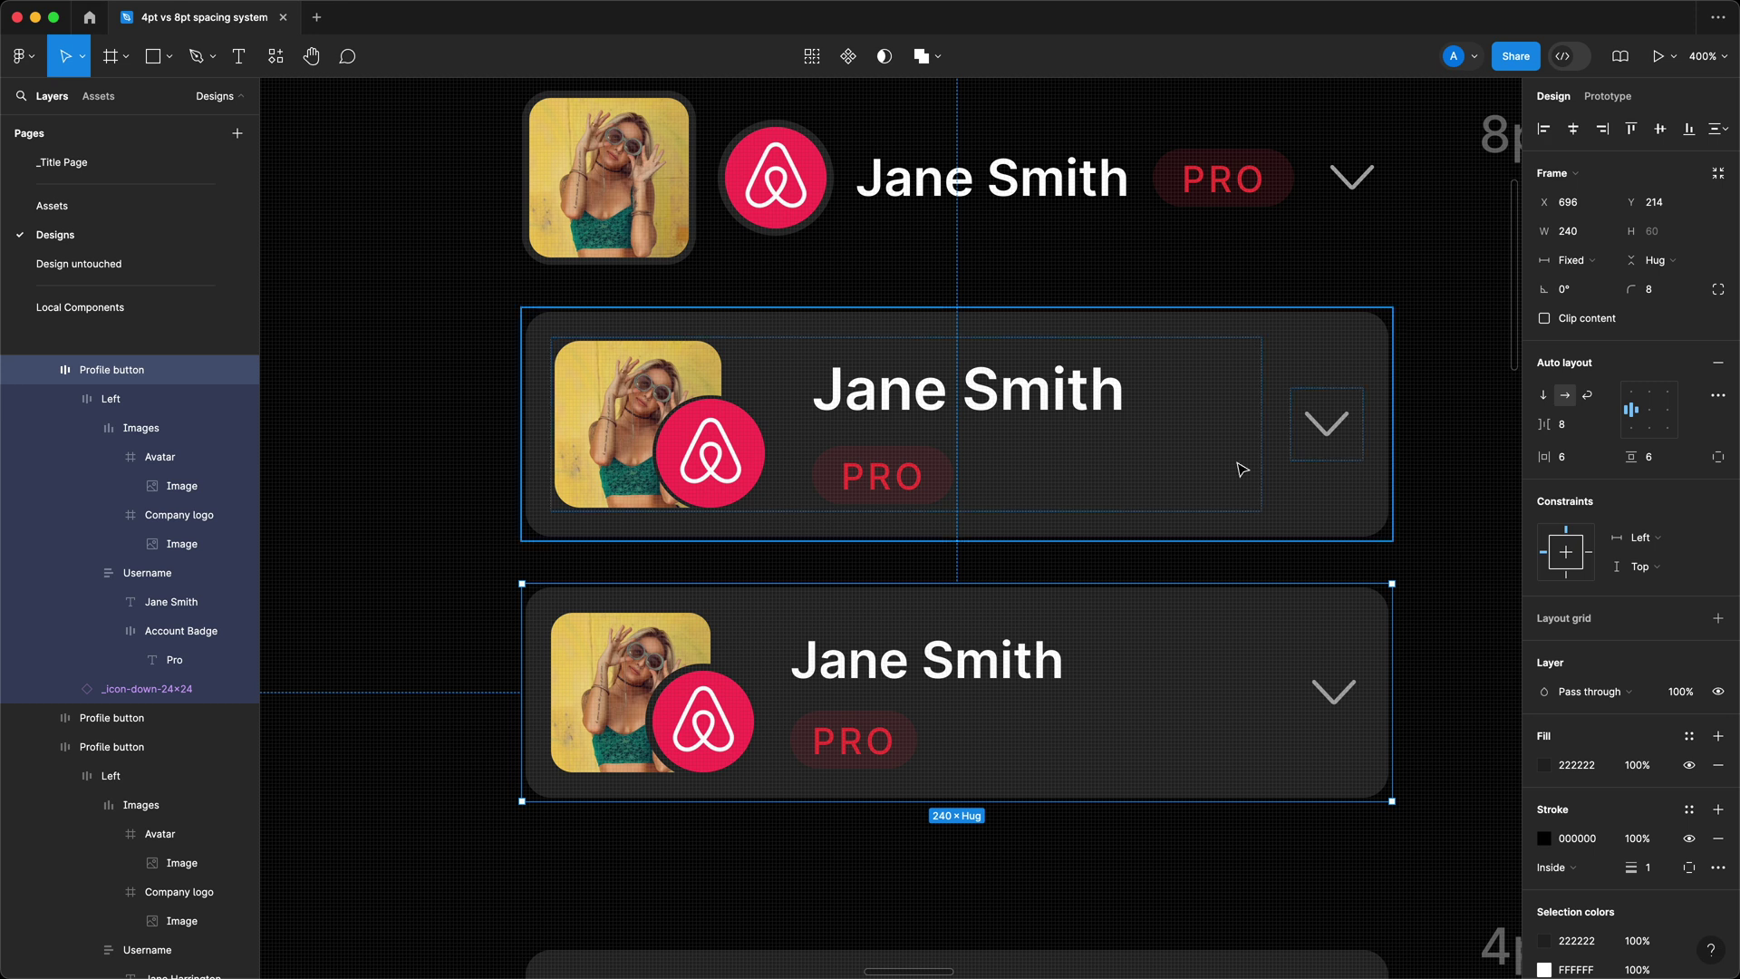
click(454, 405)
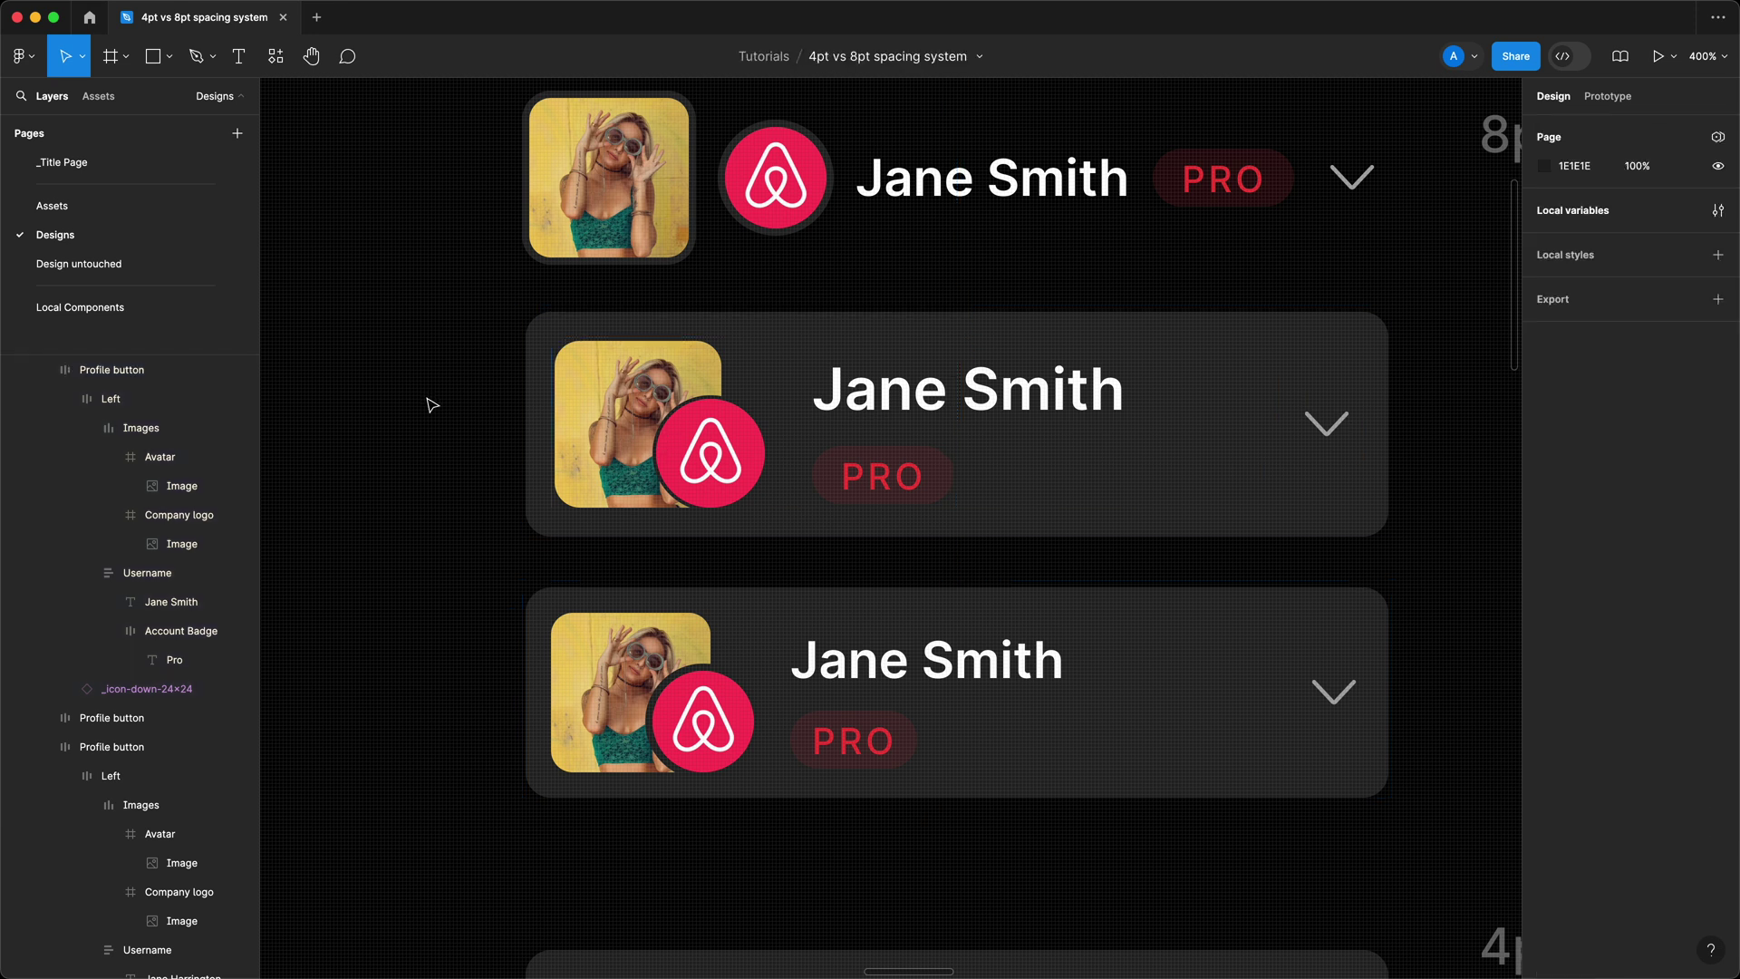
double_click(805, 649)
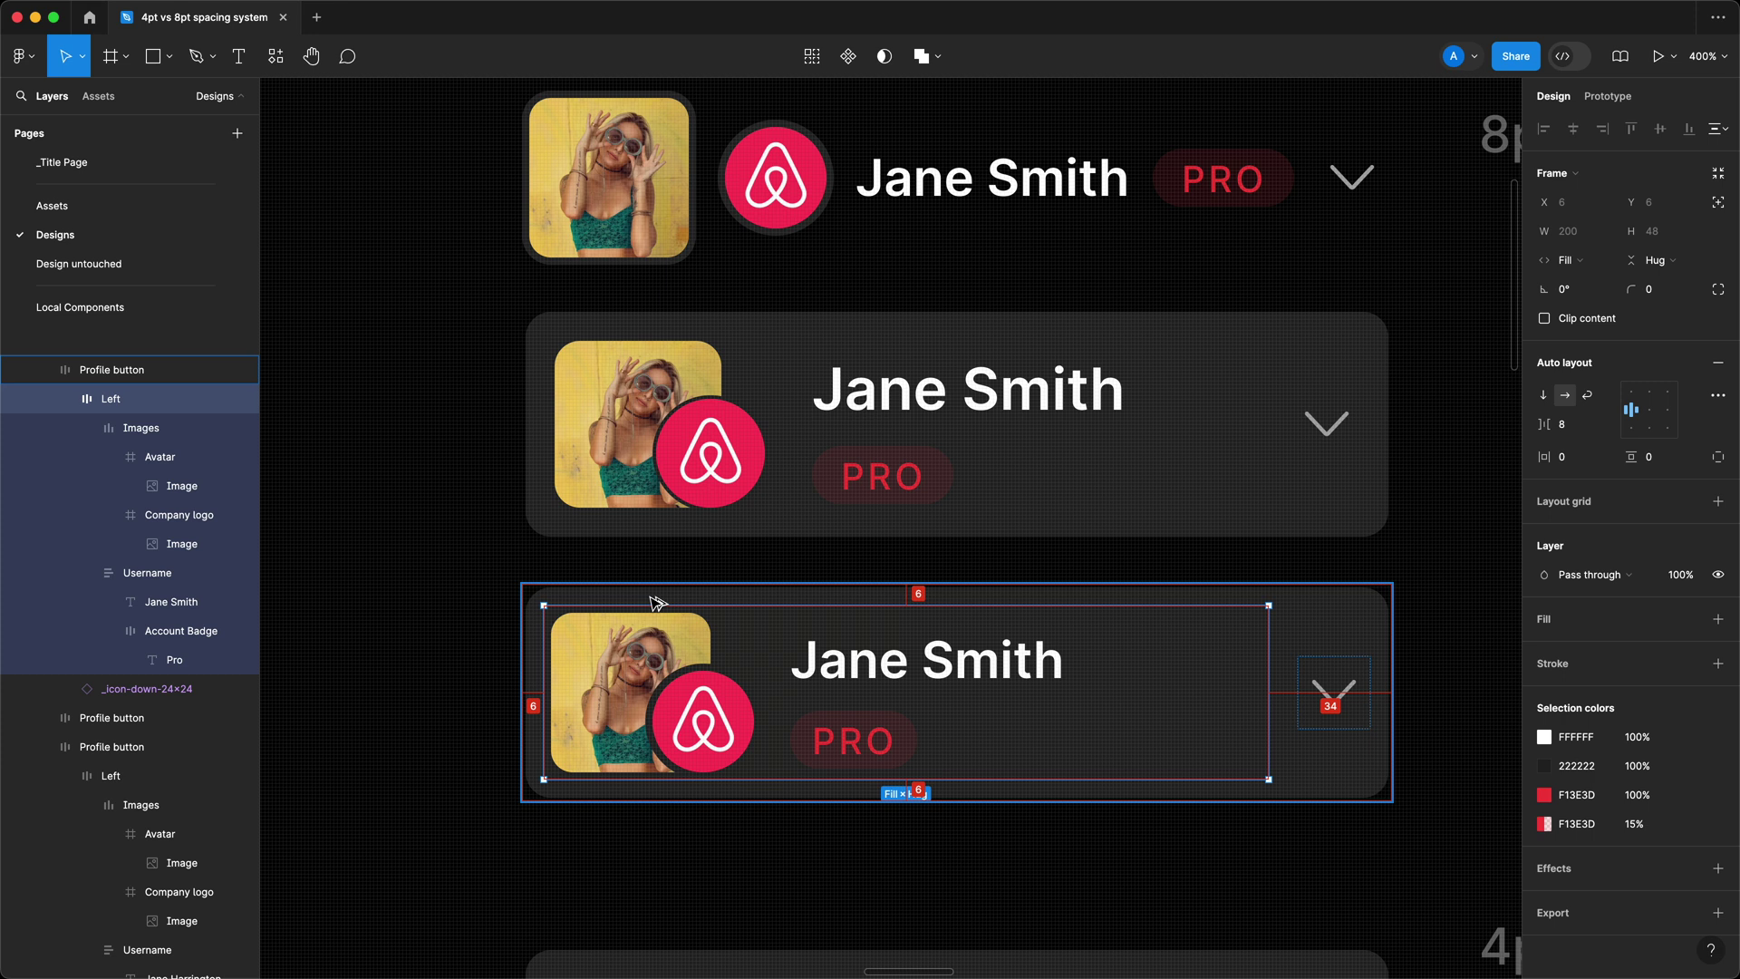
click(698, 562)
double_click(729, 535)
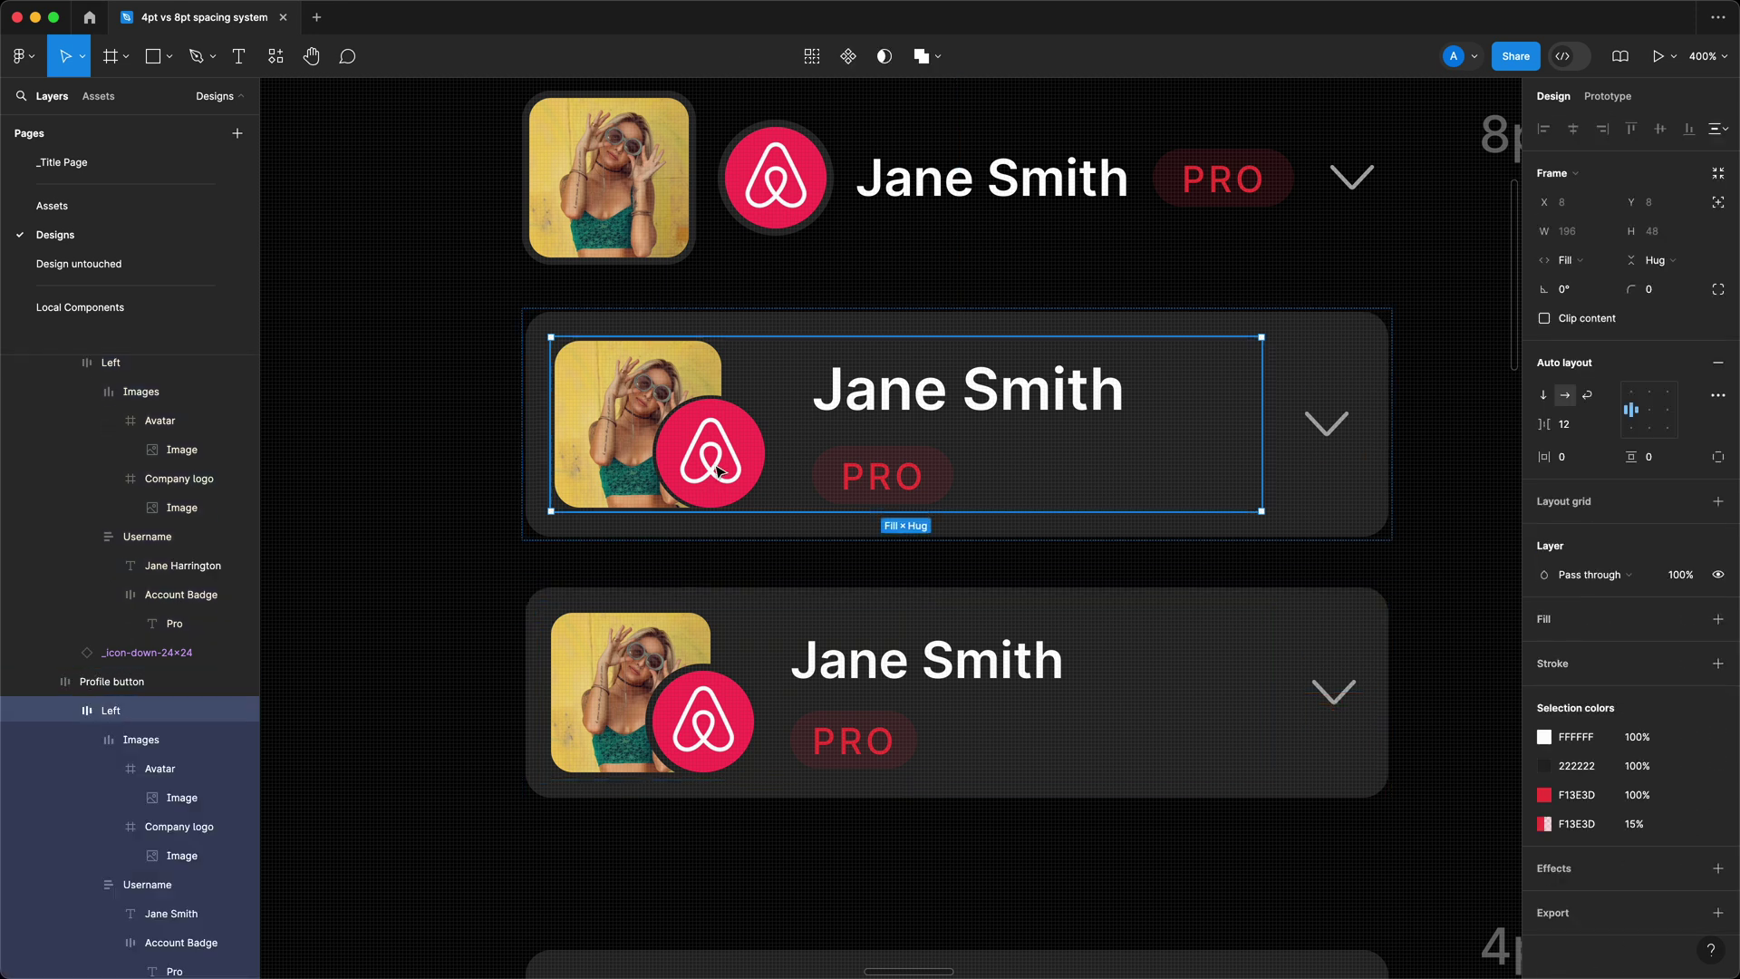
click(727, 555)
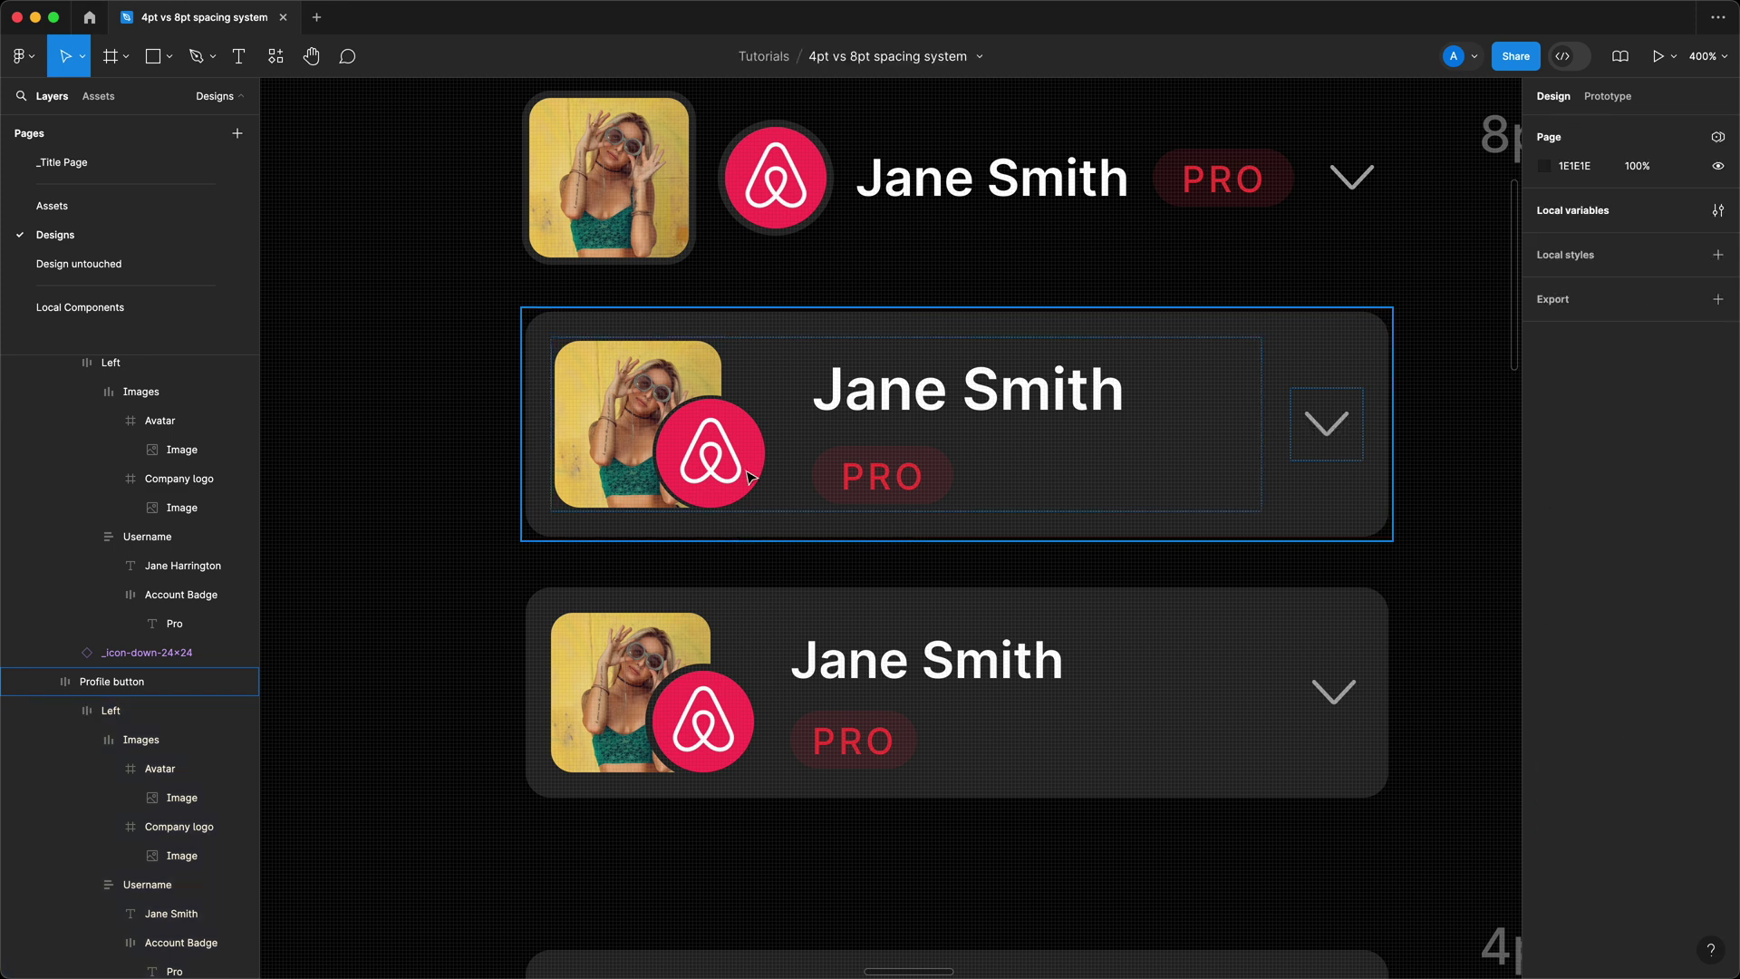
double_click(592, 437)
double_click(590, 436)
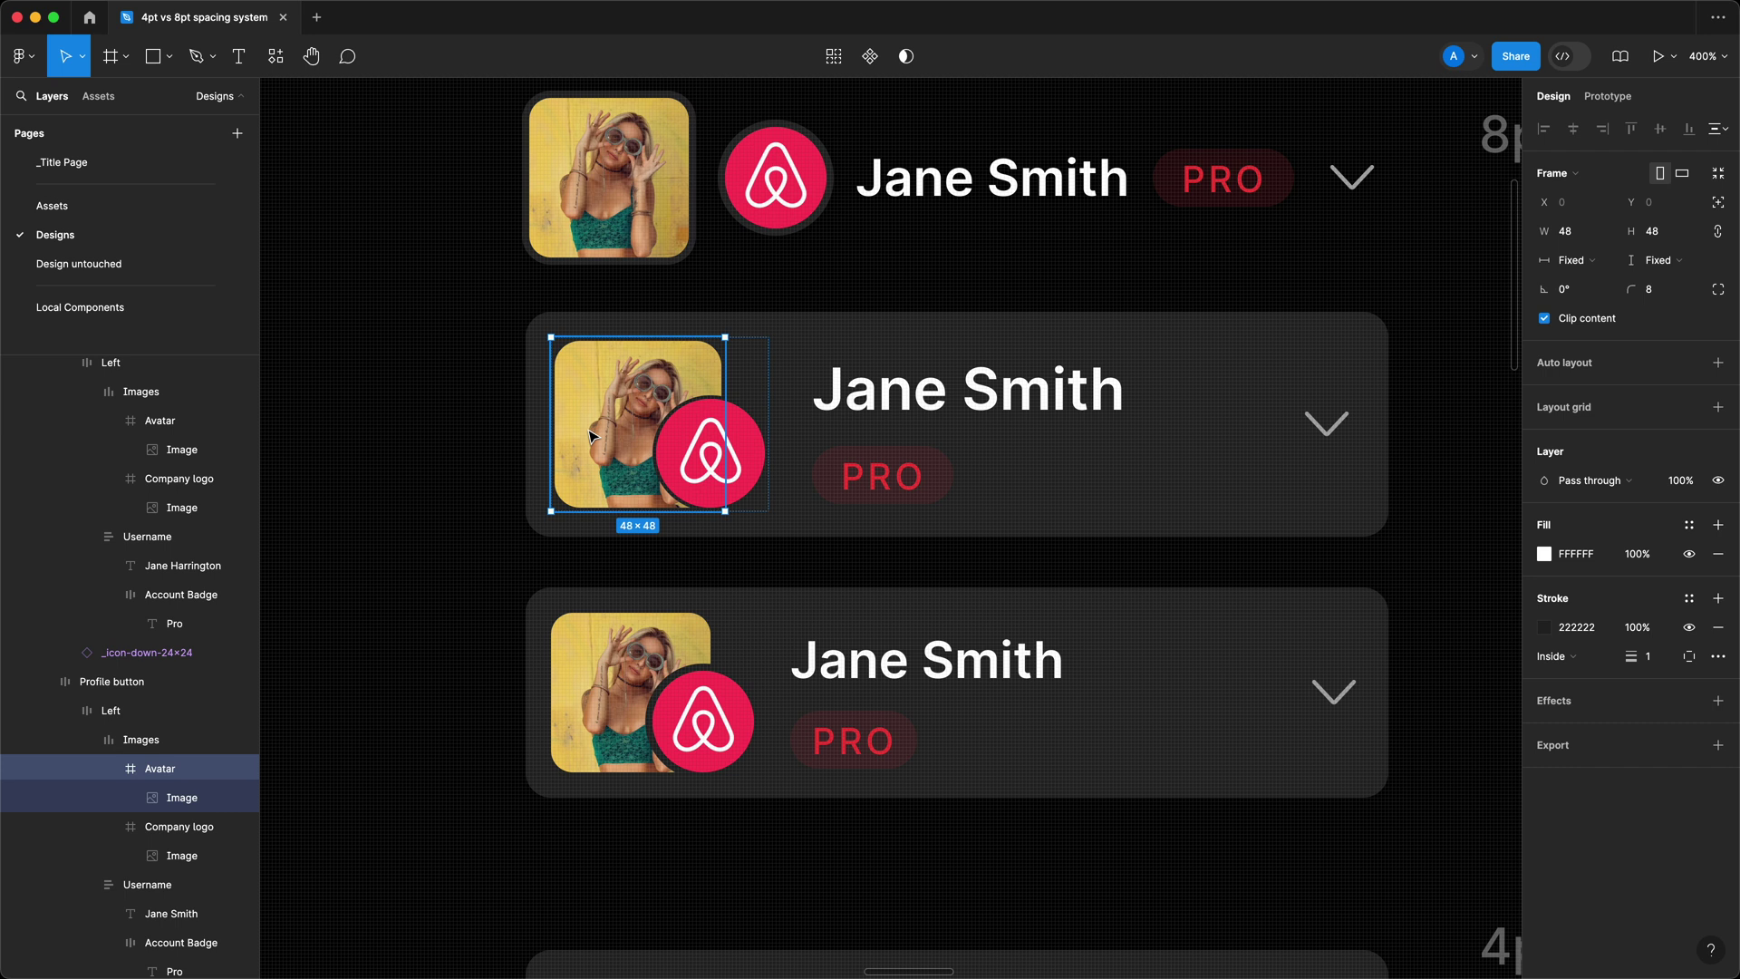
click(696, 441)
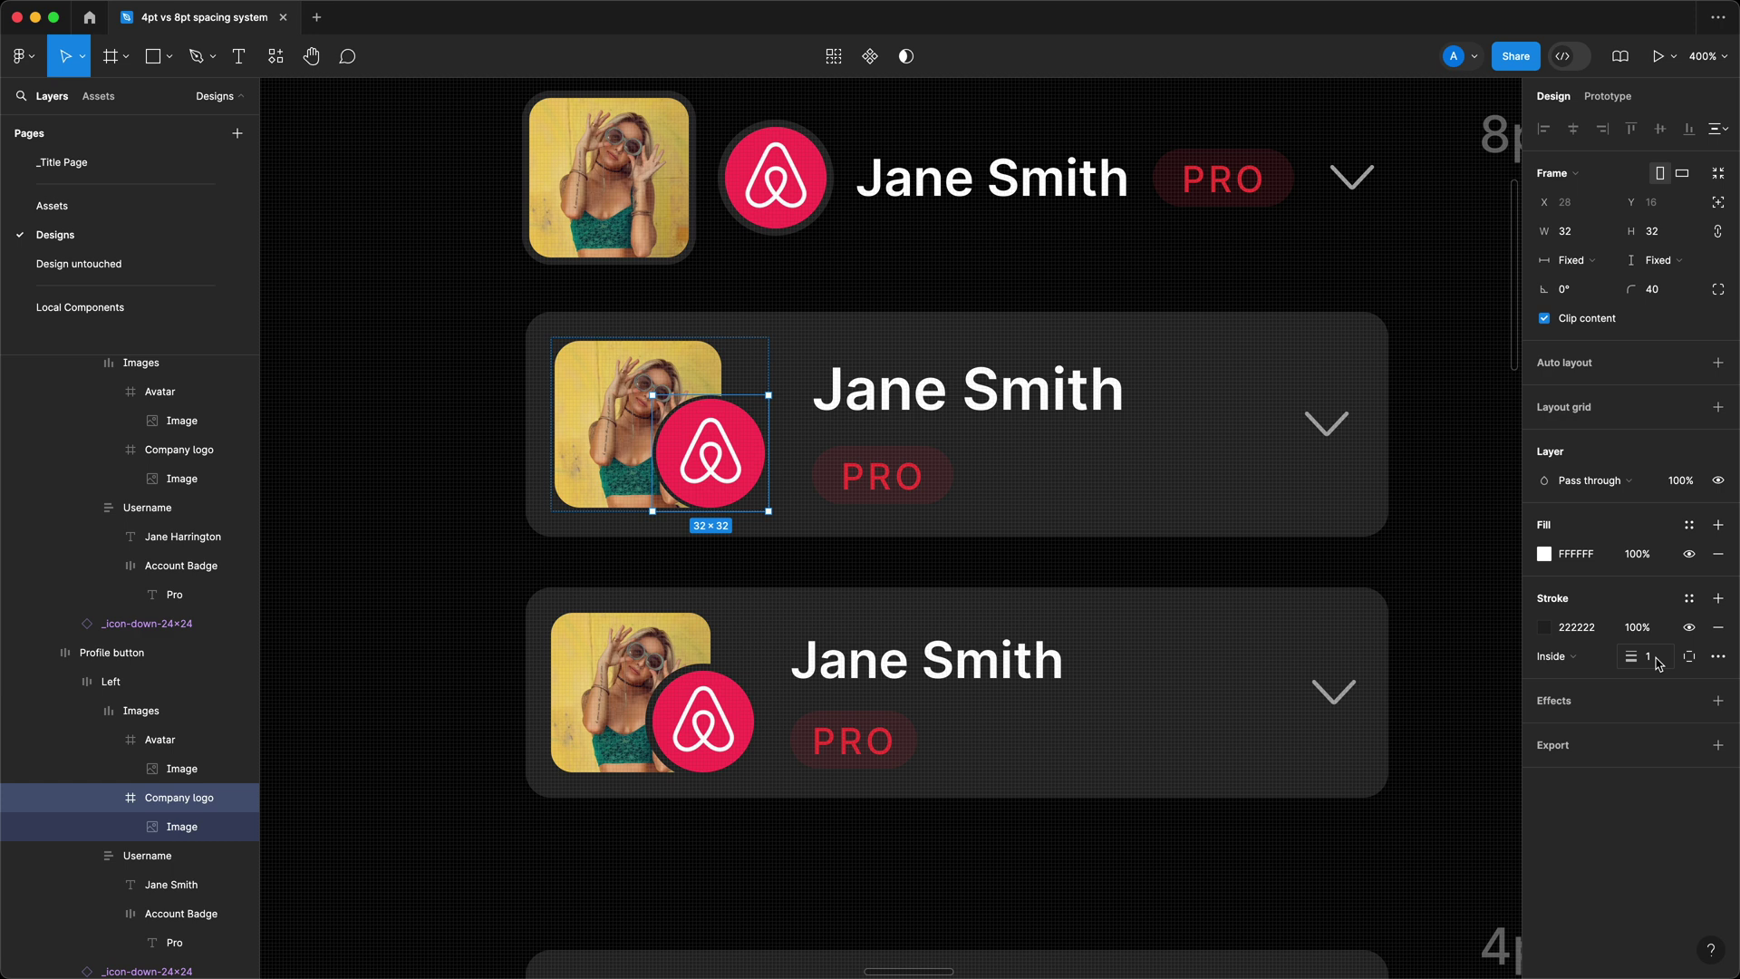
key(minus)
key(minus)
key(minus)
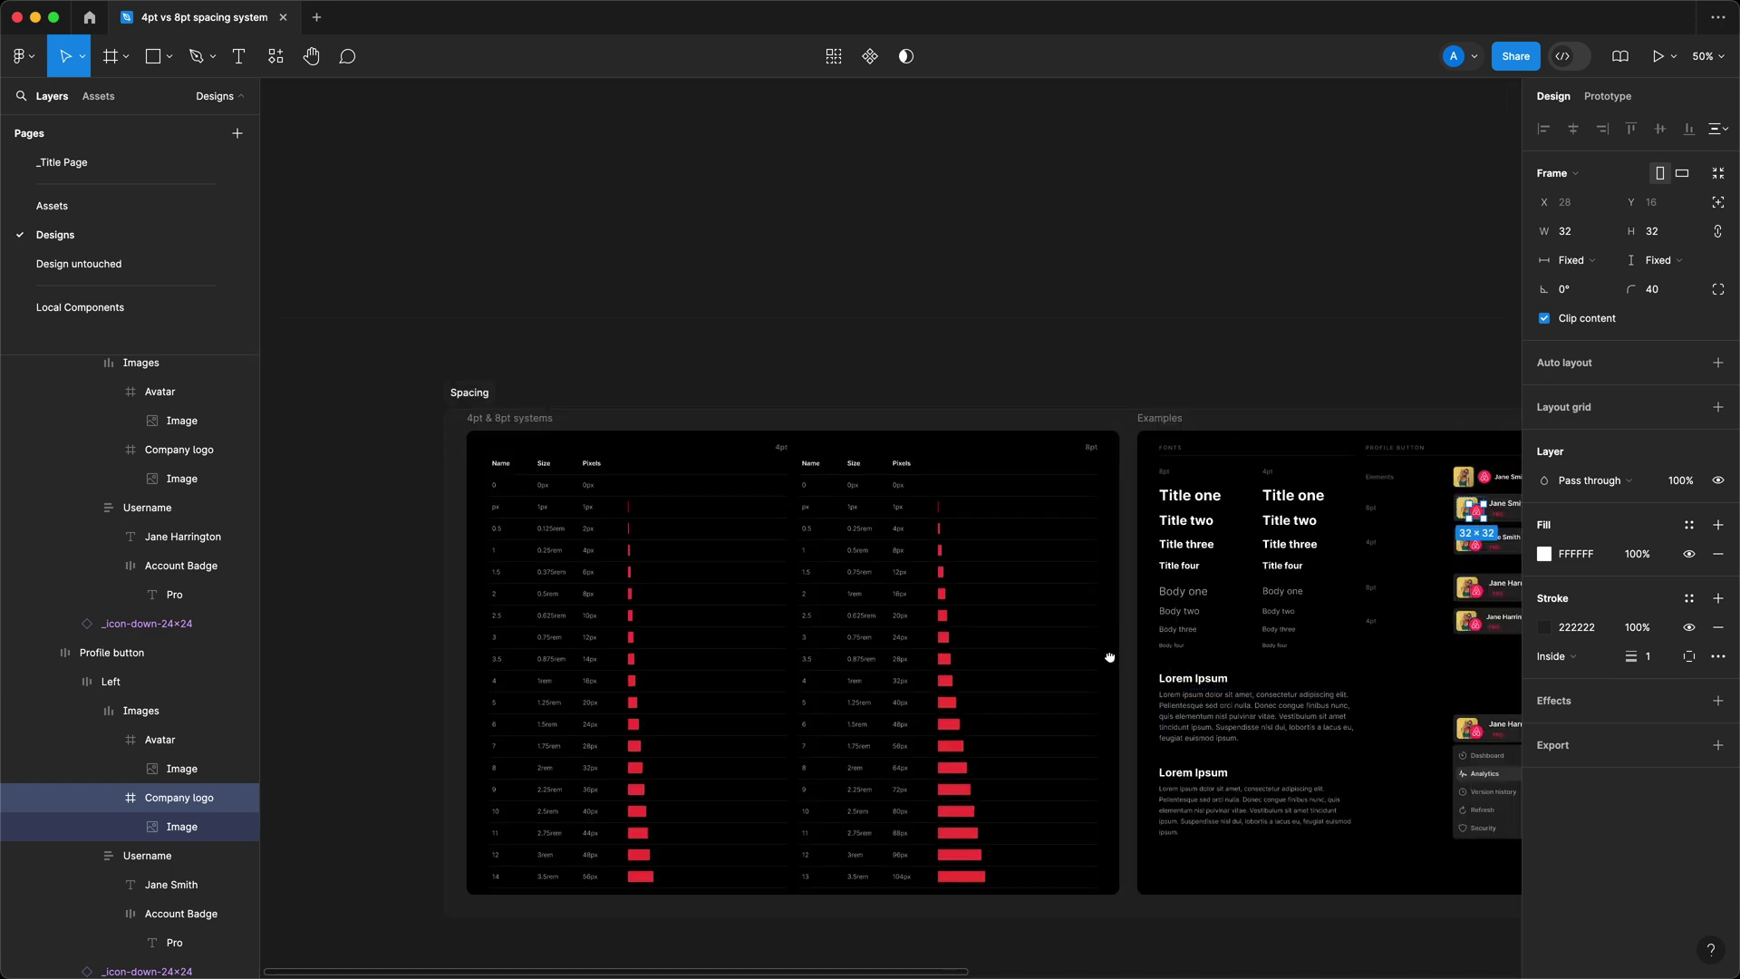
key(plus)
key(plus)
key(plus)
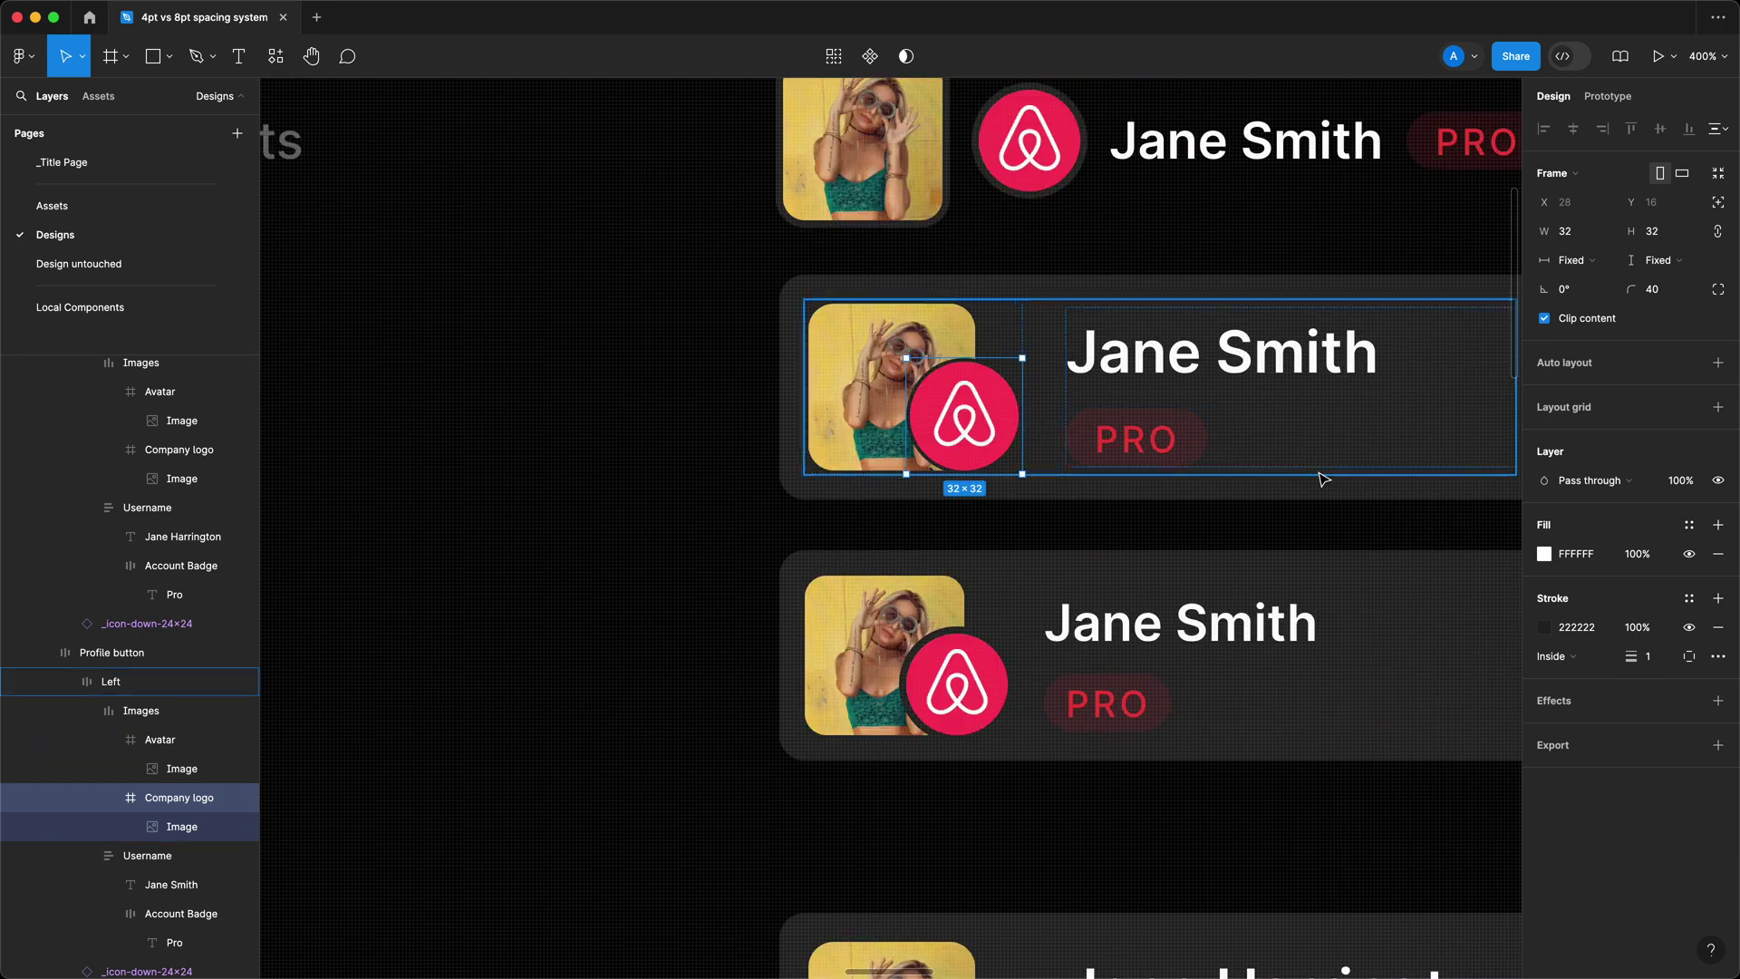
key(Escape)
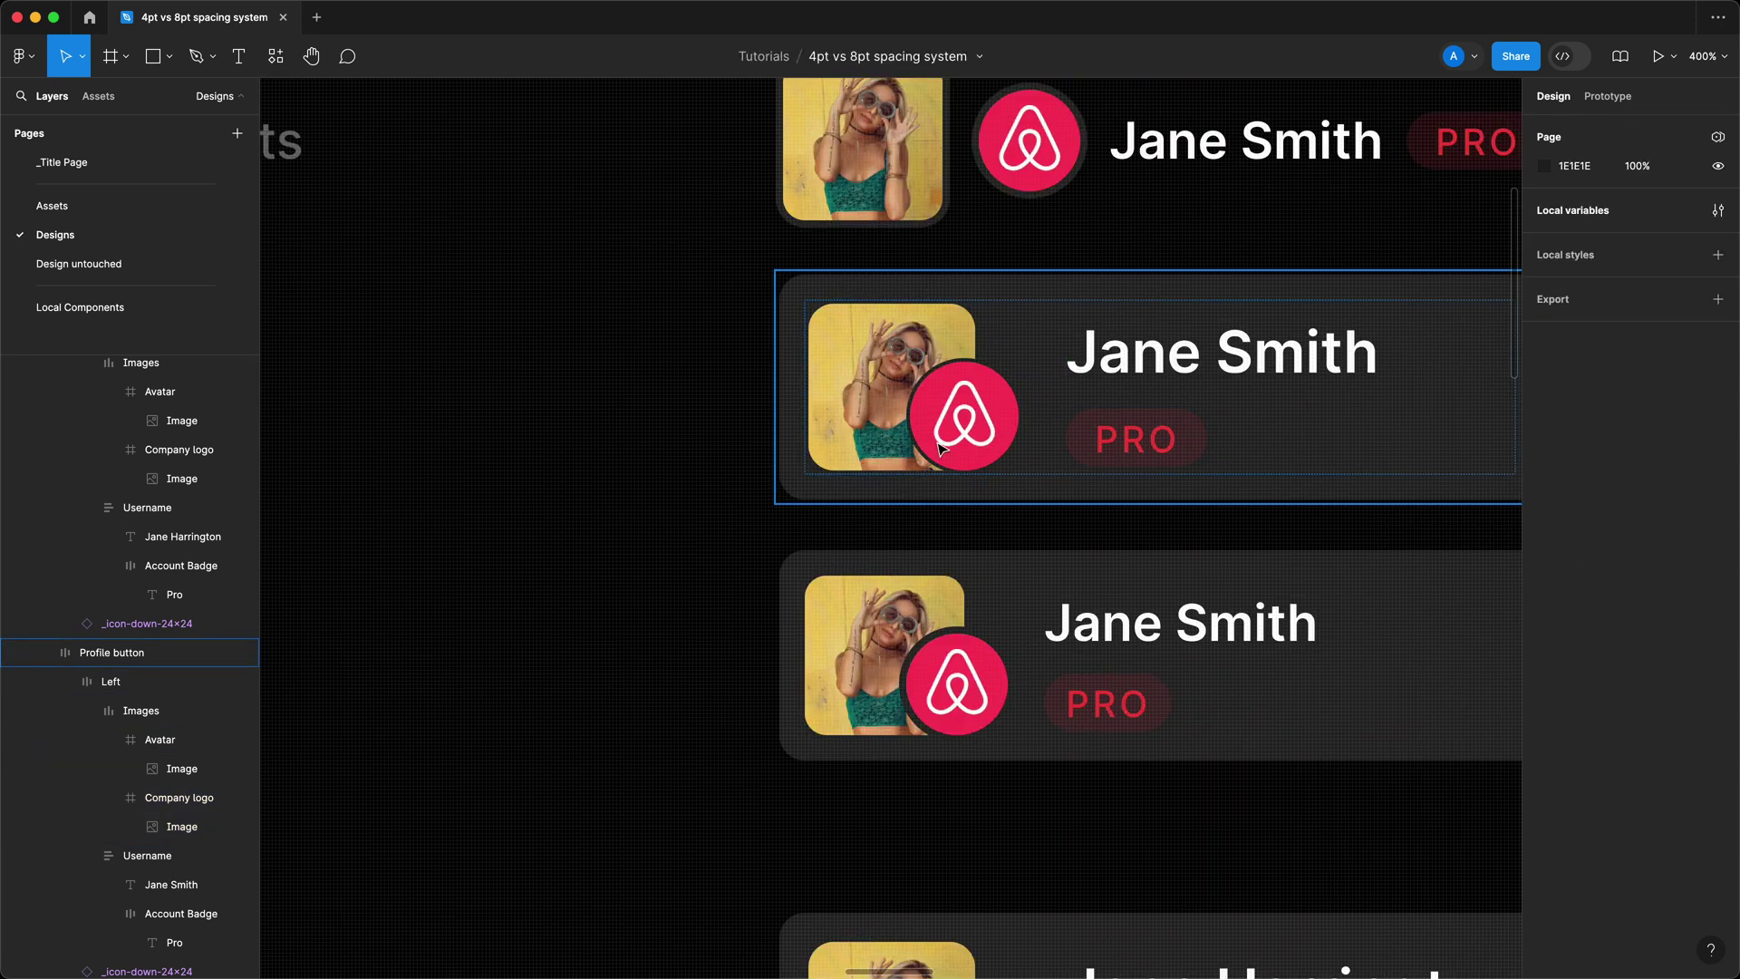
click(975, 380)
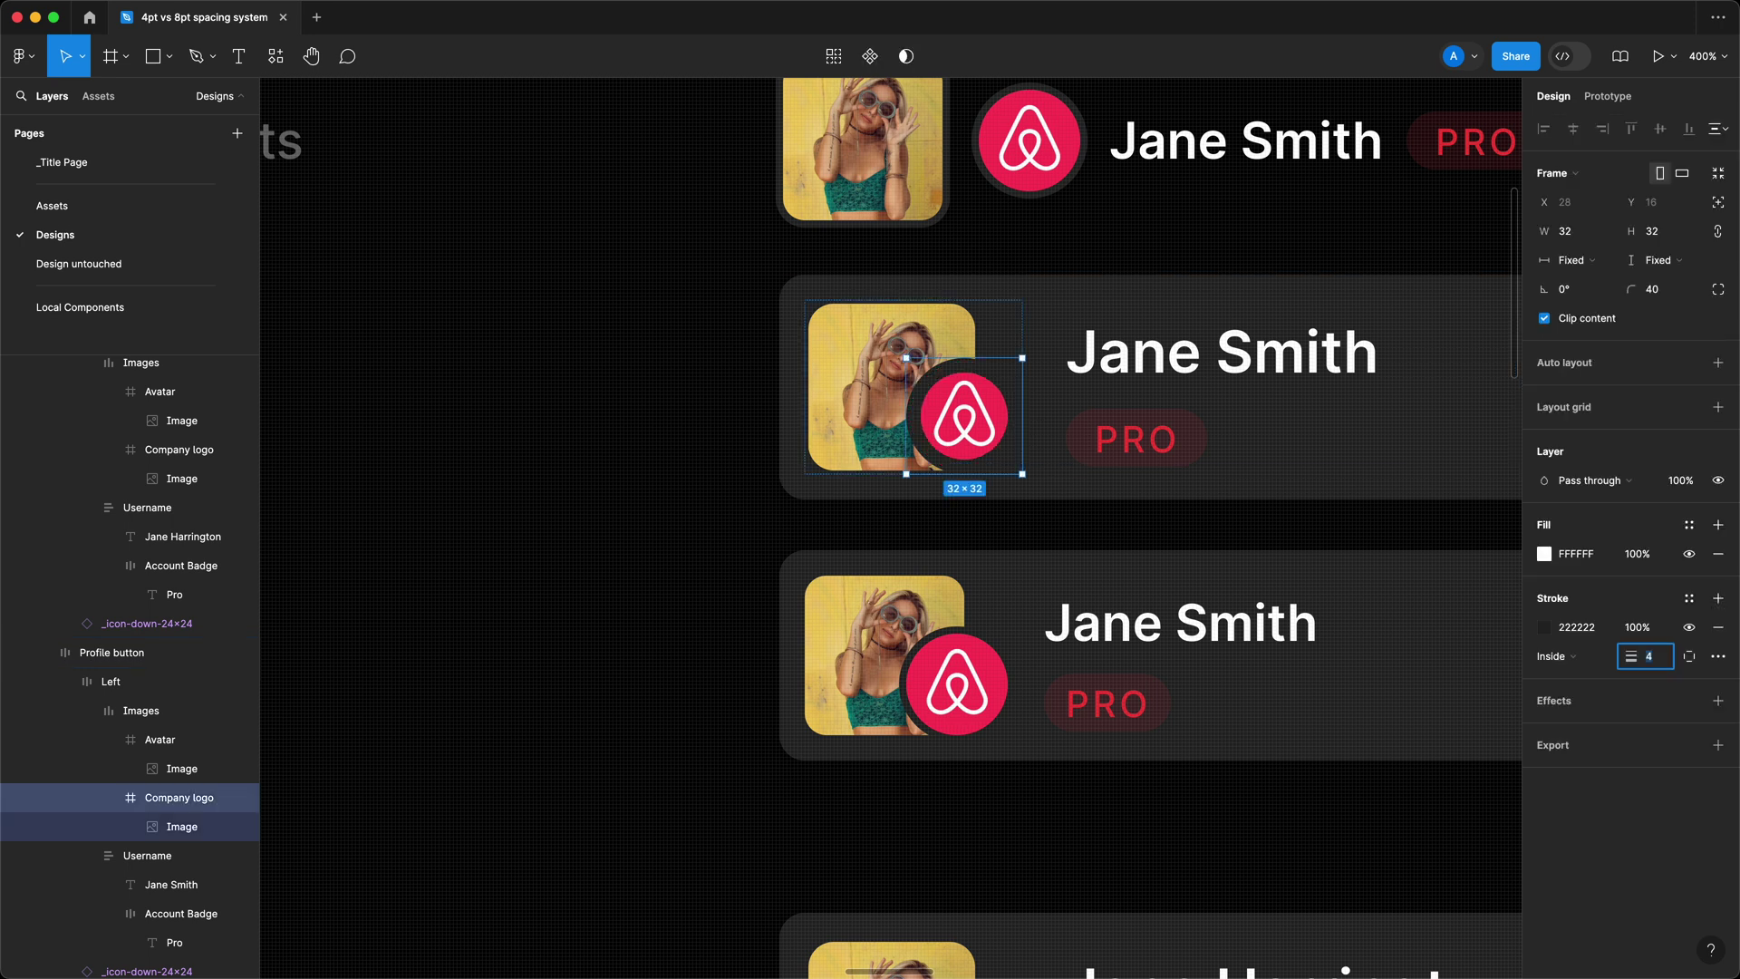
text(12)
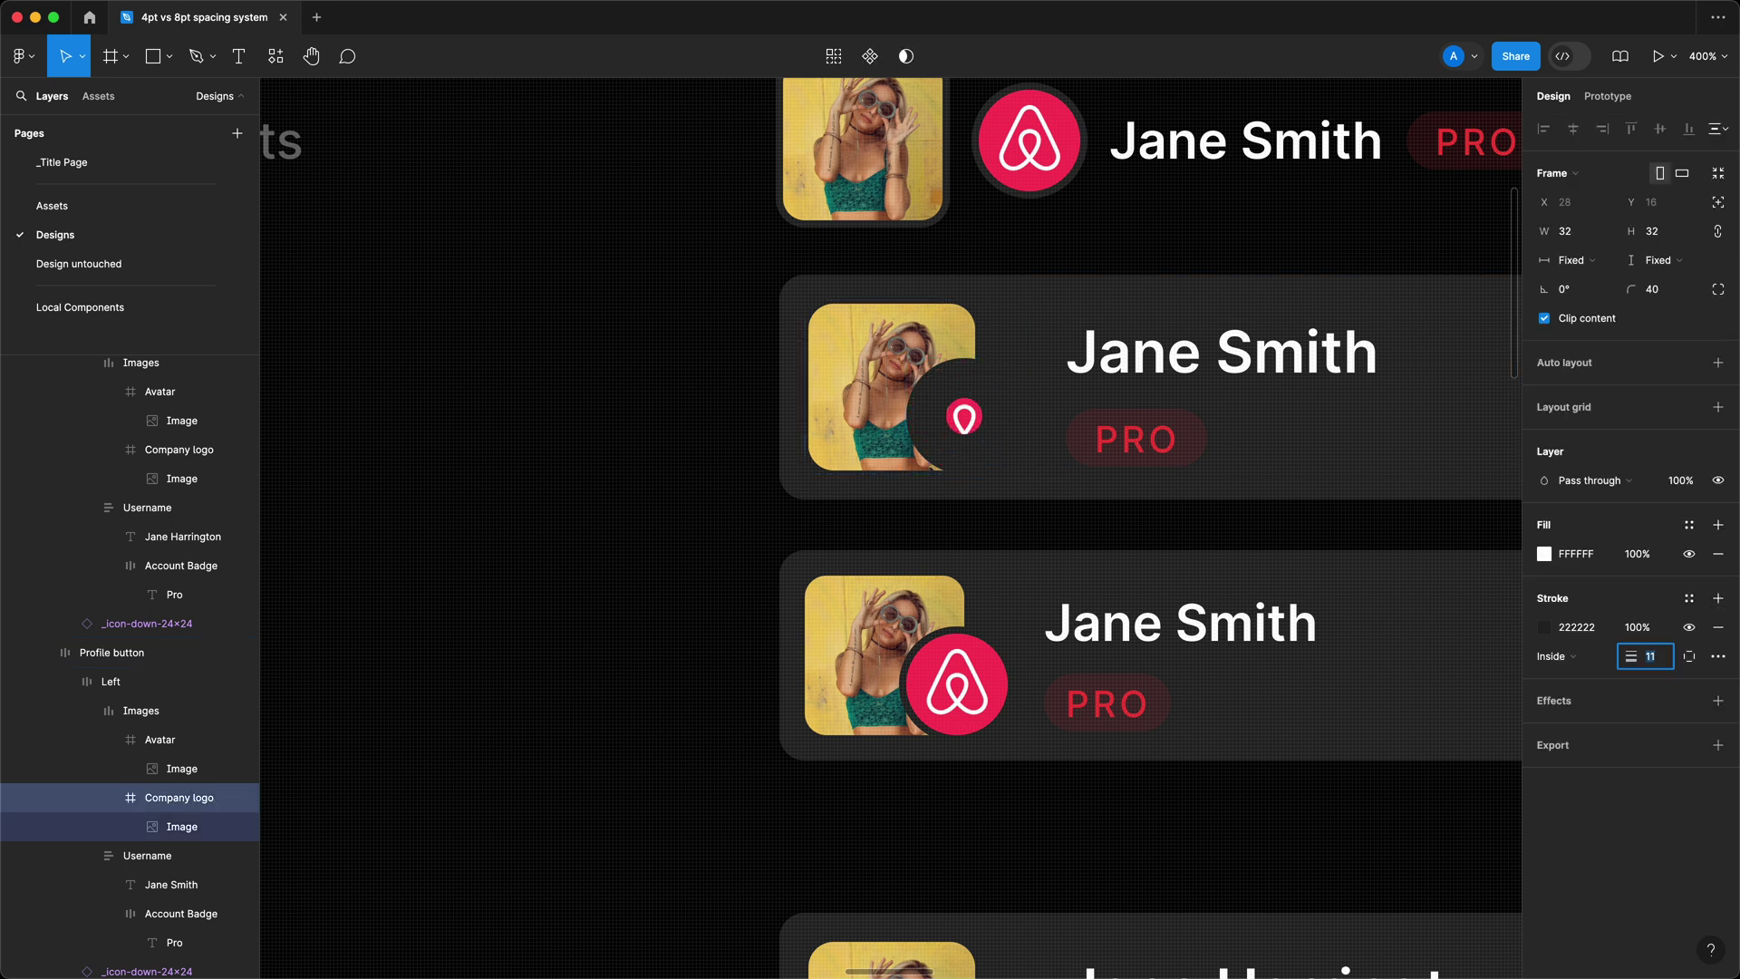
key(BackSpace)
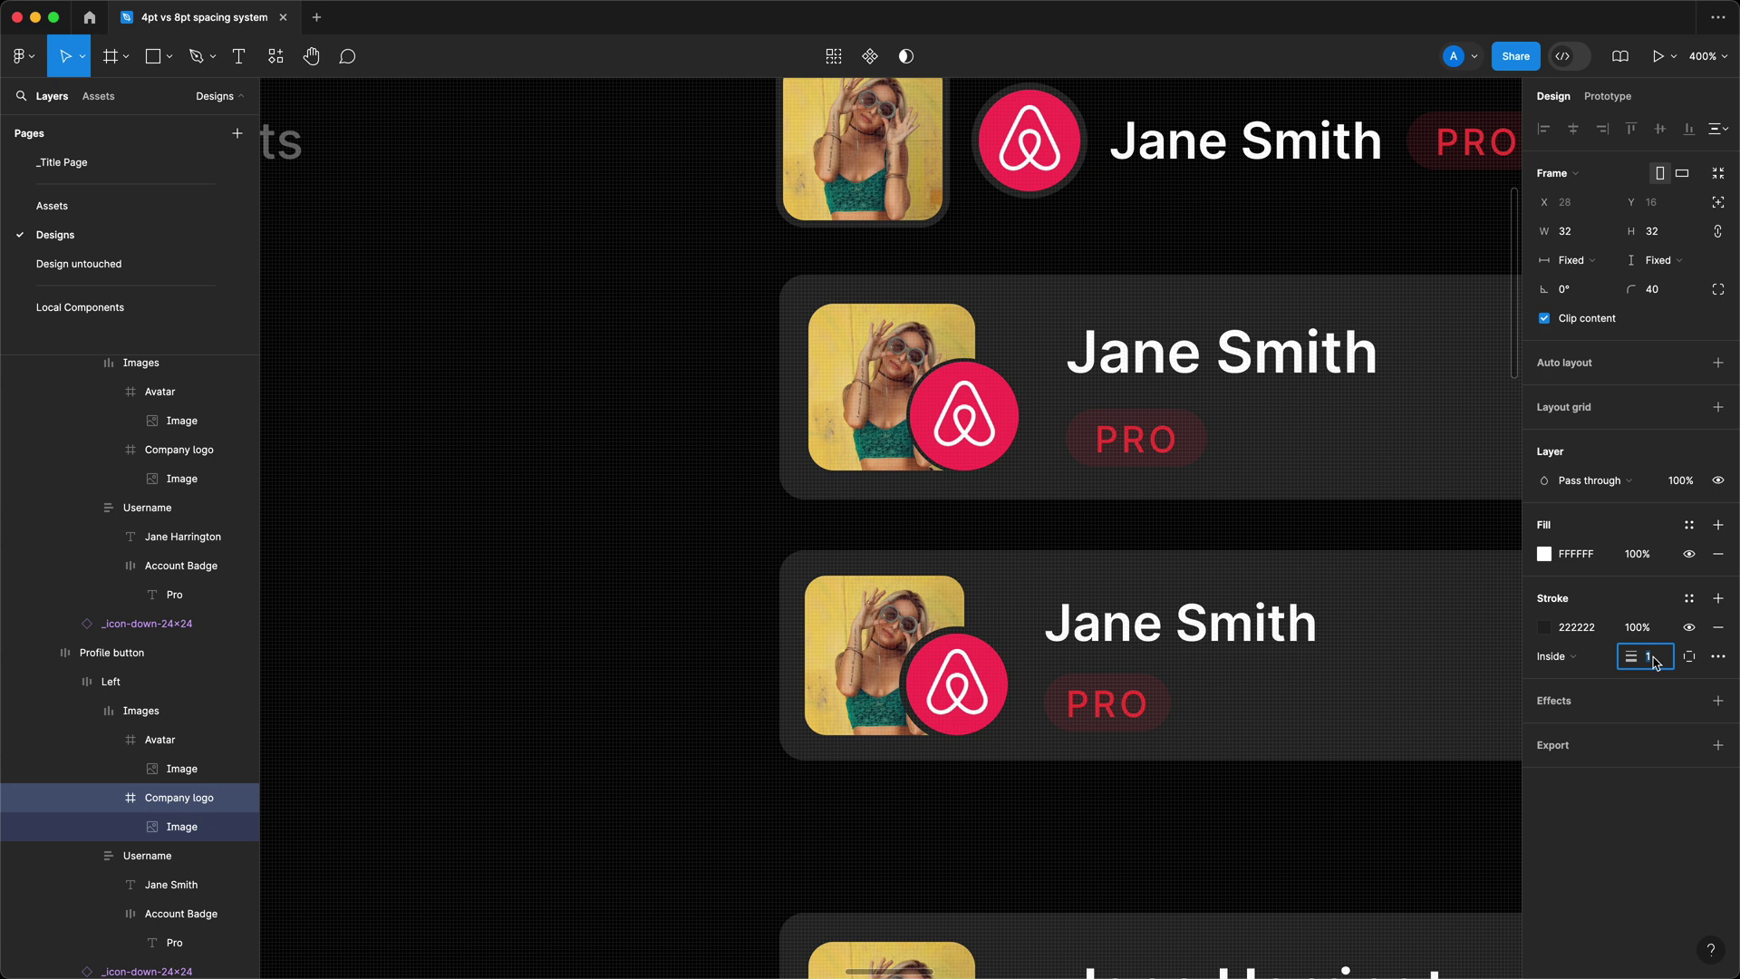
key(Escape)
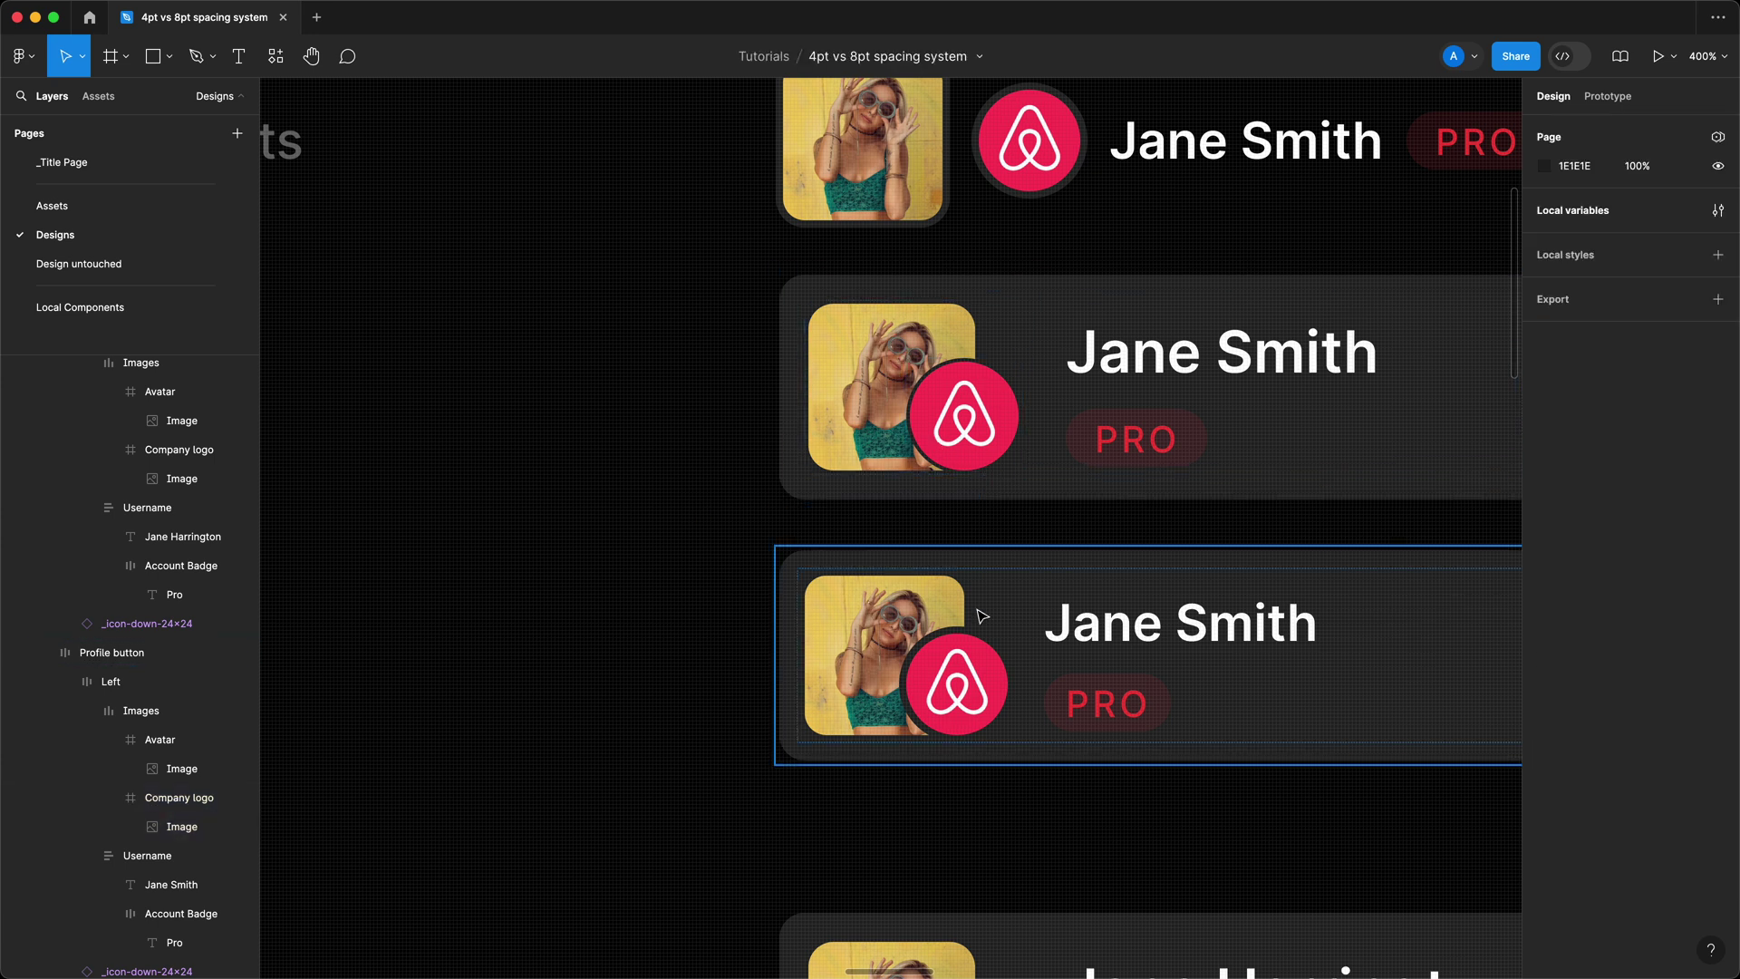
click(944, 715)
double_click(944, 714)
double_click(944, 715)
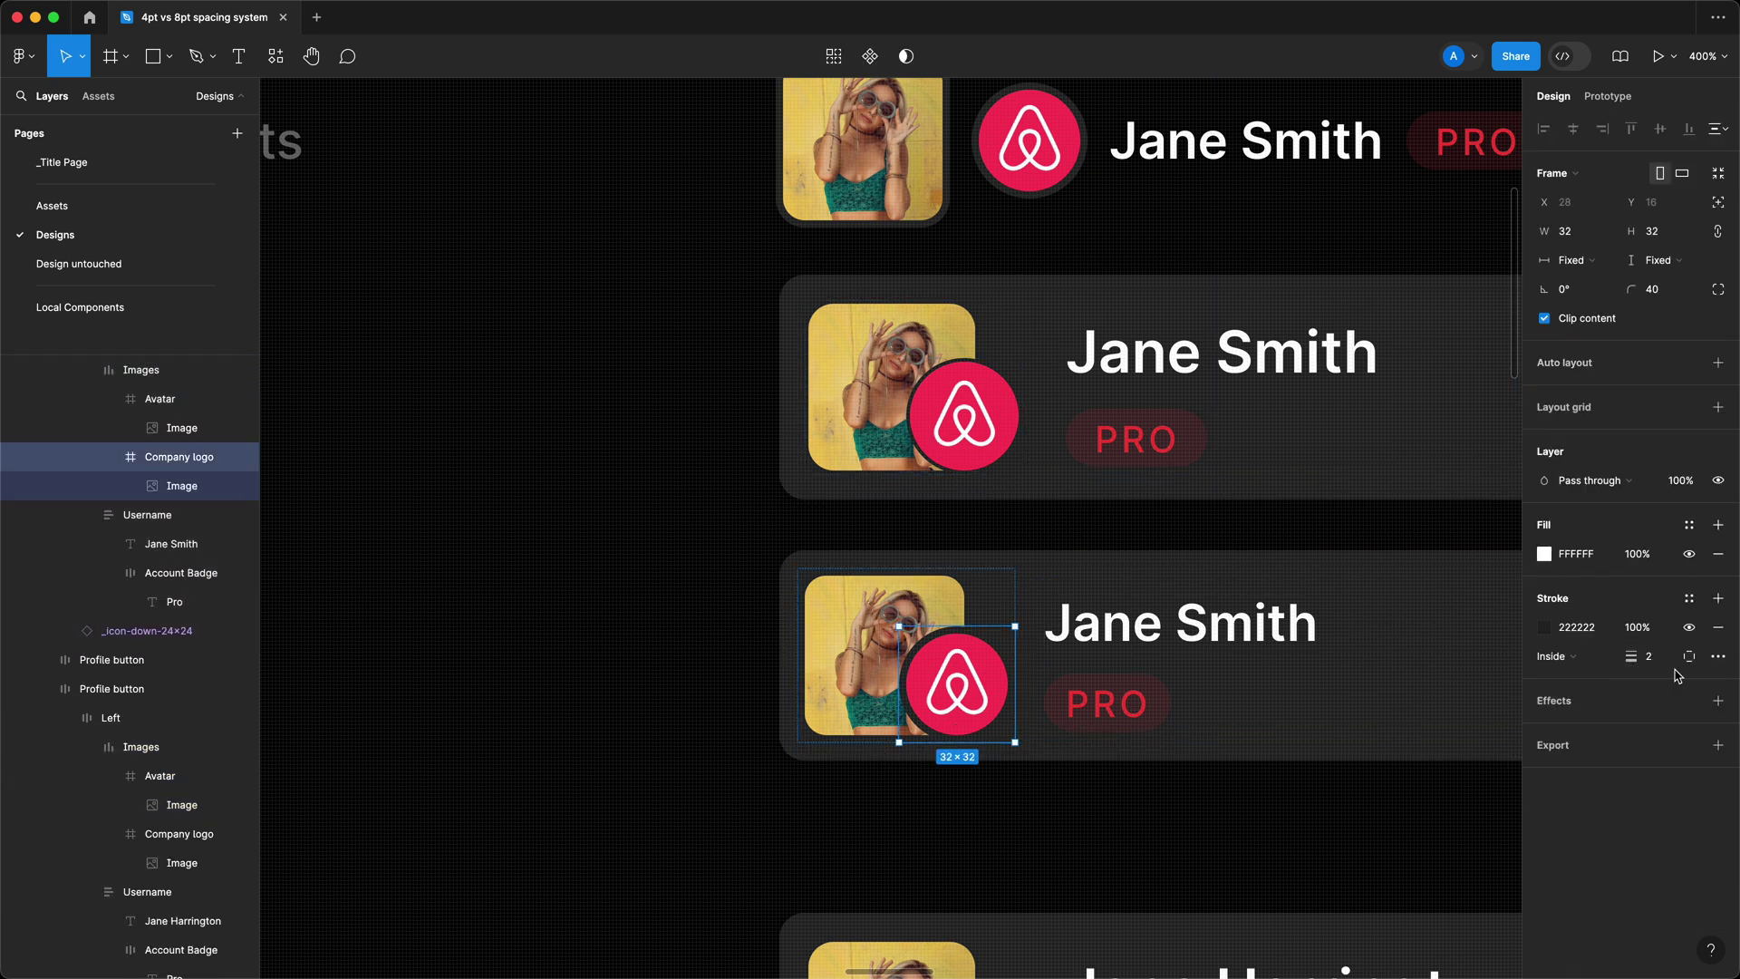
scroll(1091, 820, right, 5)
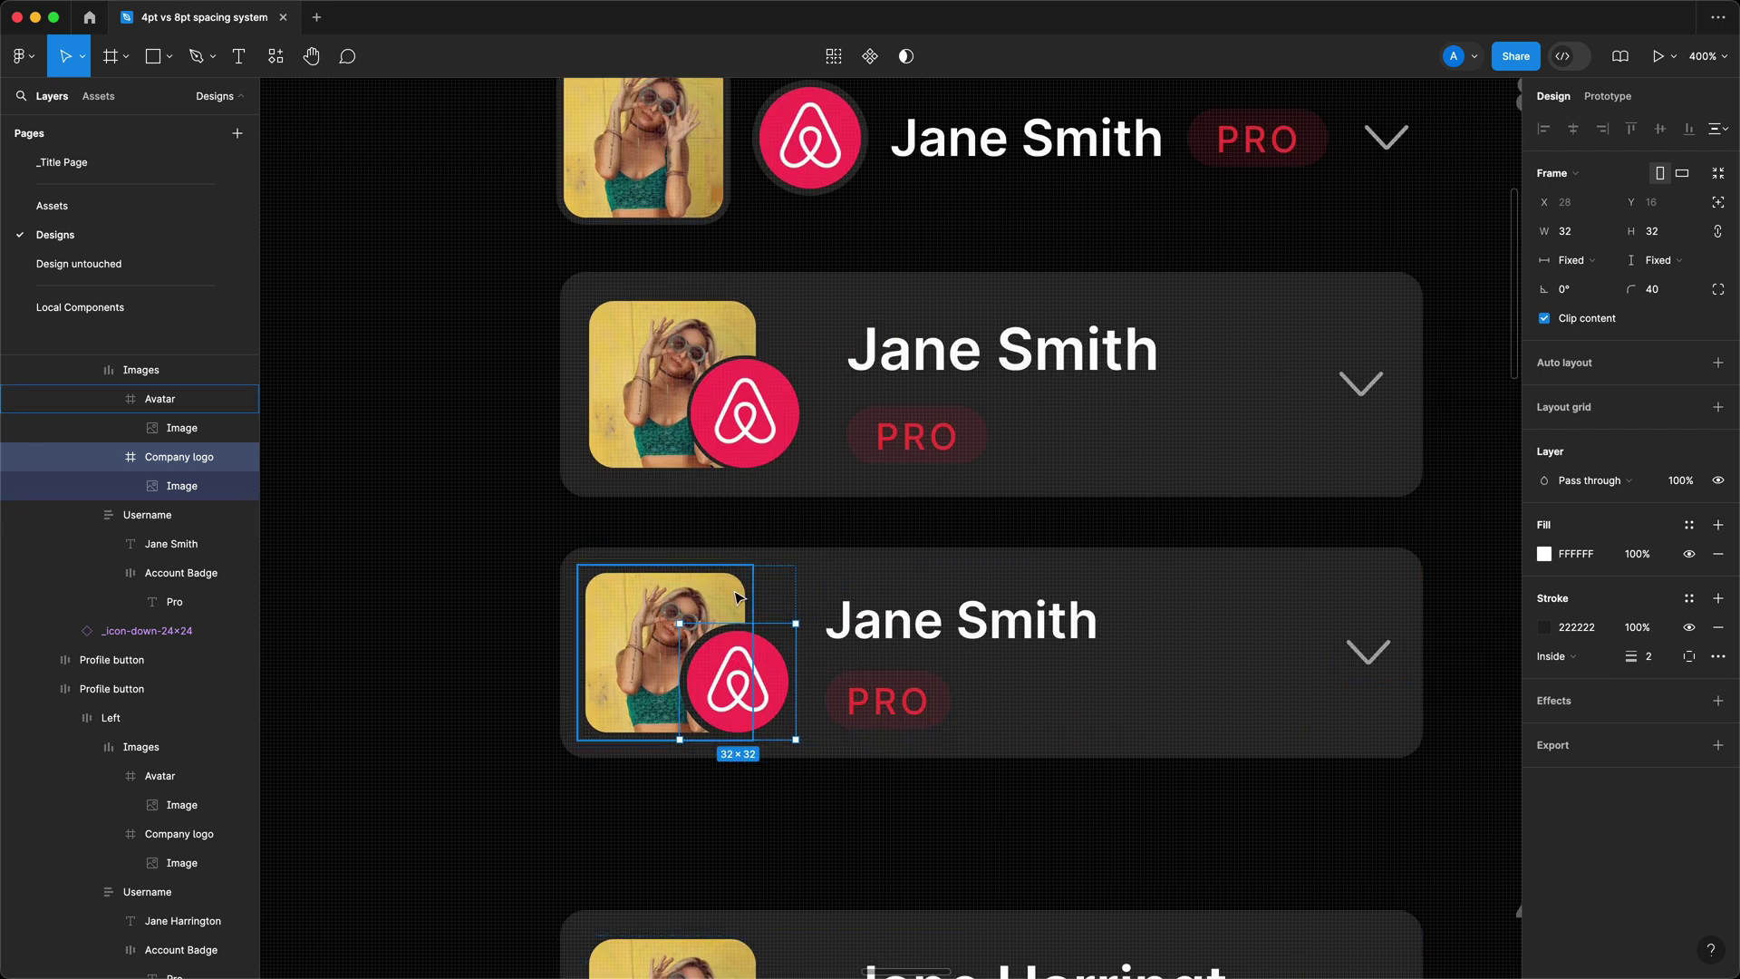
click(492, 655)
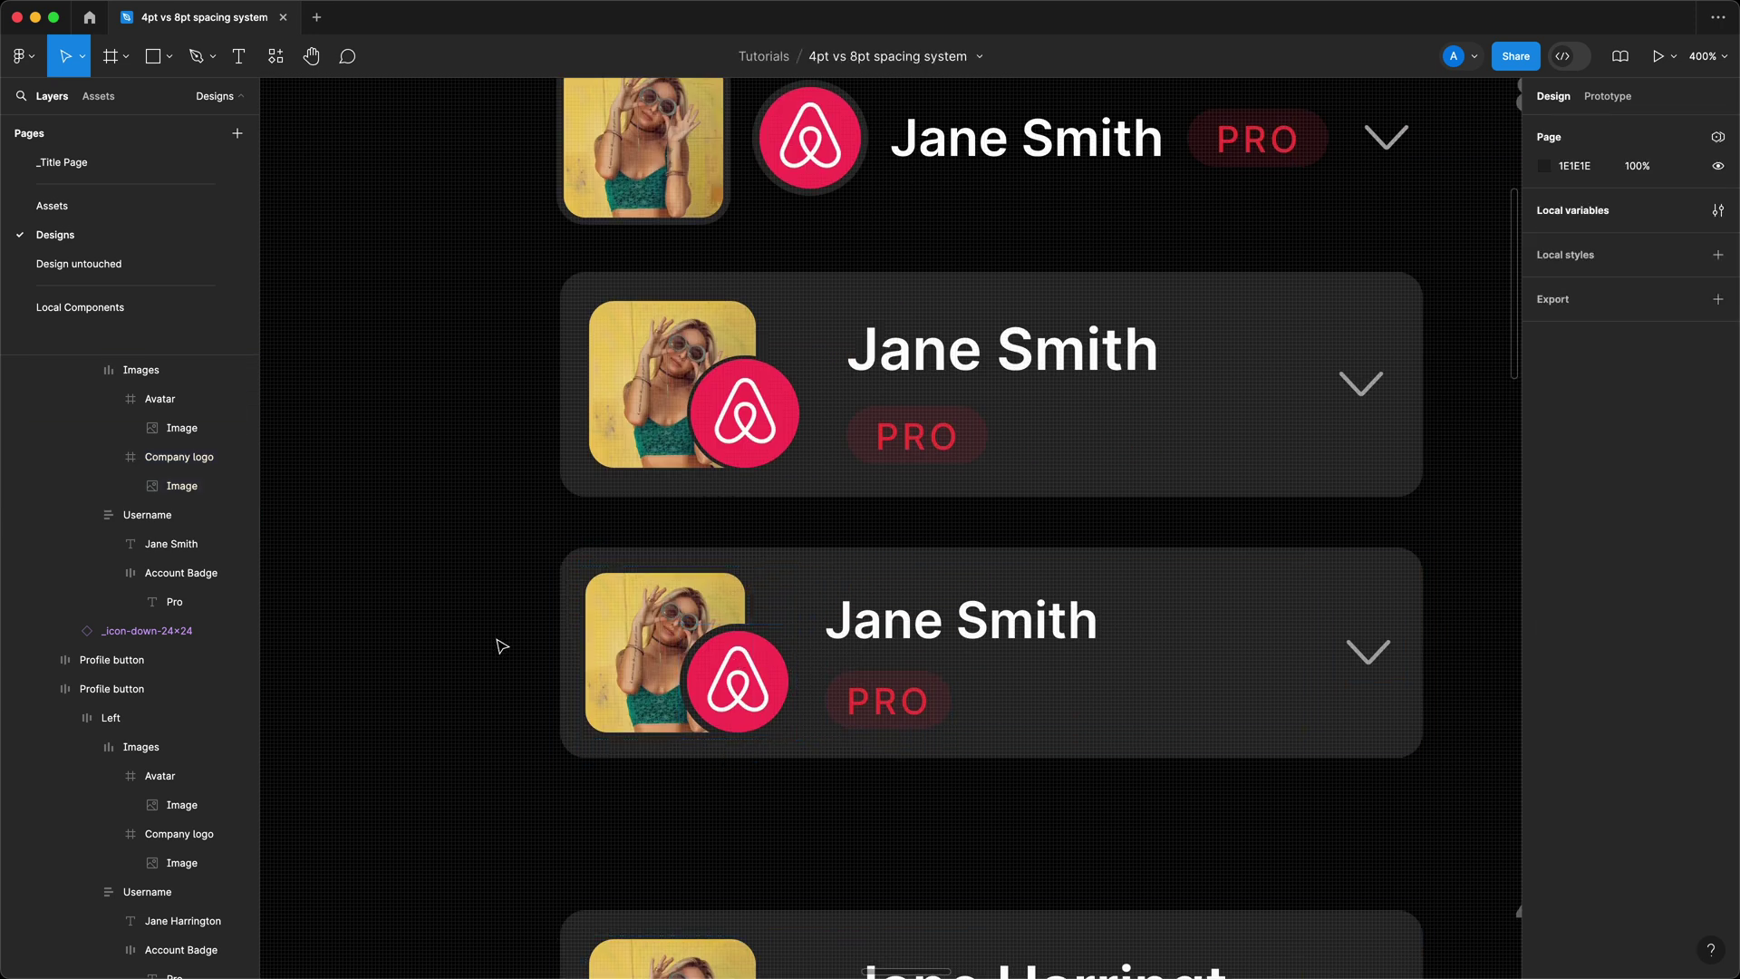
click(589, 652)
key(Escape)
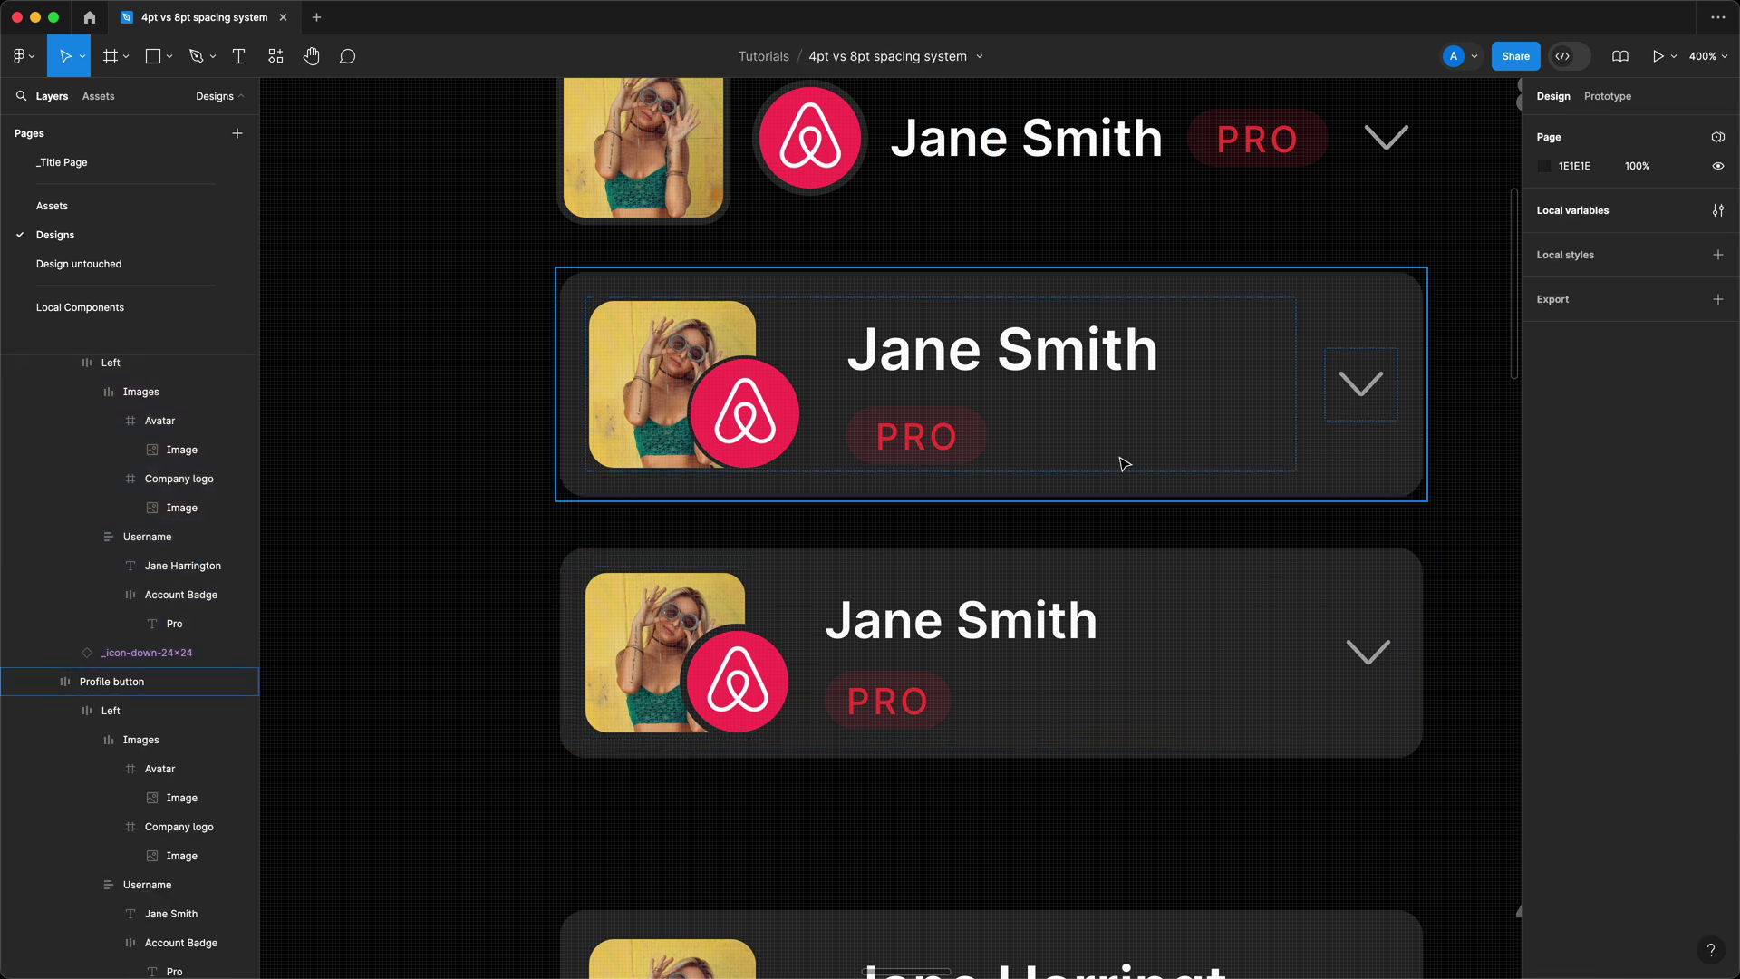
double_click(1129, 363)
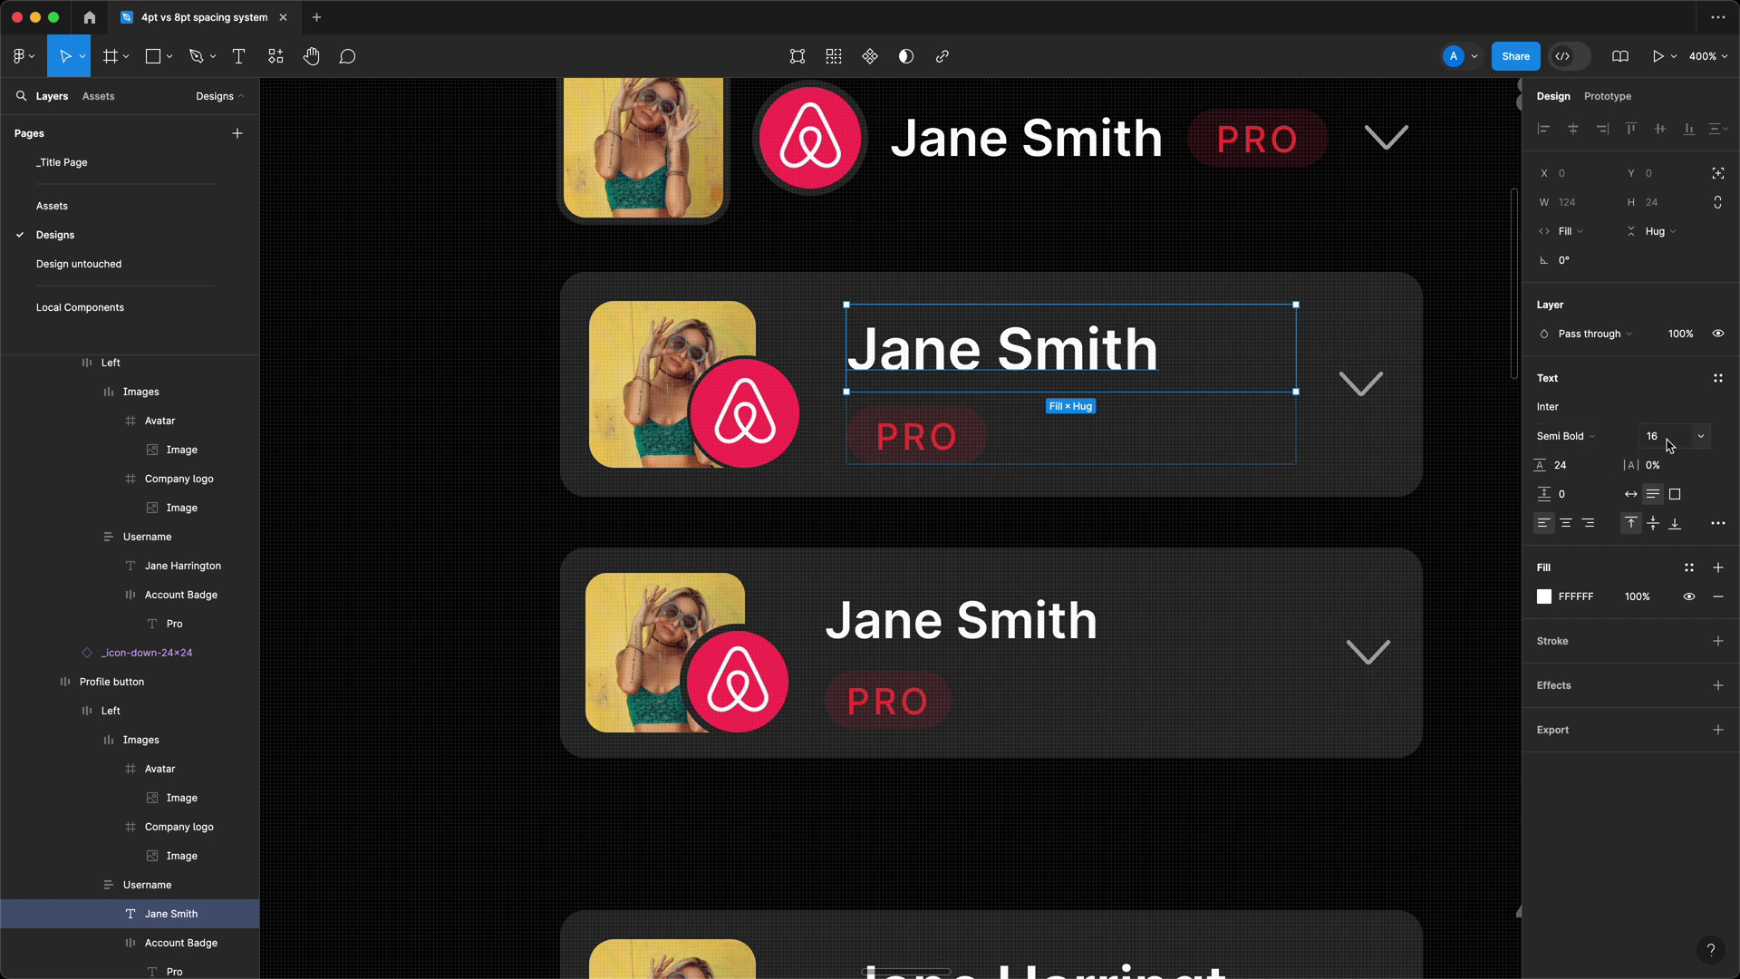
click(983, 617)
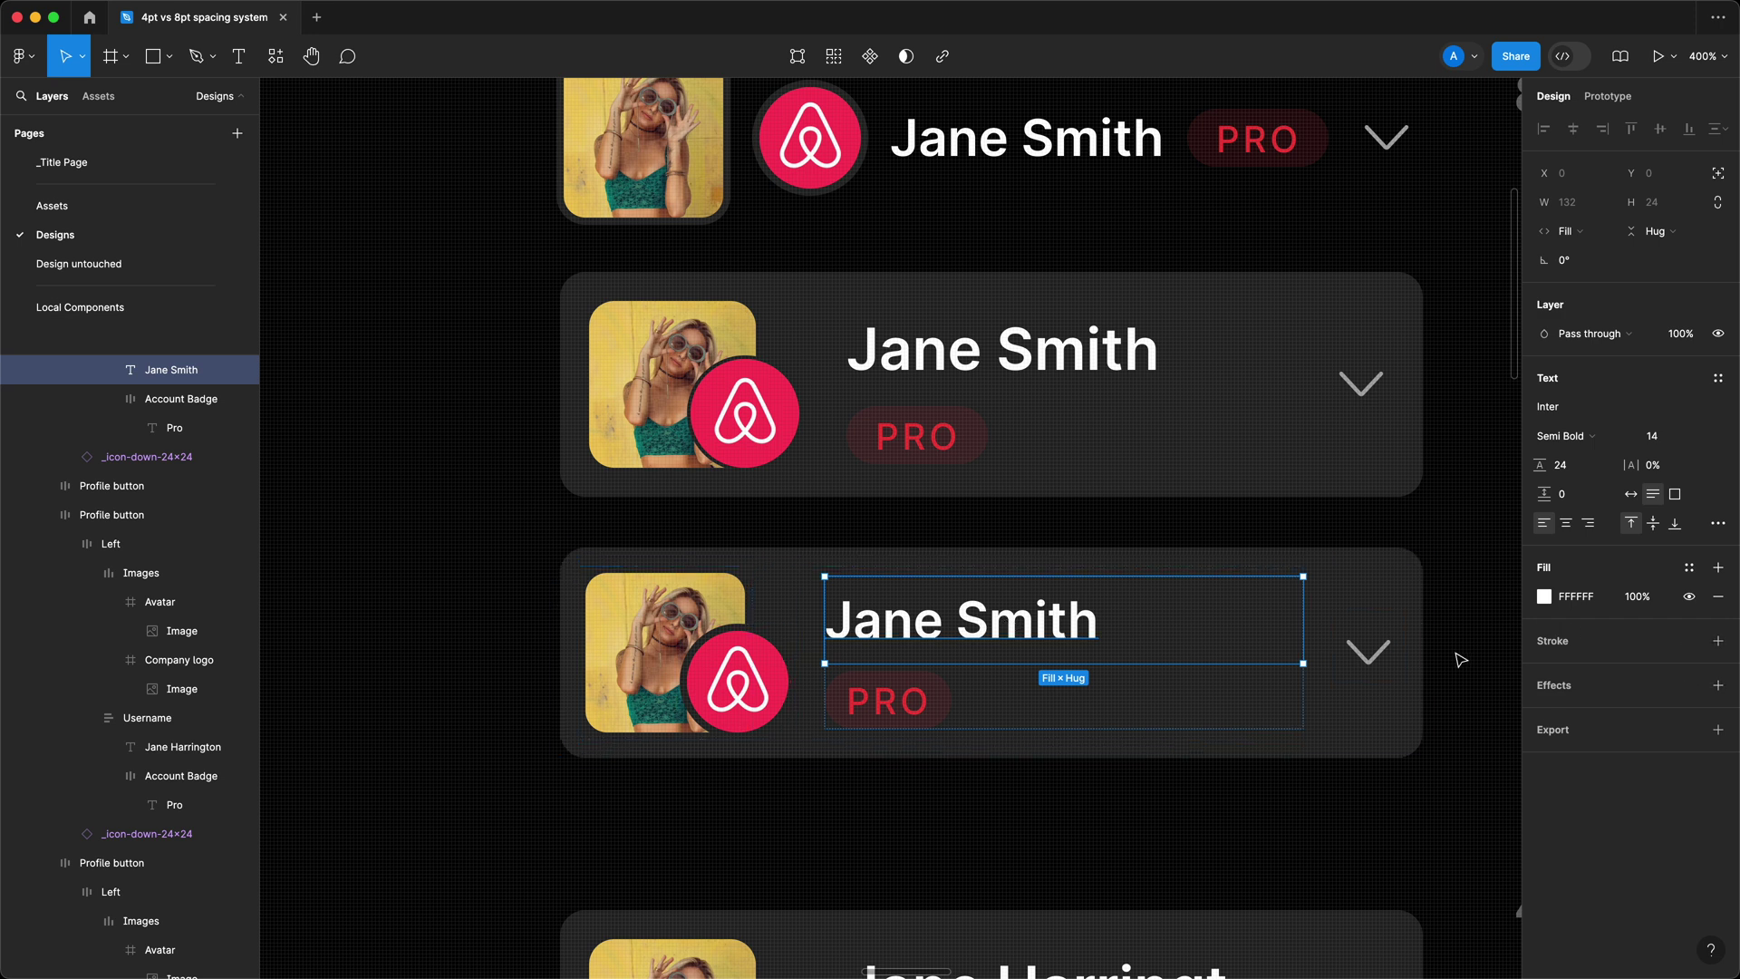
click(1507, 687)
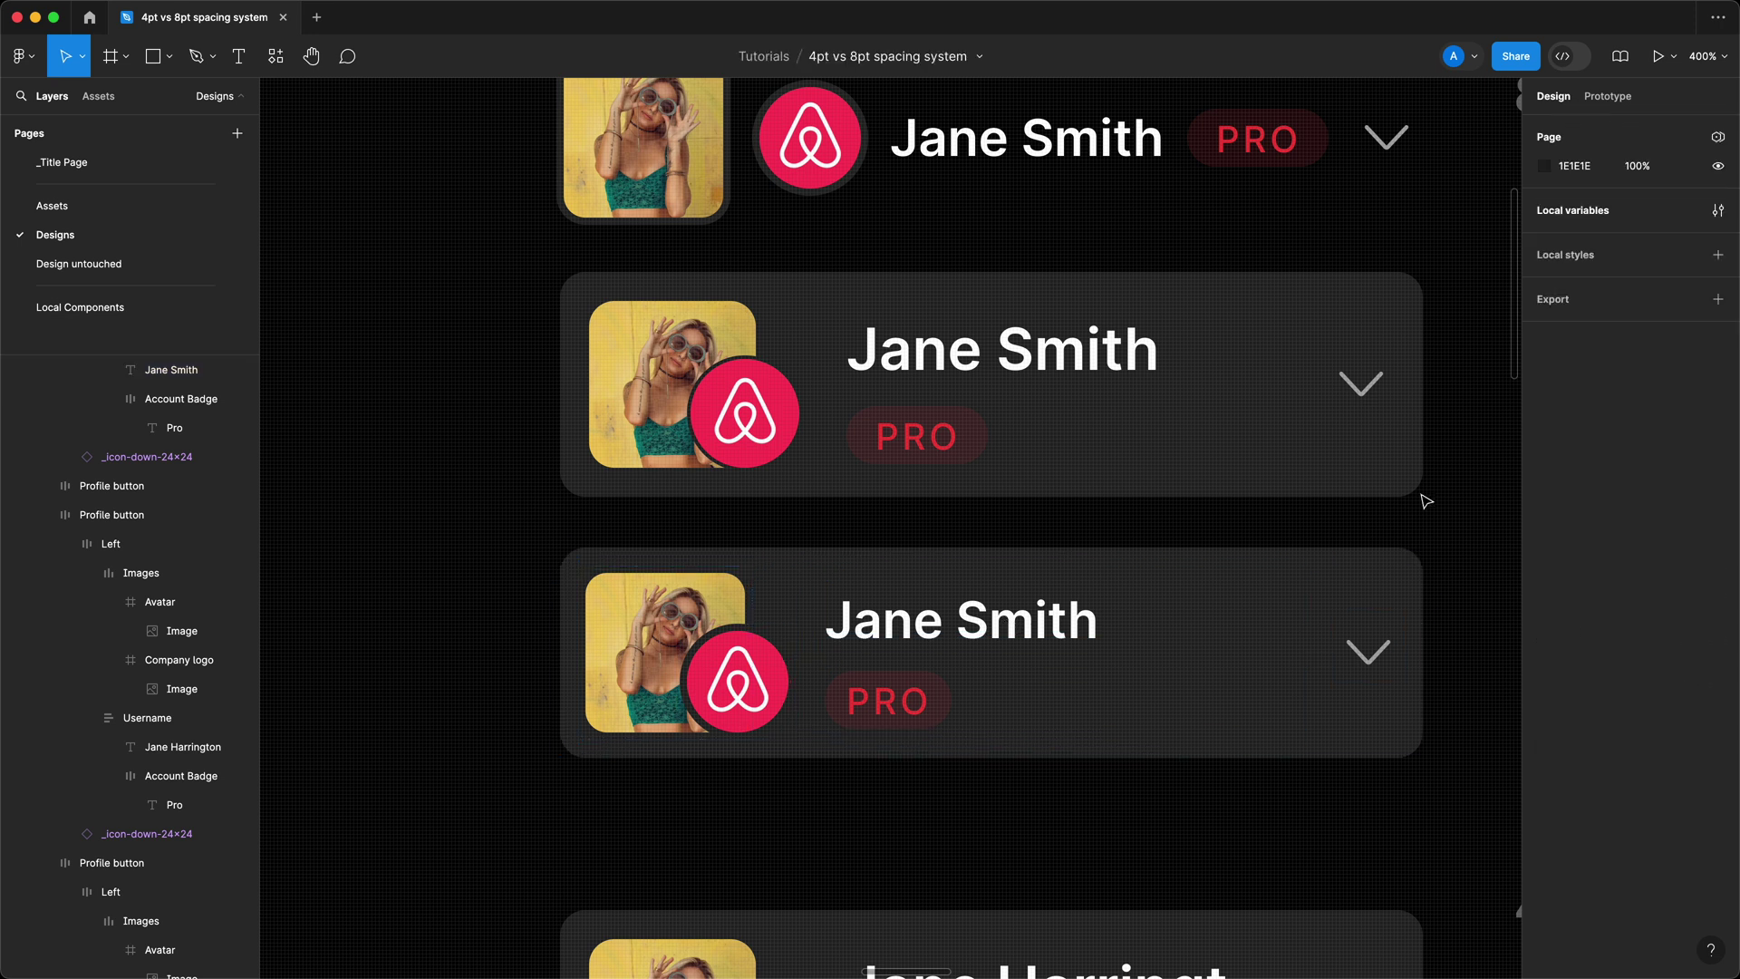
click(1287, 160)
click(943, 434)
double_click(943, 434)
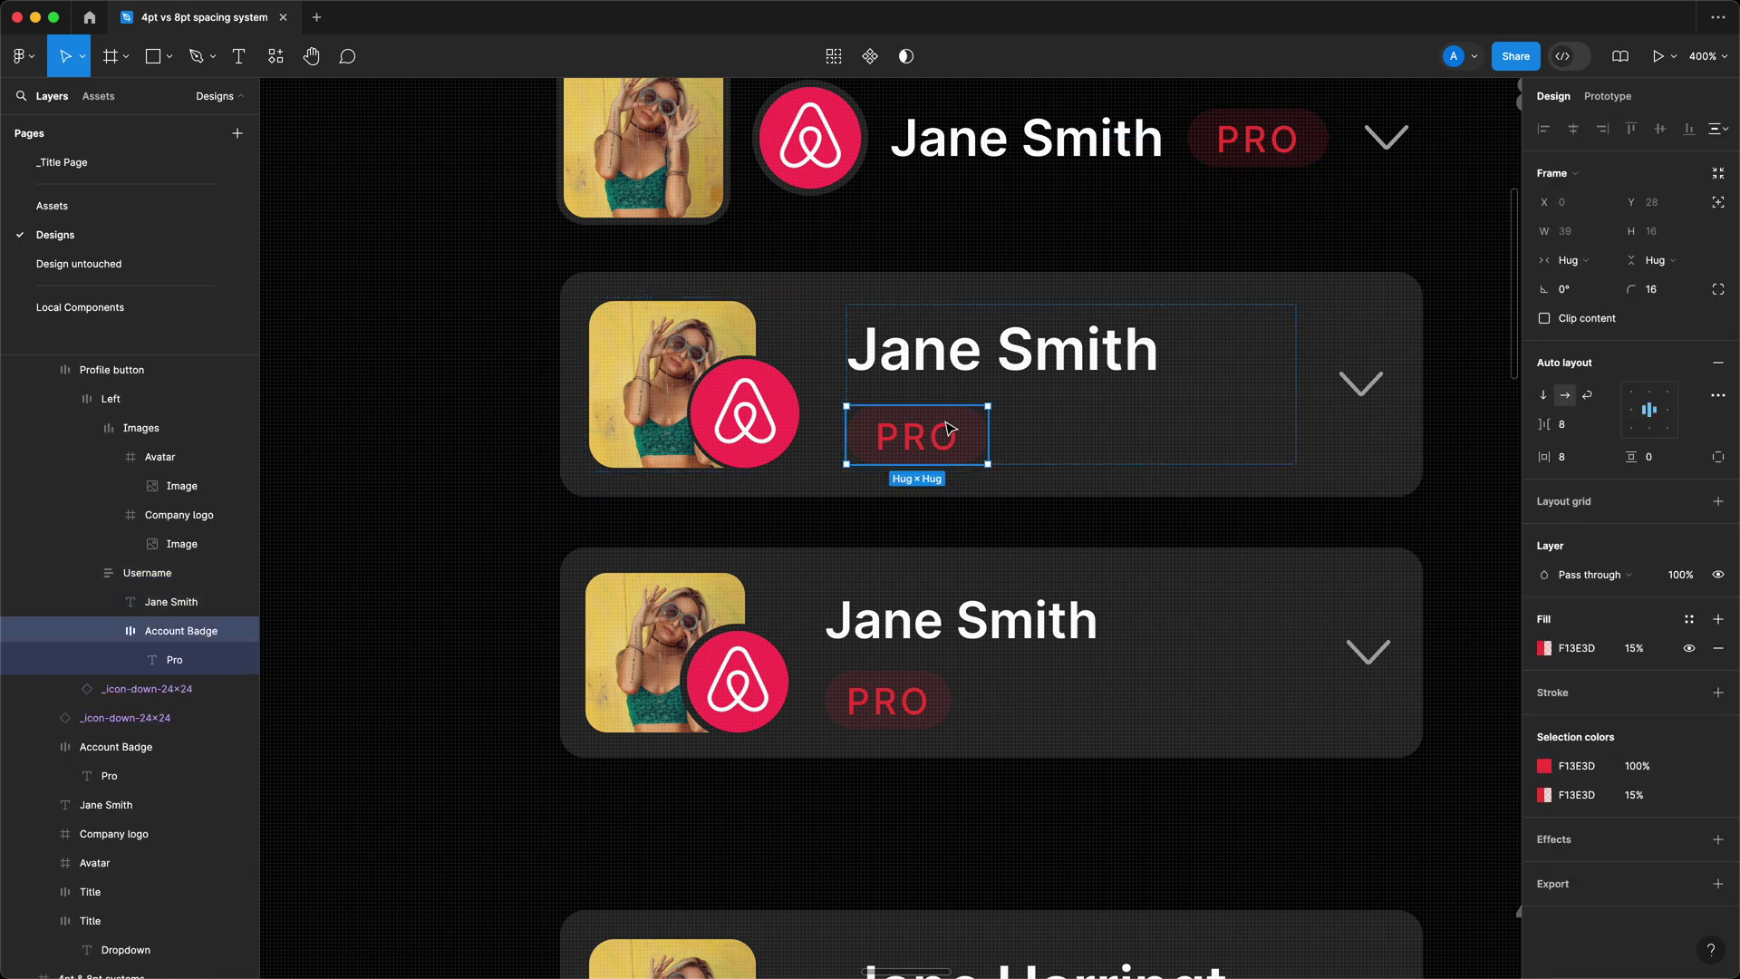
double_click(947, 429)
key(shift+Return)
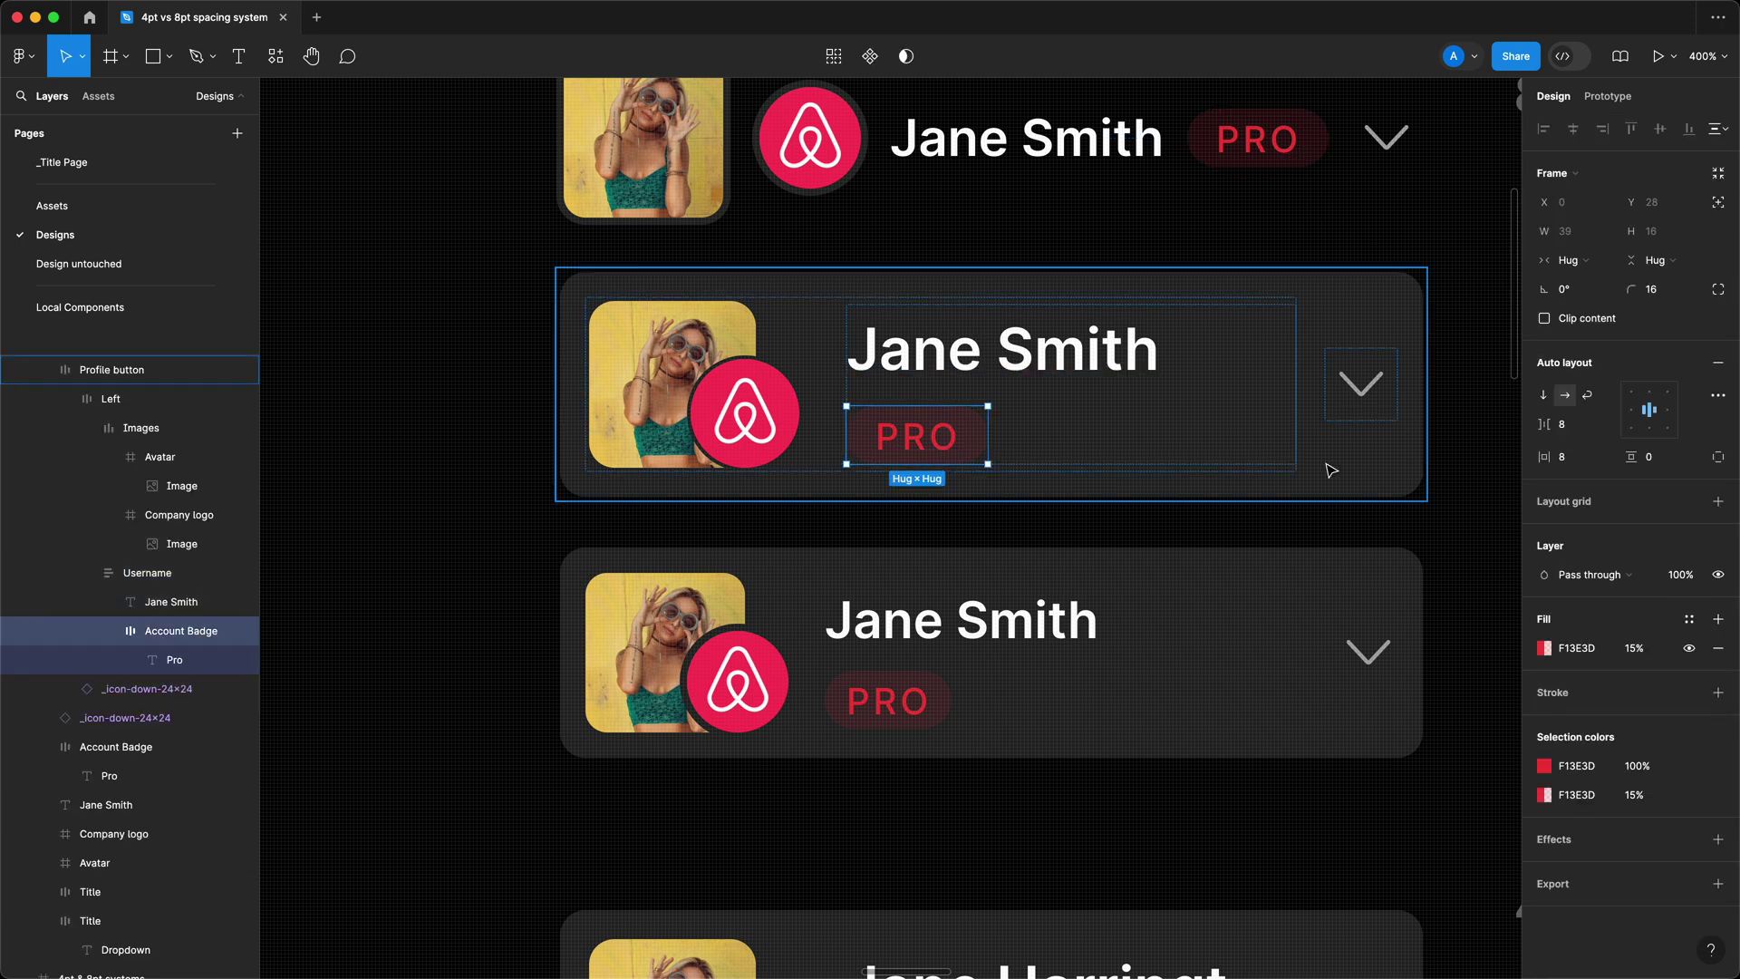
click(1588, 460)
text(0)
key(Up)
key(Up)
key(Up)
key(Up)
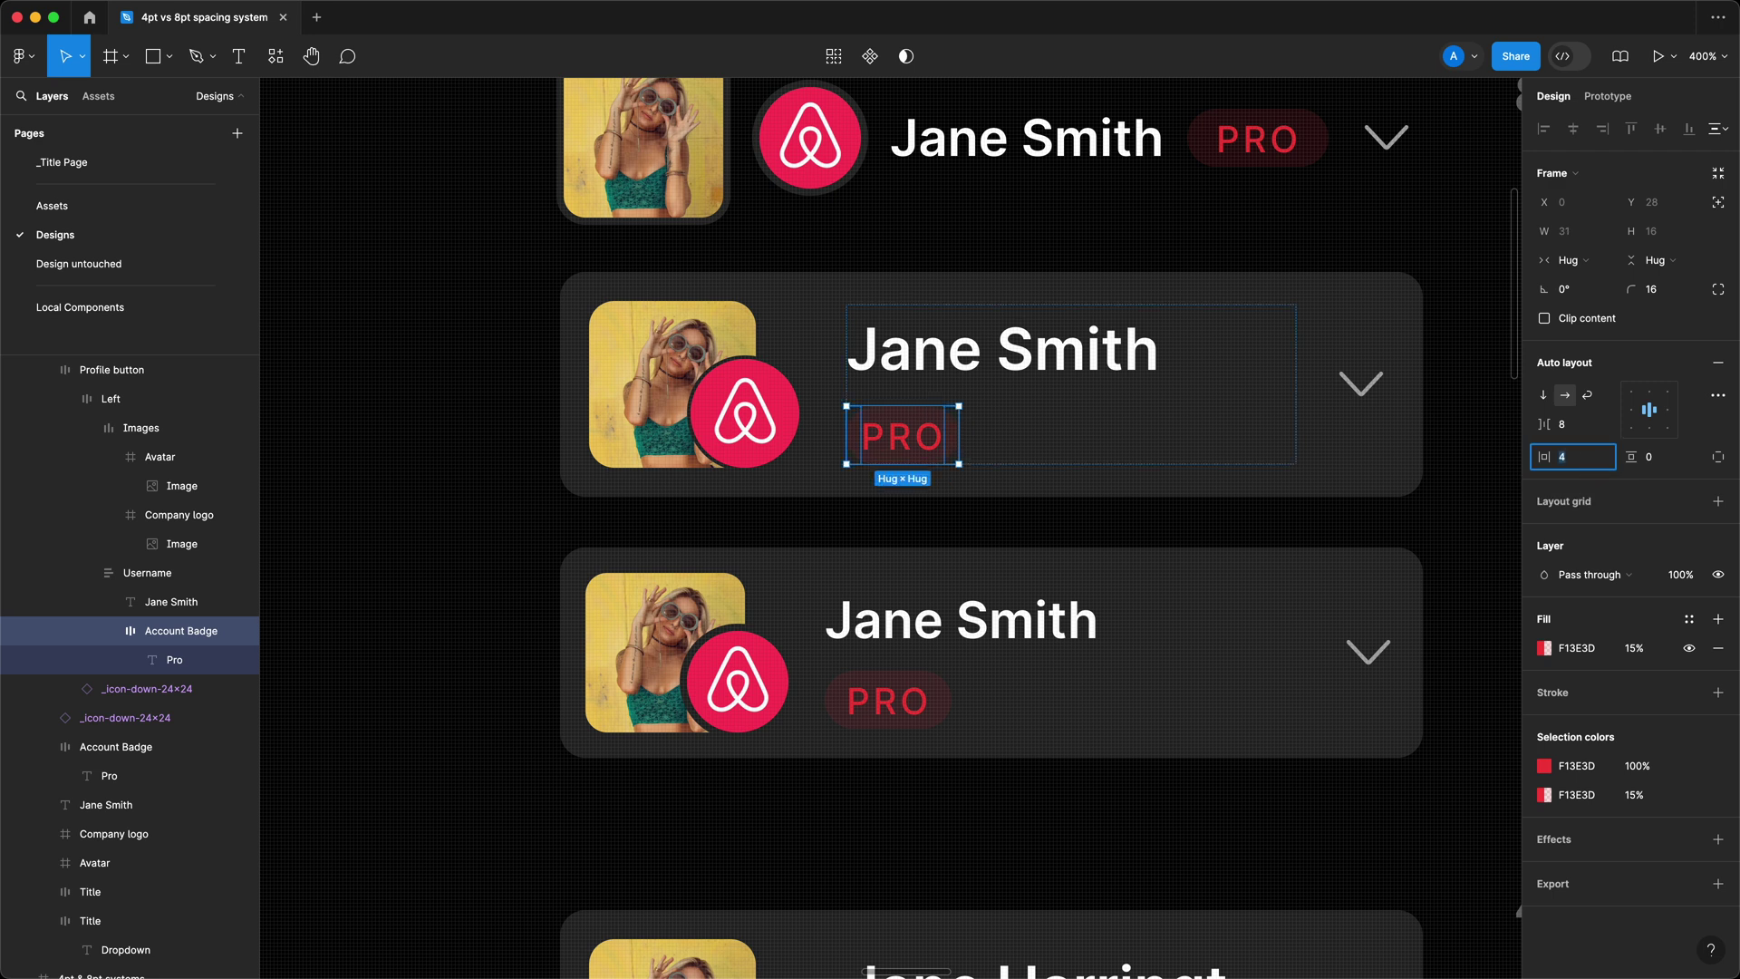
text(8)
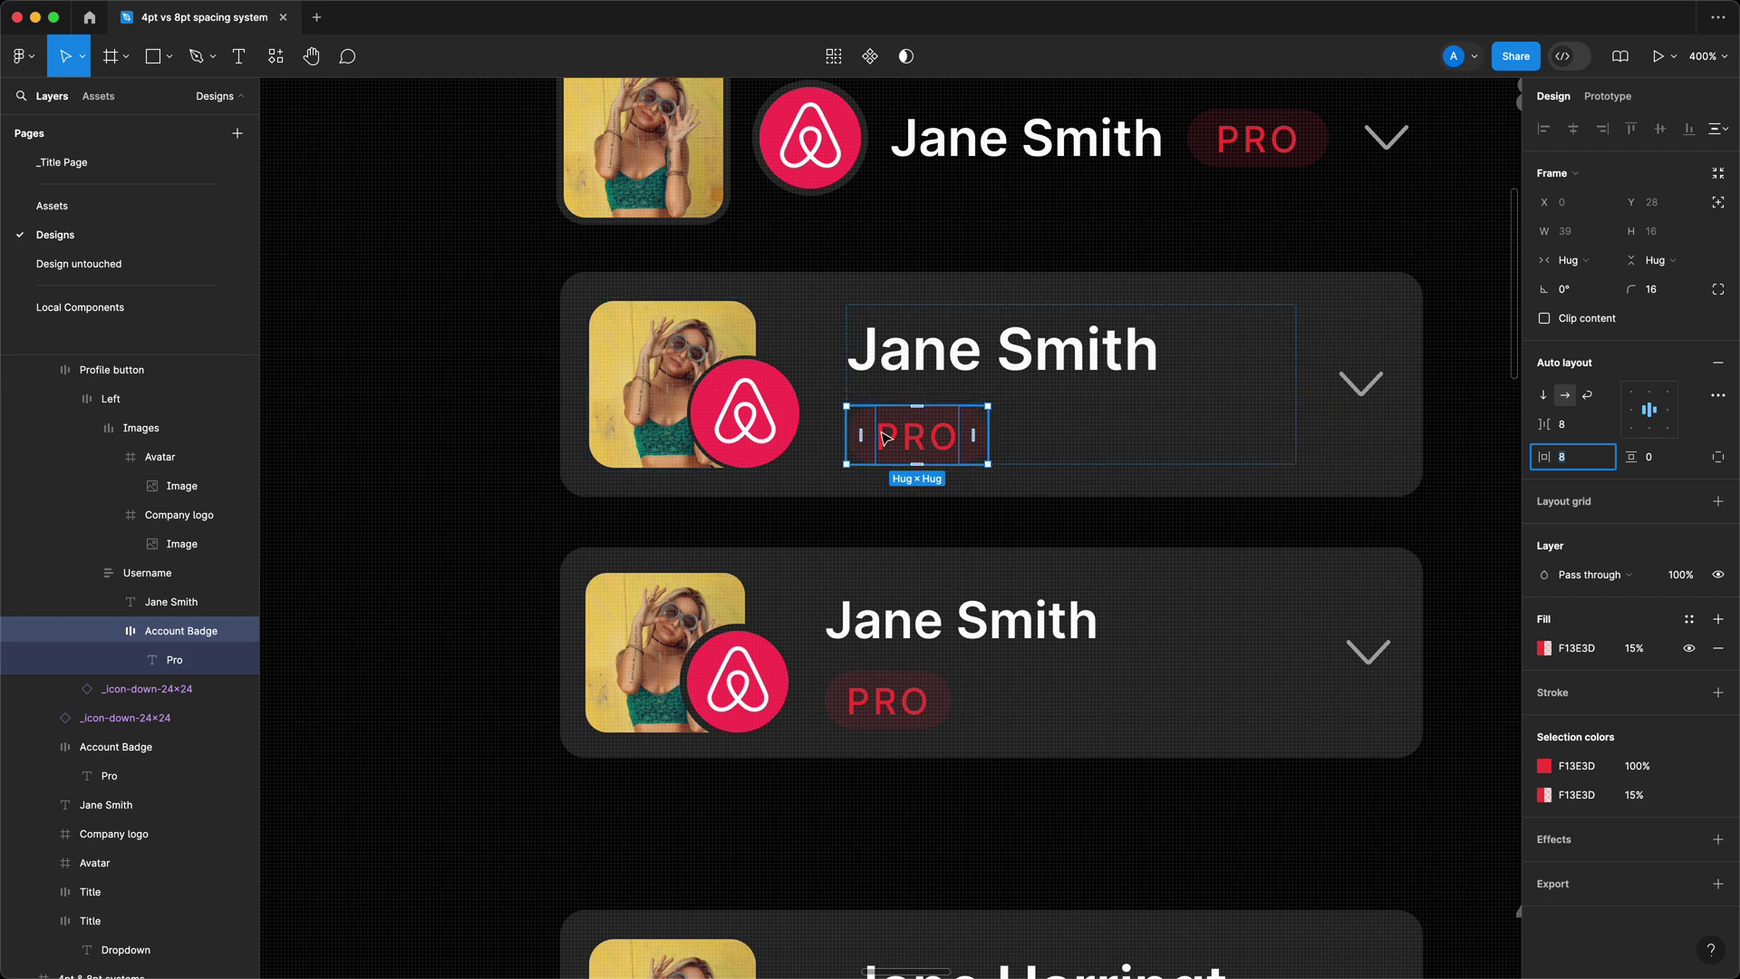
scroll(1012, 511, down, 1)
scroll(1092, 507, down, 2)
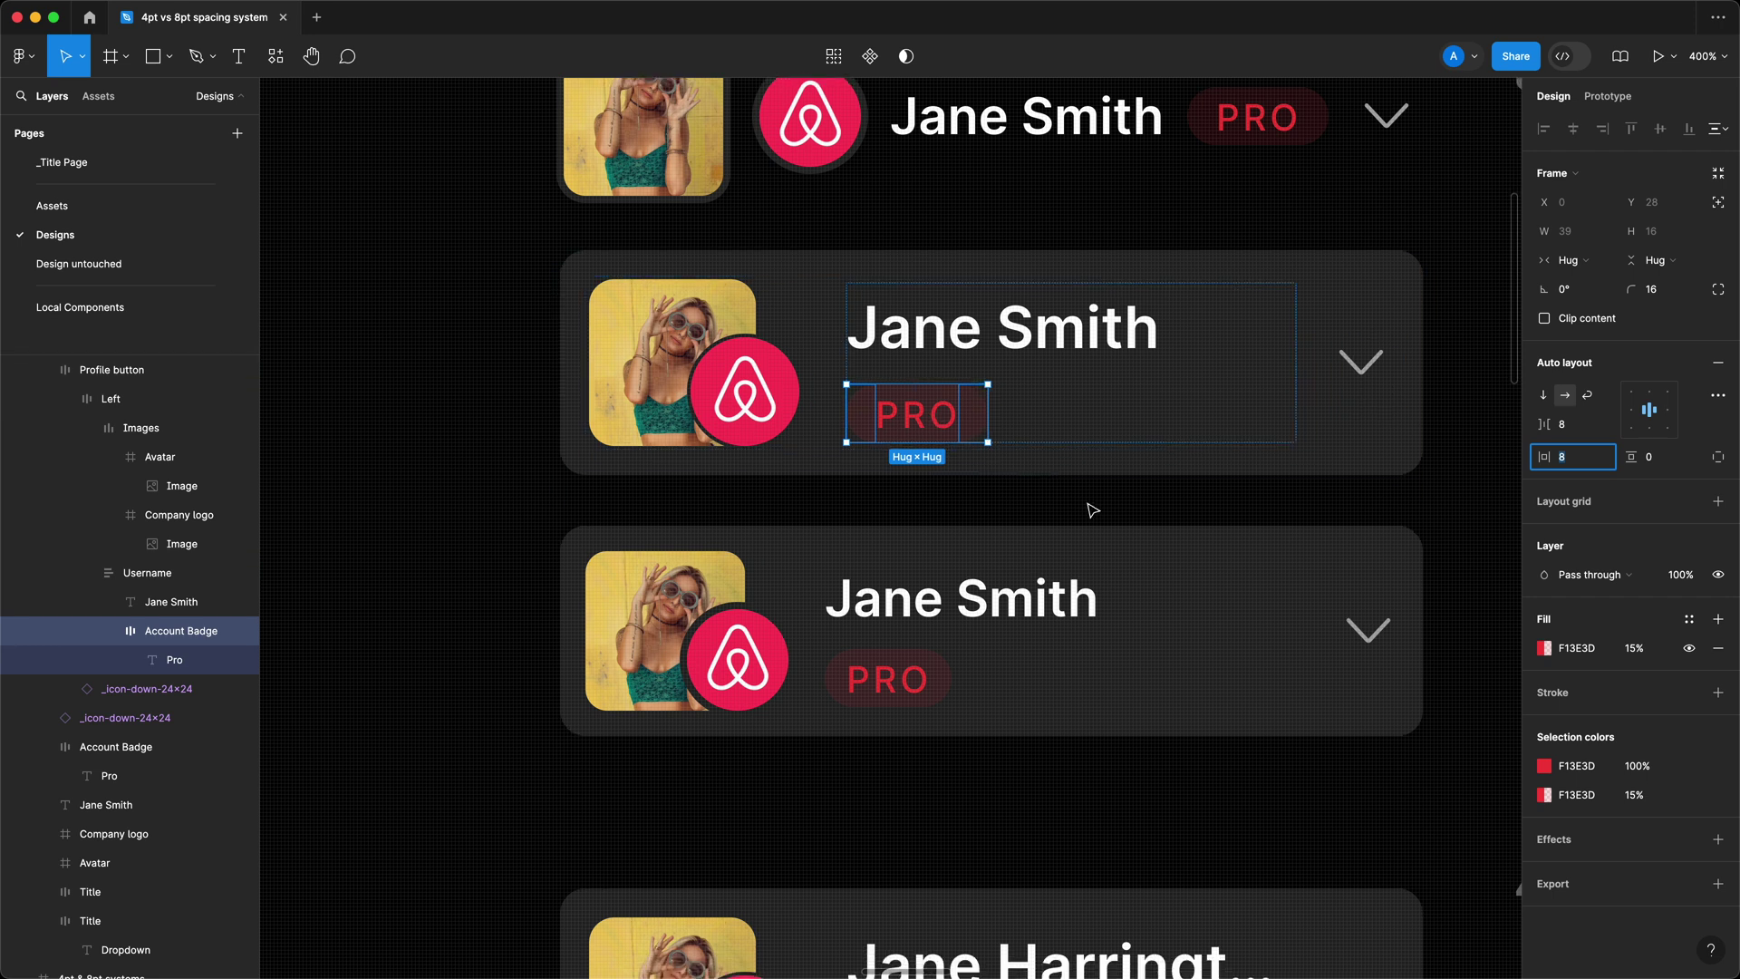
click(881, 695)
click(881, 694)
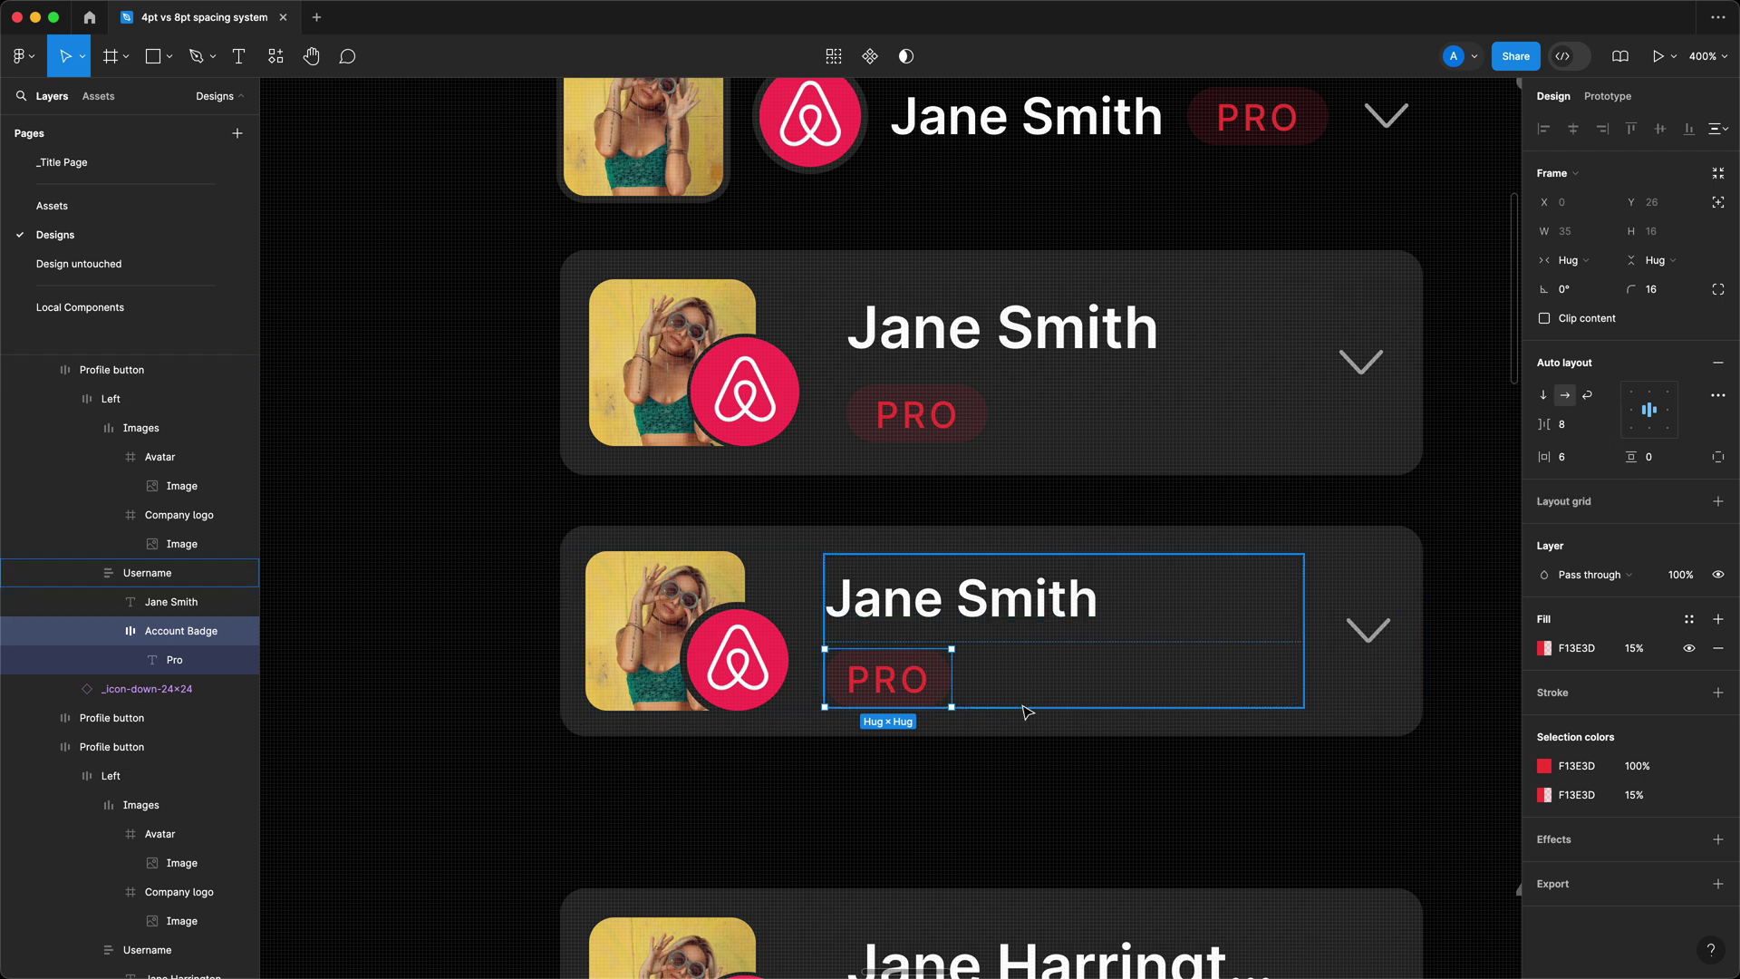
click(1004, 376)
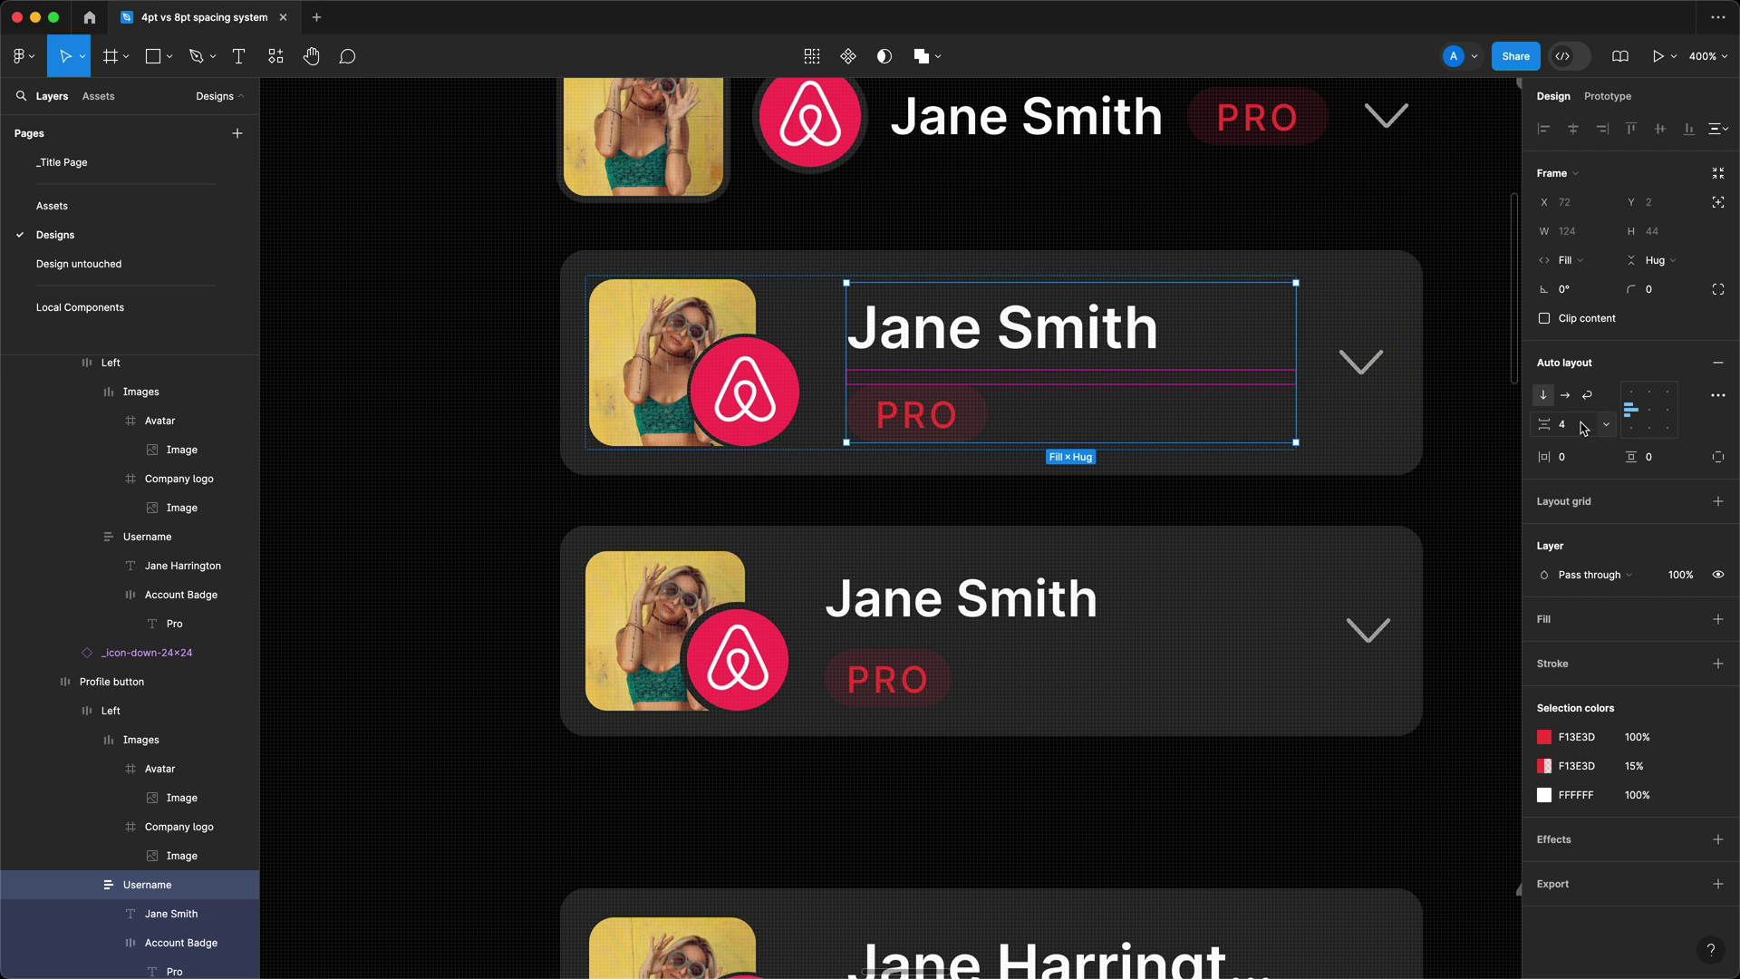
Step: Measure the card spacing from the logo and image group to the name block
key(super+z)
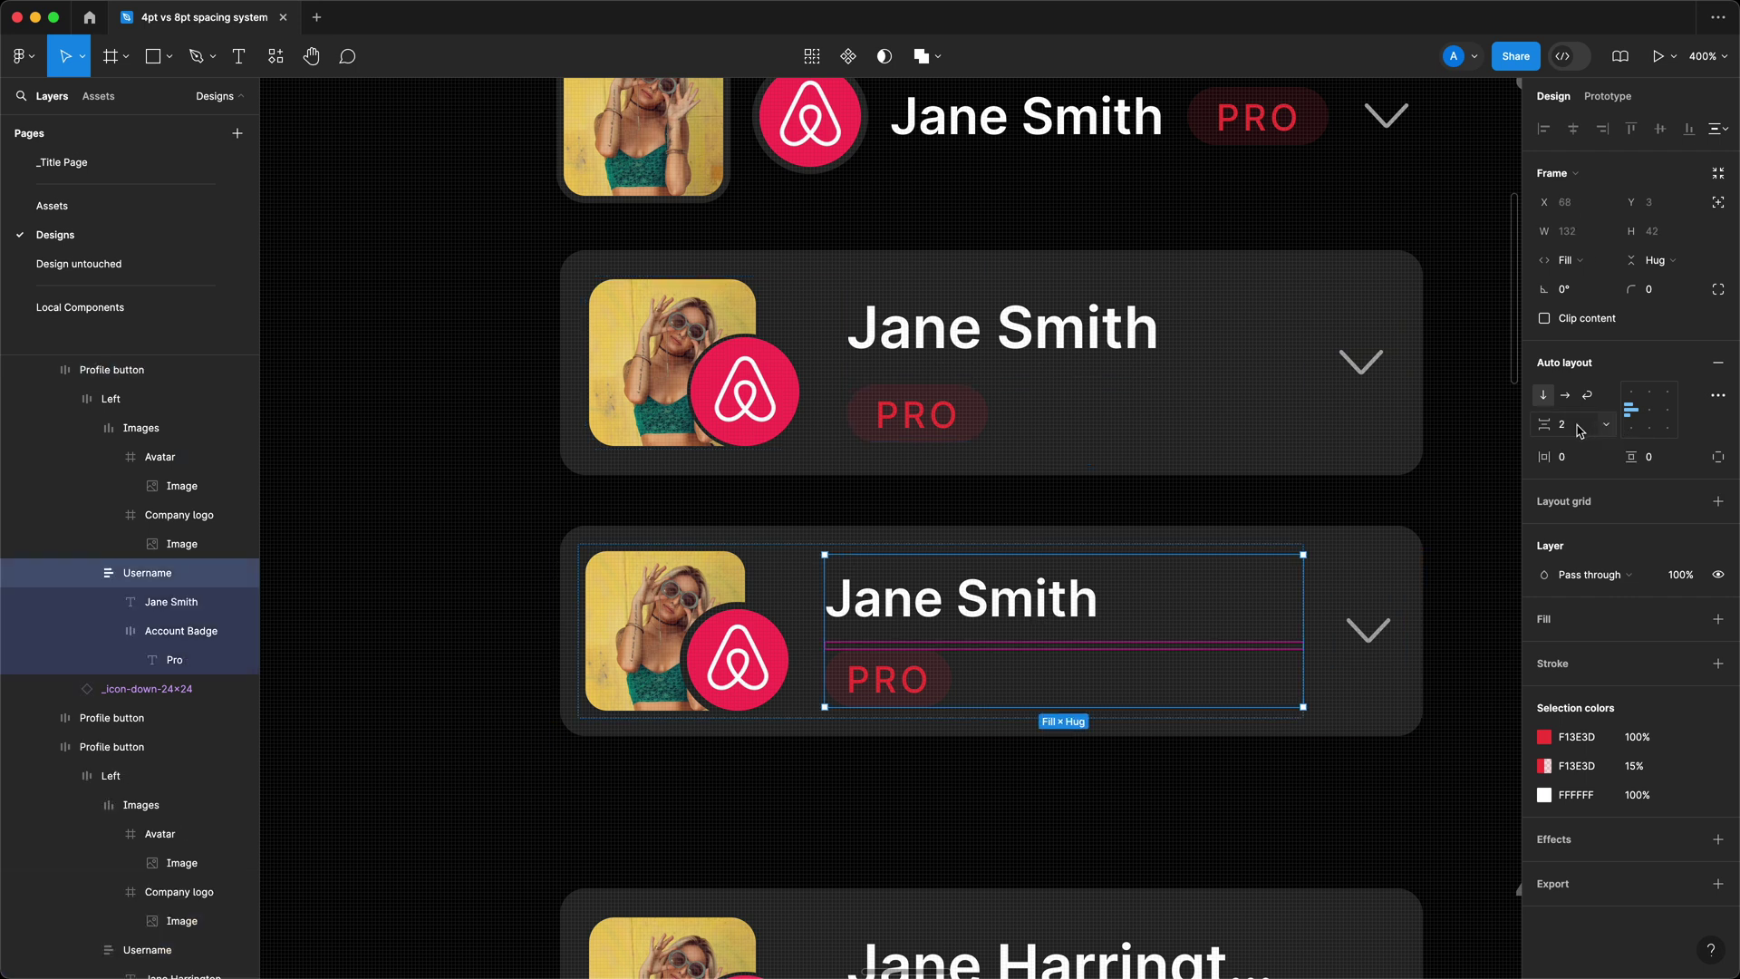
click(840, 517)
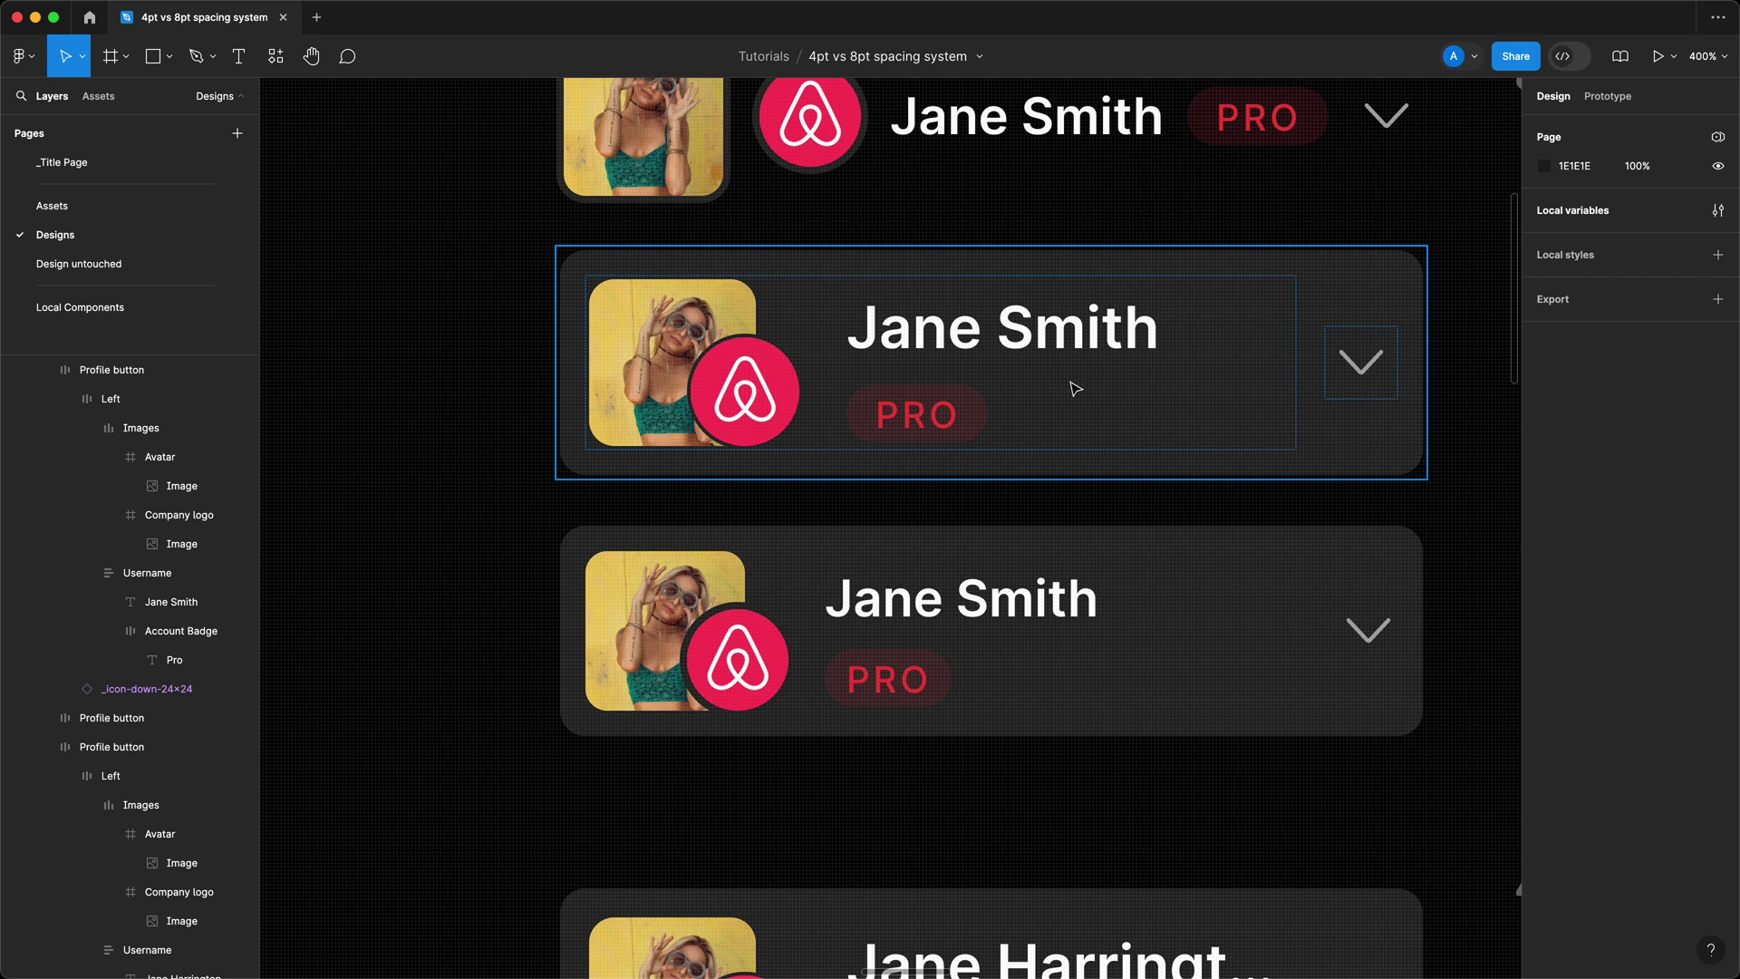
click(748, 402)
key(alt)
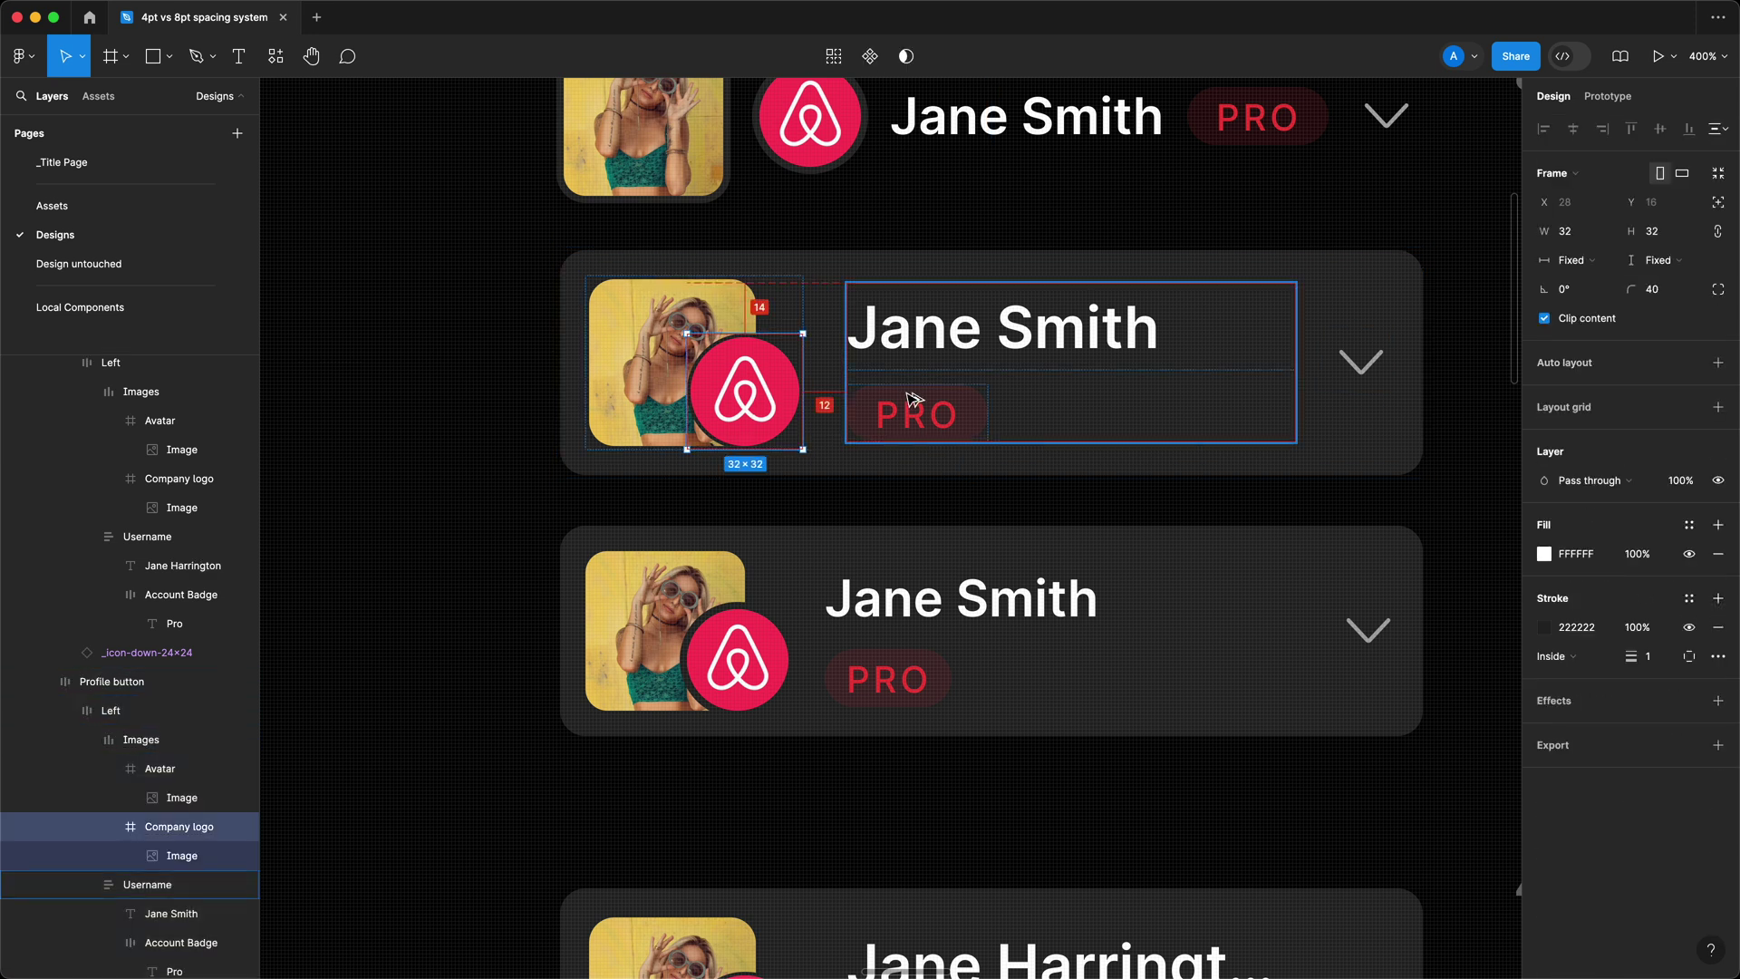
click(730, 627)
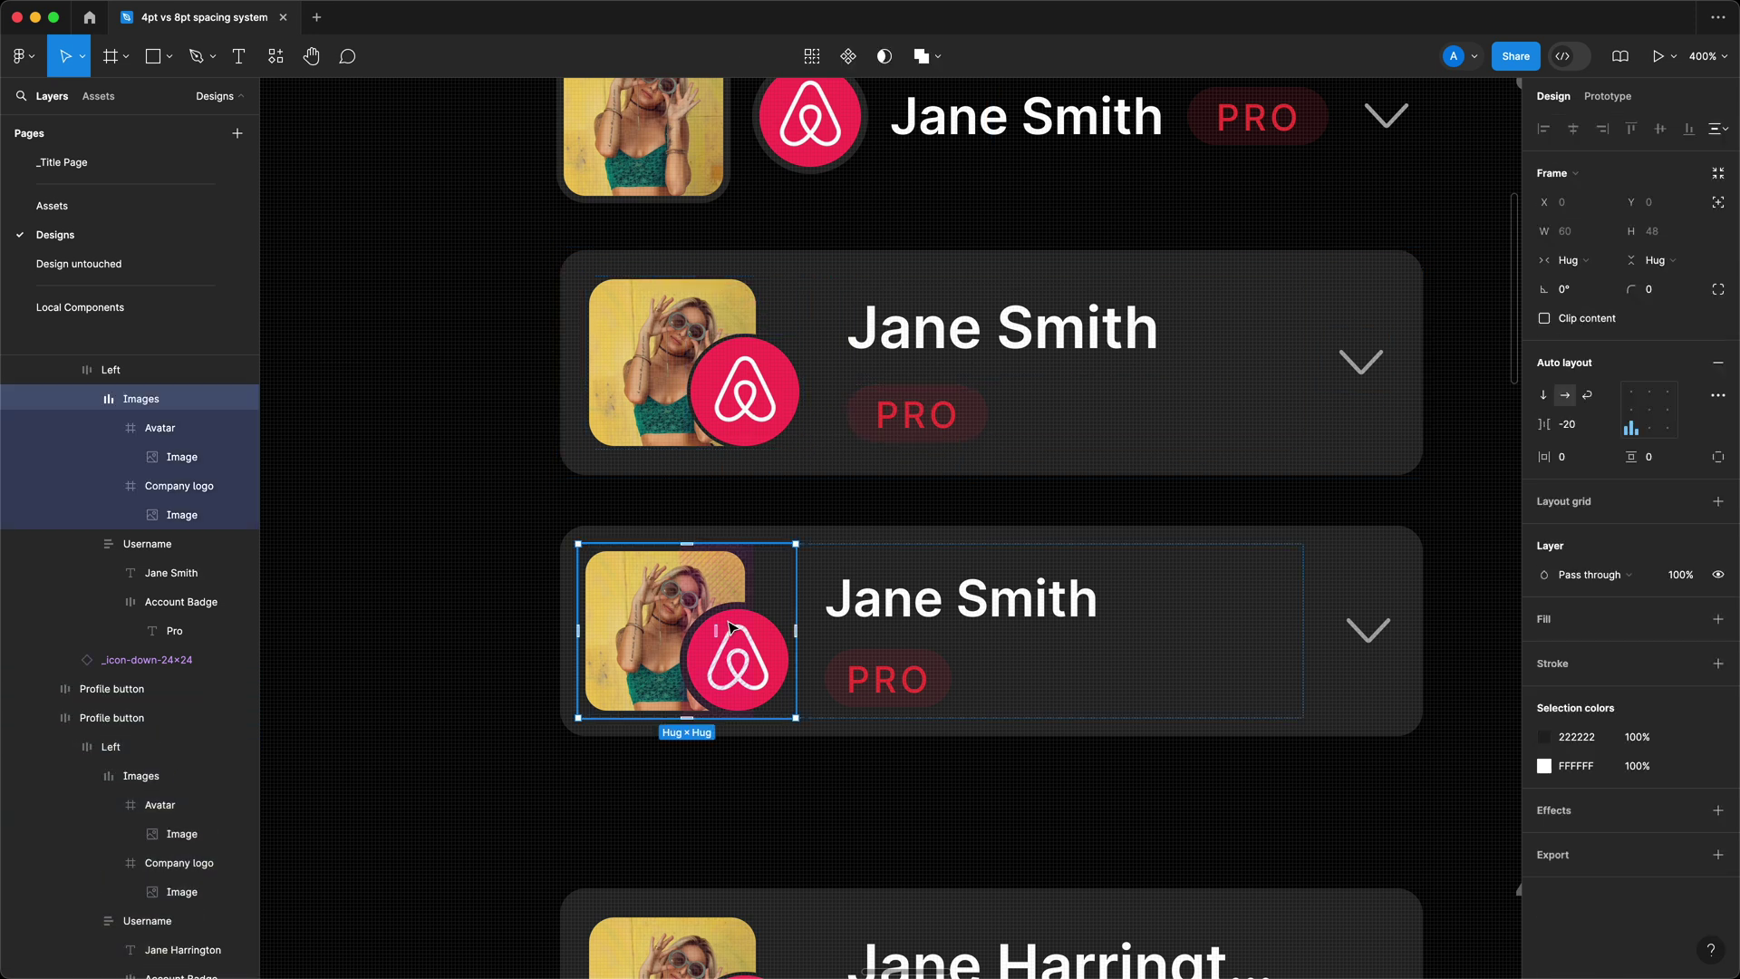
key(alt)
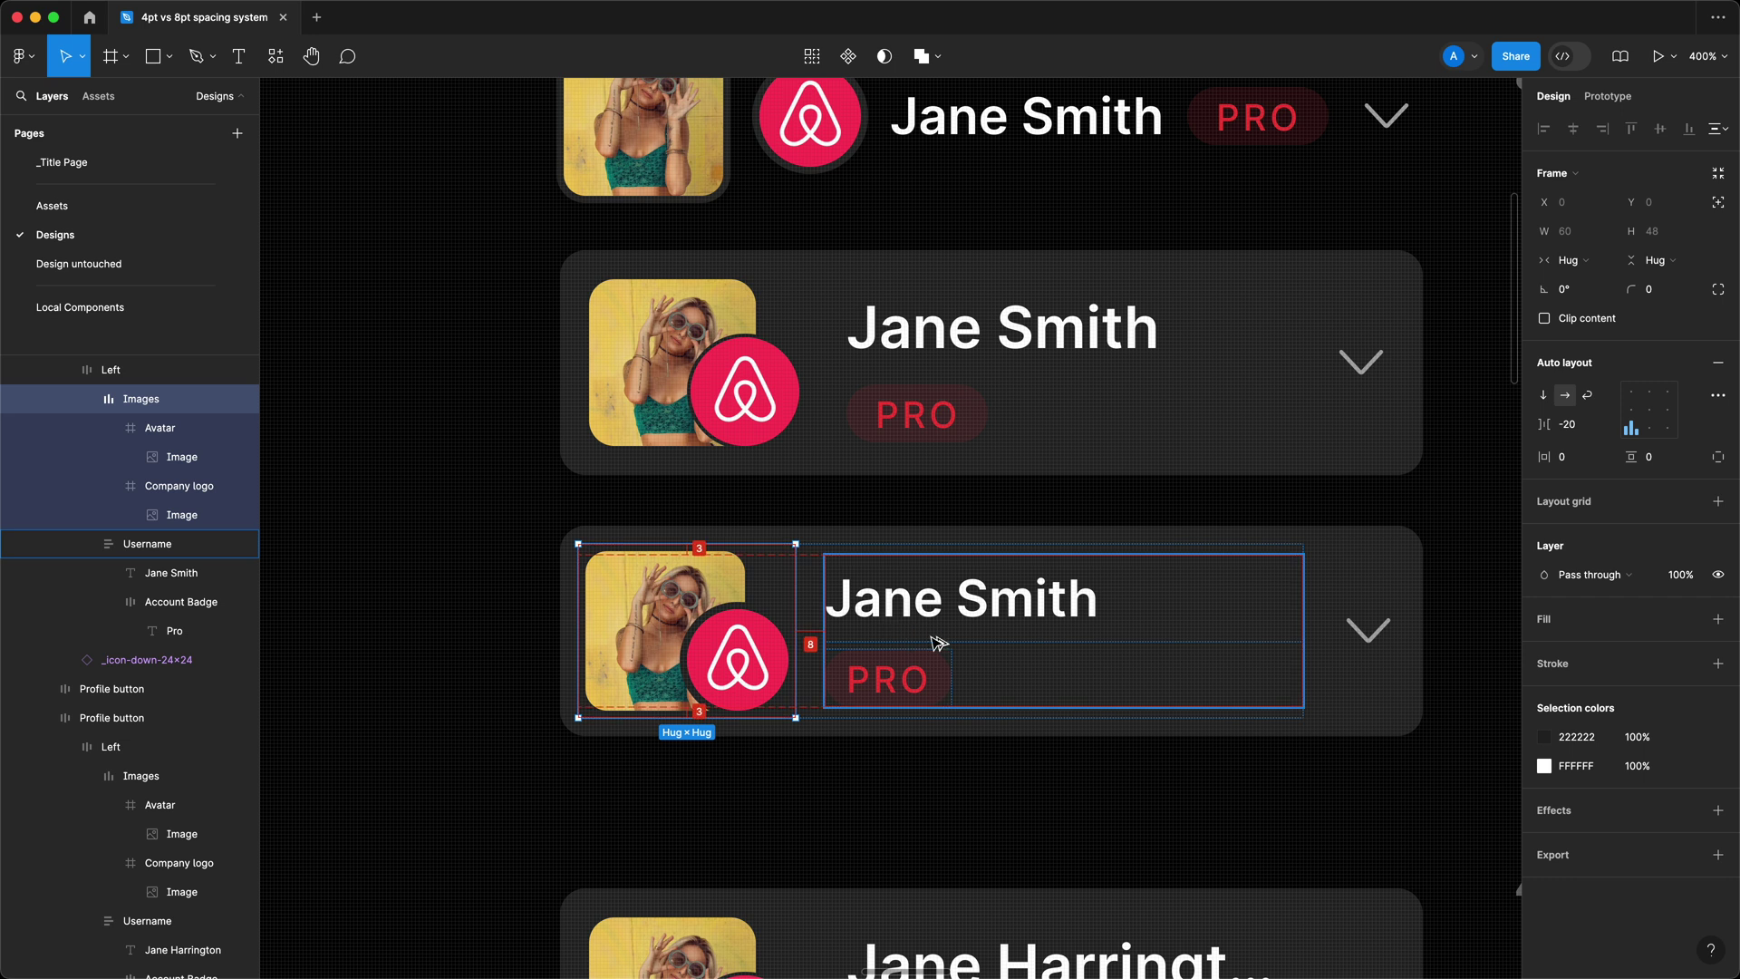
click(486, 652)
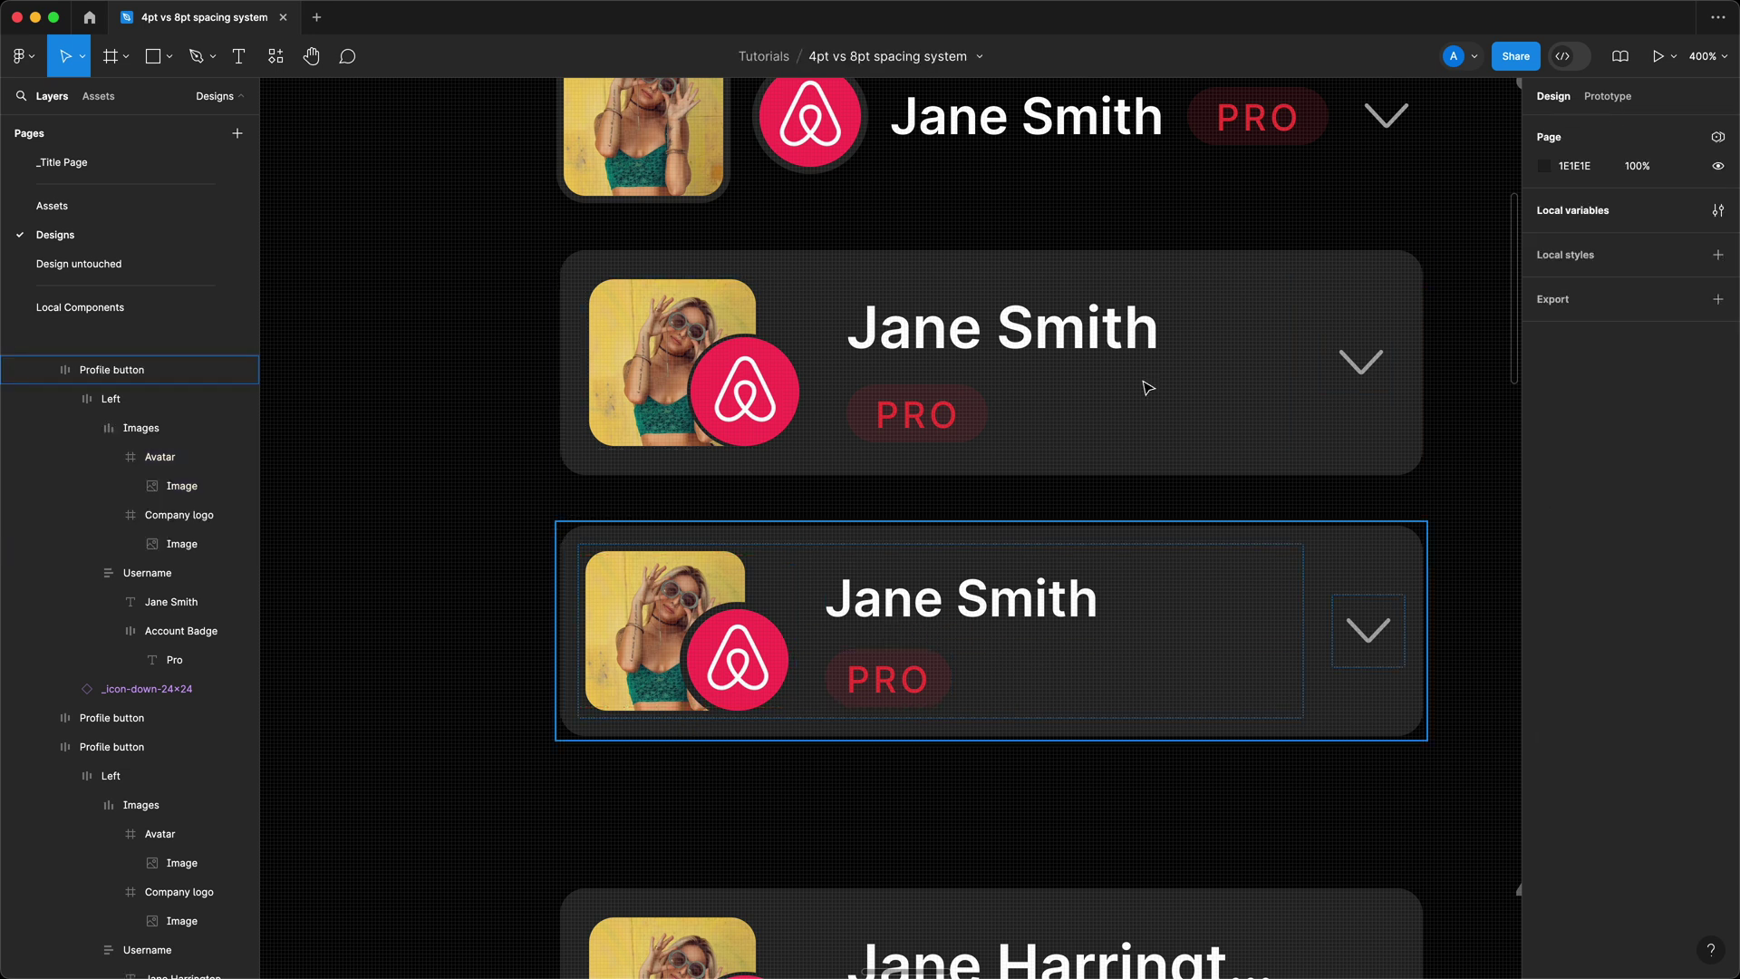
scroll(1247, 493, down, 7)
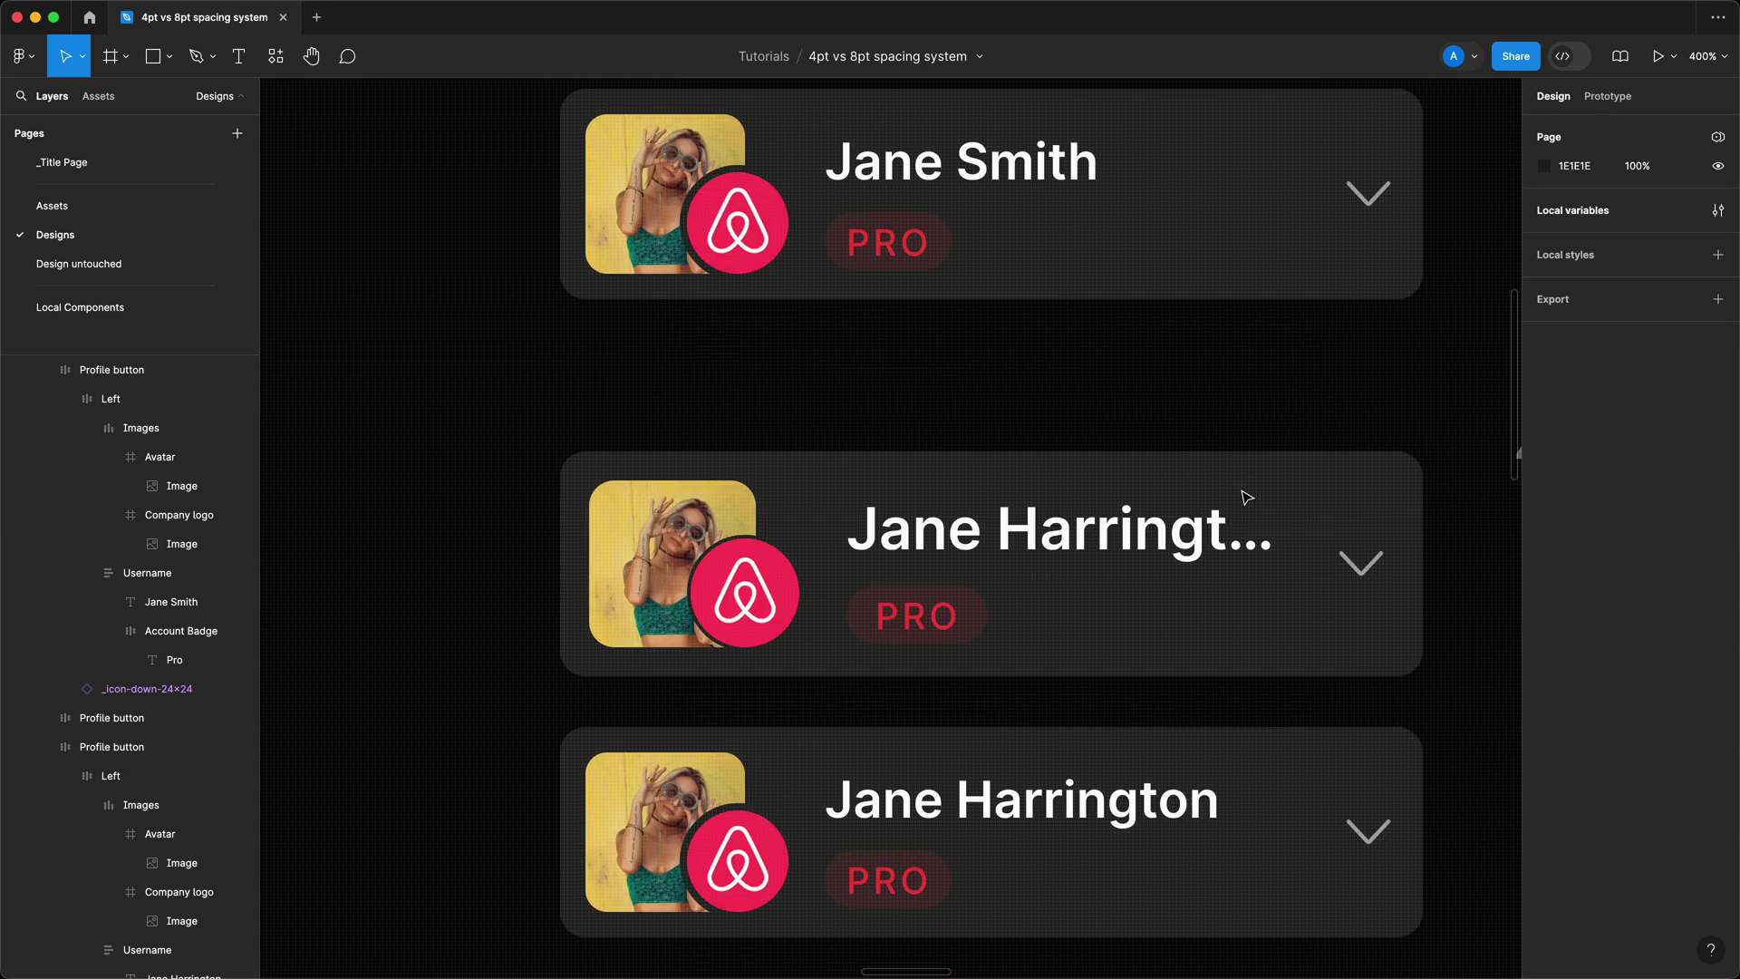
click(1173, 493)
scroll(702, 440, up, 1)
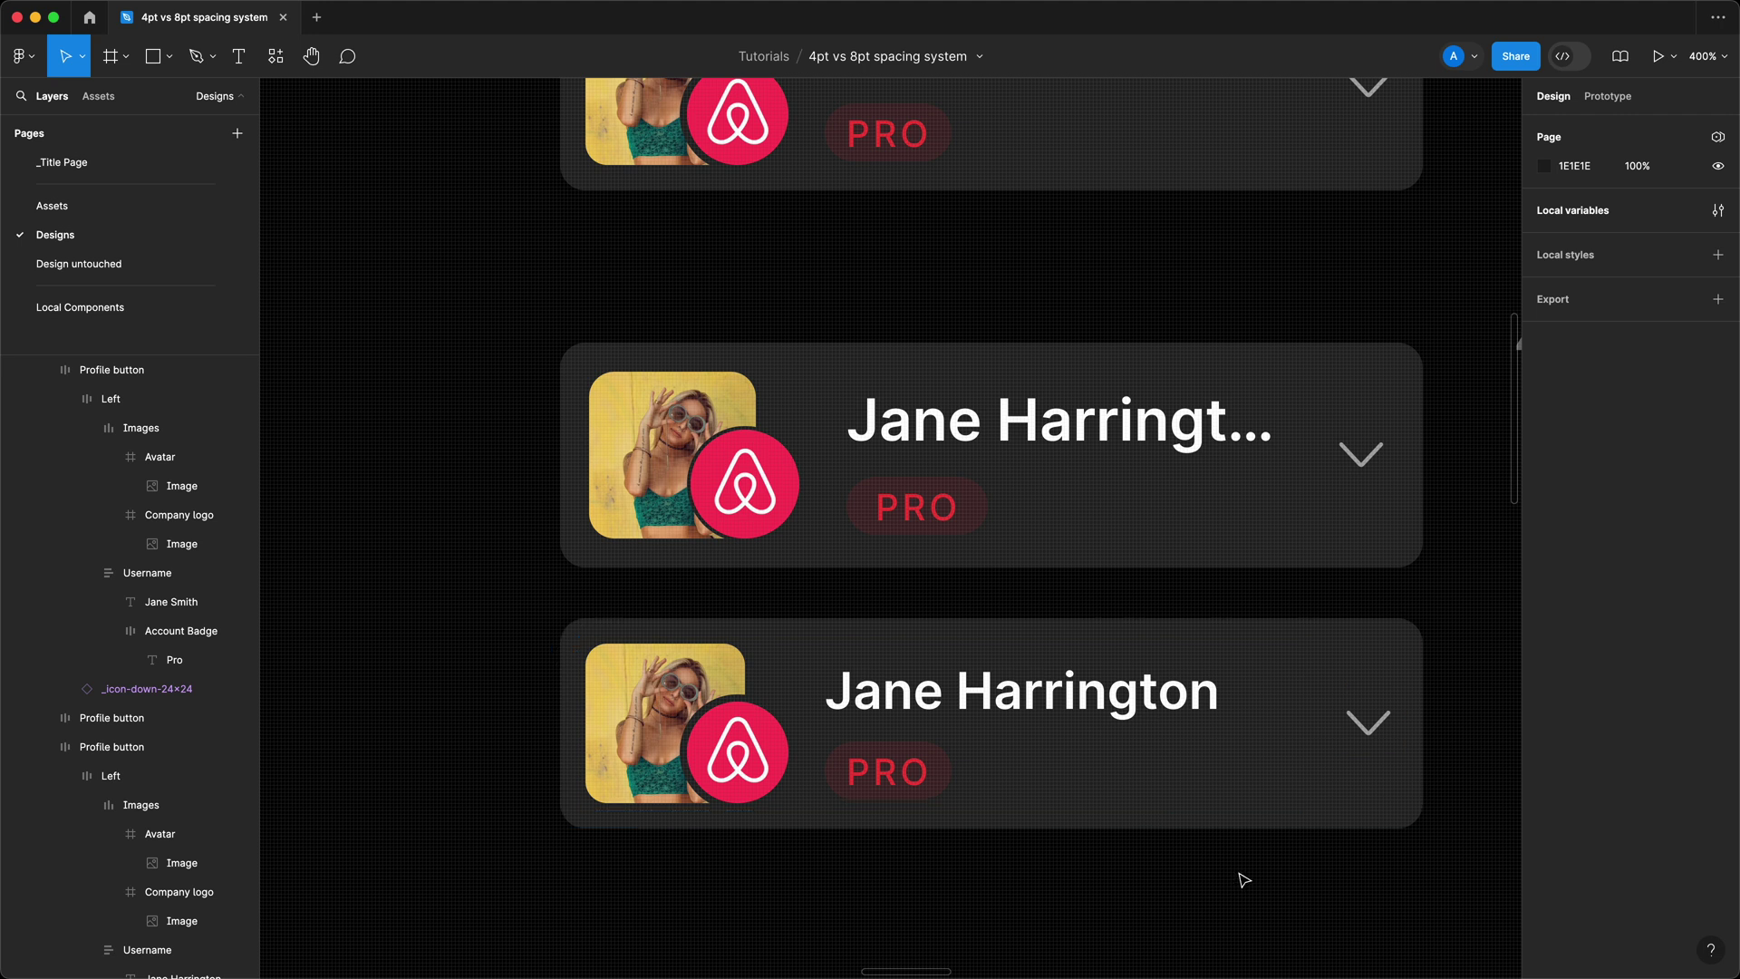
scroll(606, 432, right, 5)
scroll(605, 433, down, 3)
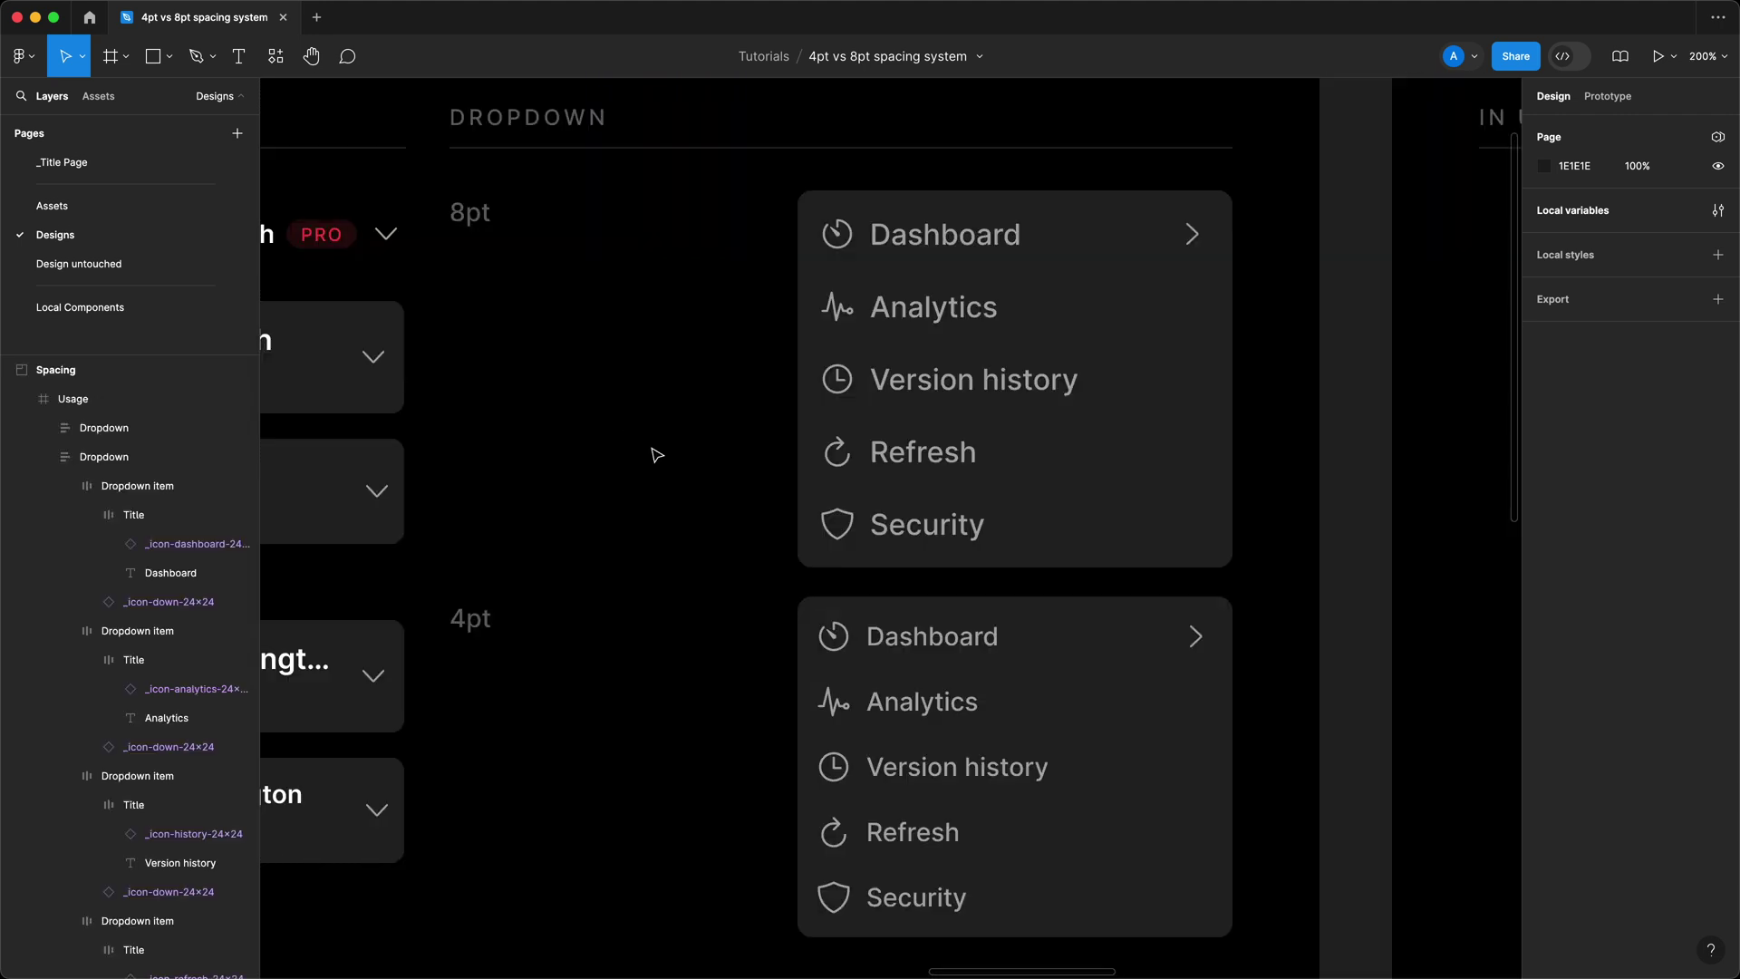
drag(705, 349, 718, 351)
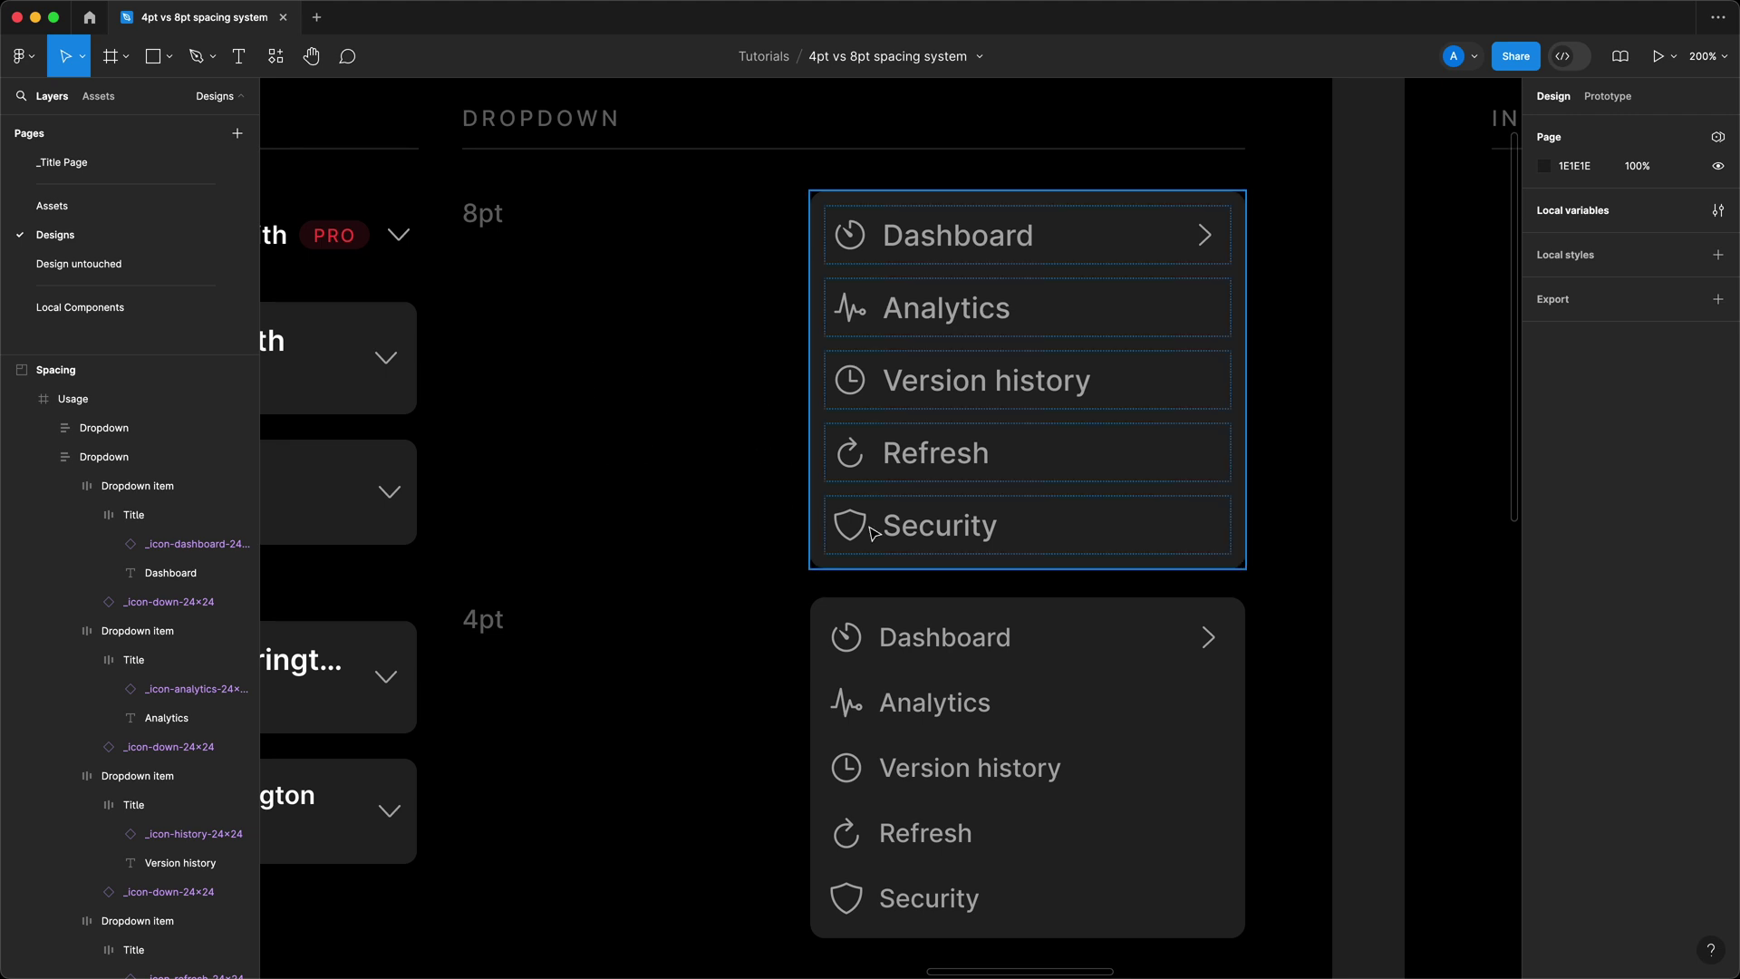
scroll(1015, 422, left, 5)
scroll(1014, 422, down, 1)
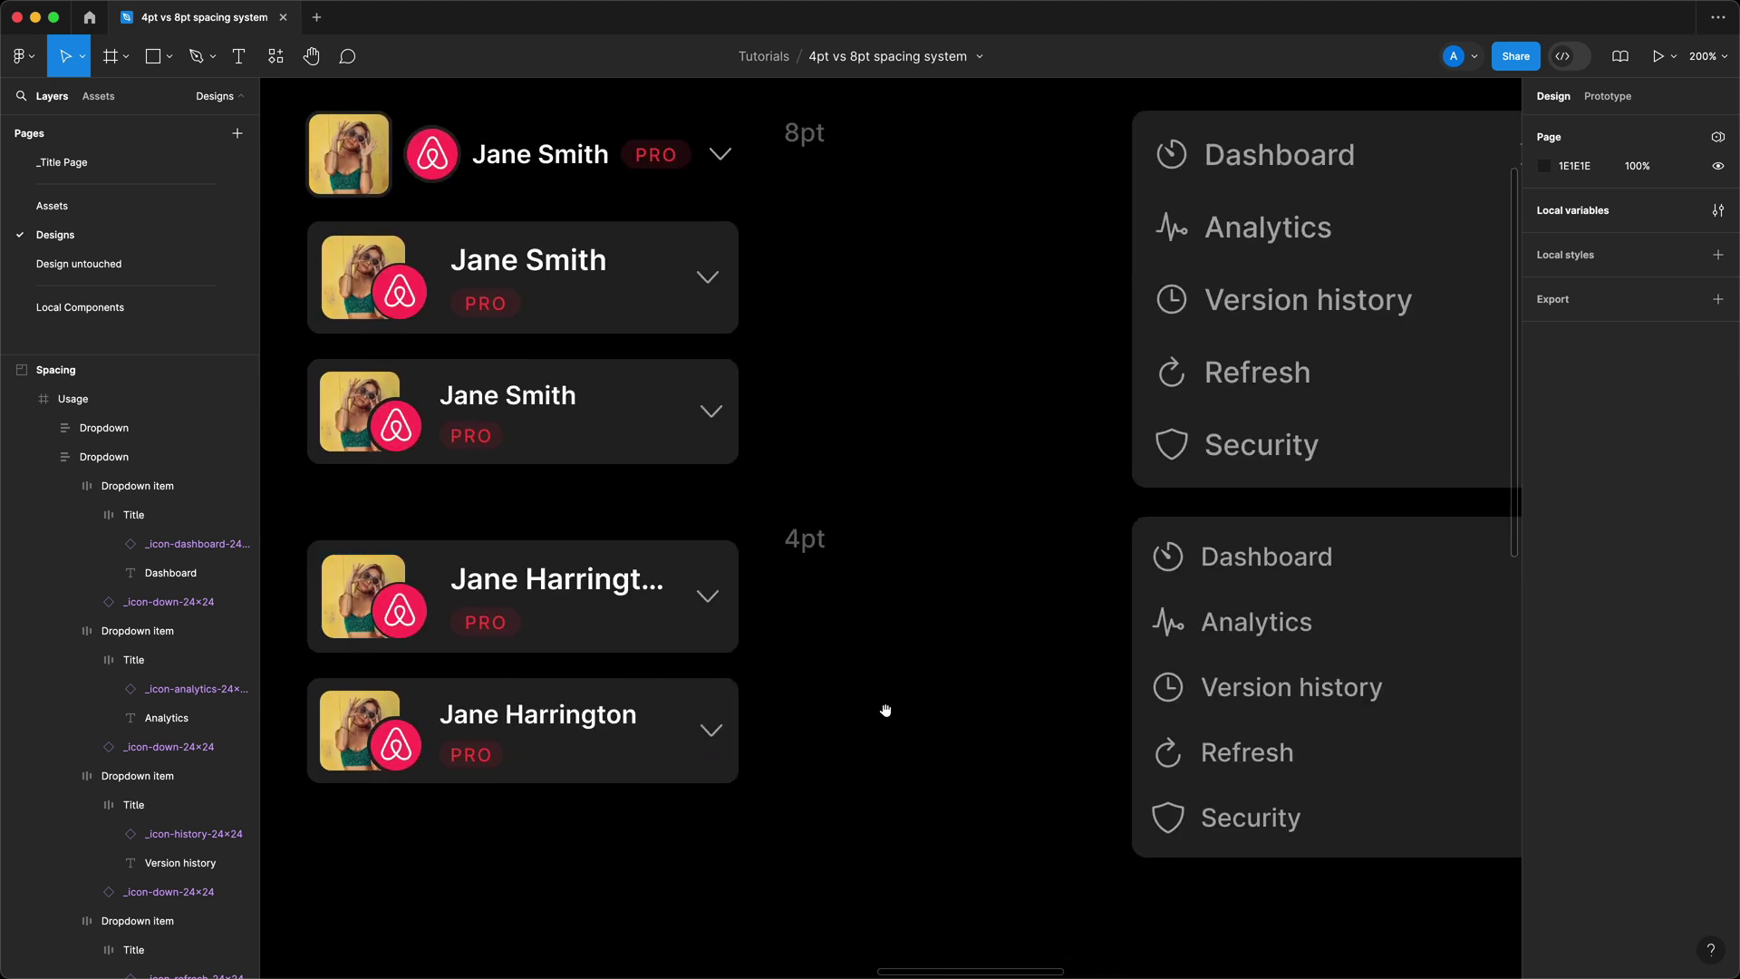
scroll(886, 711, right, 5)
scroll(886, 711, up, 1)
super+click(1078, 238)
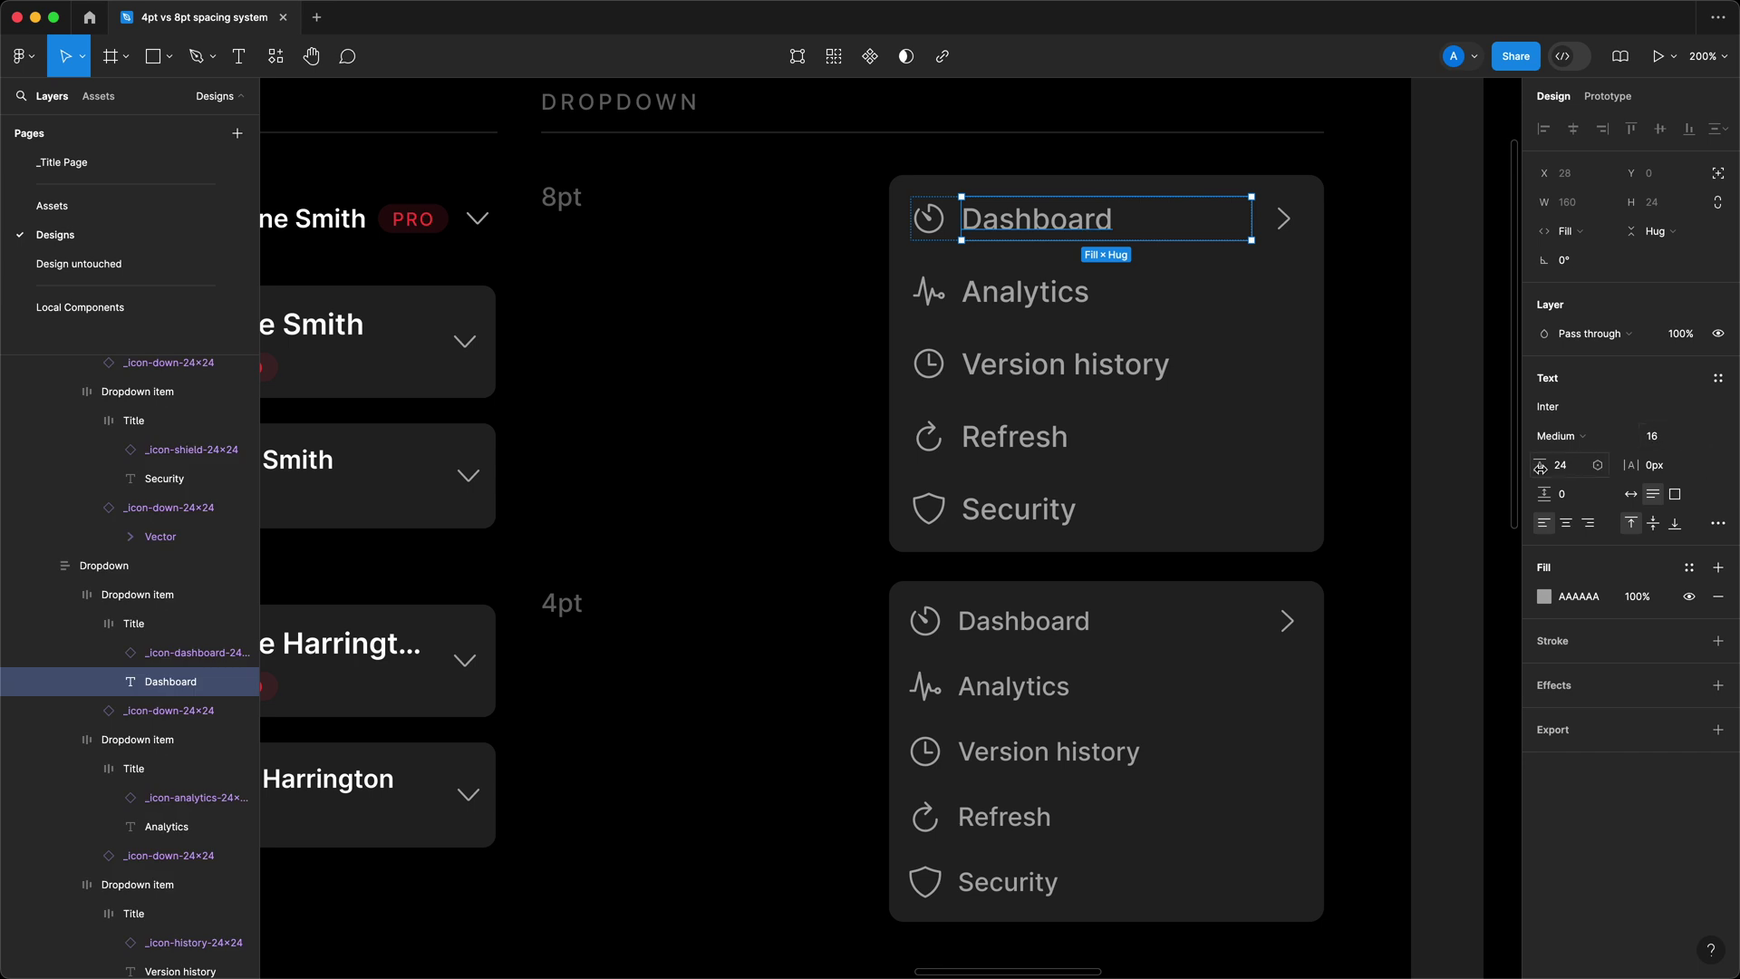
super+click(1054, 635)
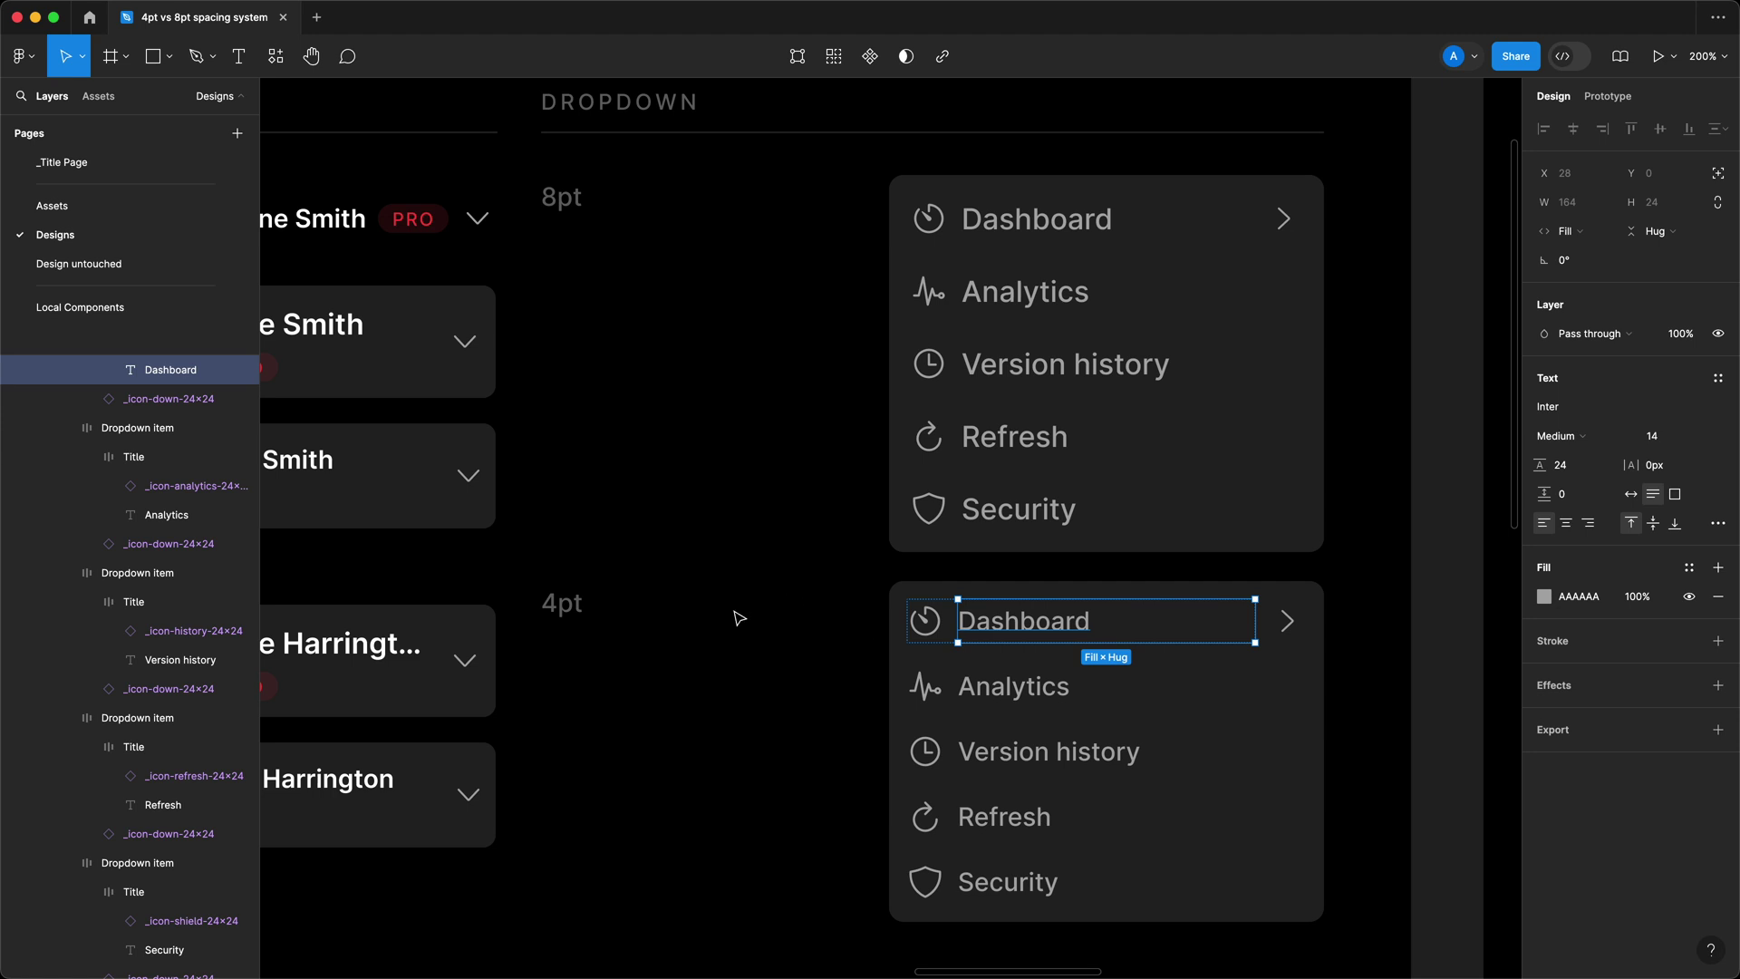
click(1029, 494)
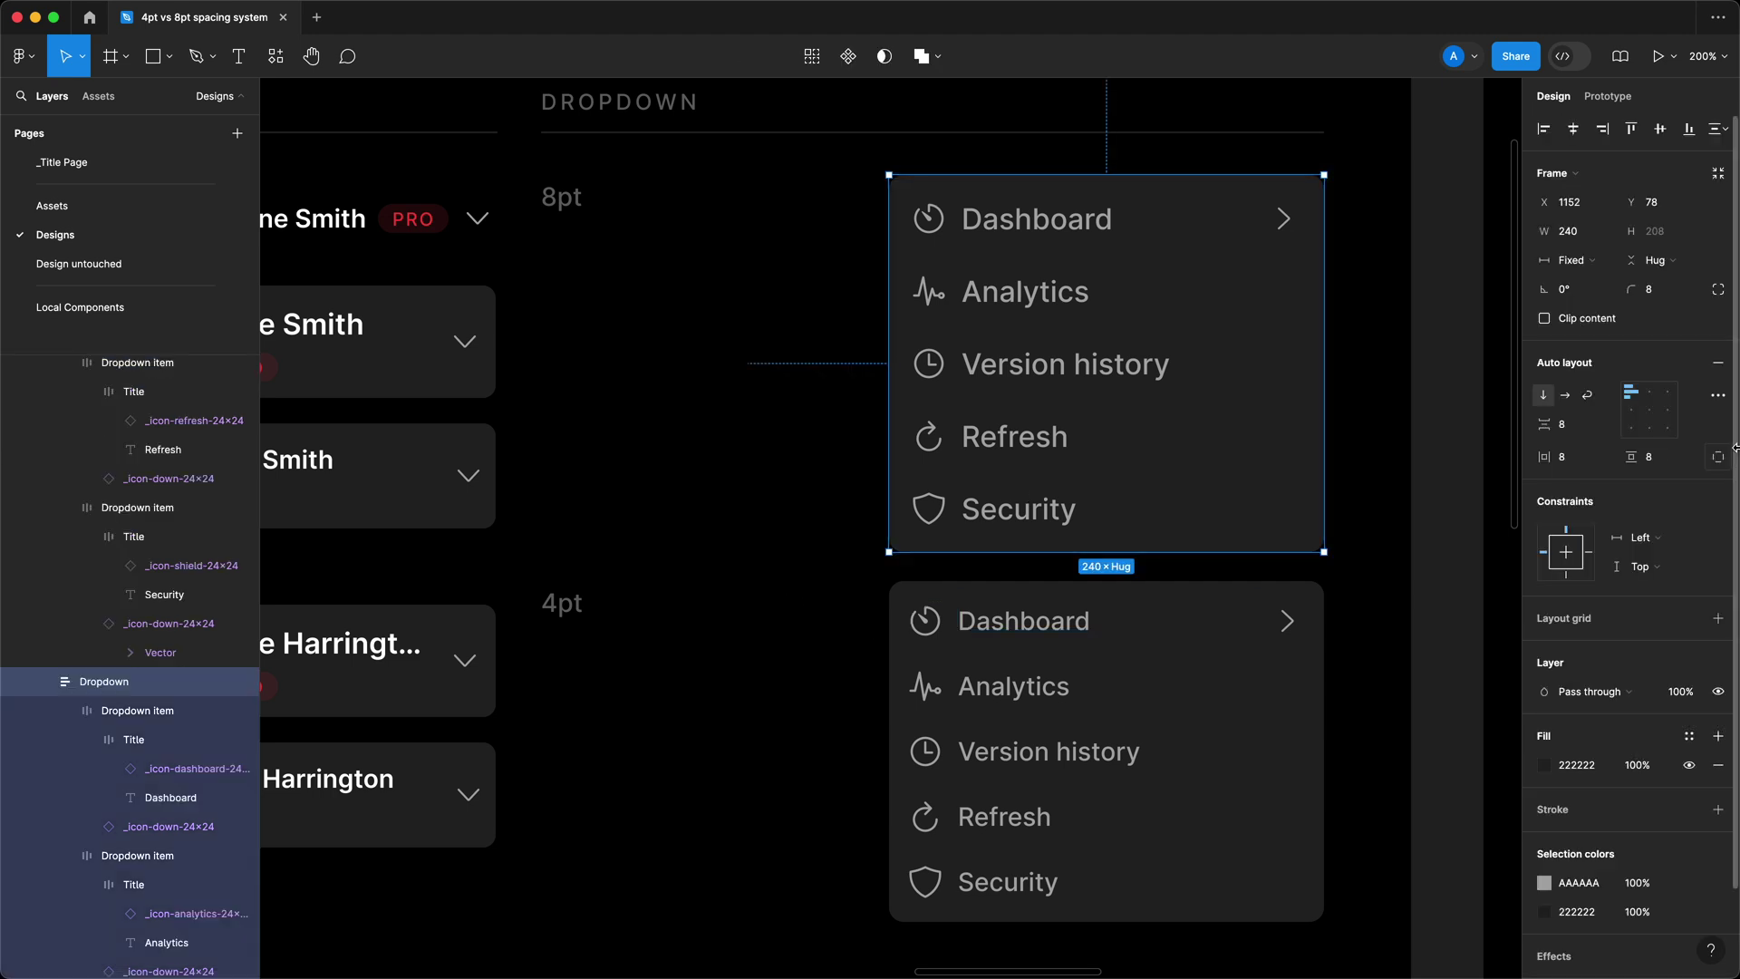
key(Tab)
click(1179, 519)
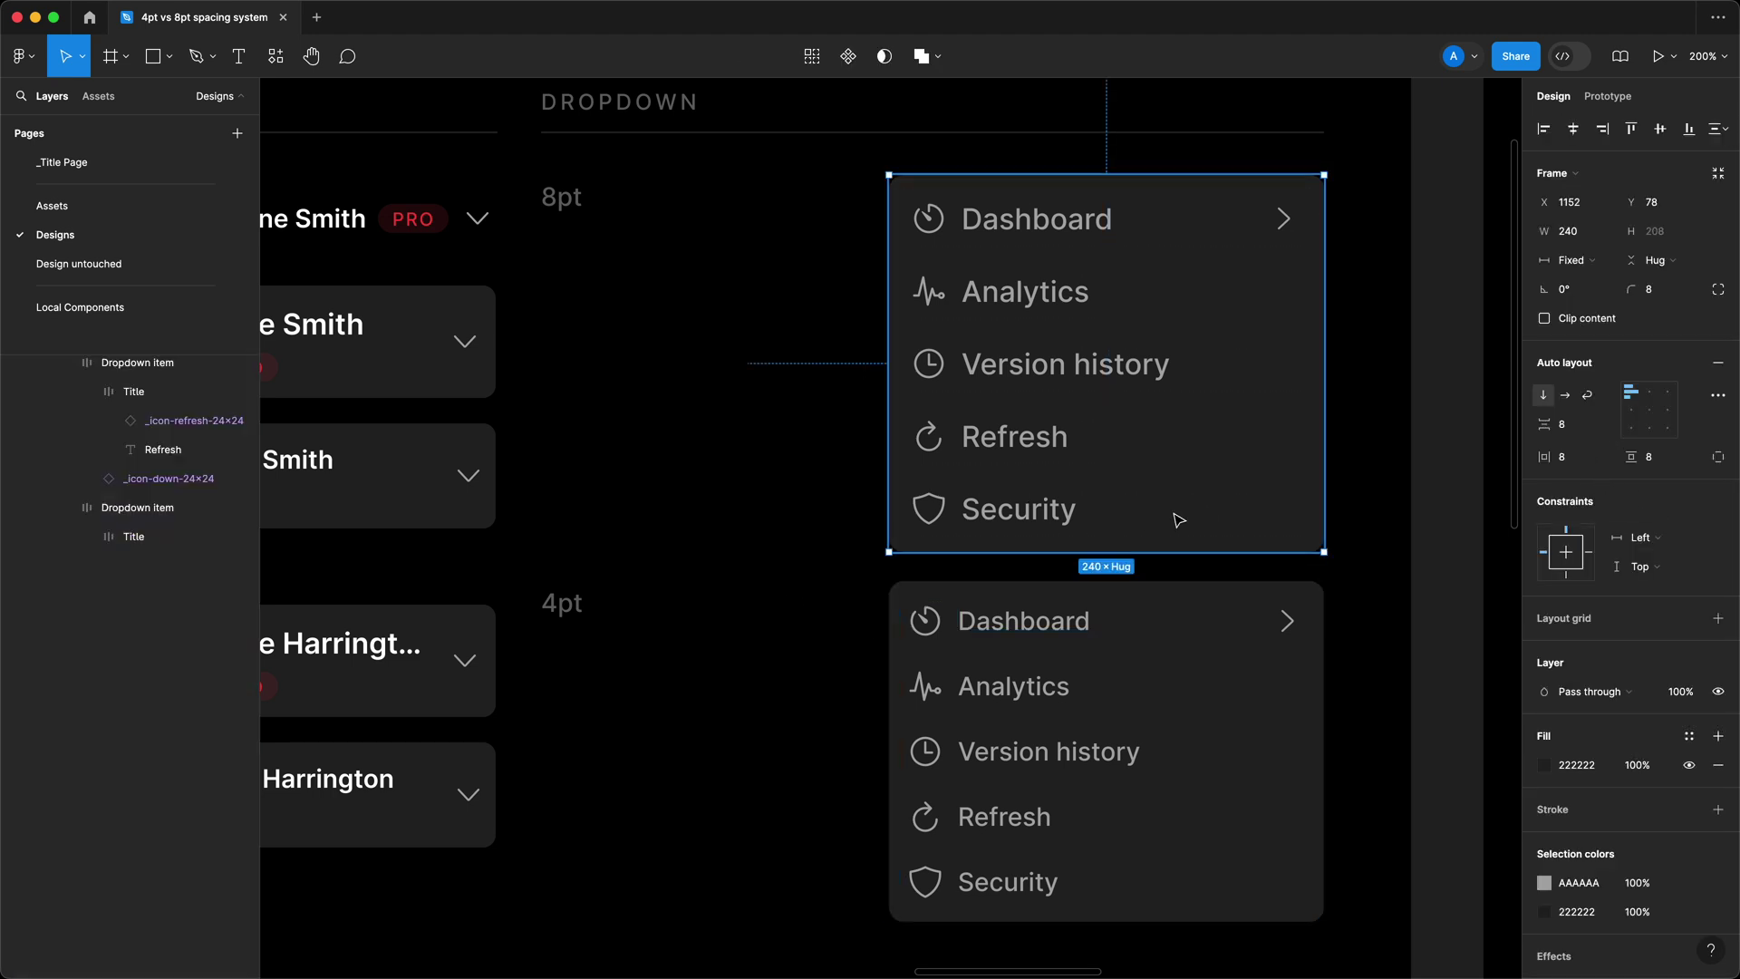
click(1248, 680)
click(1364, 711)
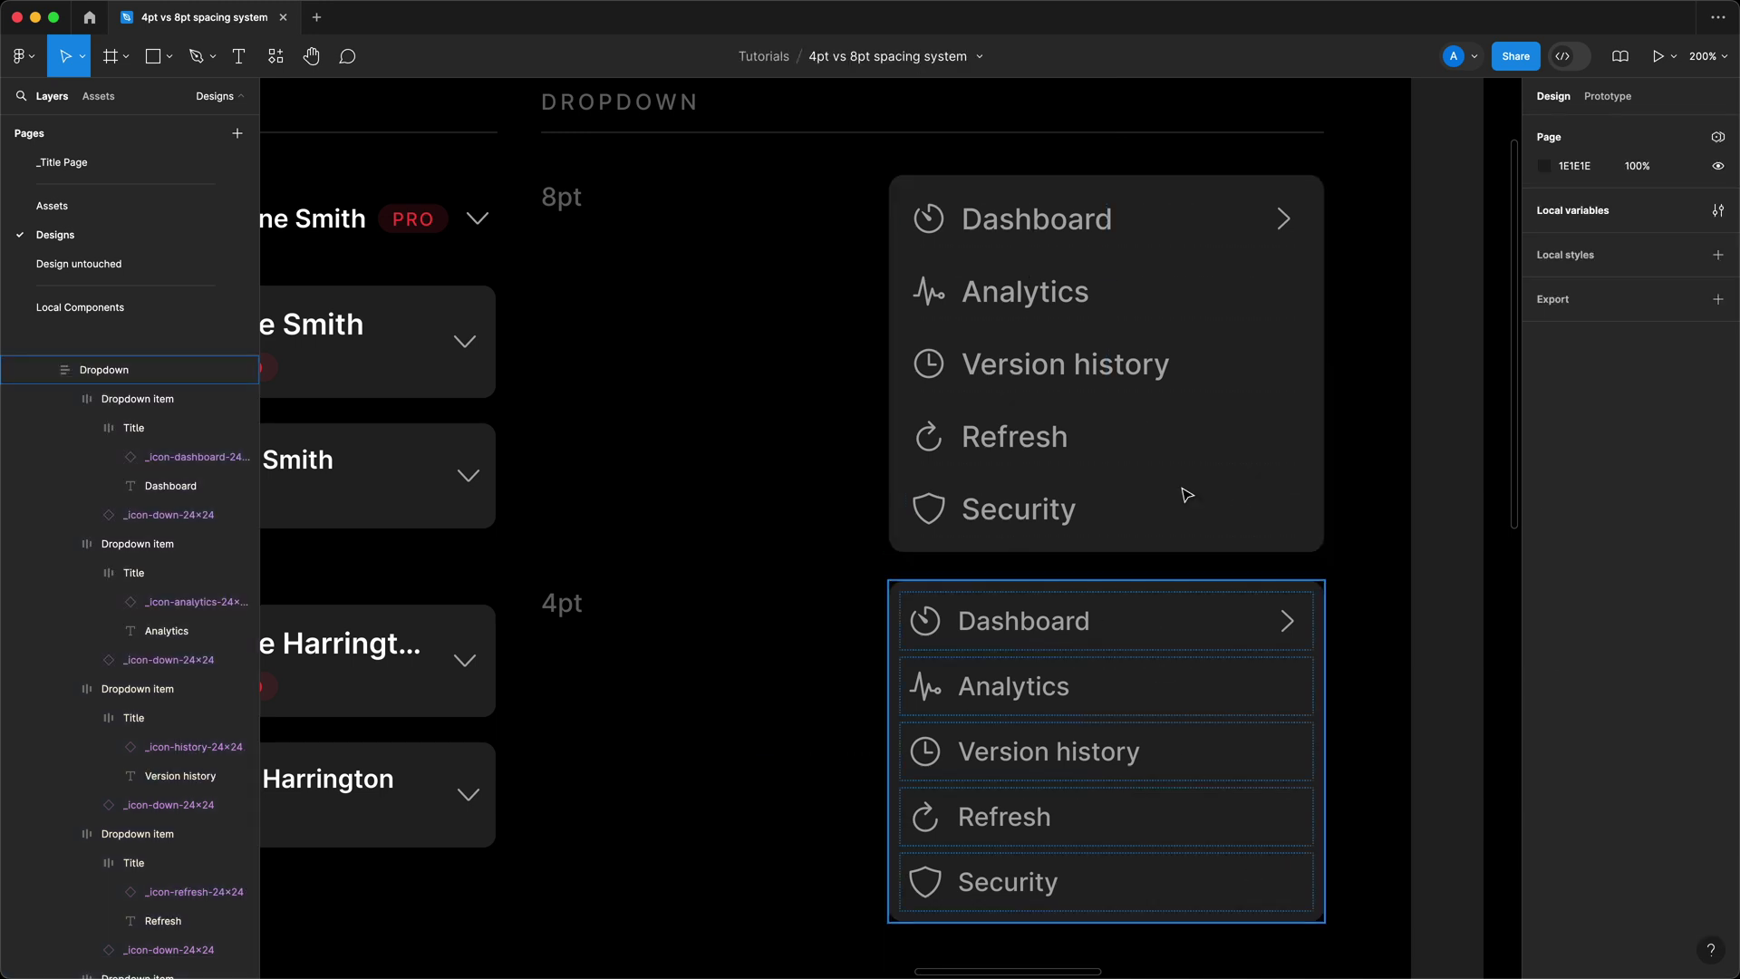
scroll(1184, 493, down, 5)
Step: Center and select the in-use dropdowns, view them at 100%, then zoom out to the whole frame
scroll(1014, 536, right, 3)
scroll(1134, 625, up, 5)
scroll(725, 454, down, 3)
scroll(725, 453, right, 2)
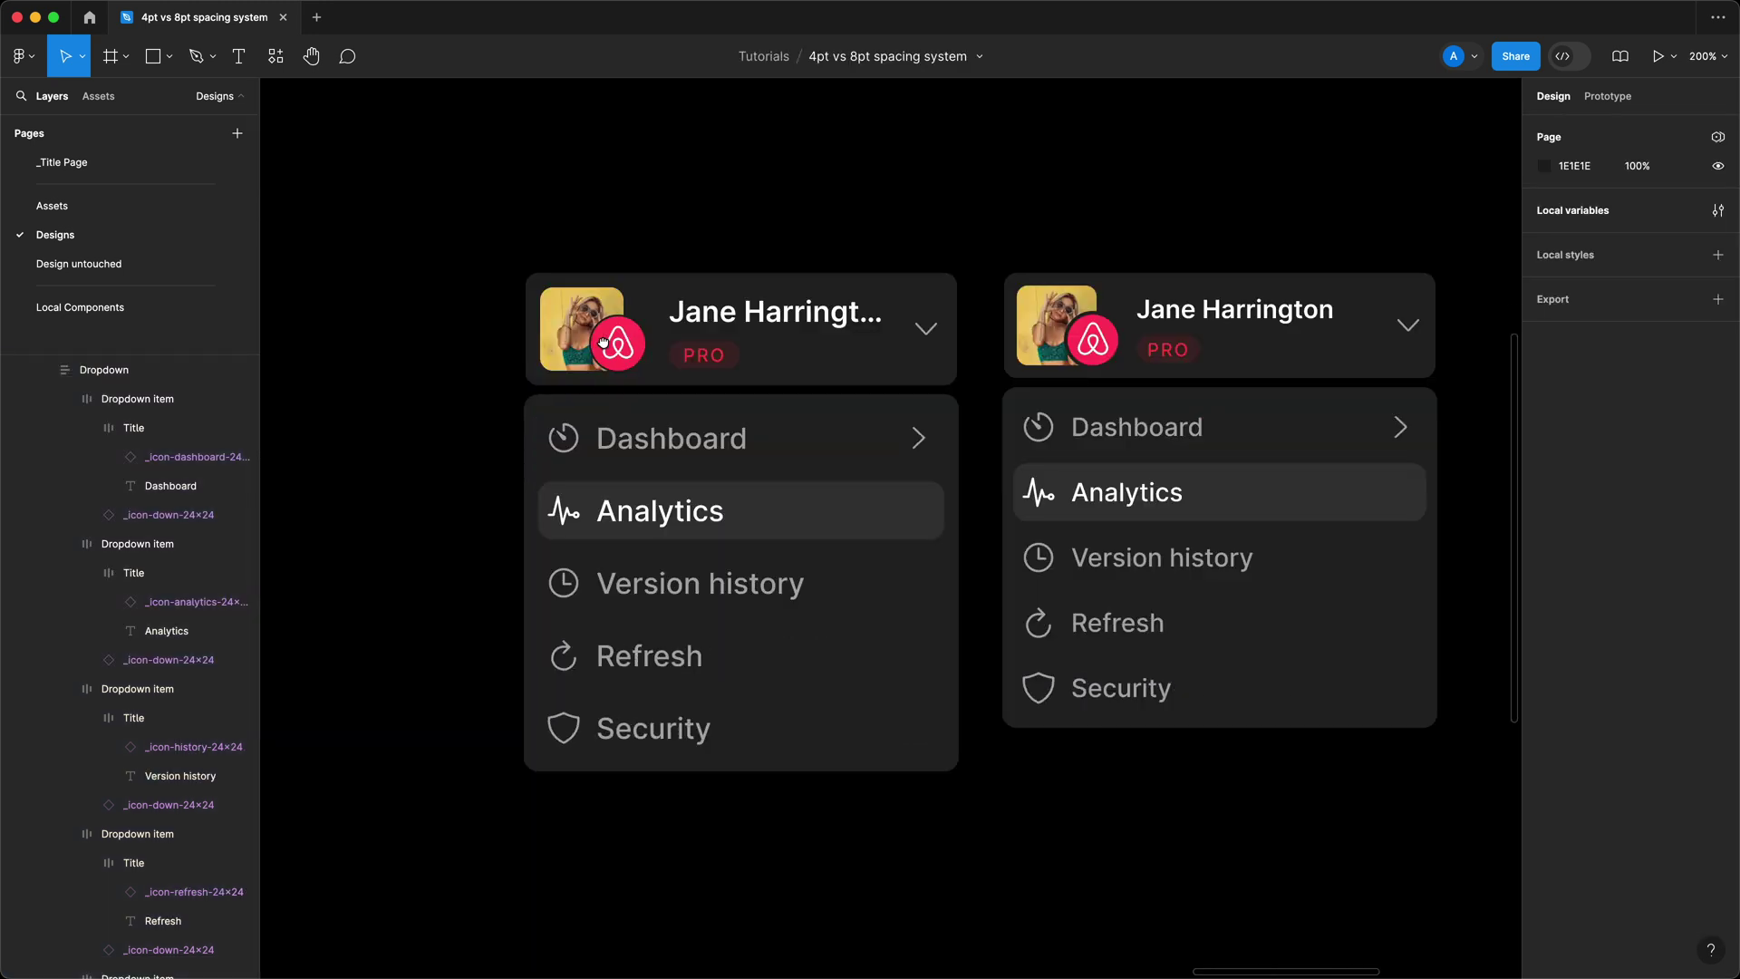
drag(1087, 154, 997, 156)
drag(1424, 218, 908, 814)
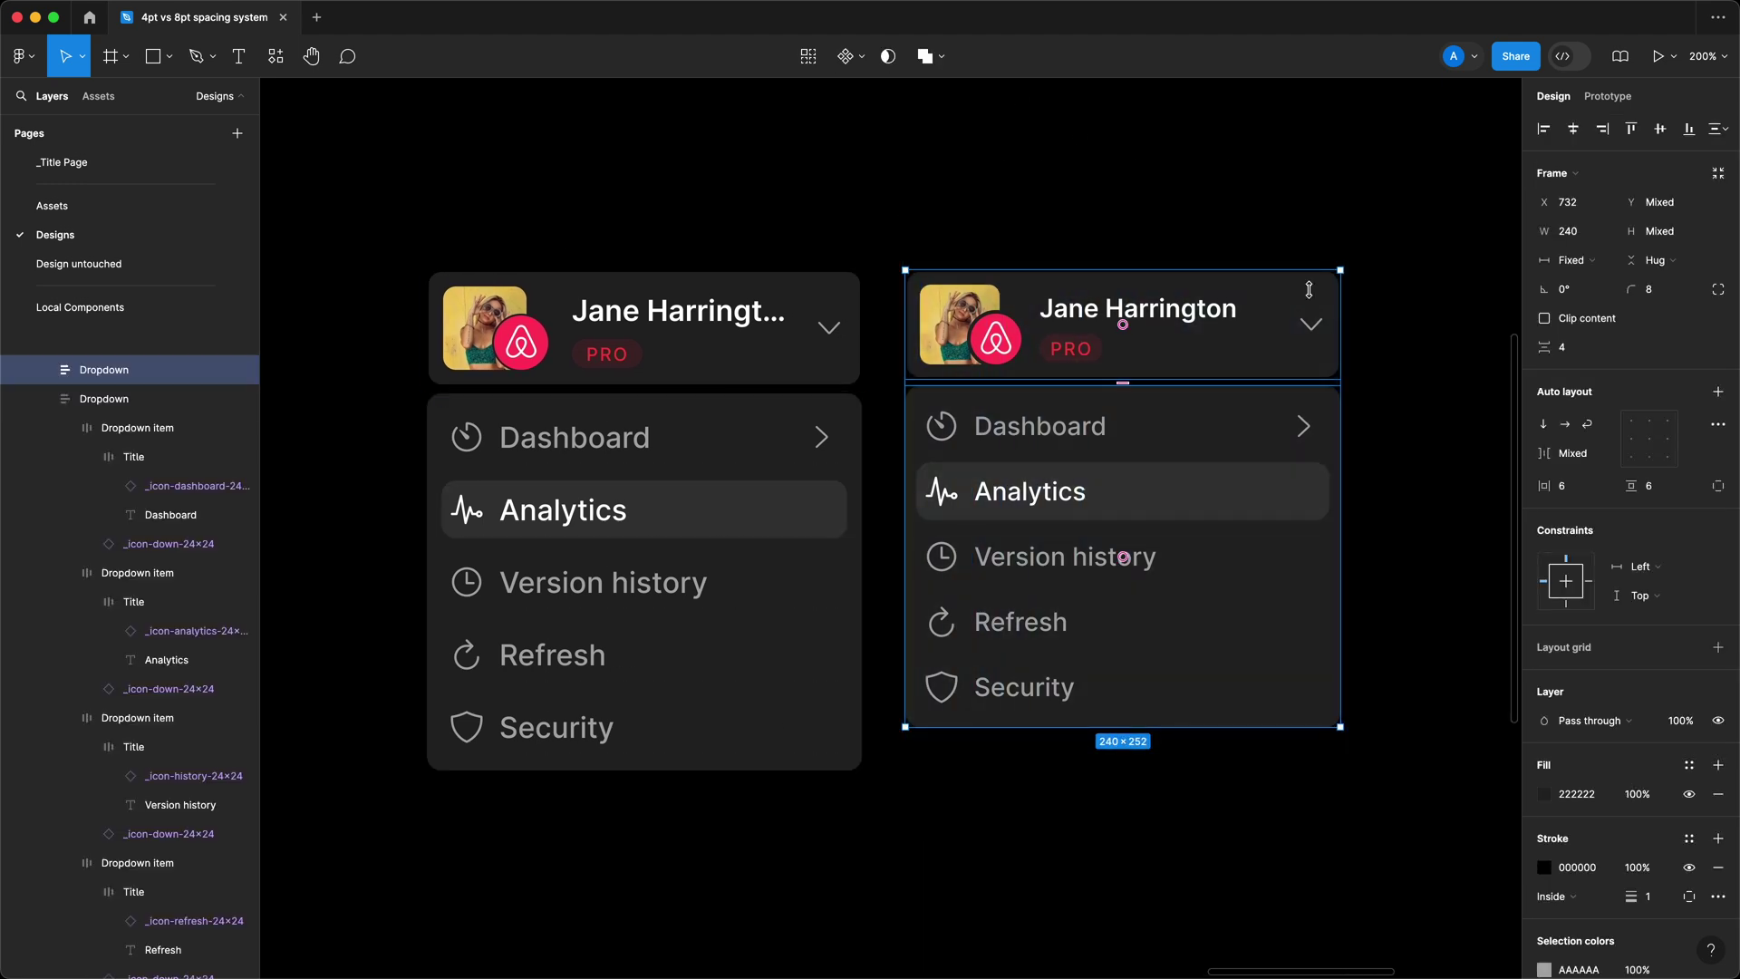
key(Escape)
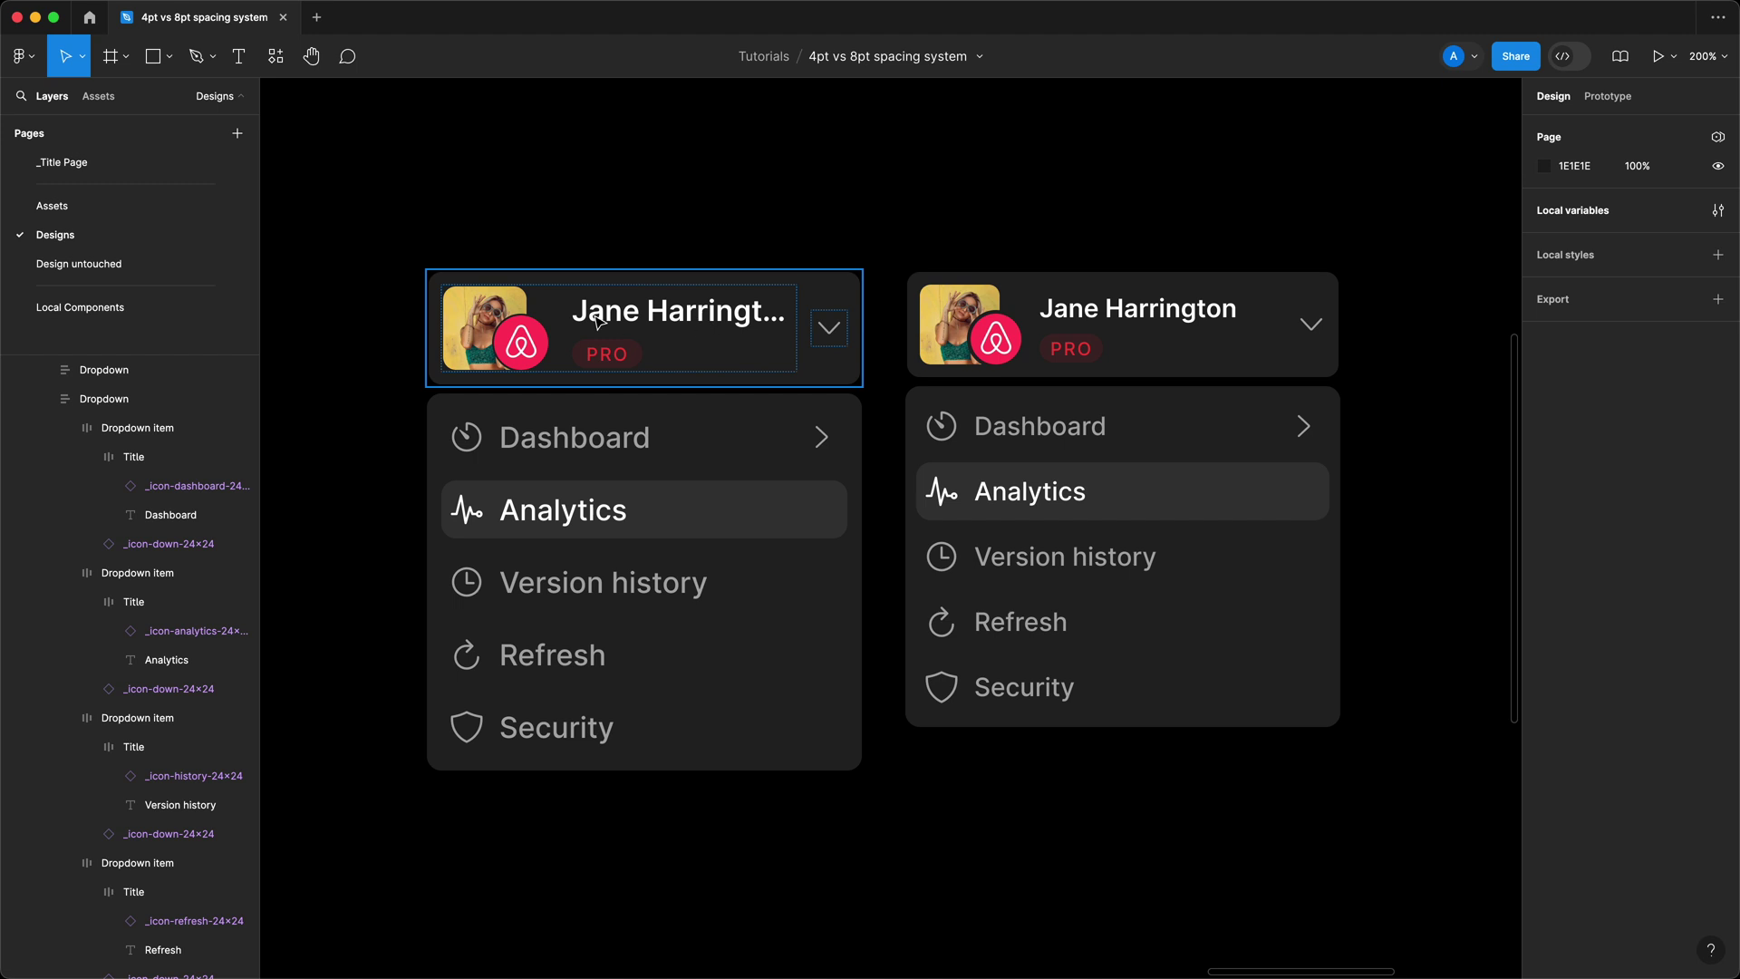
key(shift+0)
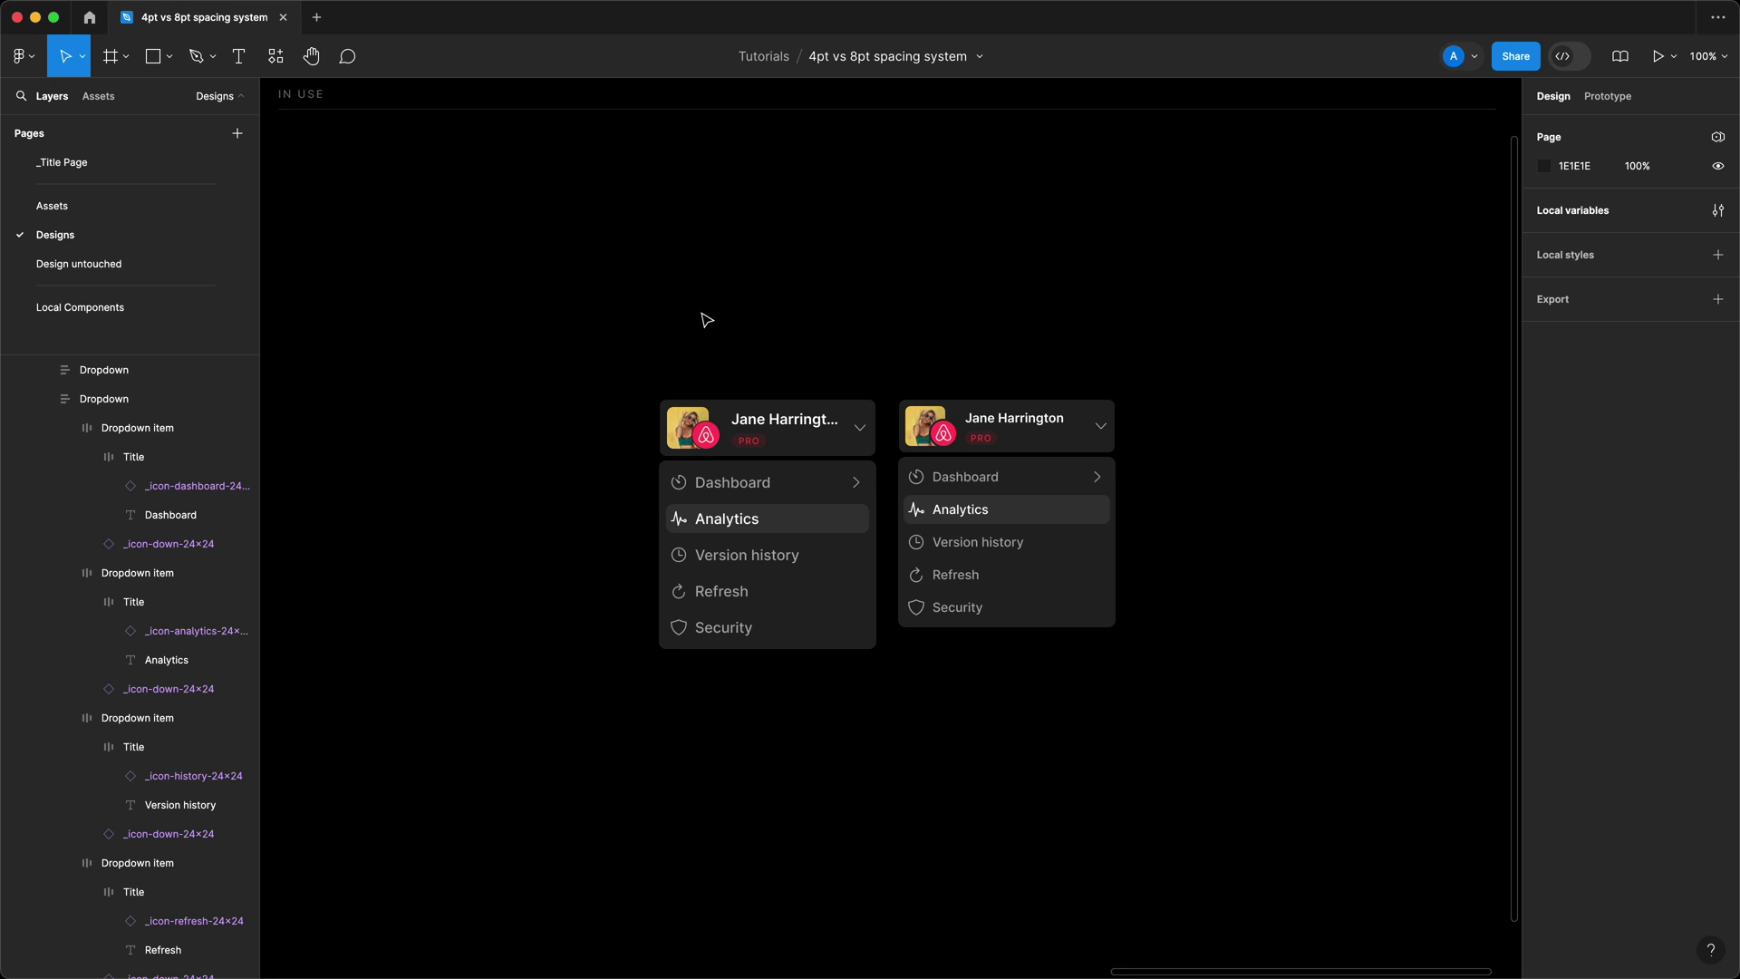
key(shift+1)
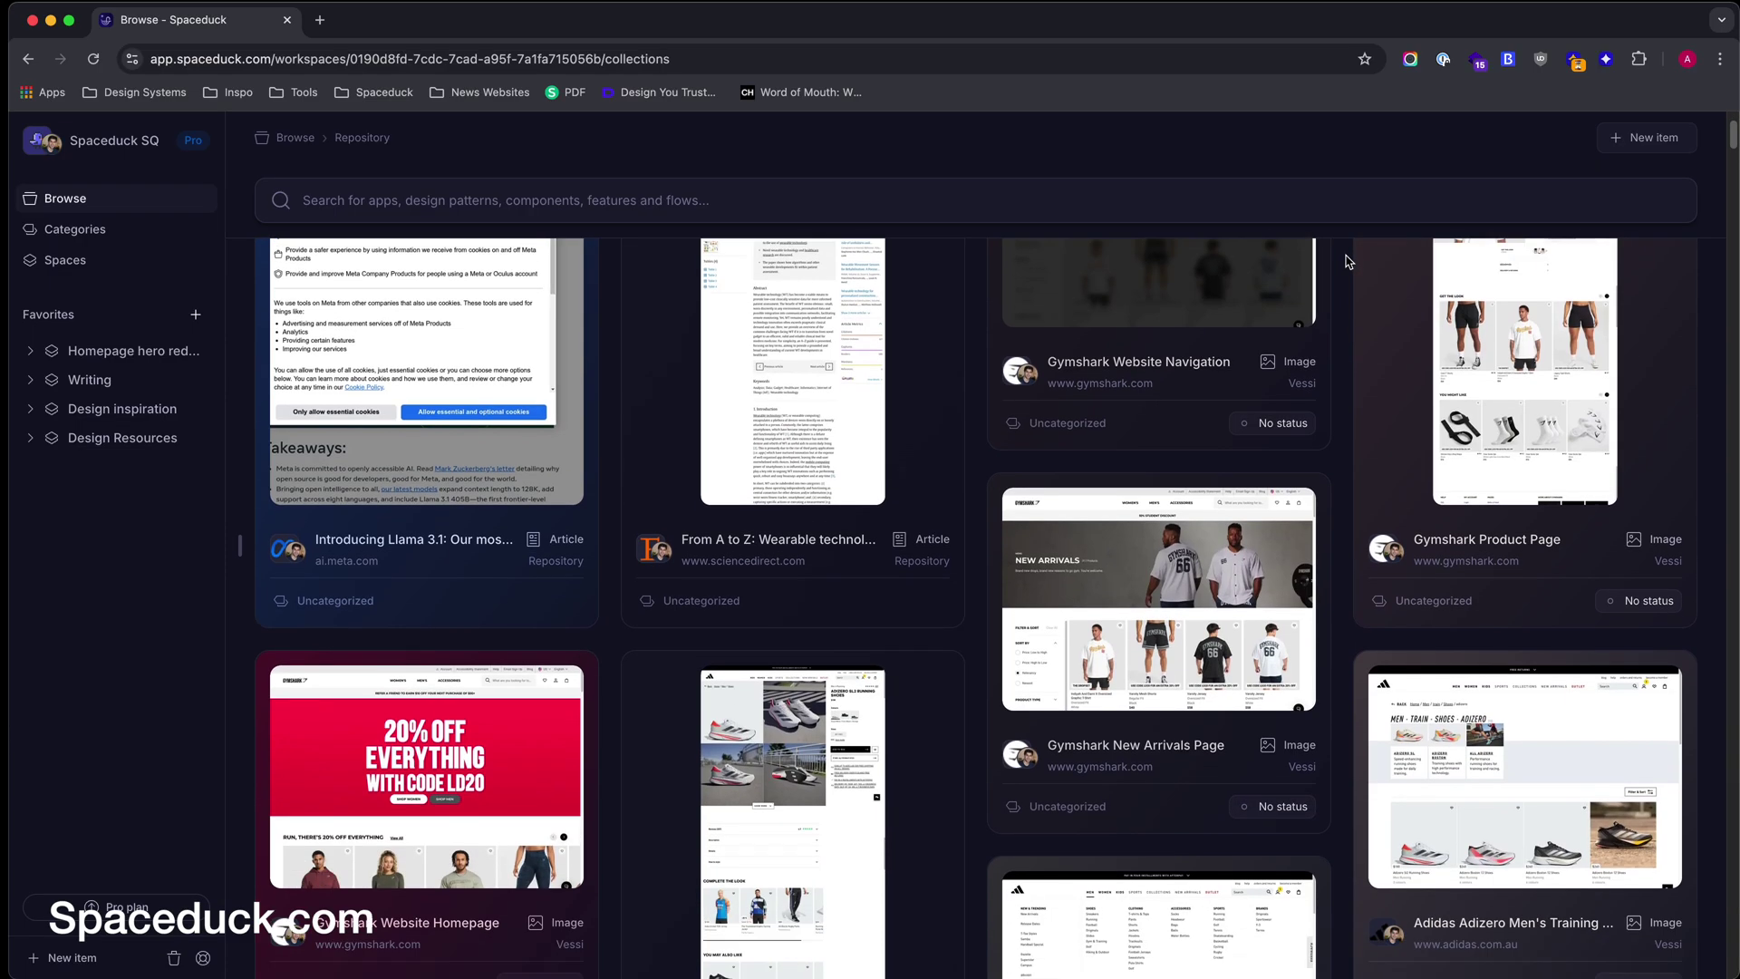
scroll(1346, 261, down, 4)
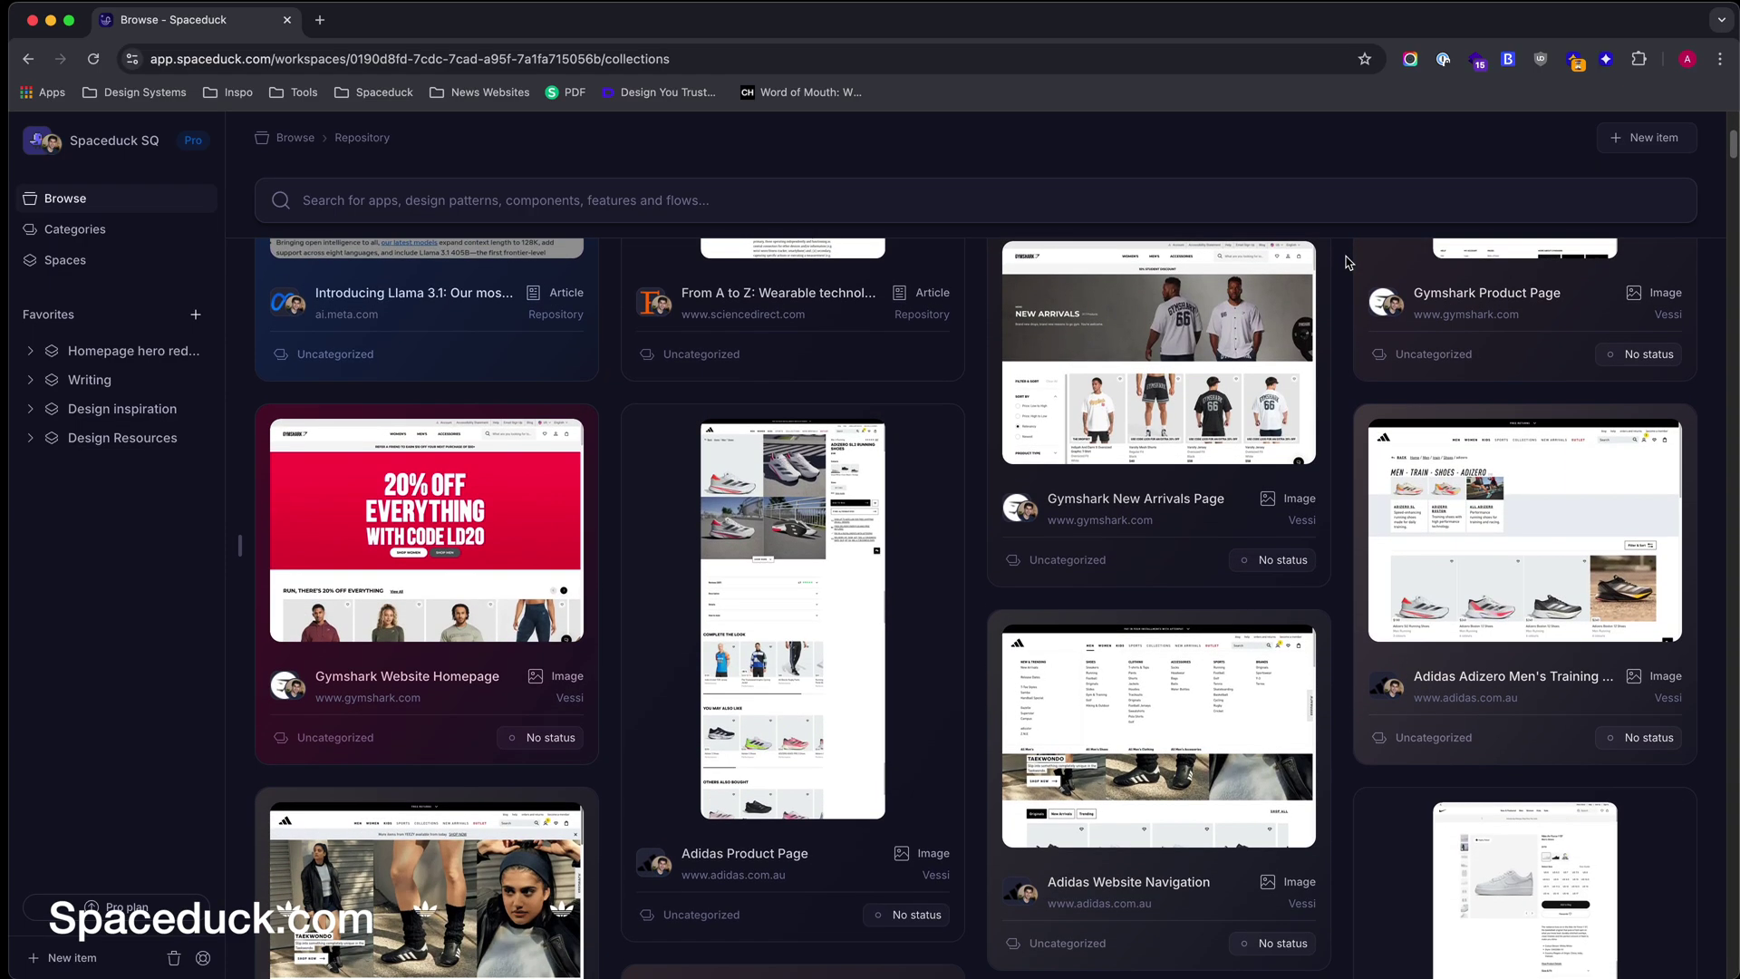
scroll(1346, 261, down, 3)
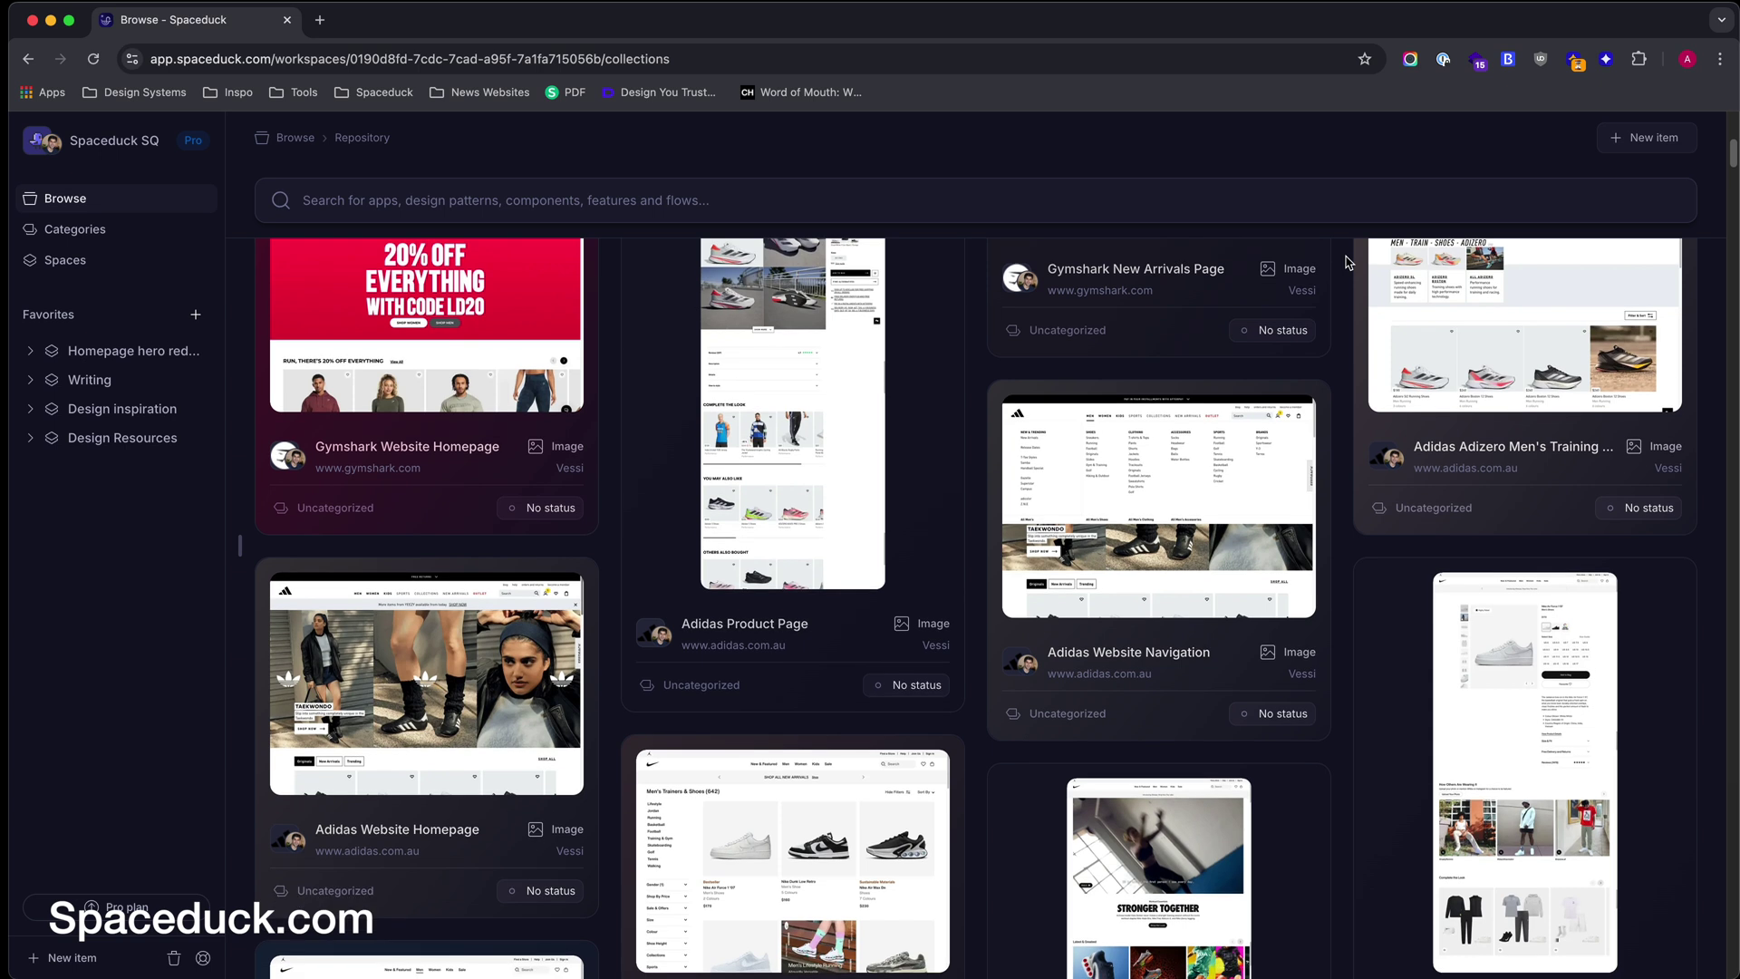
scroll(1346, 263, down, 2)
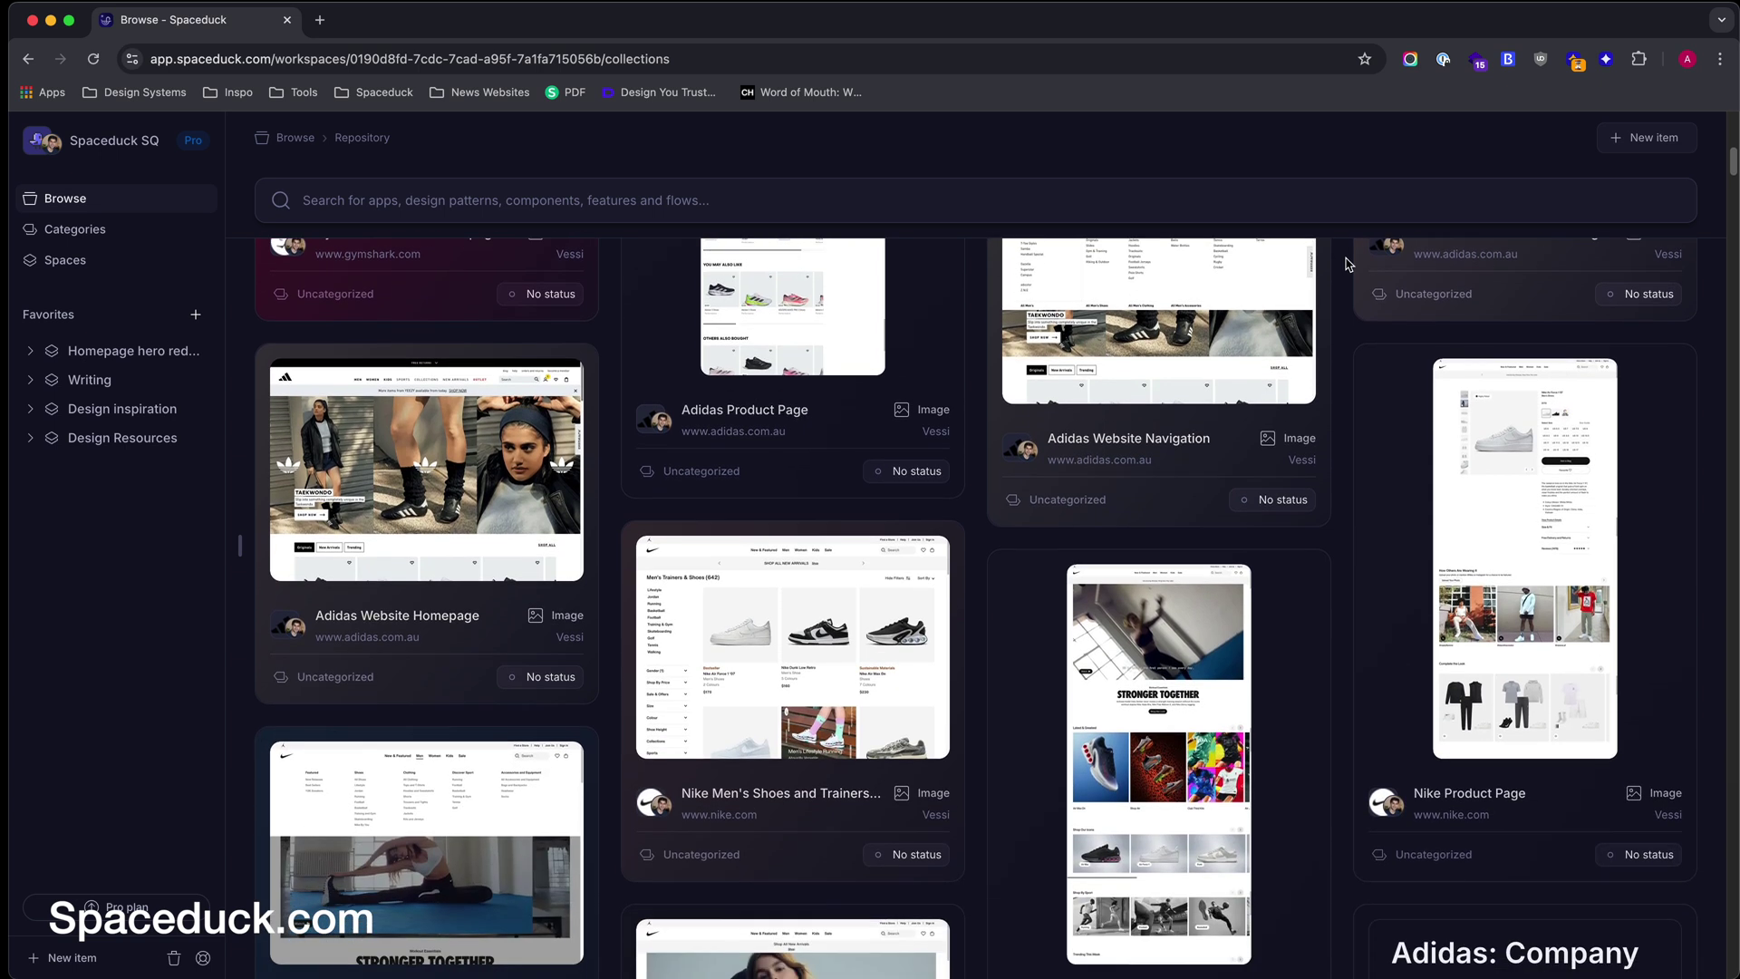
scroll(1346, 263, down, 5)
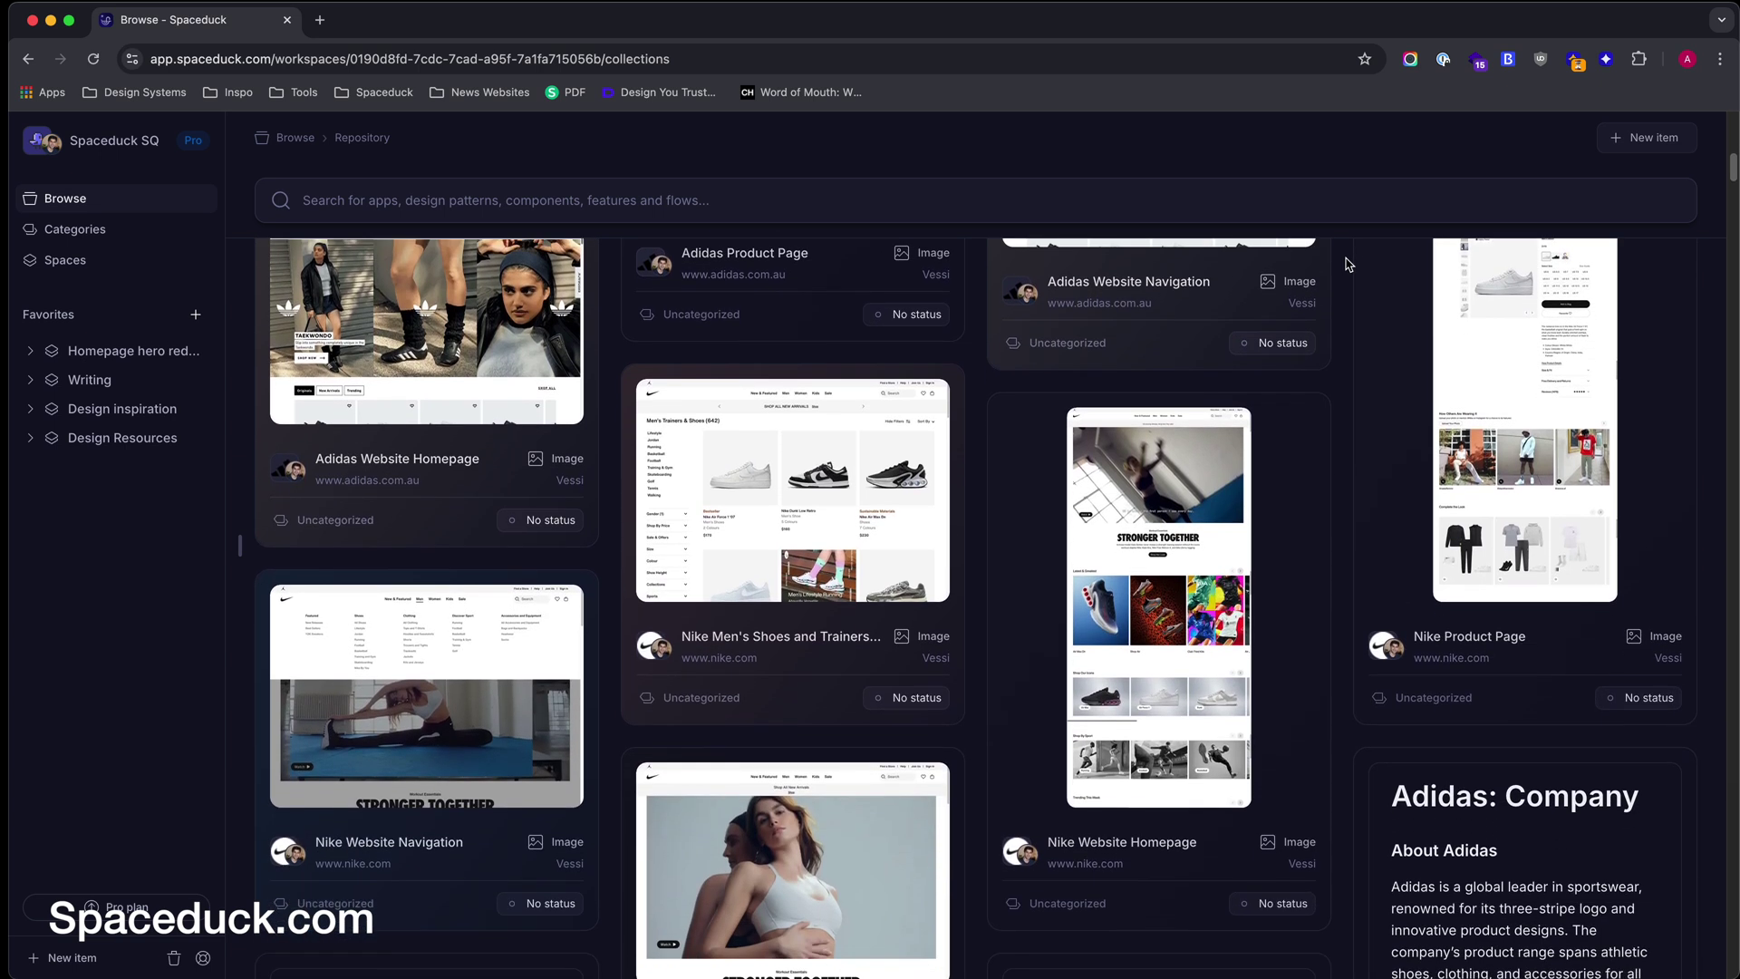
scroll(1346, 264, down, 2)
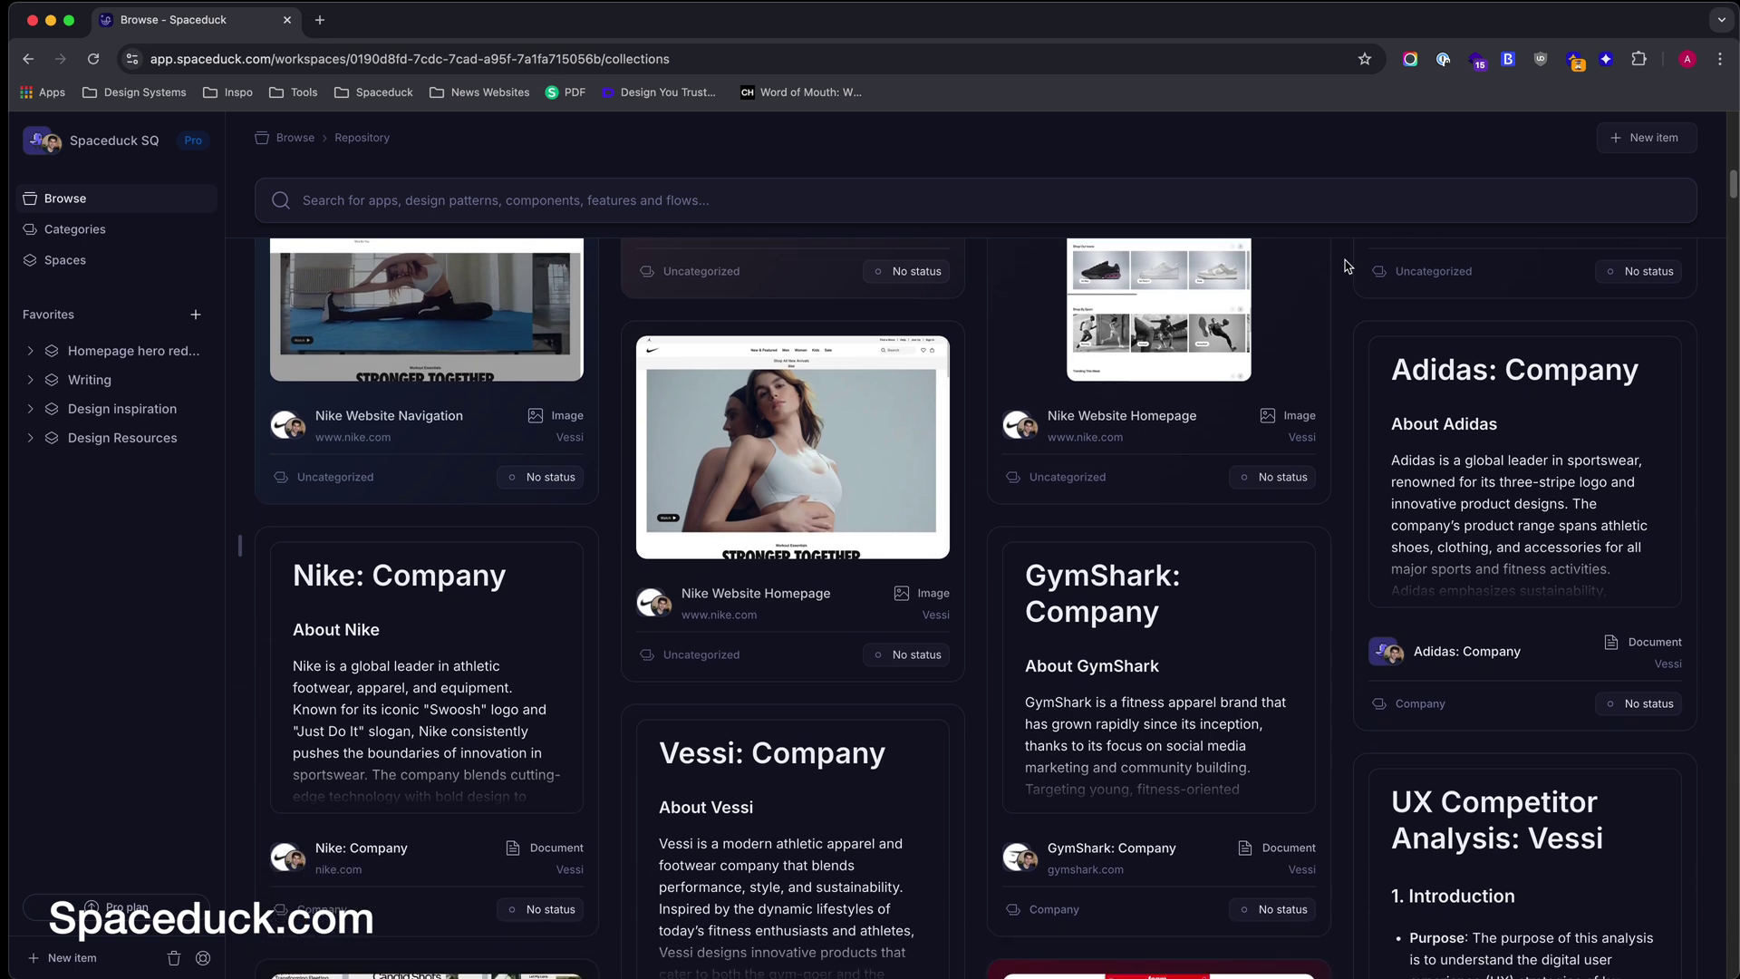
scroll(1346, 264, down, 7)
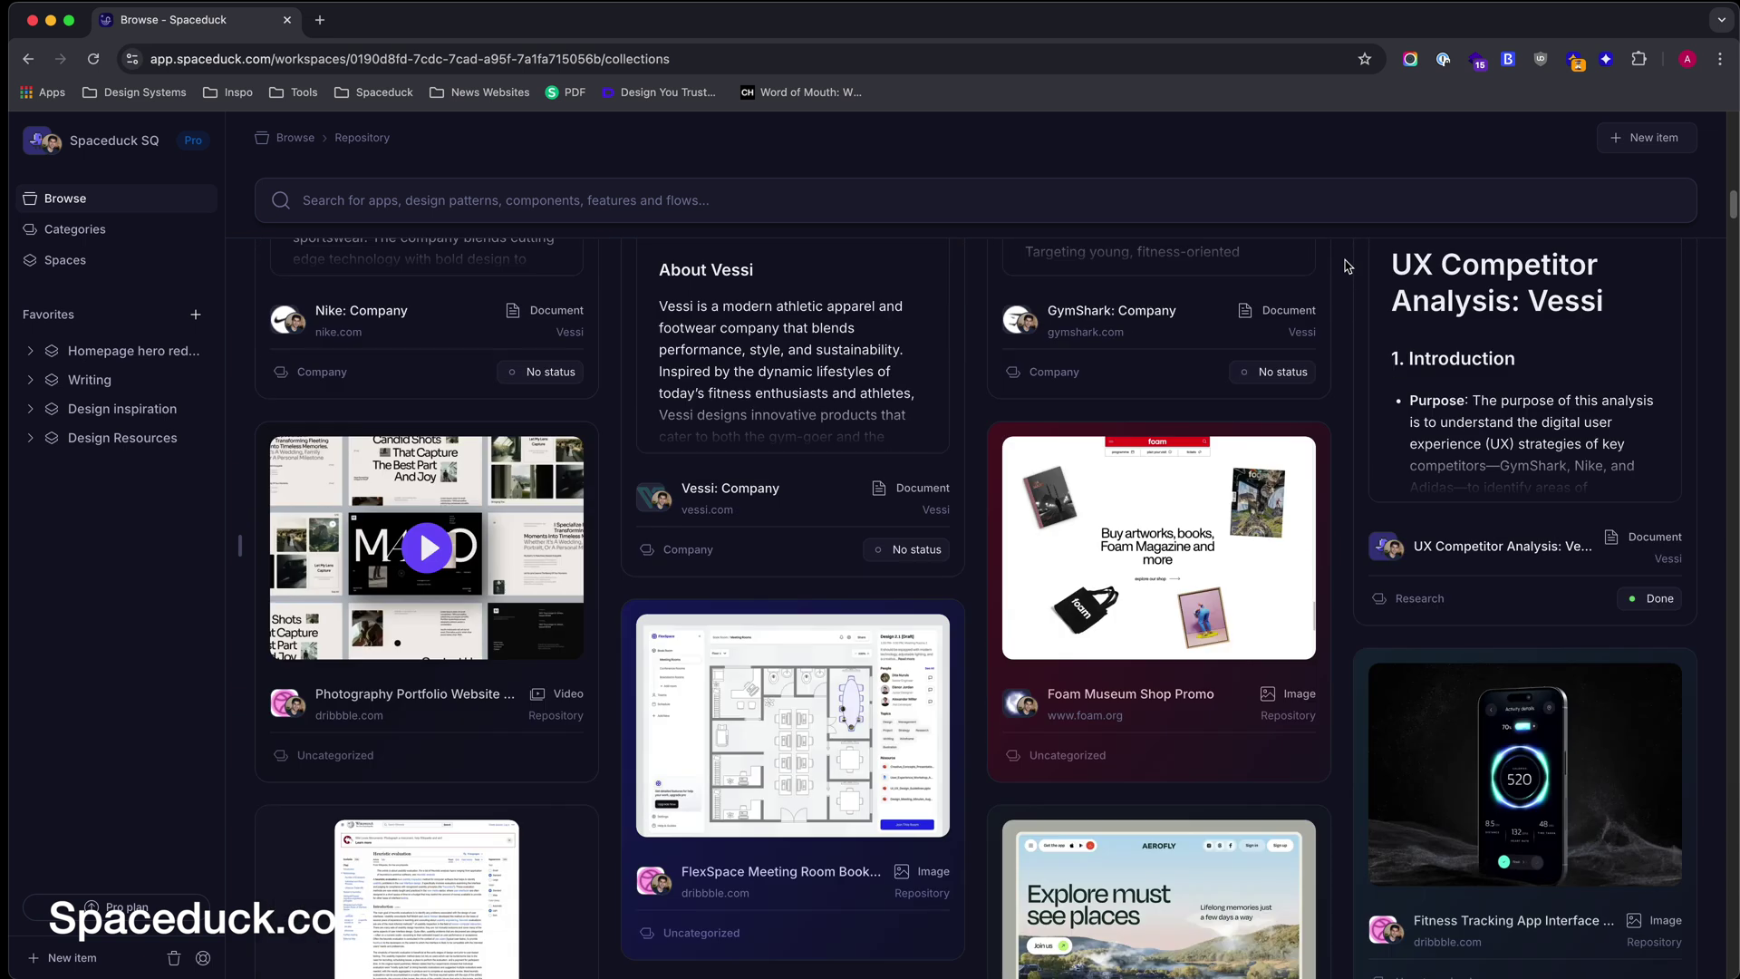
scroll(1346, 265, down, 5)
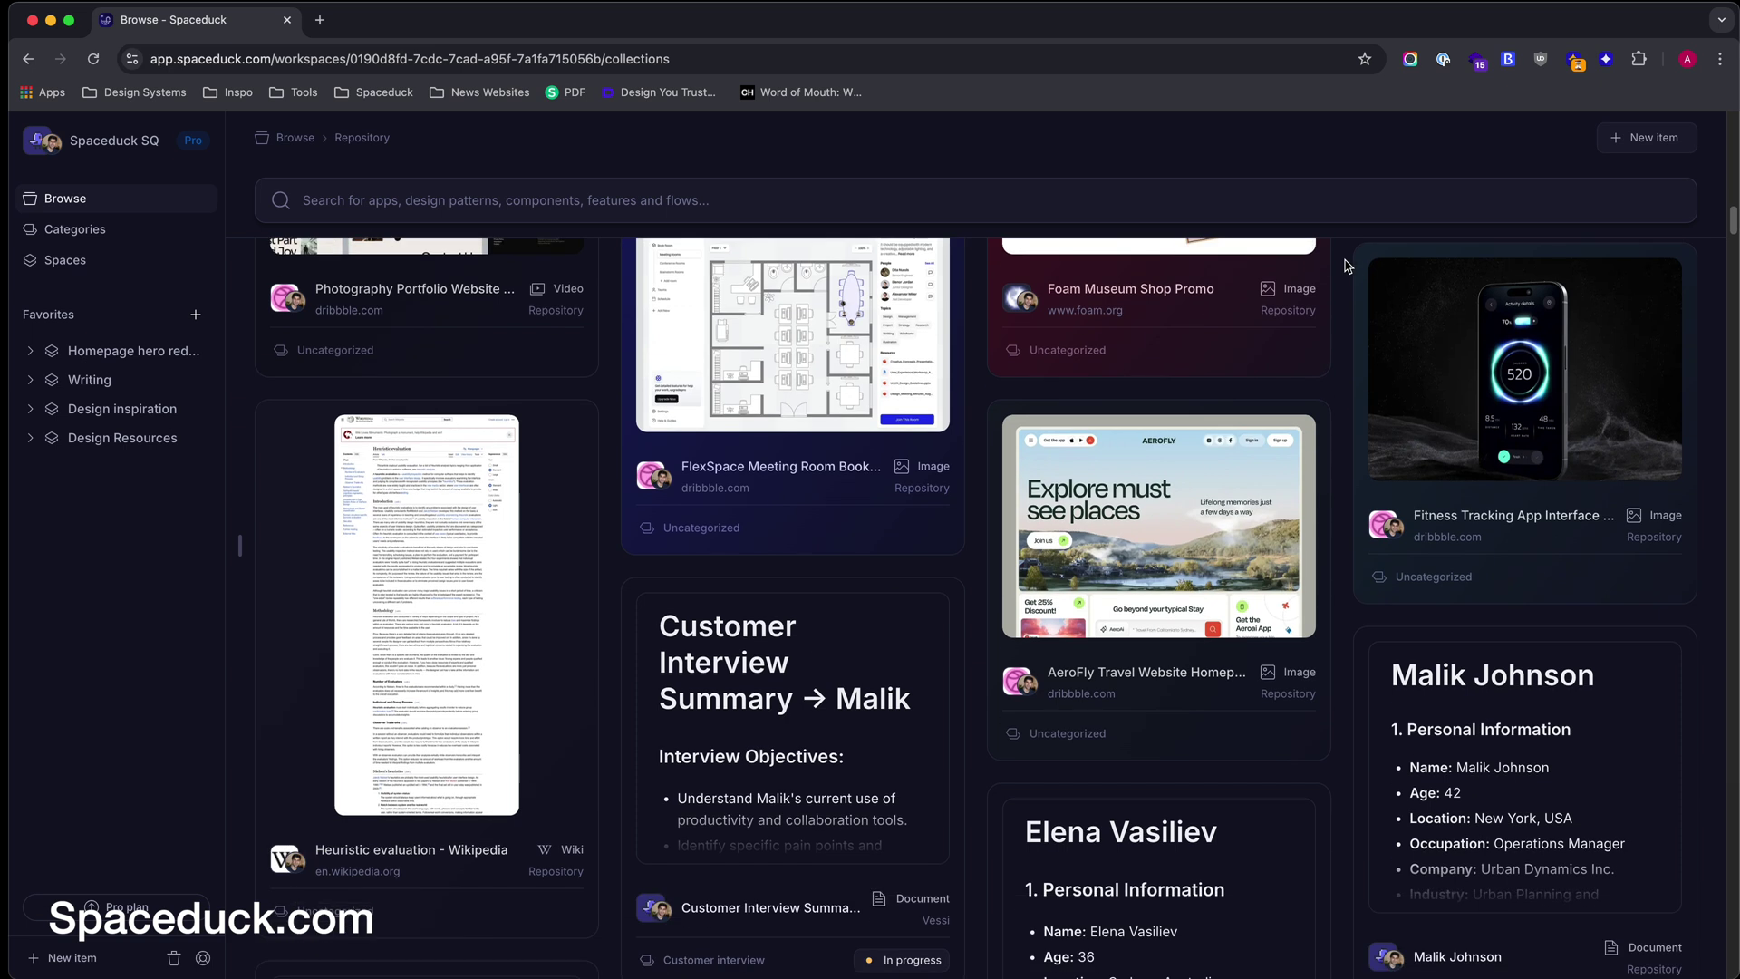
scroll(1346, 266, down, 8)
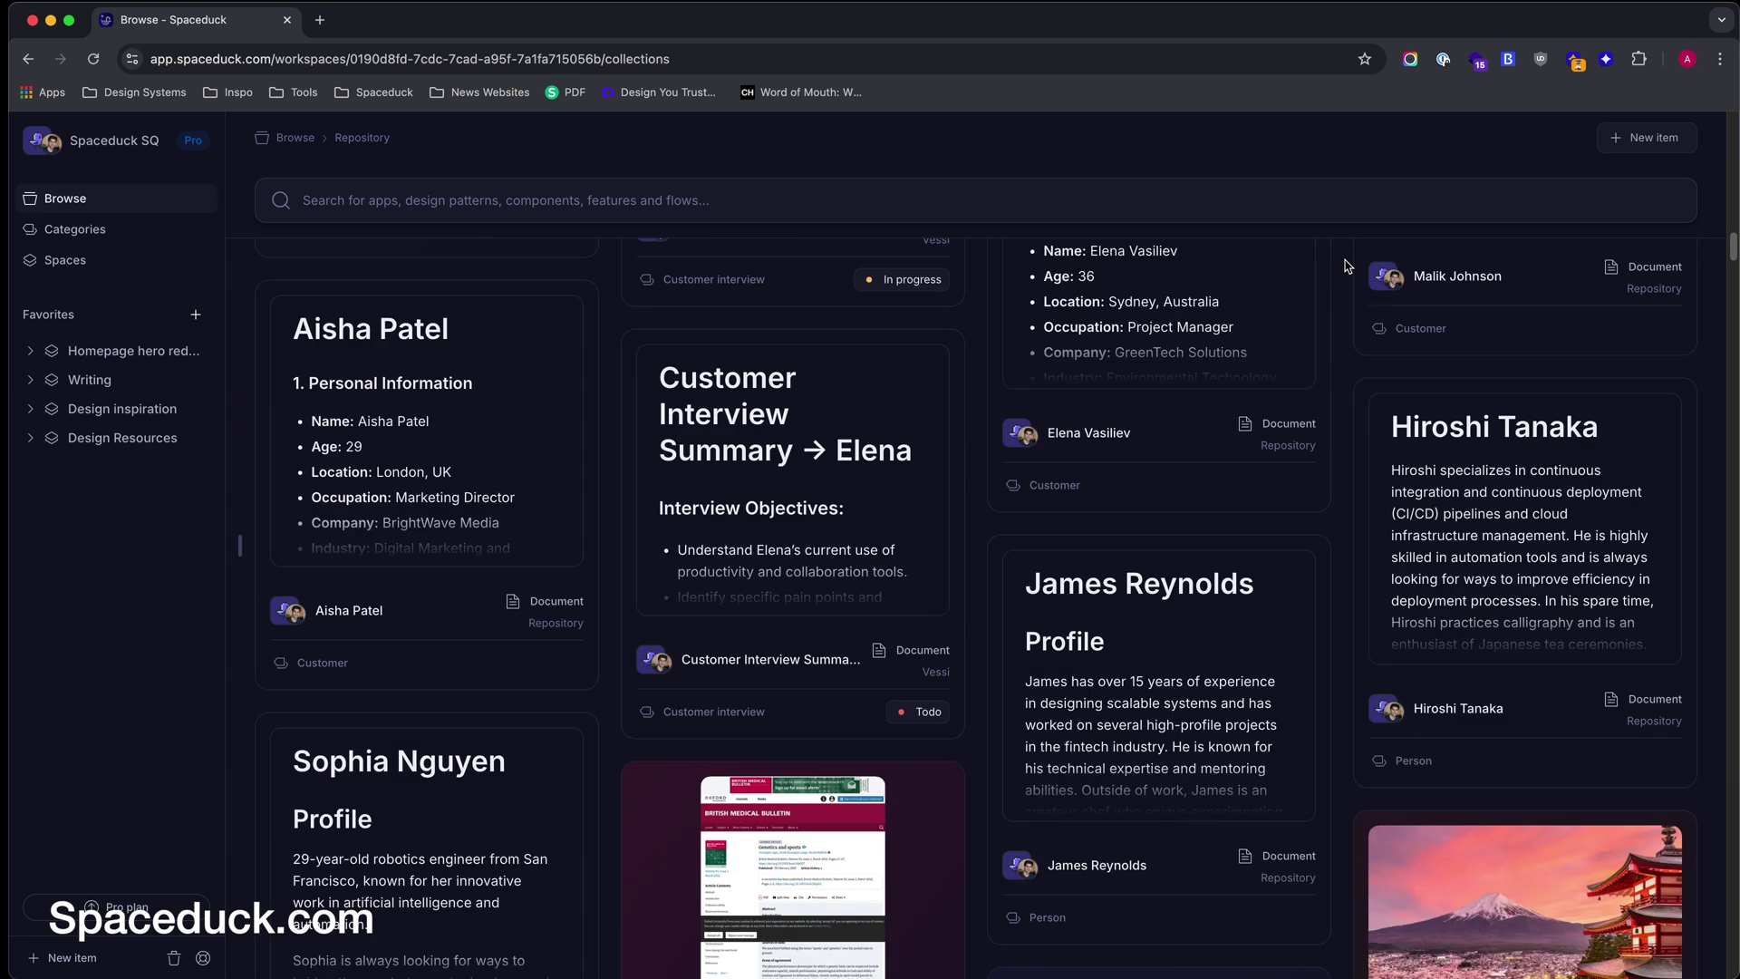
scroll(1346, 266, down, 2)
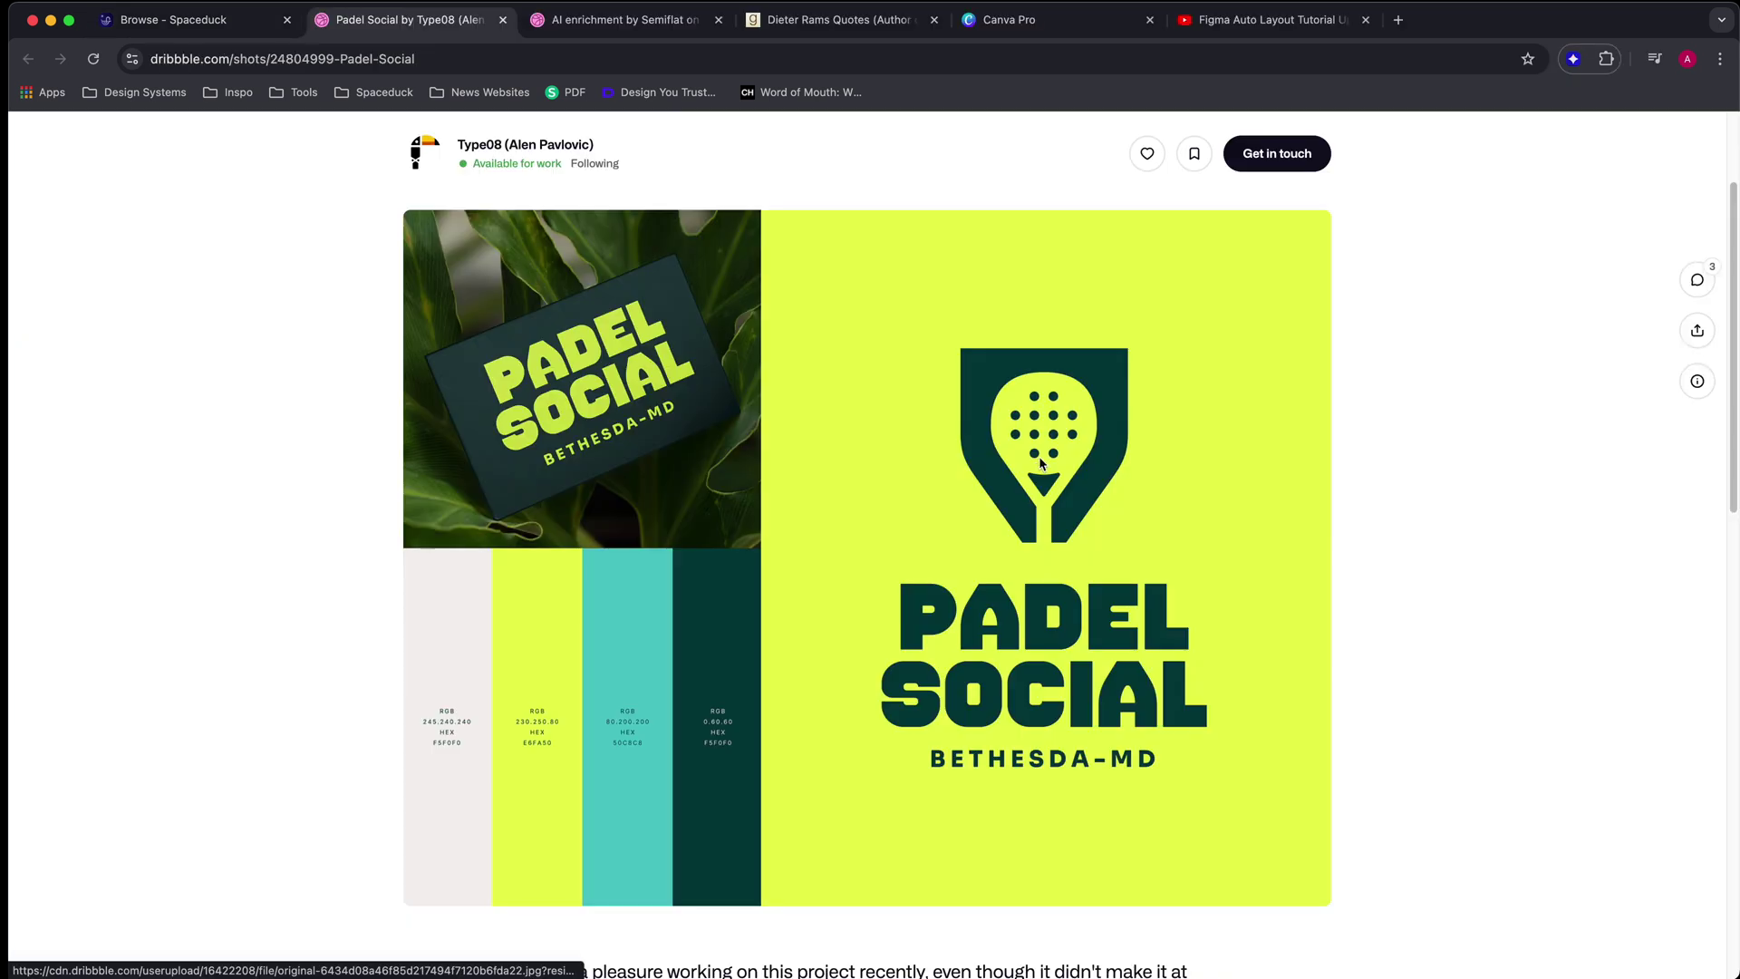
right_click(1038, 455)
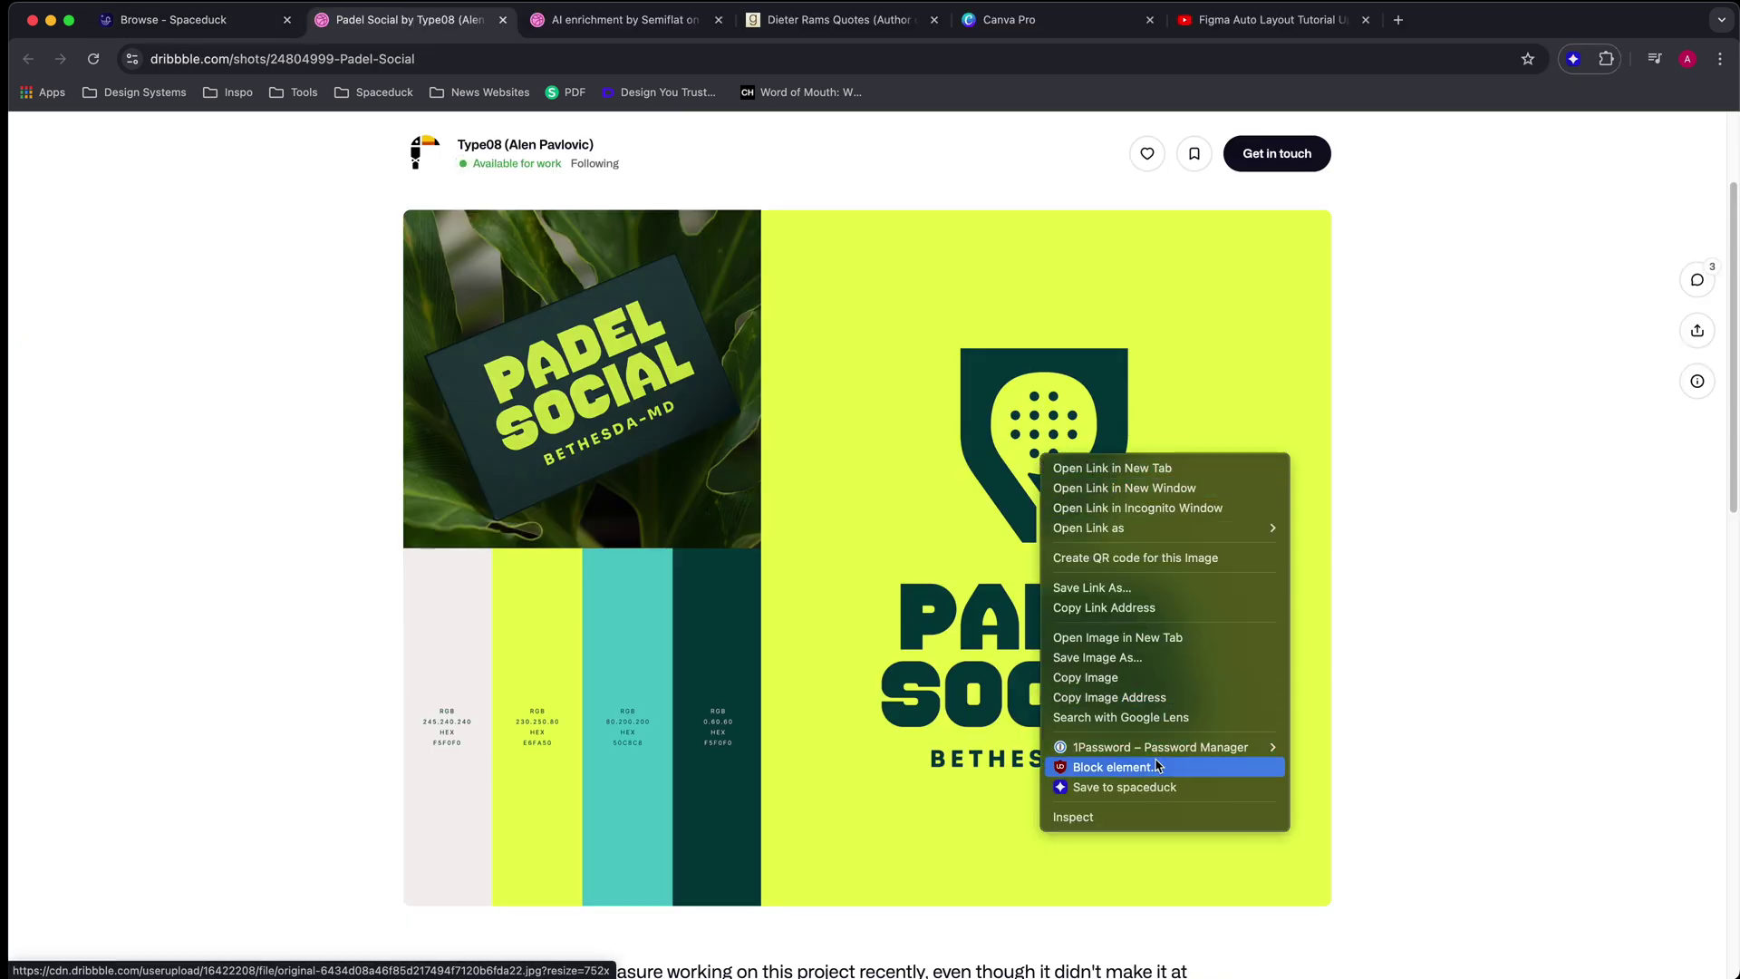
Step: Save the Padel Social image, the AI enrichment shot and the good-design quote to Spaceduck
click(1124, 787)
click(625, 19)
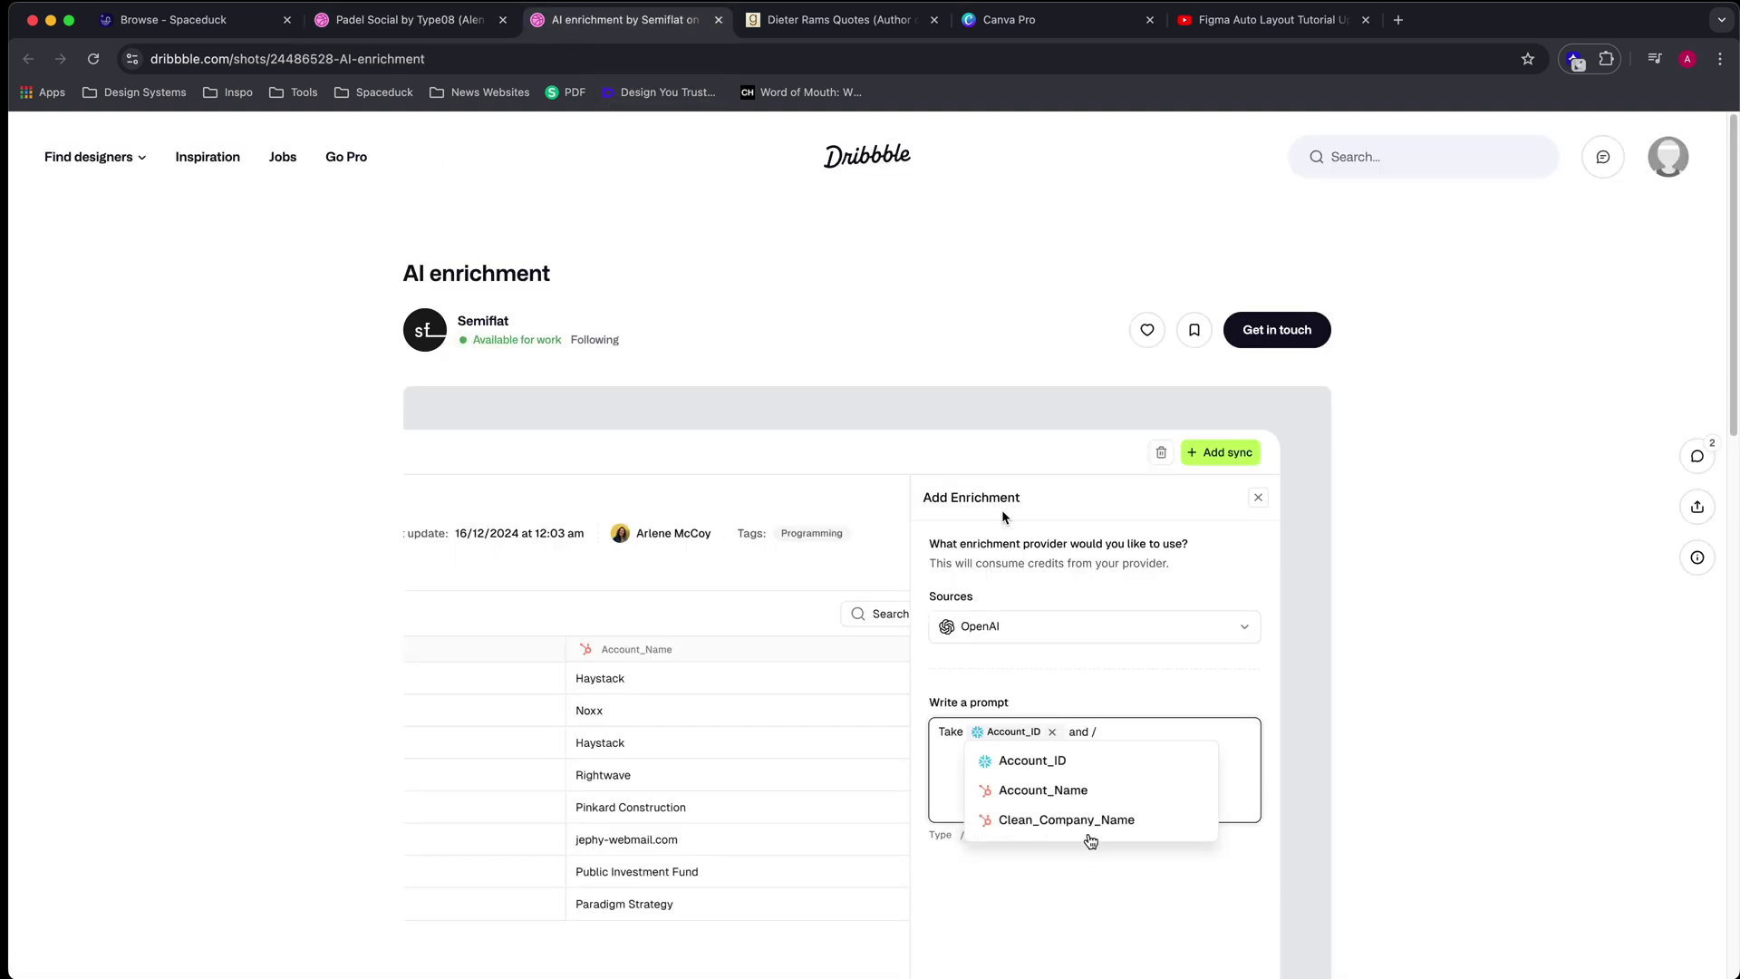
right_click(1002, 510)
click(1079, 761)
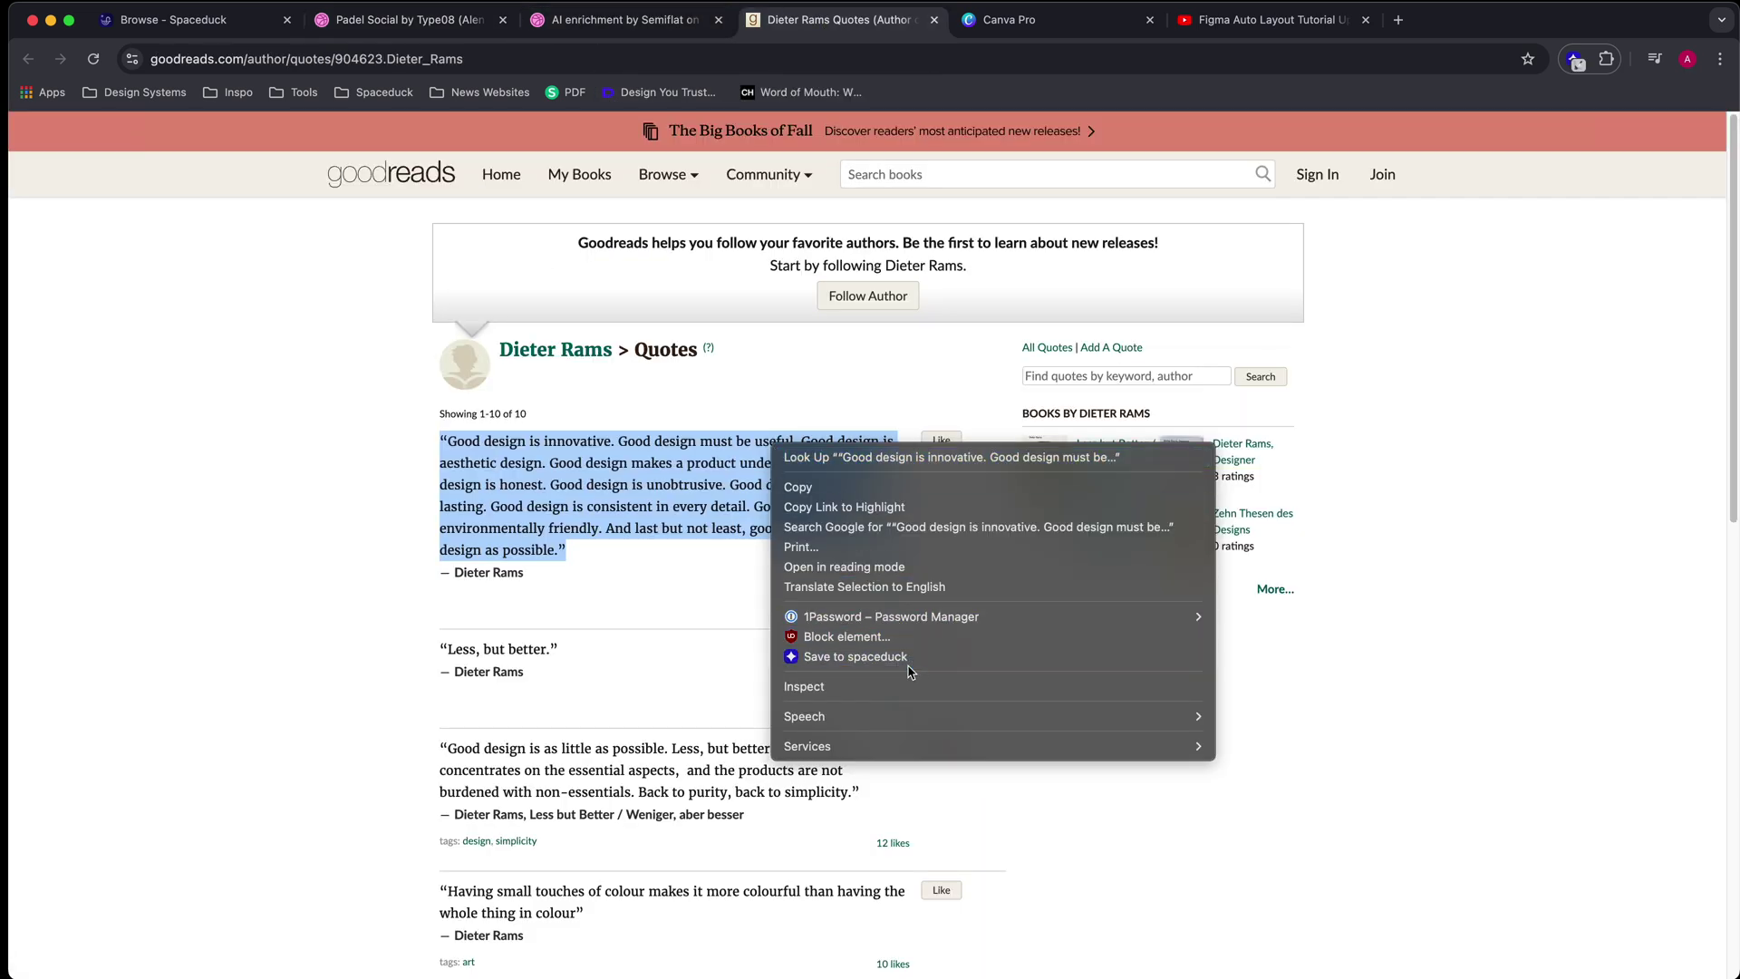
click(912, 671)
Step: Capture the Canva page's visible area and bookmark the Figma Auto Layout video
click(1009, 19)
click(1575, 60)
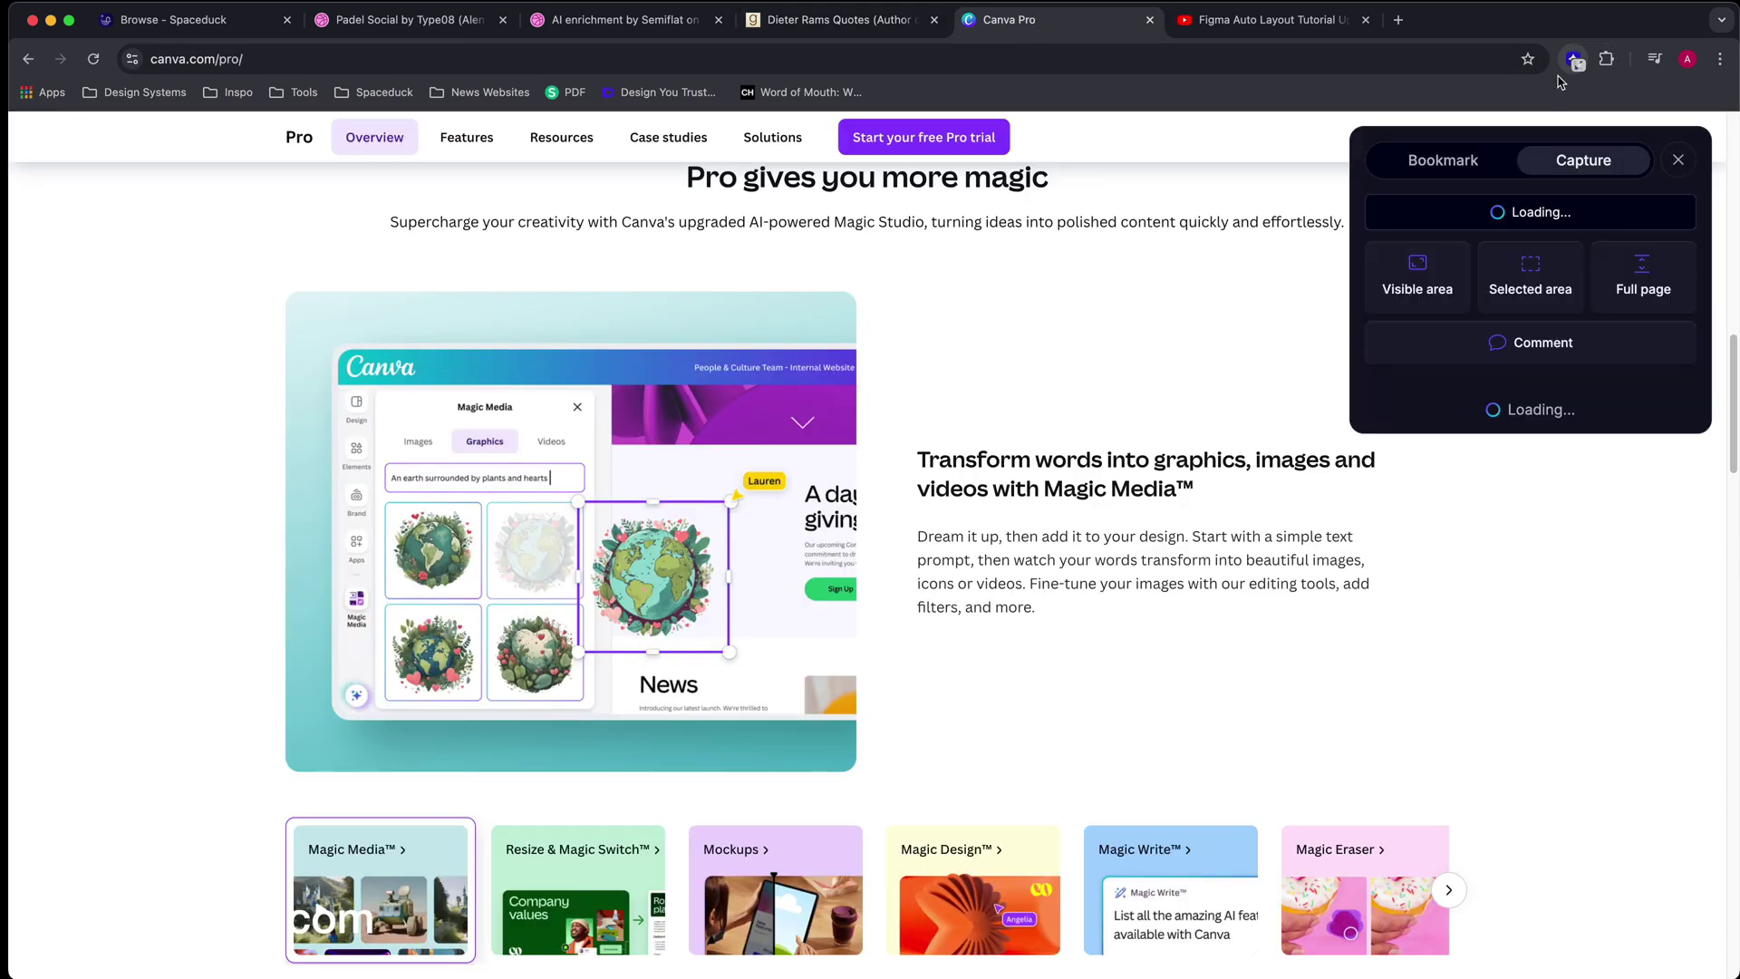
click(1417, 277)
click(1269, 19)
click(1575, 59)
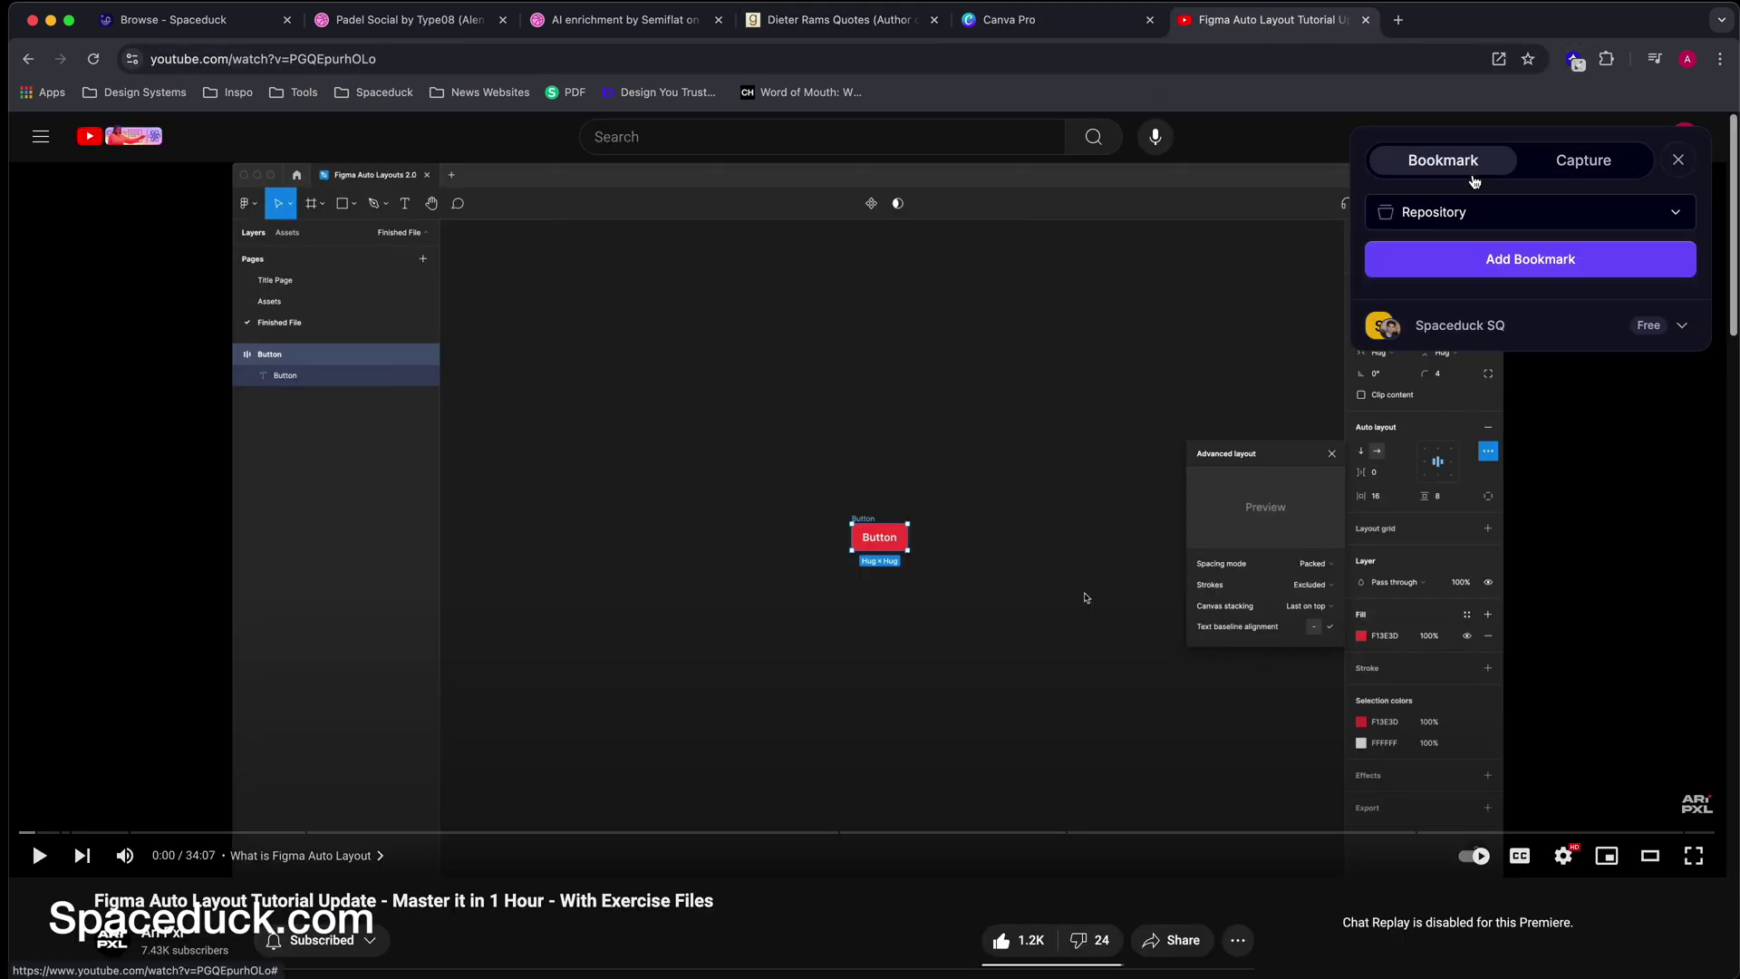
click(1558, 271)
Step: Preview the Padel Social Branding item and search for 'website navigation gymshark'
click(163, 19)
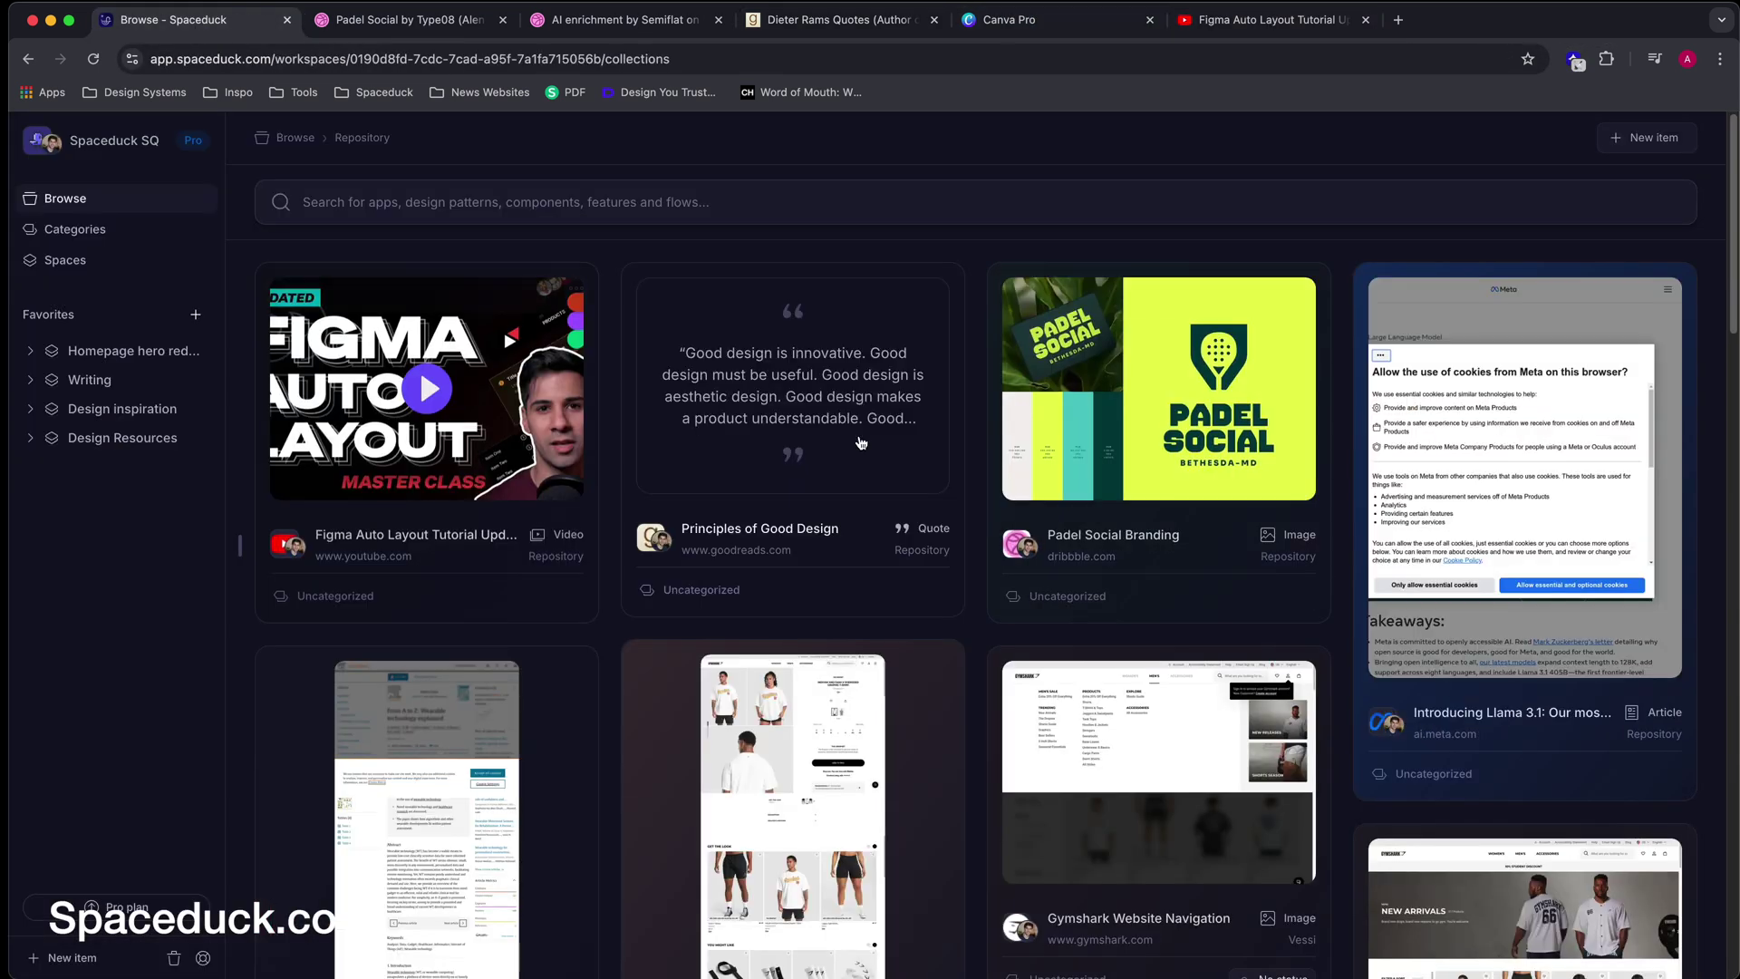
click(1269, 390)
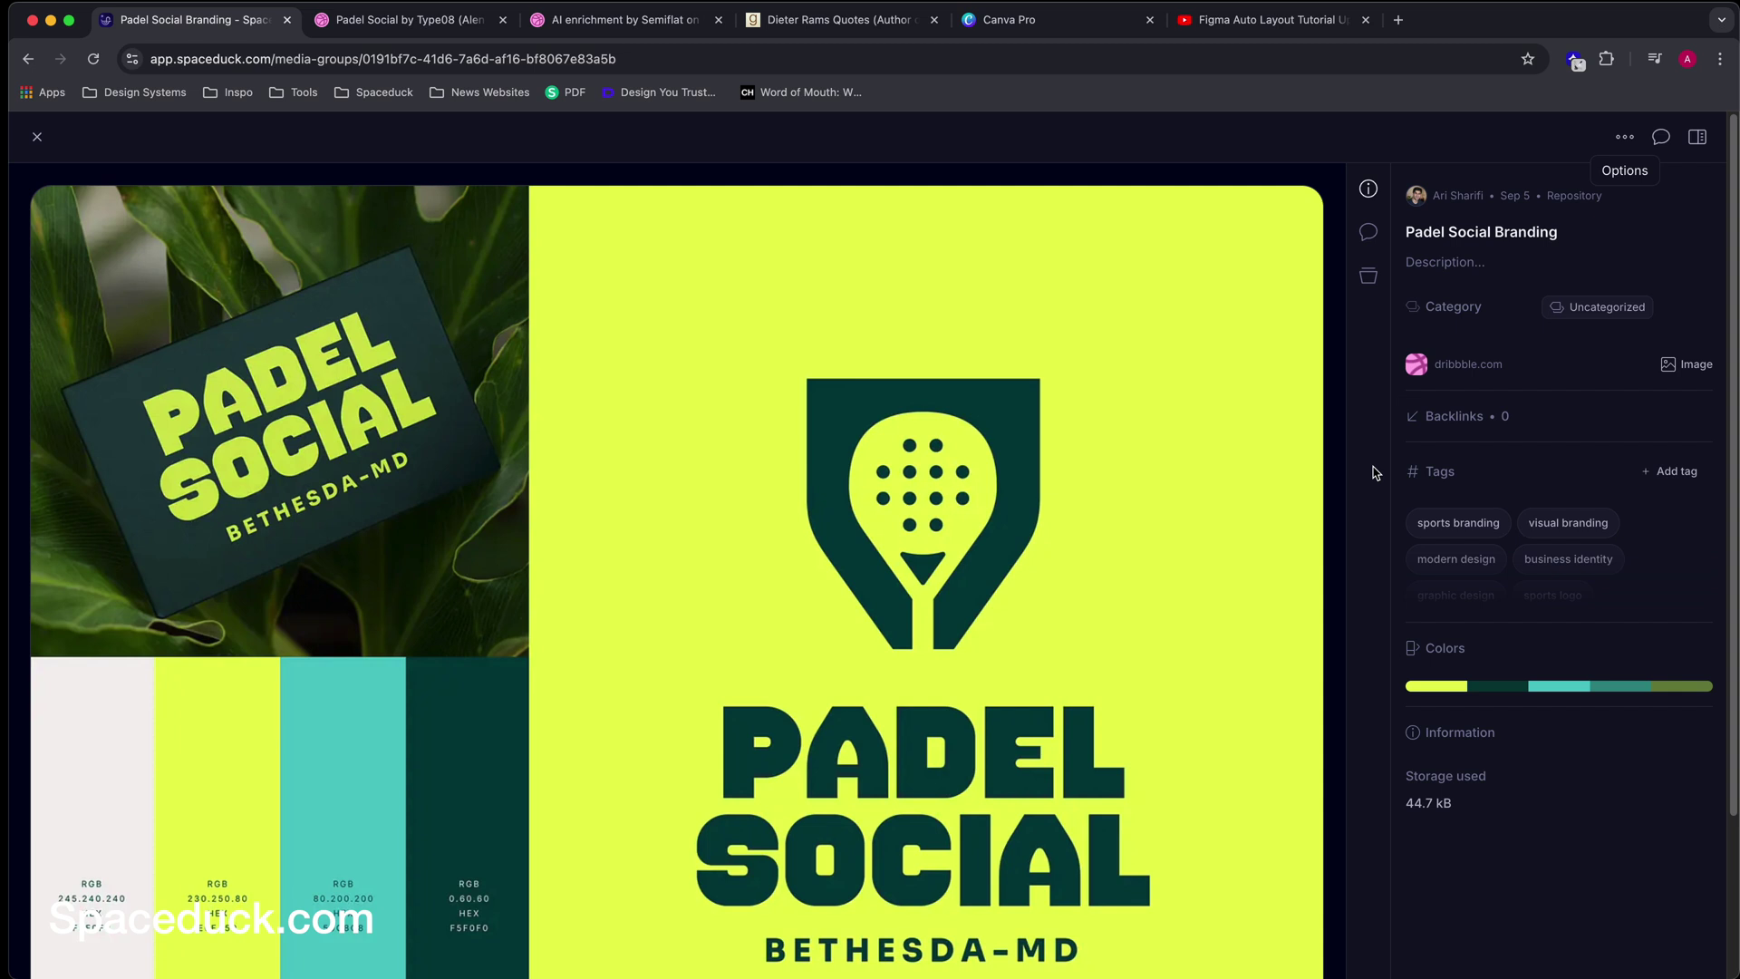
key(Escape)
text(website navig)
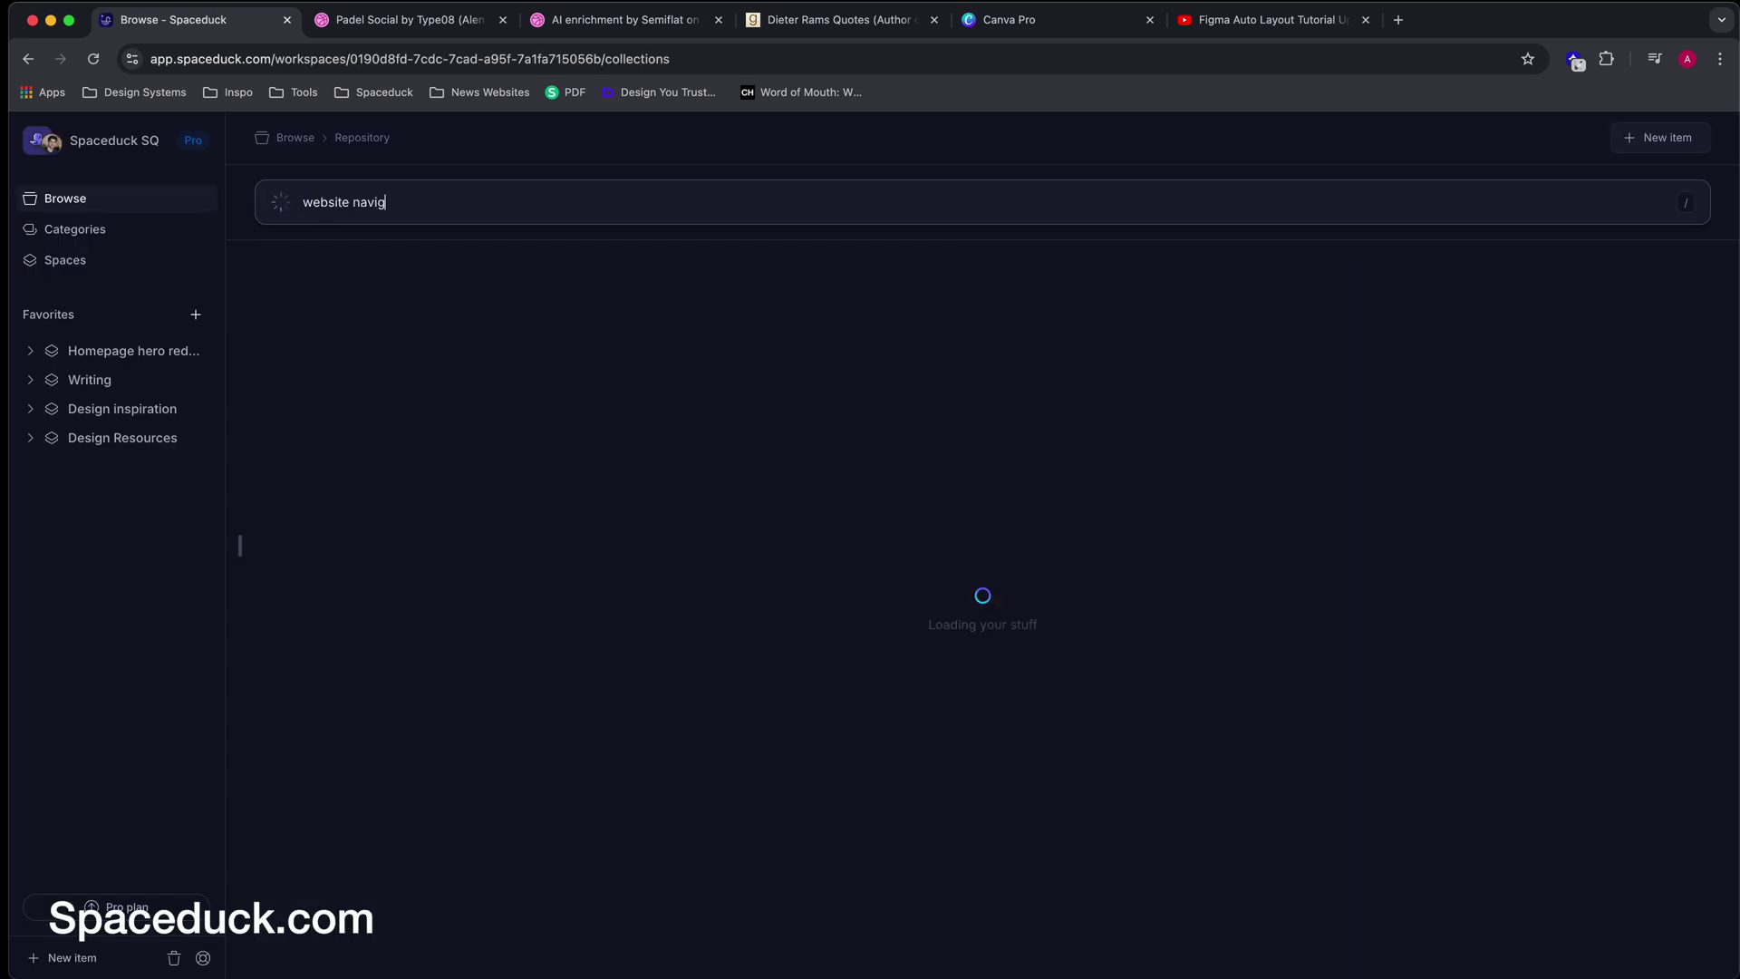
text(ation)
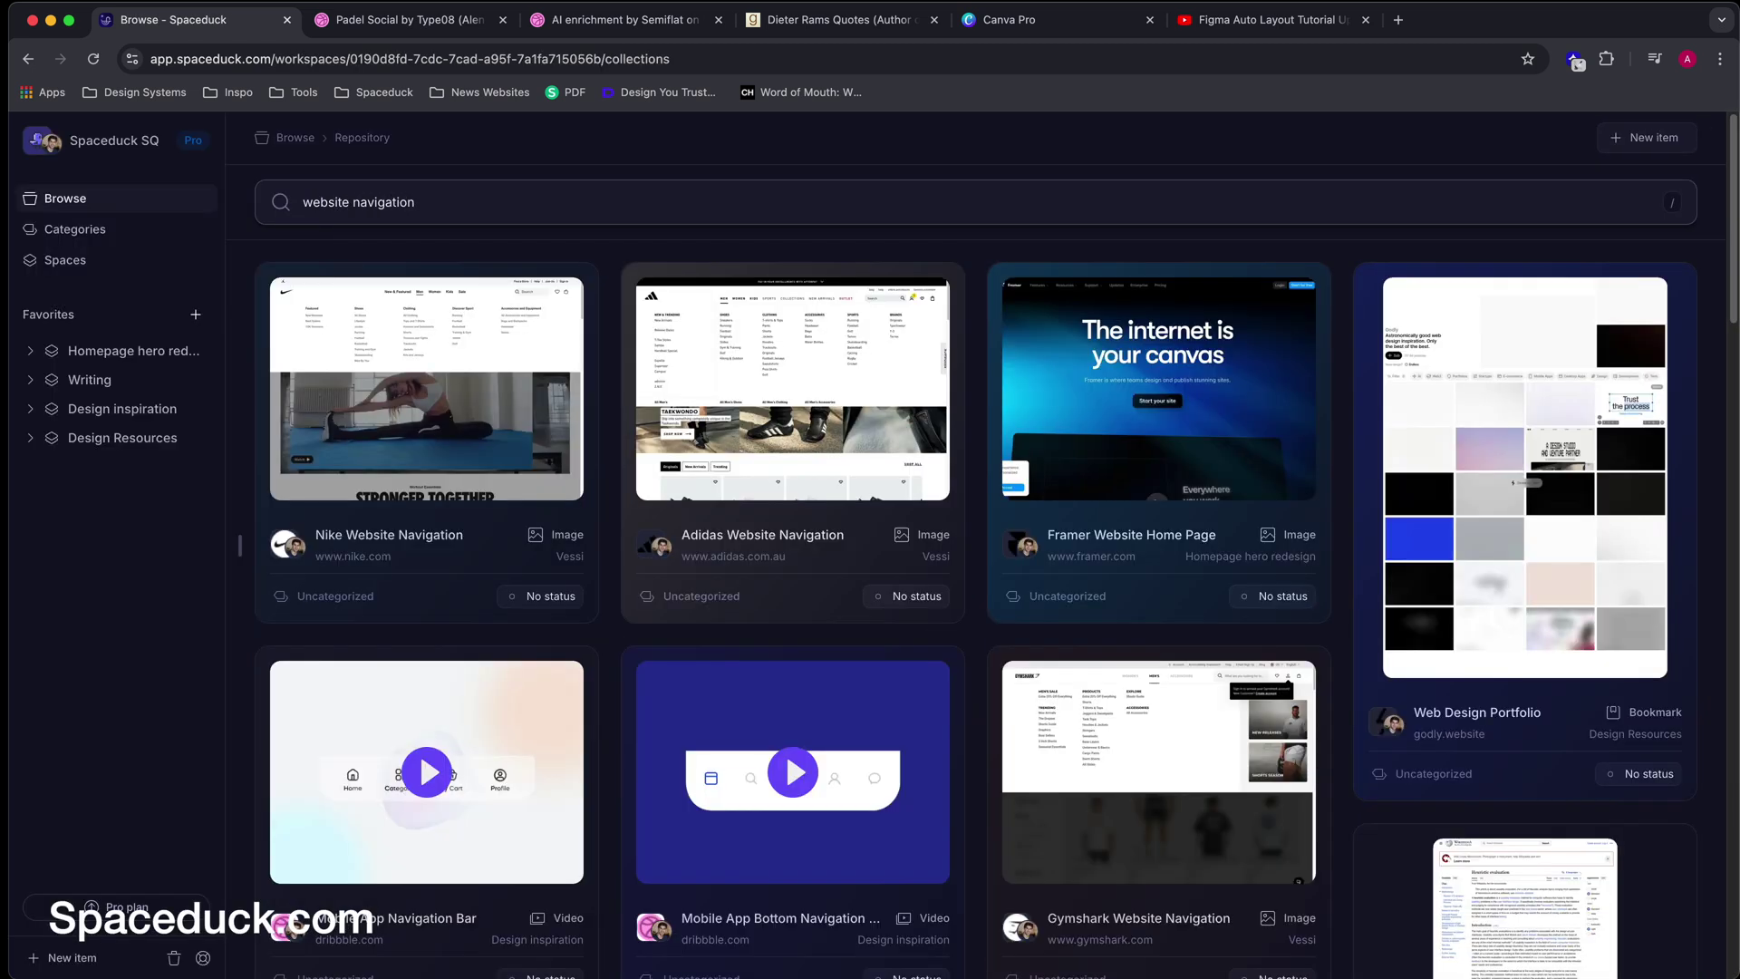
text( gymshark)
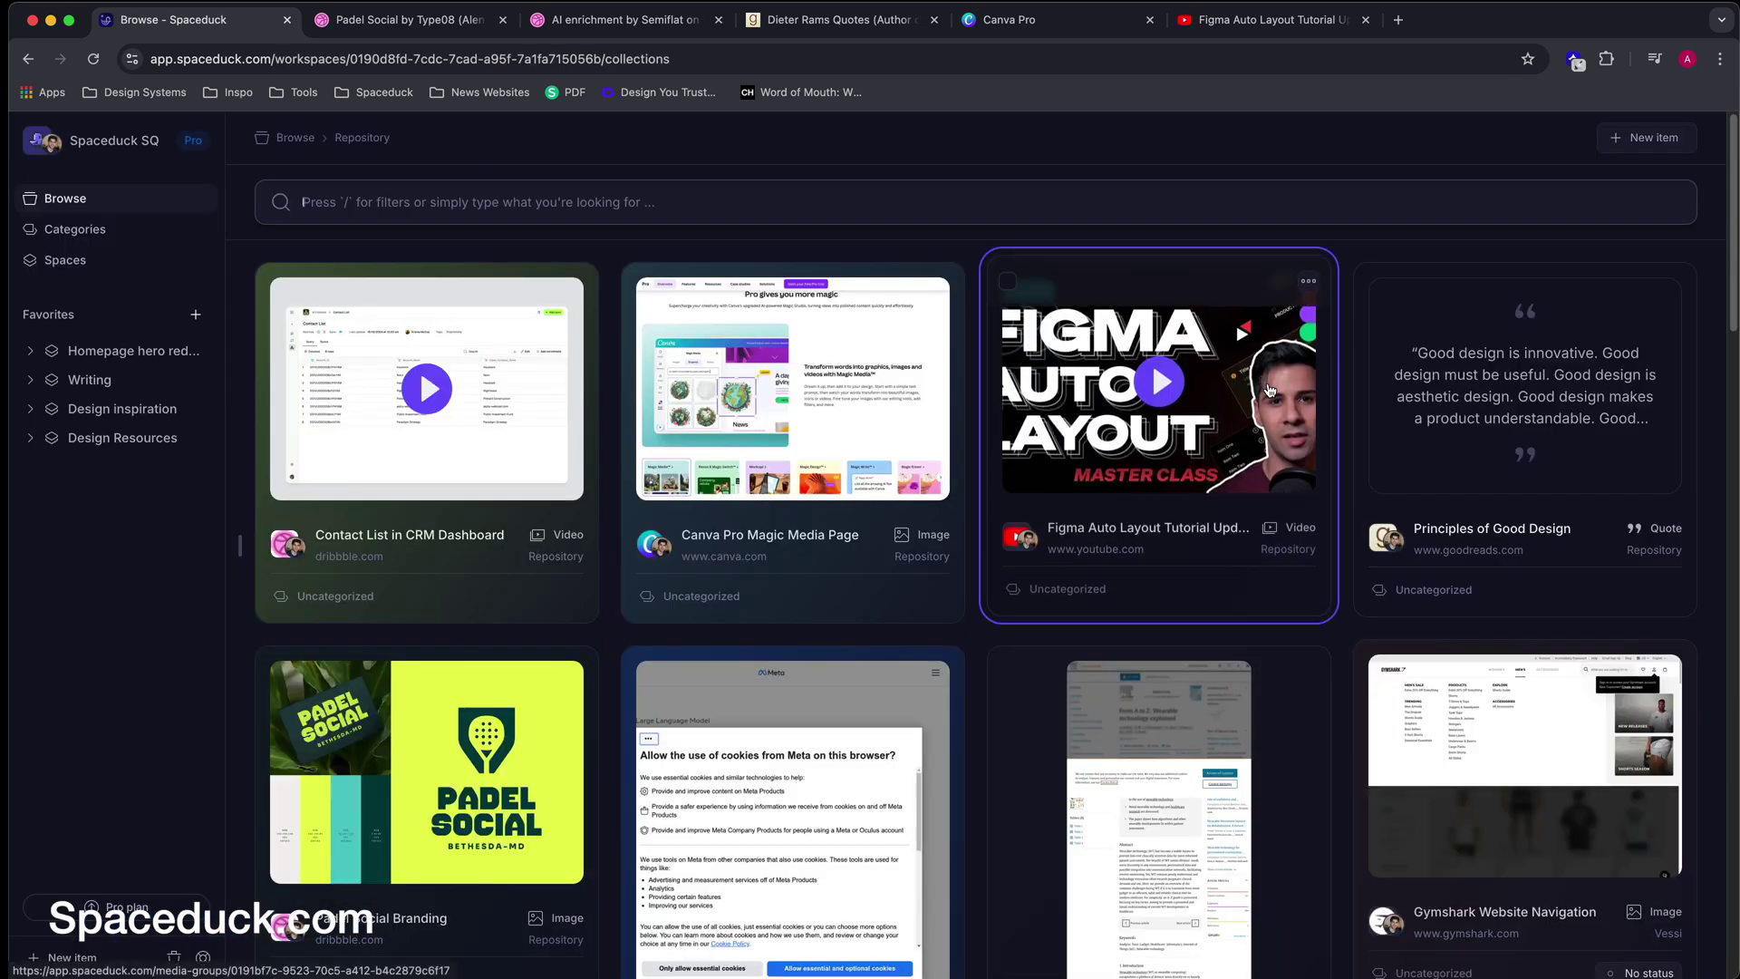
Step: Run a /text search for 'the basic' and open the wearable technology article
click(335, 725)
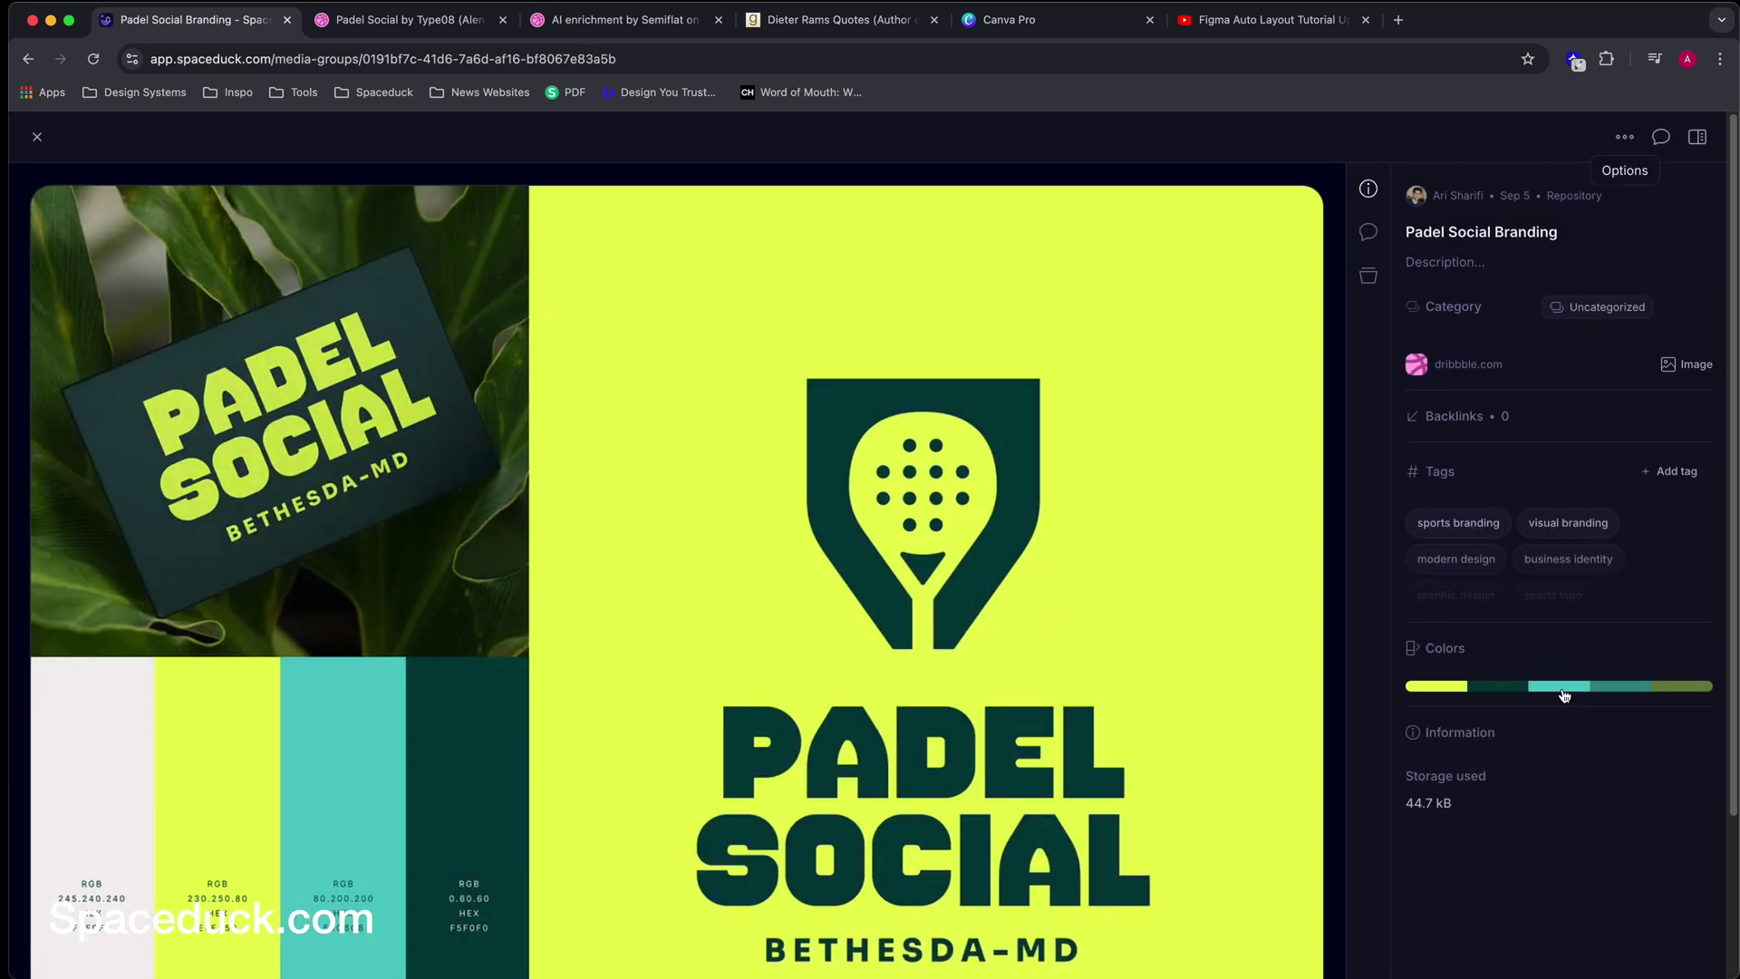
key(Escape)
text(/text:the basic)
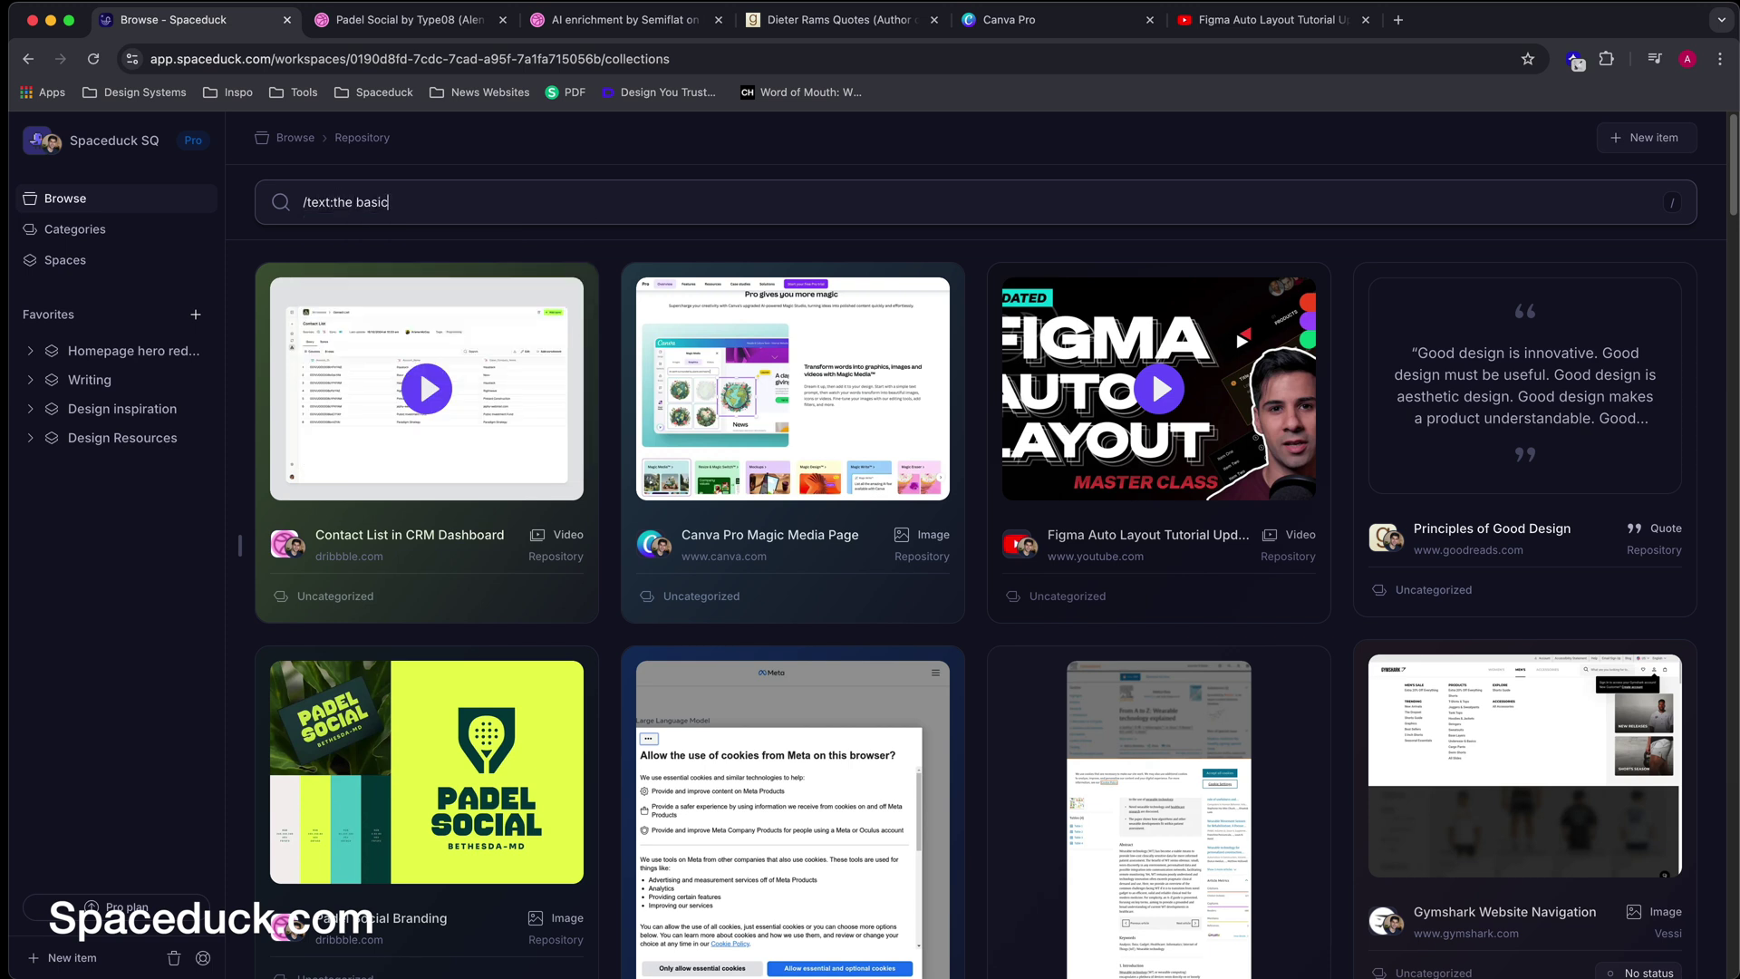
key(Return)
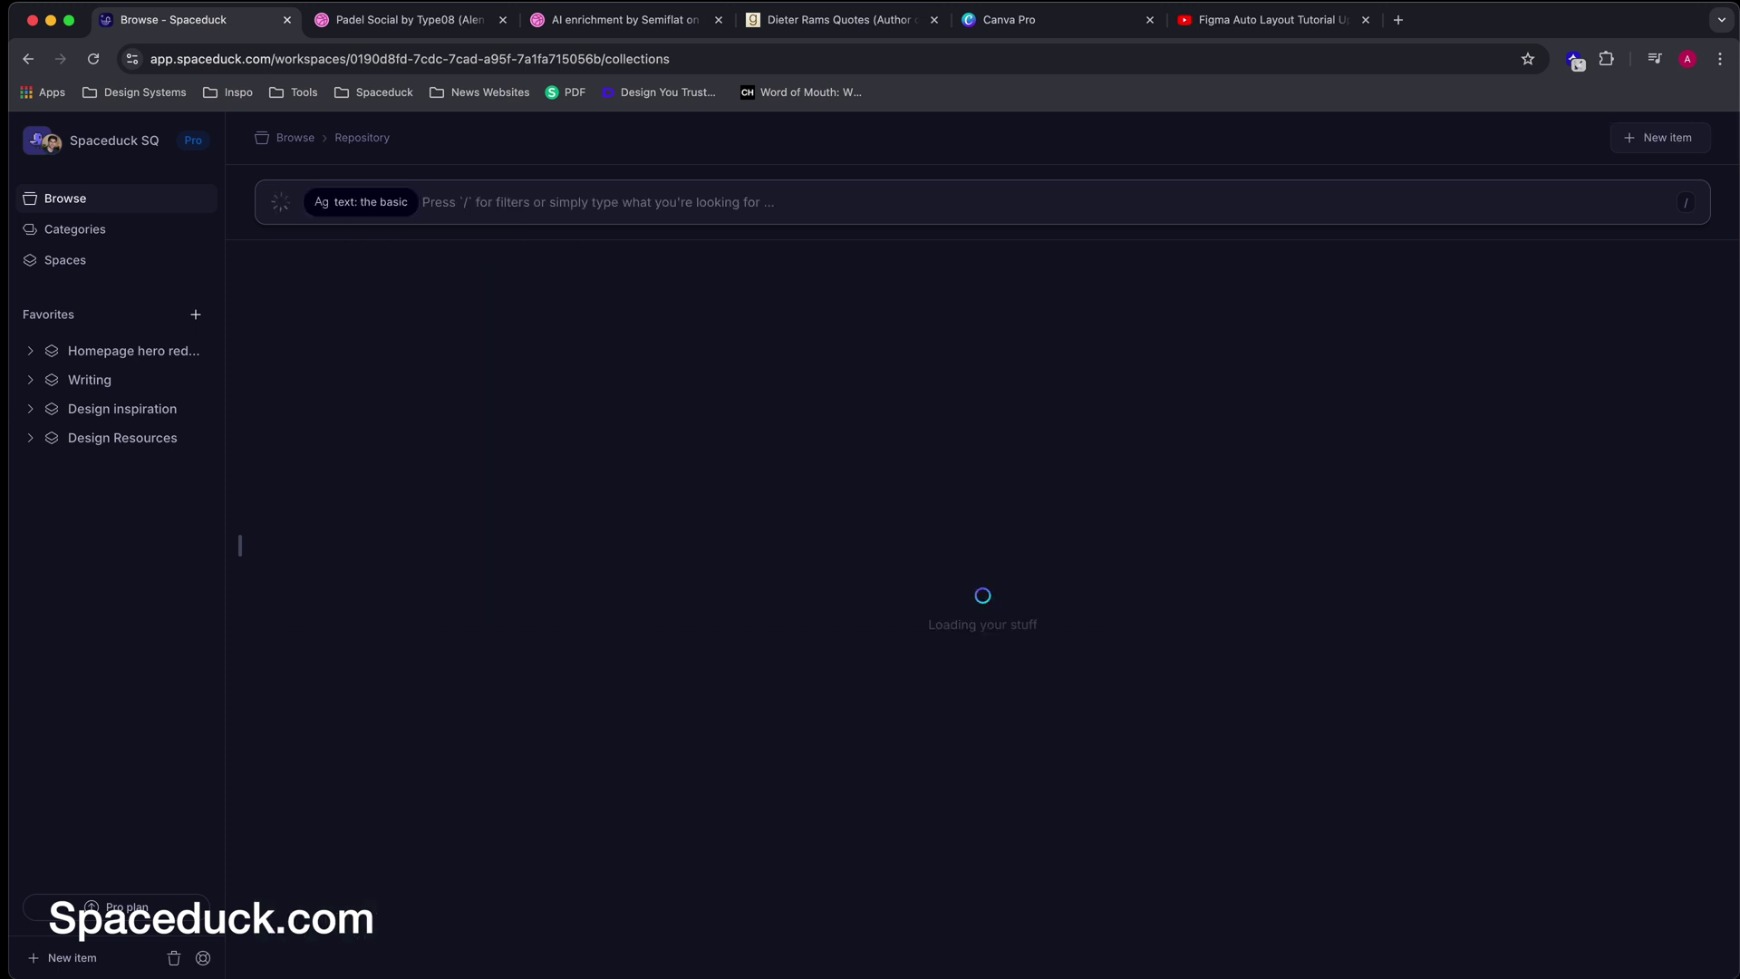
click(807, 431)
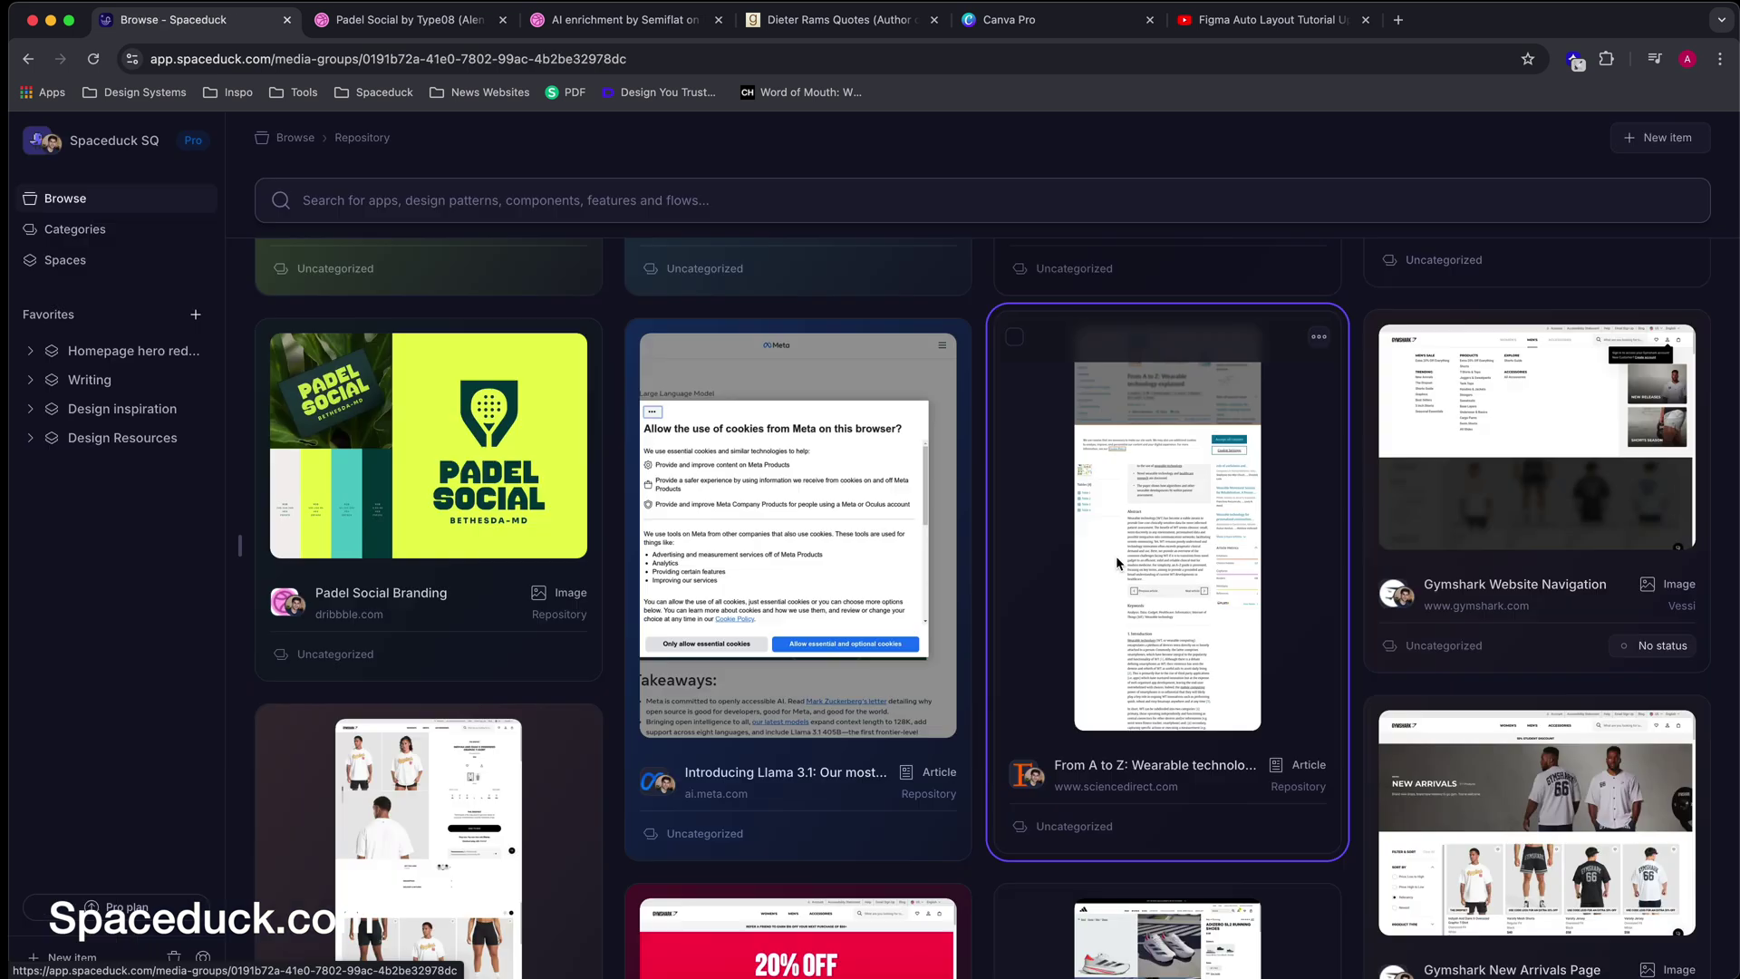
click(1116, 557)
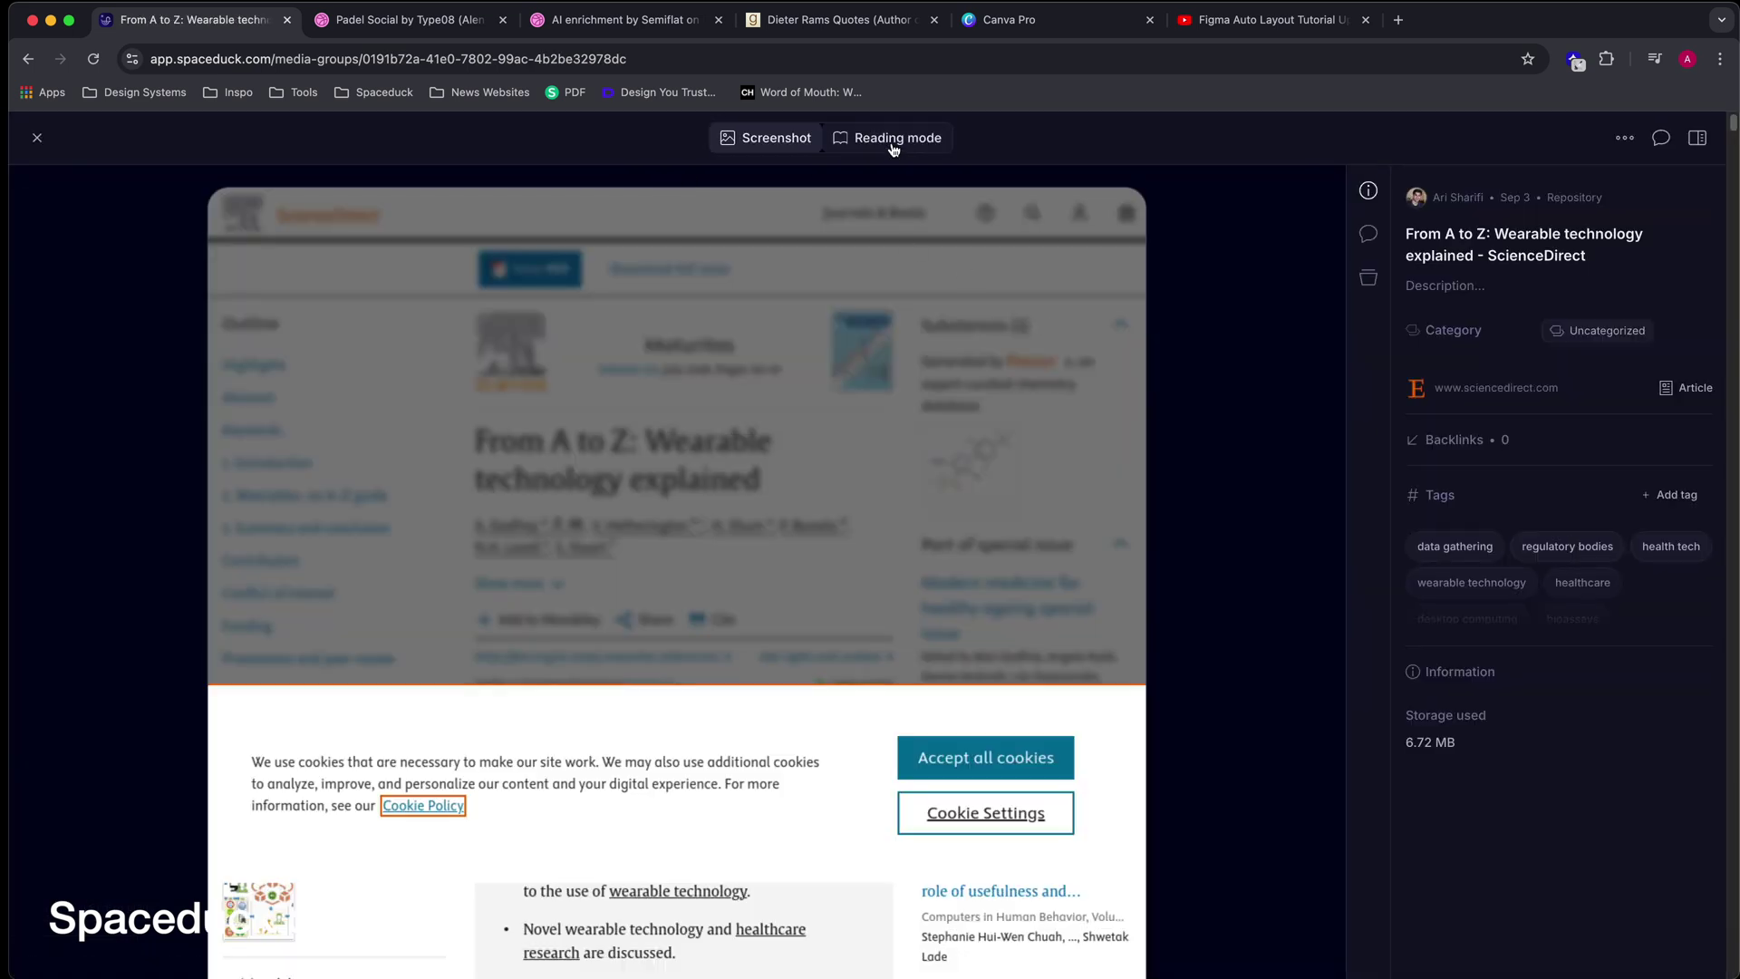
click(894, 138)
scroll(790, 577, down, 20)
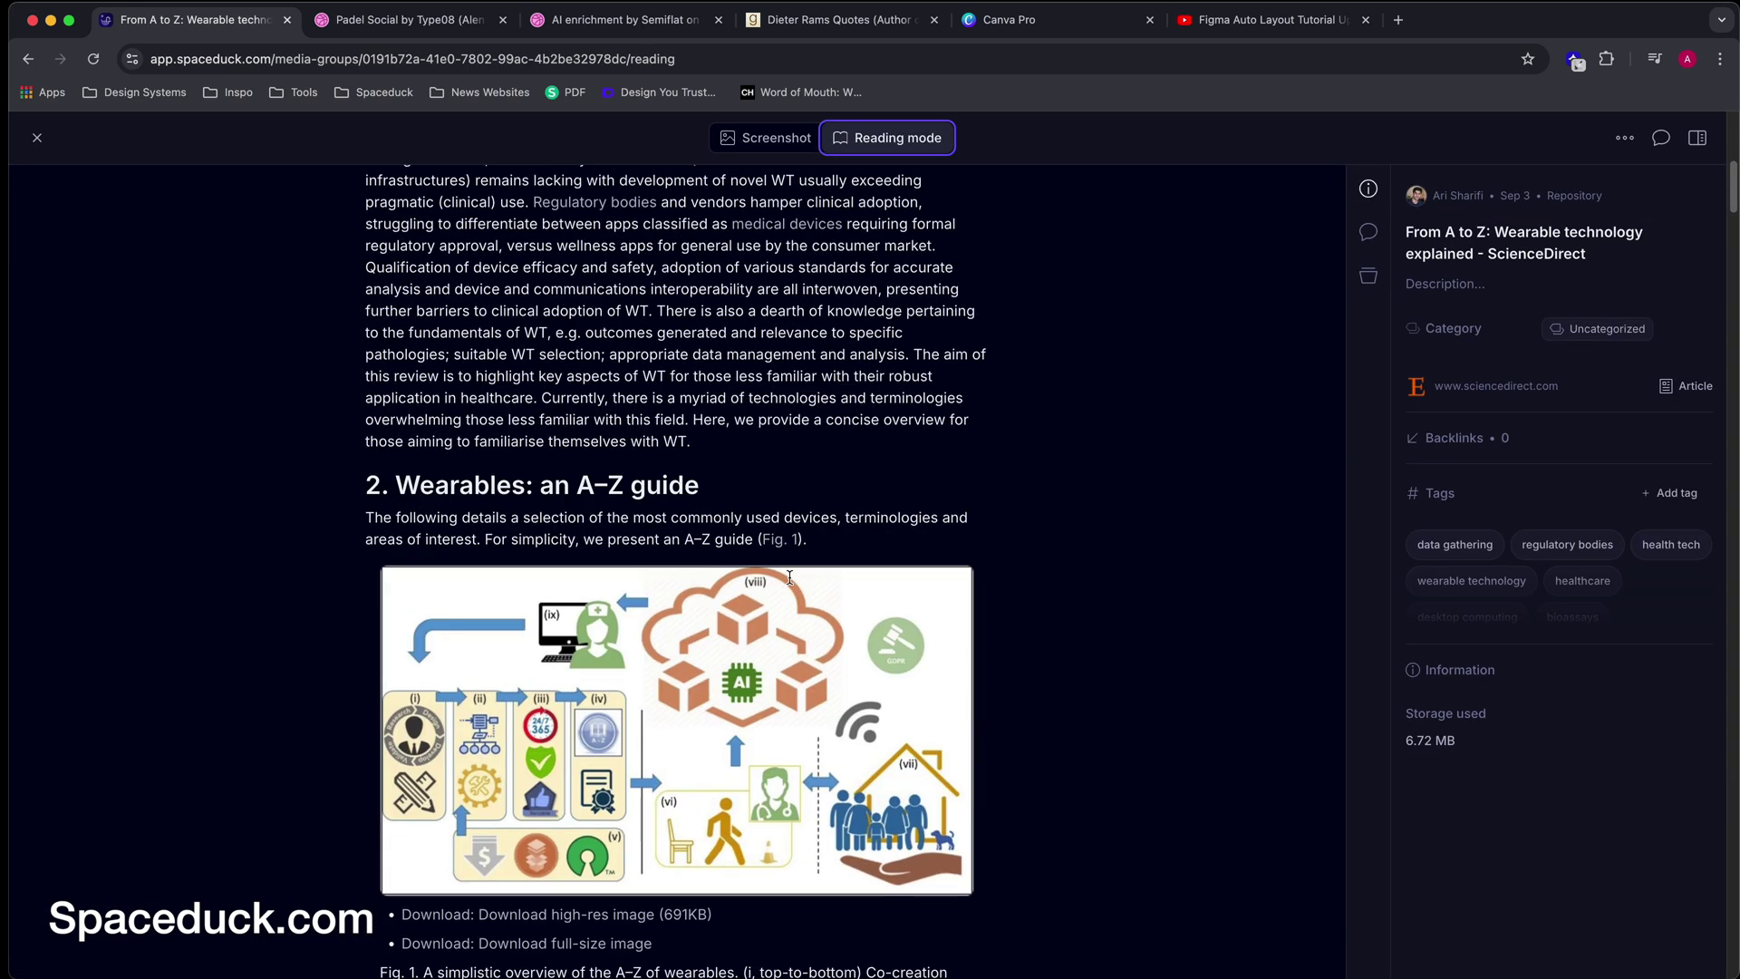
scroll(790, 577, down, 7)
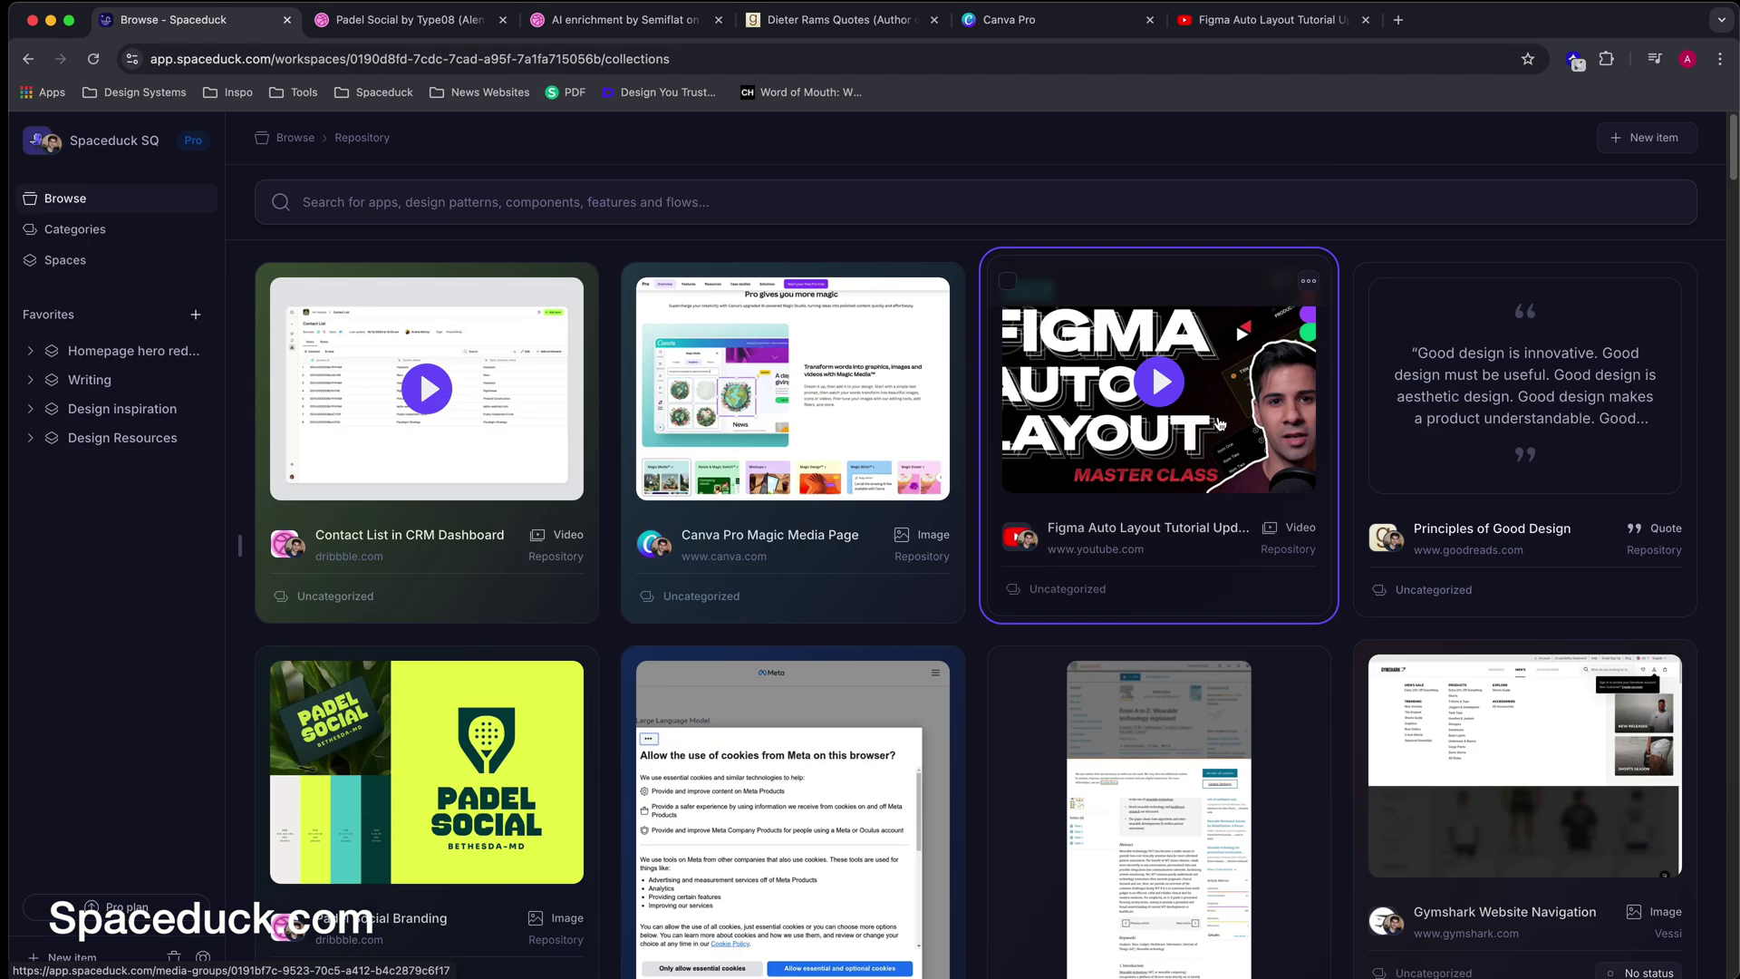
click(1151, 357)
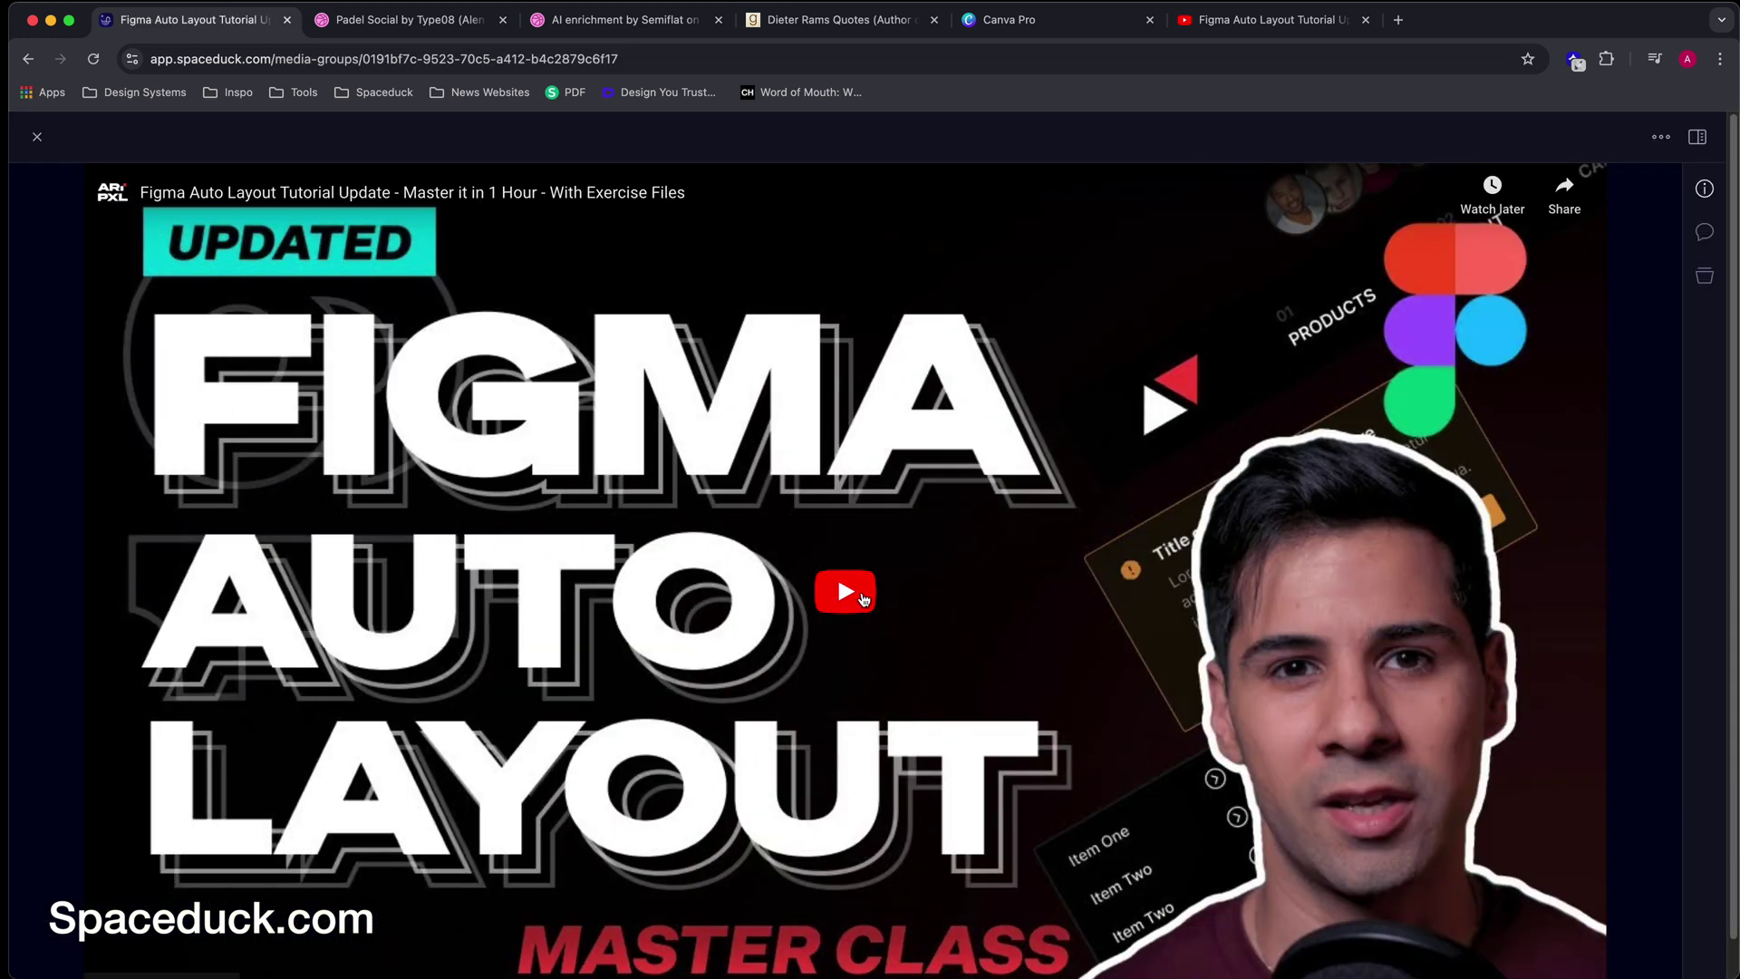
click(864, 599)
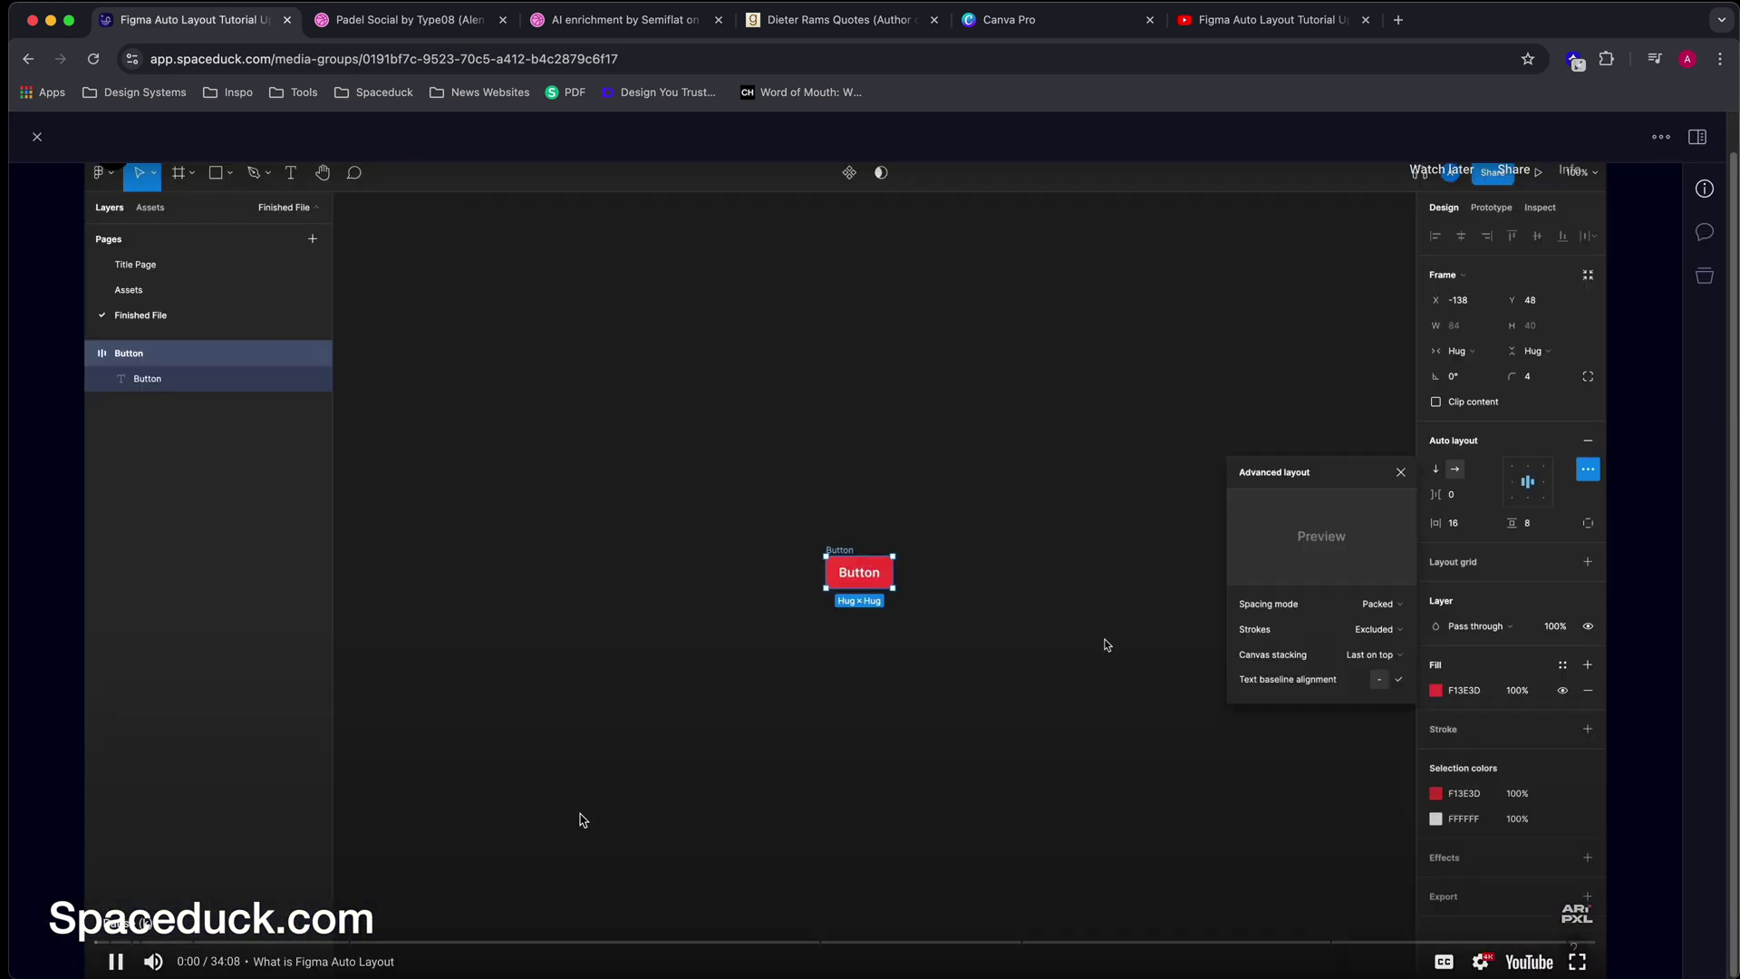
click(583, 807)
key(Escape)
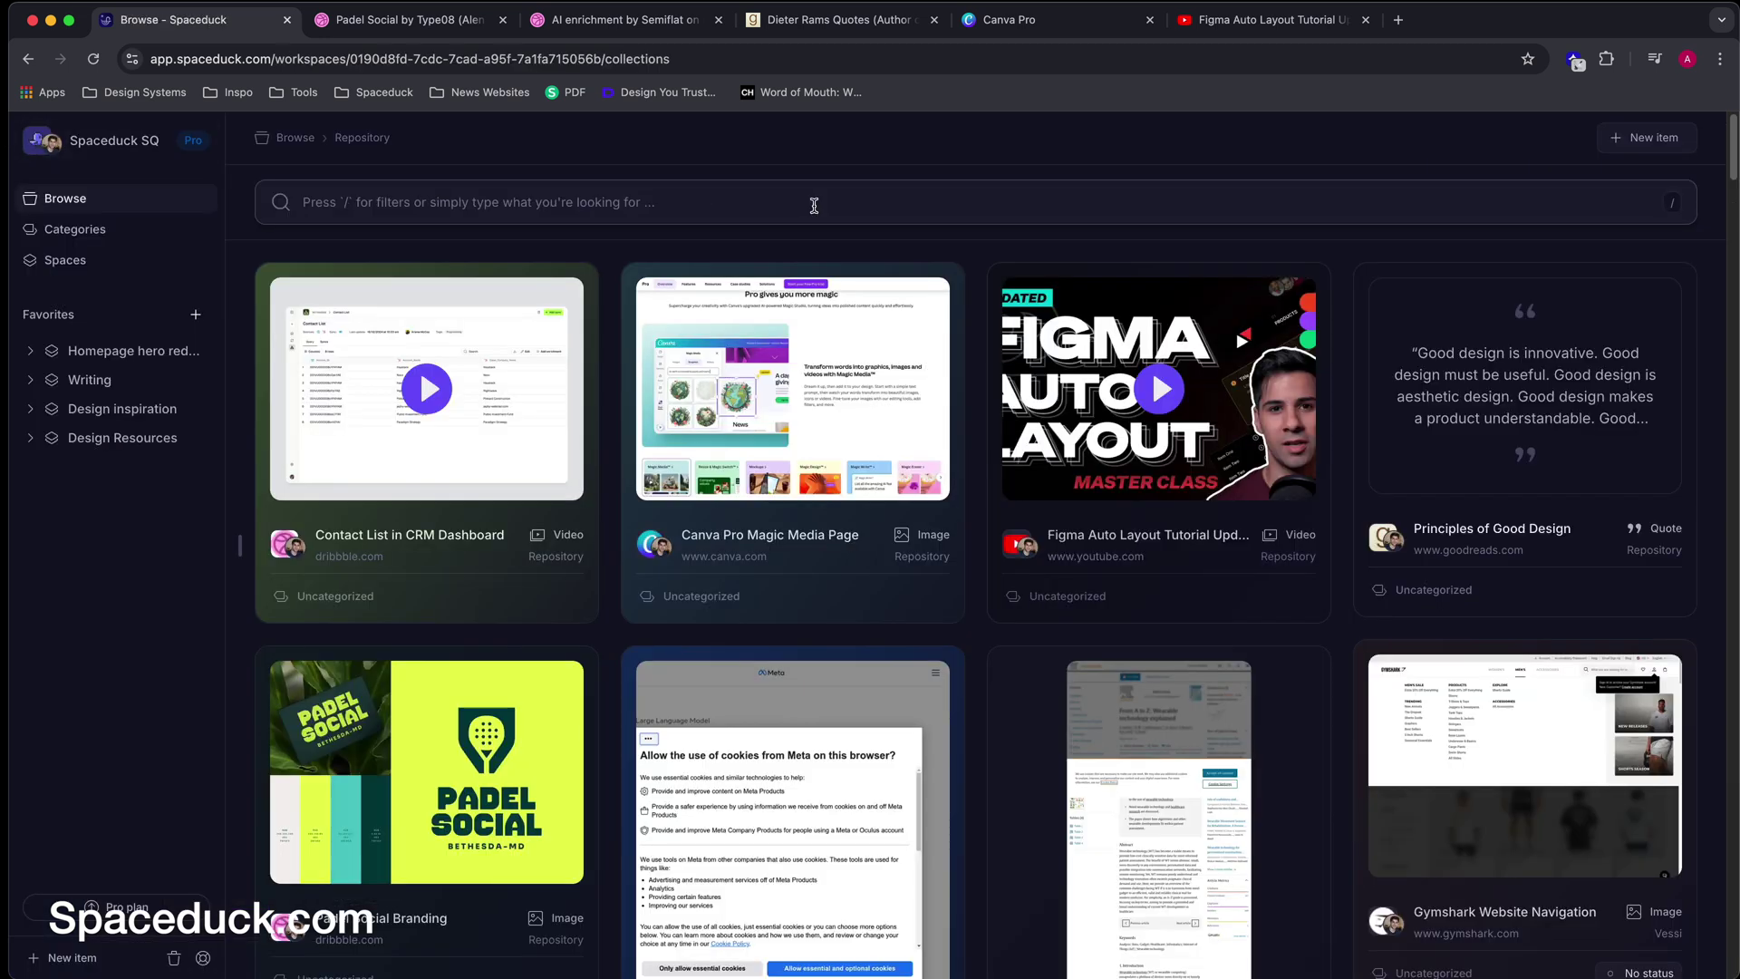
Step: Browse the Company category table and read through the Vessi: Company document
click(127, 230)
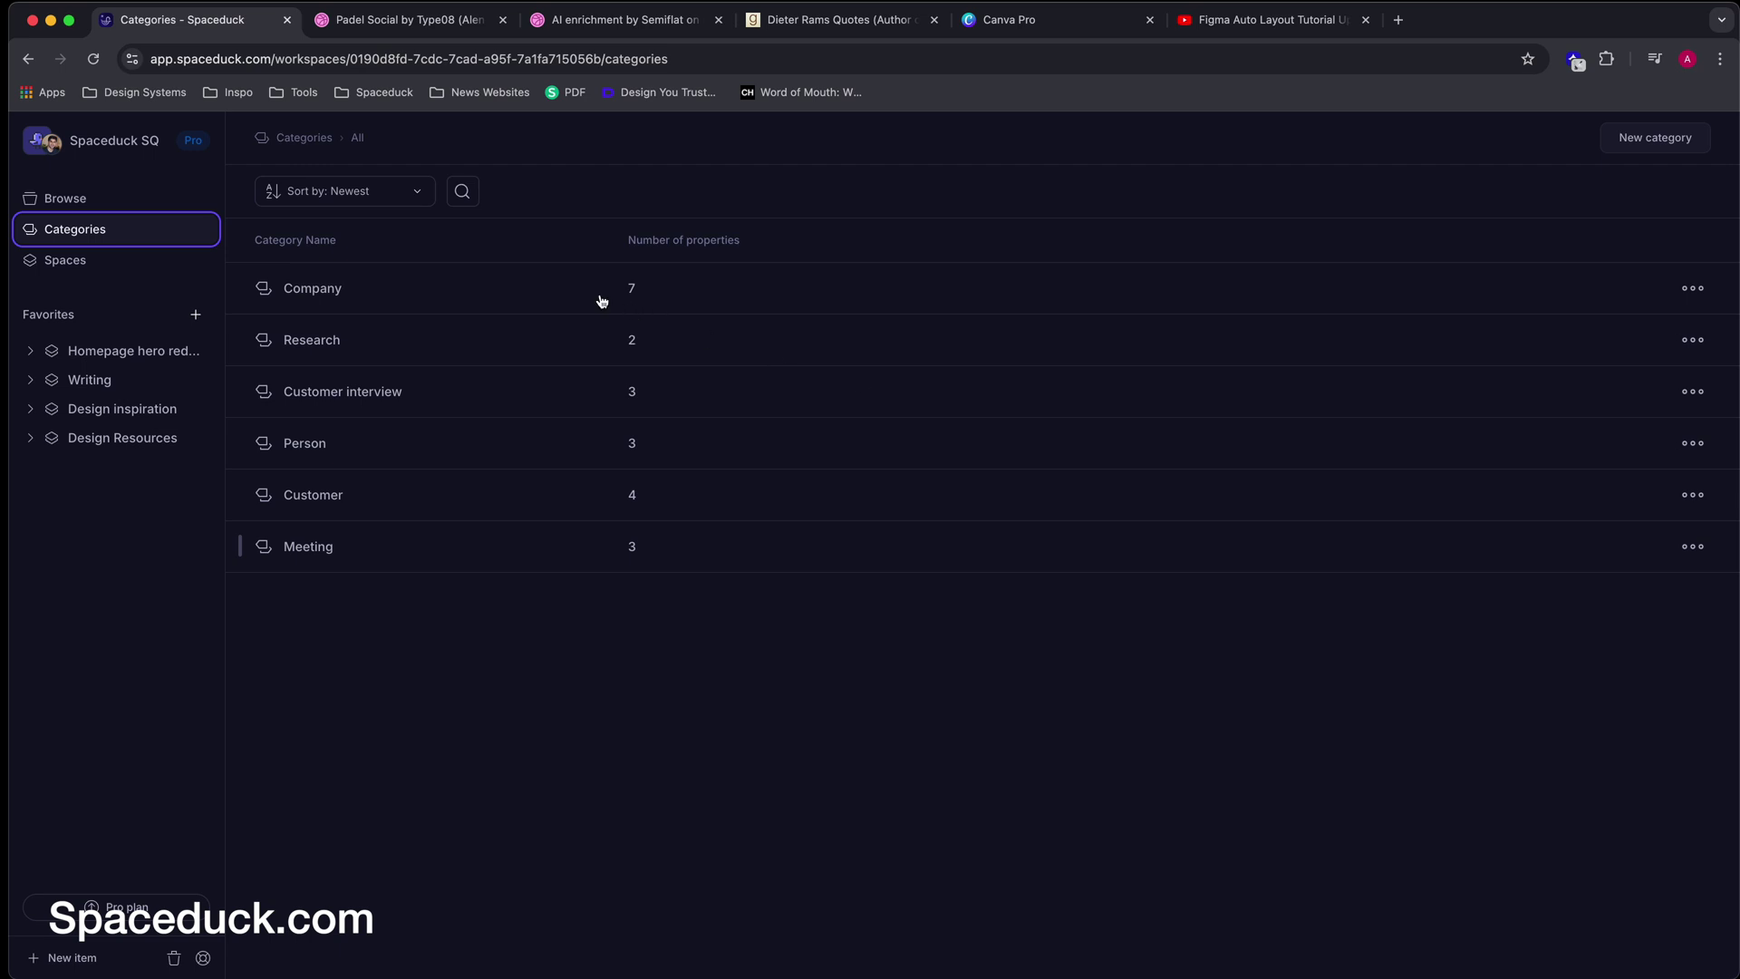
click(324, 288)
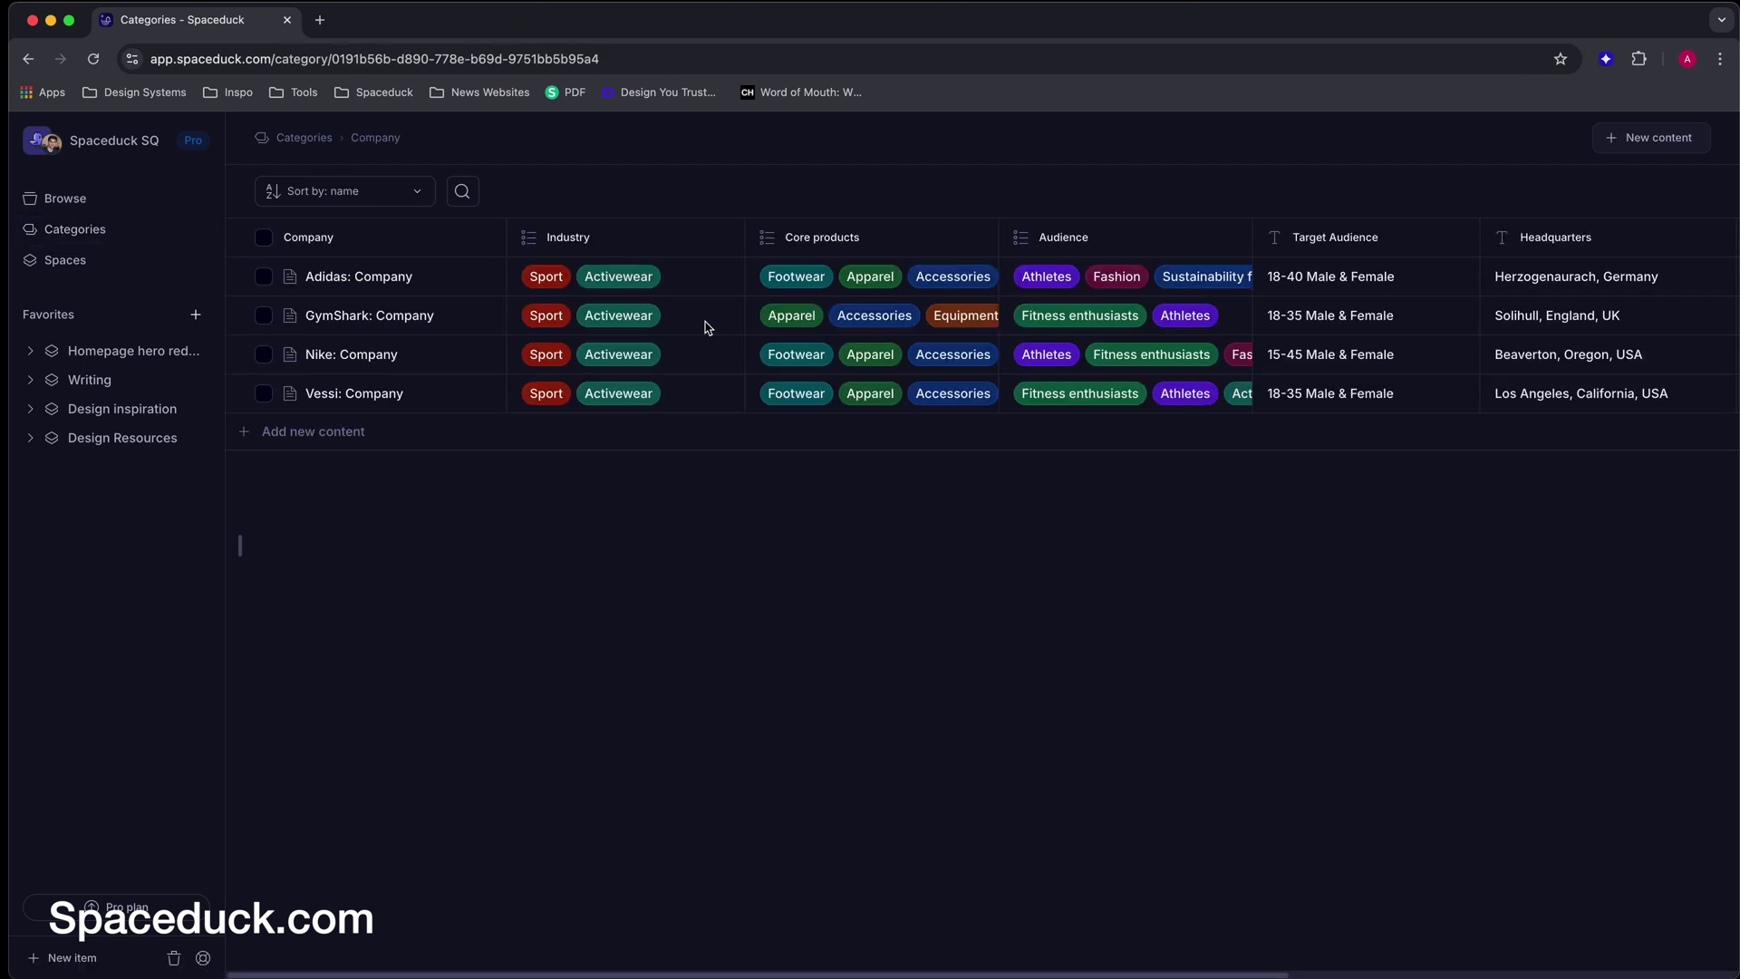
scroll(965, 329, right, 7)
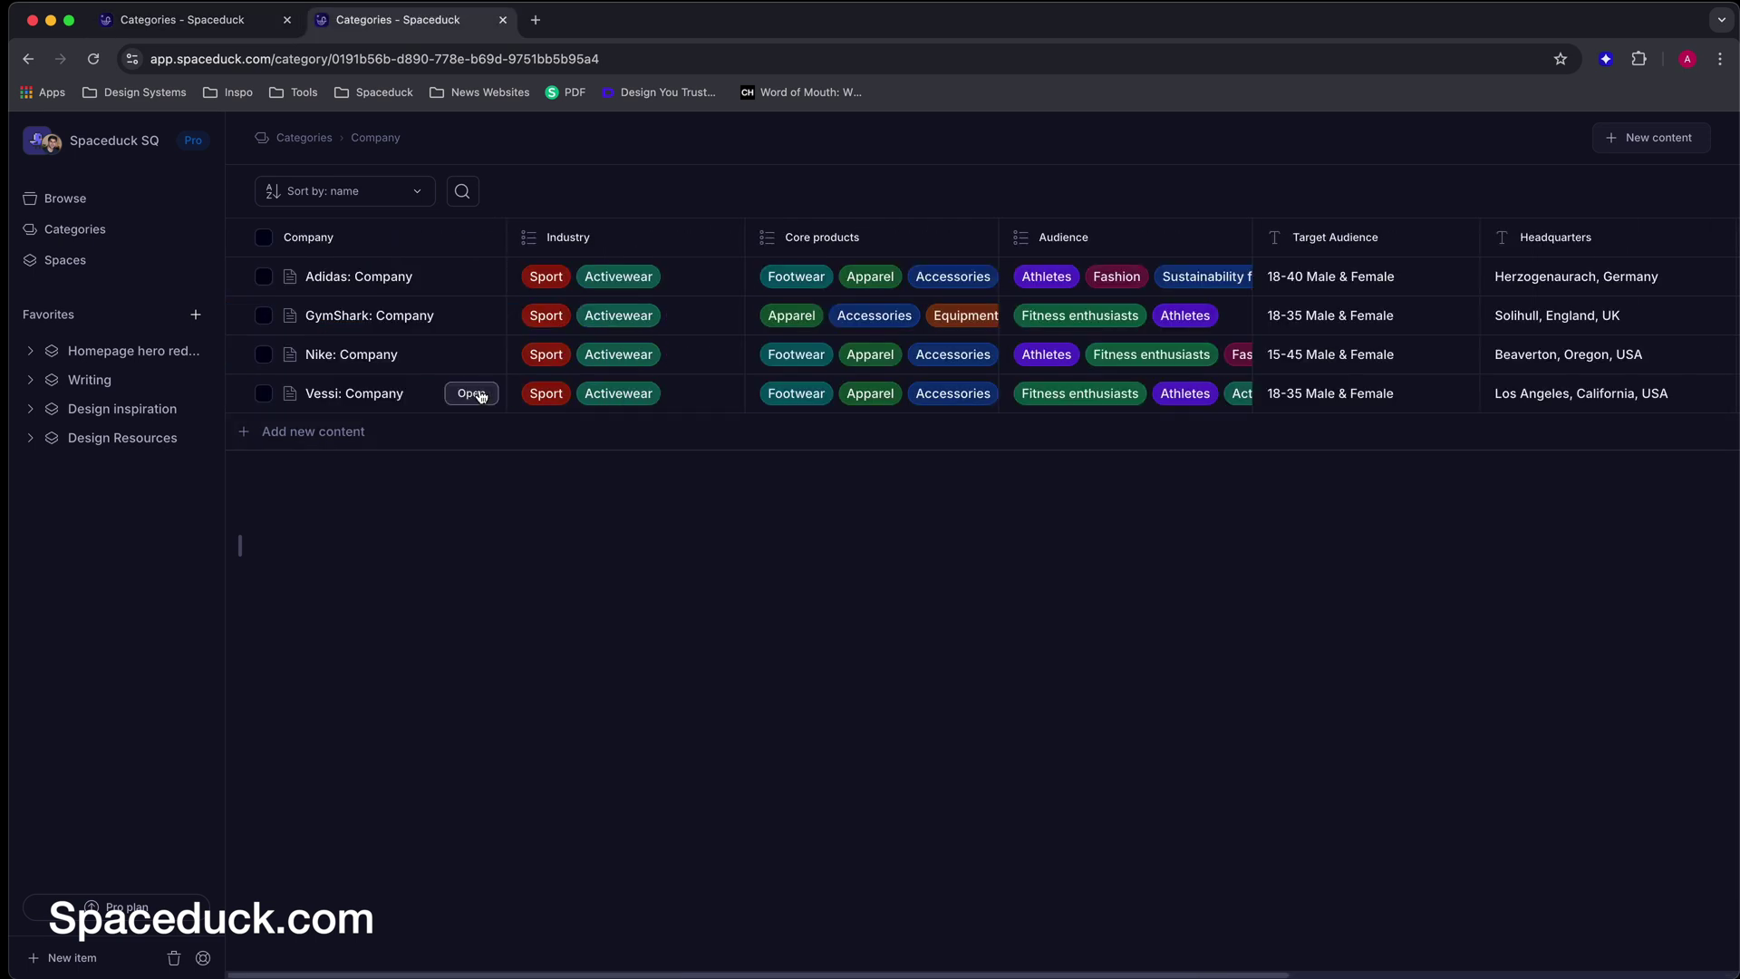
click(481, 393)
scroll(572, 338, down, 3)
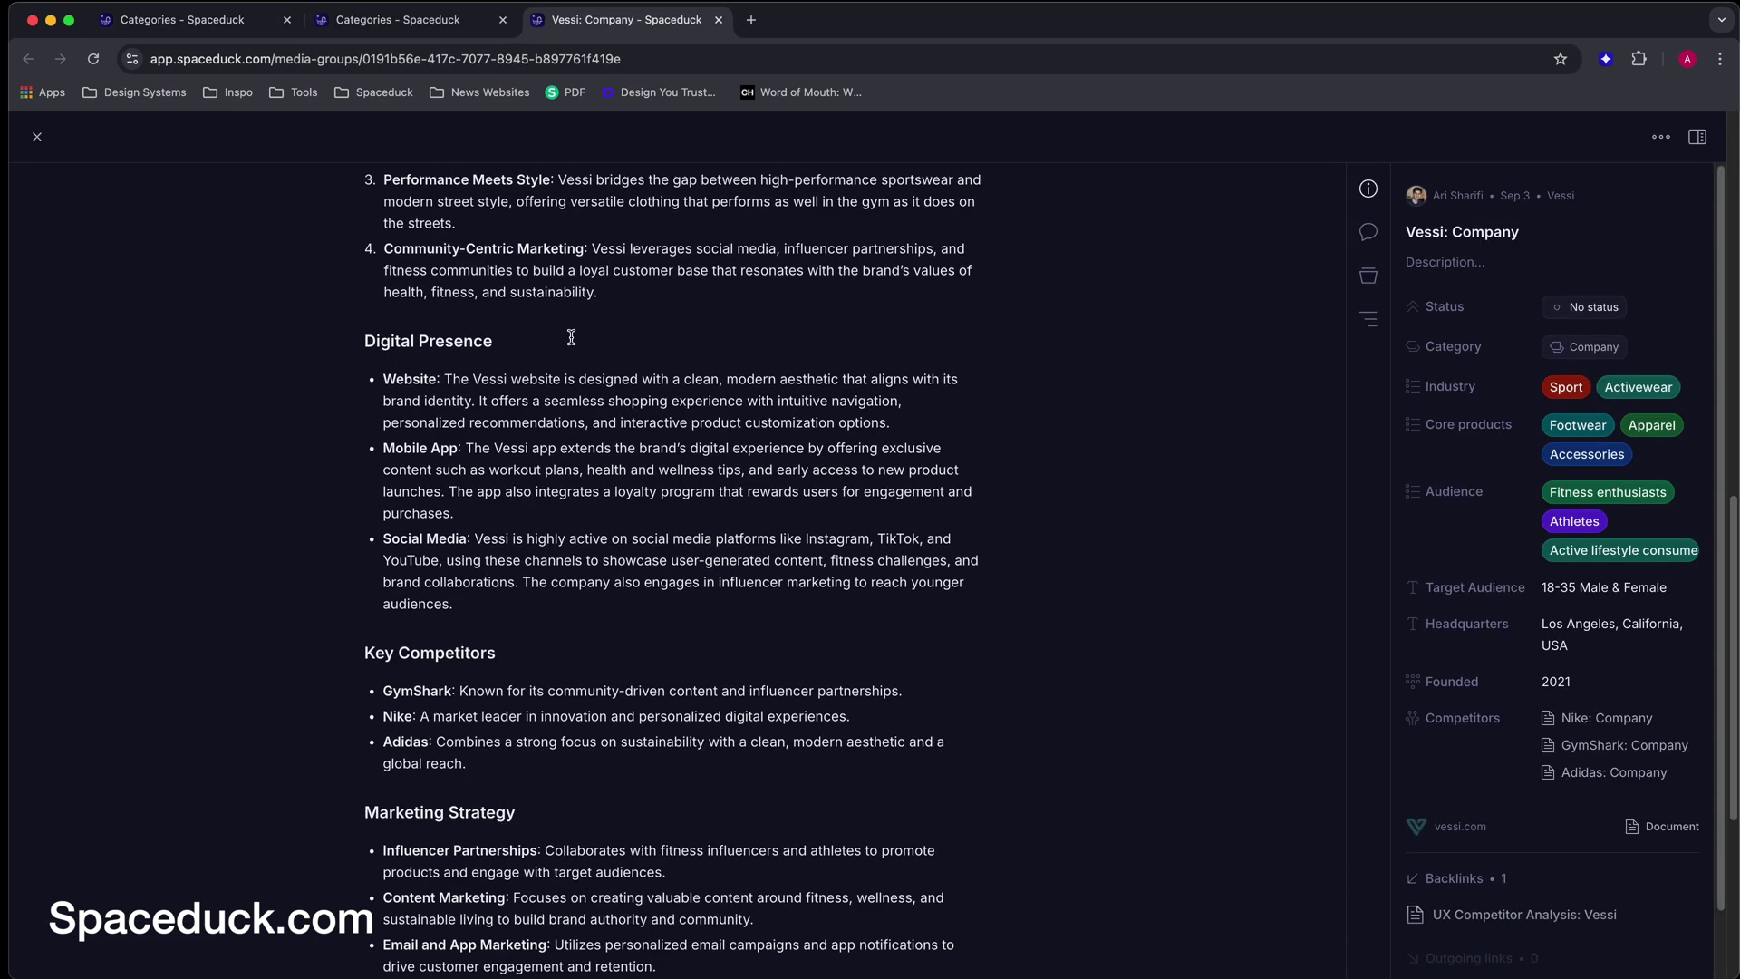
scroll(572, 337, up, 10)
scroll(1626, 586, down, 2)
scroll(1625, 592, up, 2)
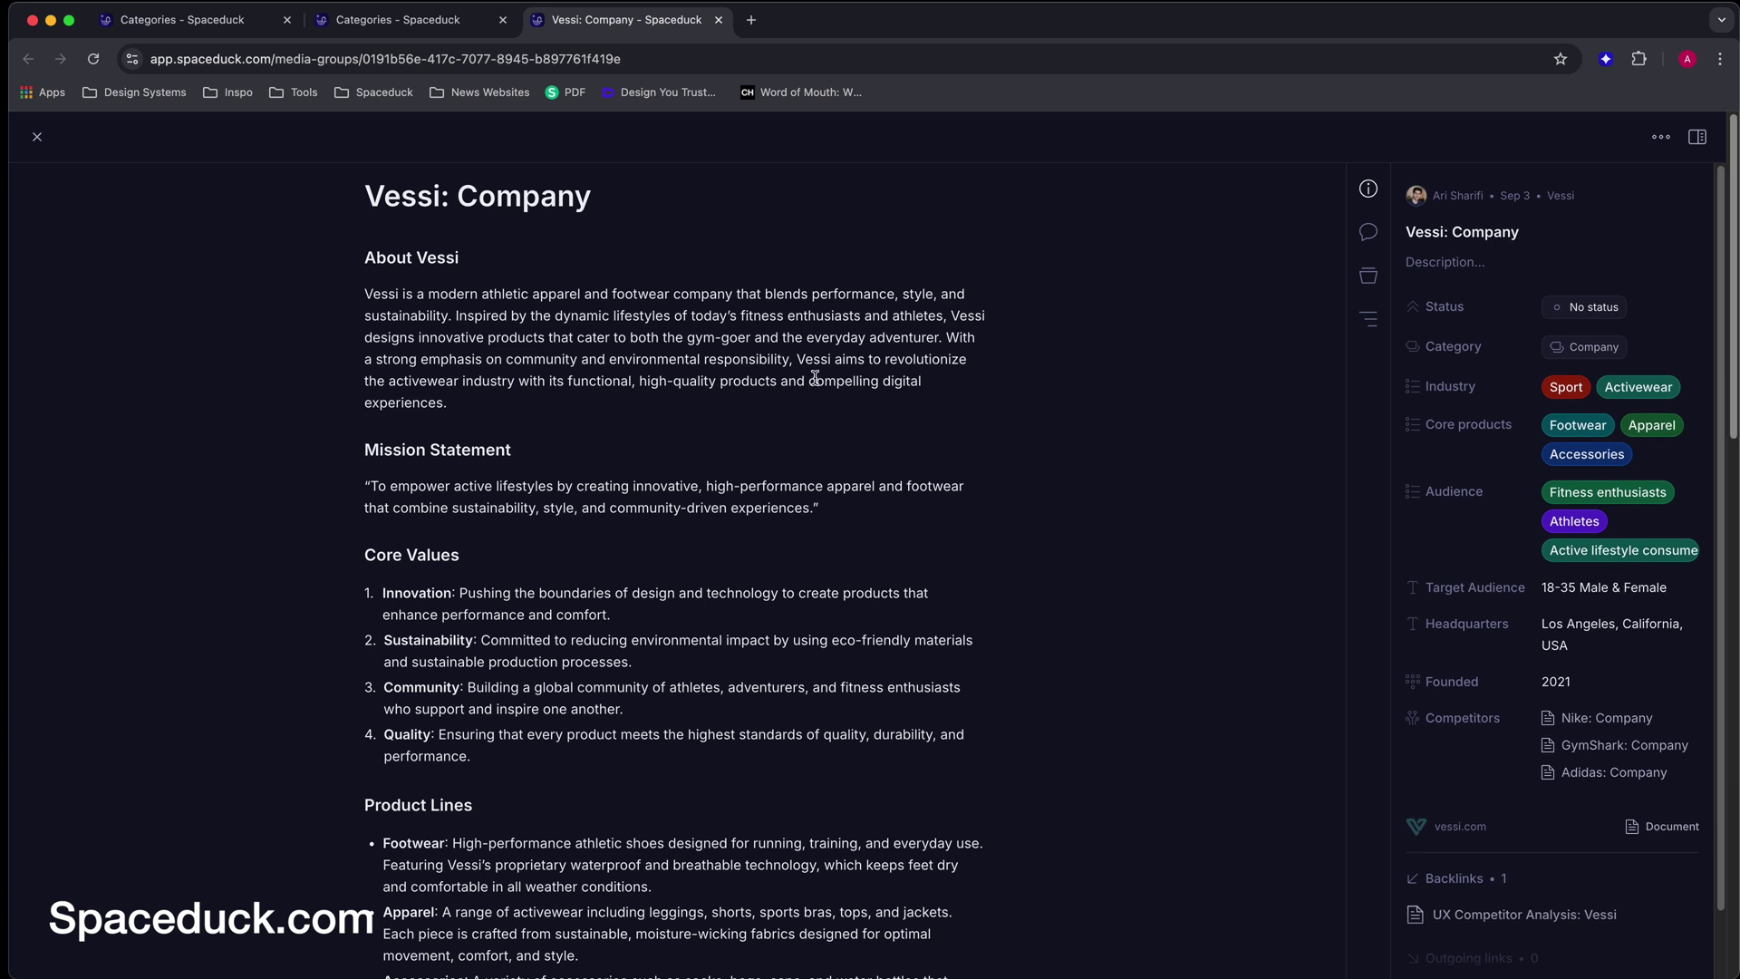
click(27, 142)
Step: Read a customer's interview summary from the Customer category, then go to the Vessi space
click(127, 229)
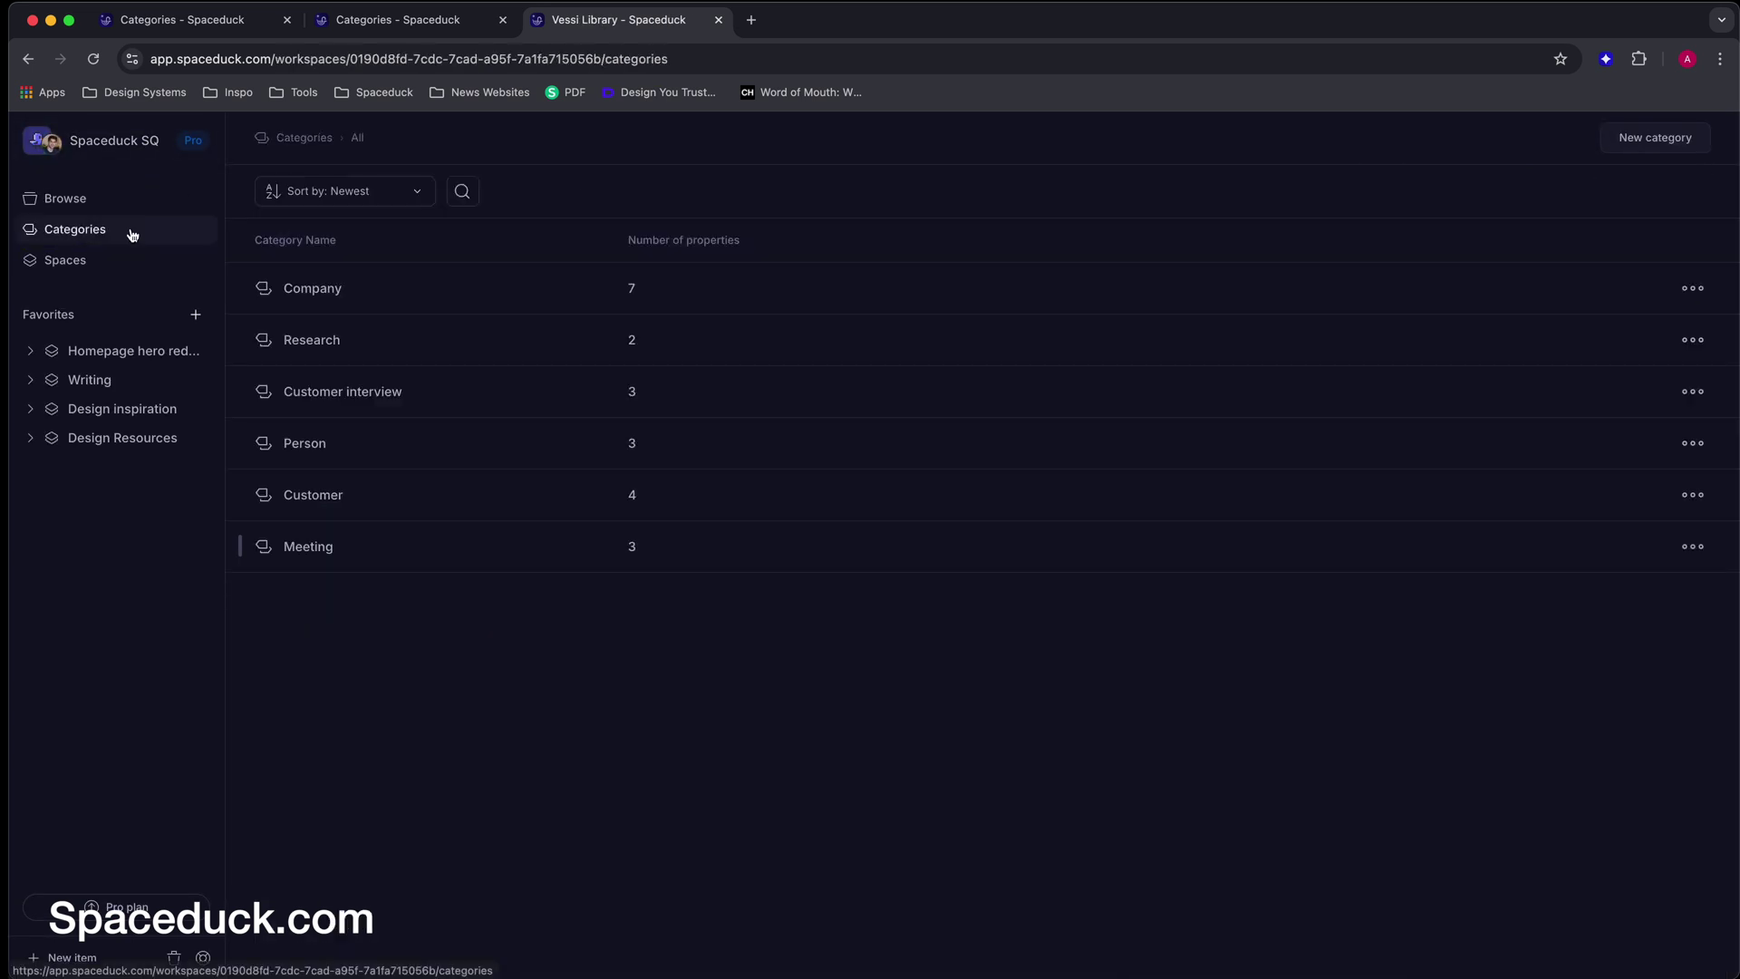
click(323, 504)
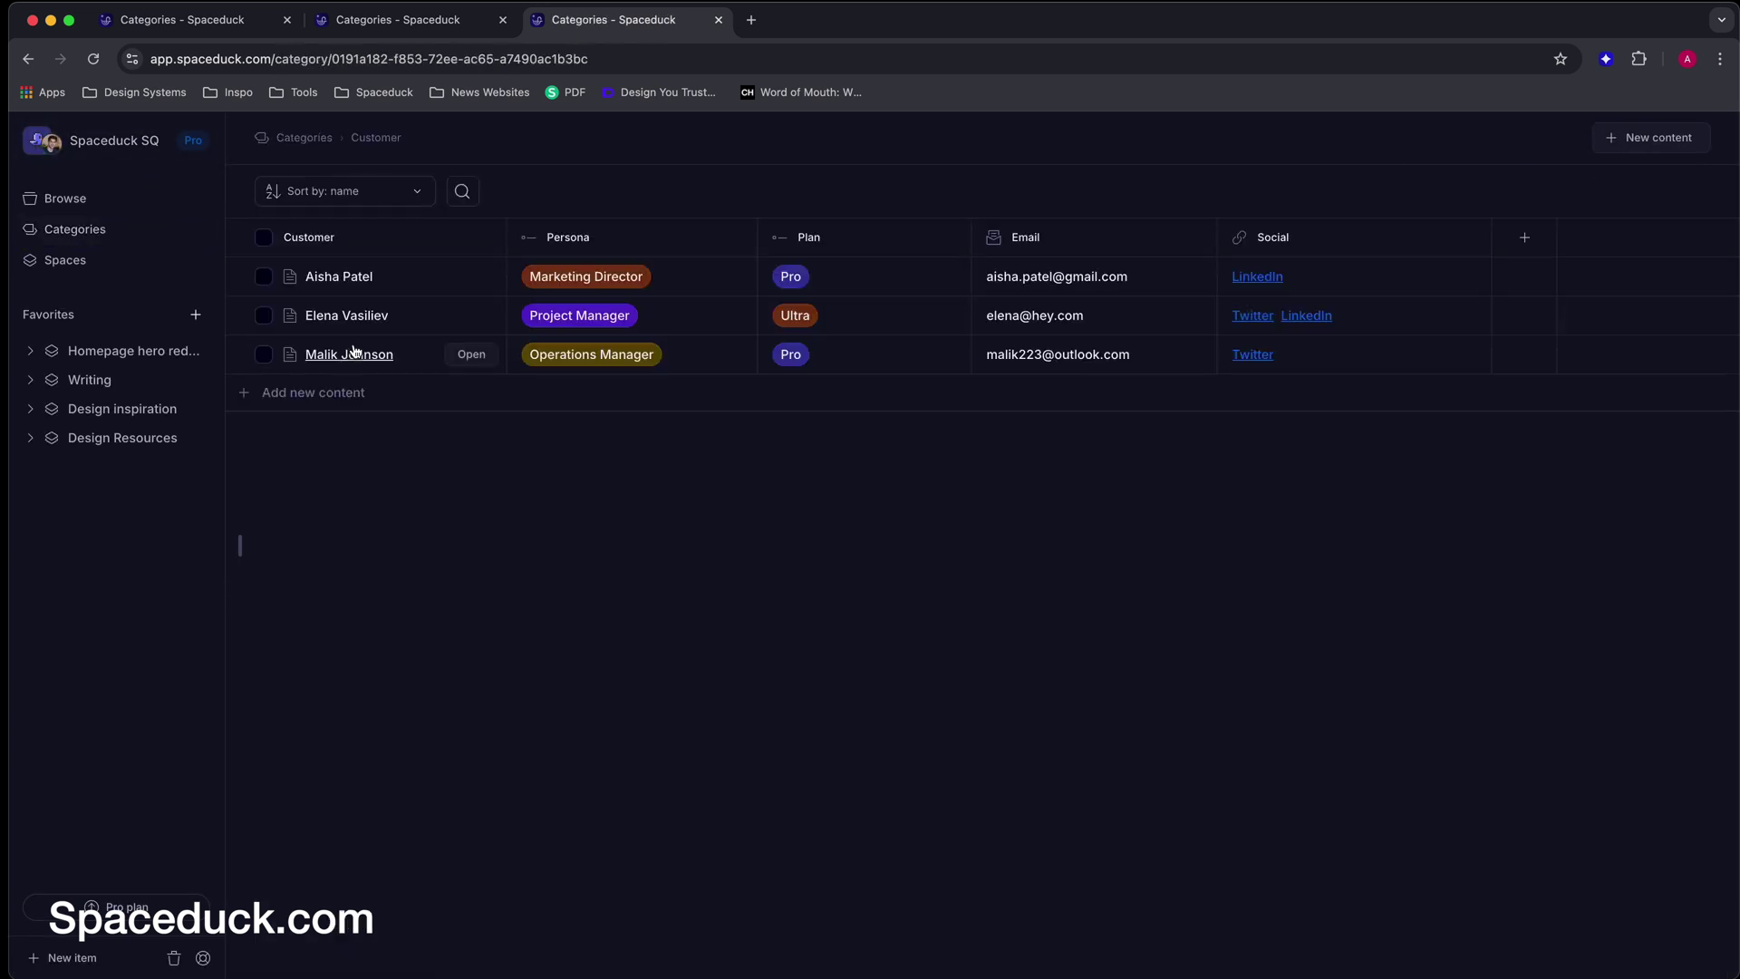
click(471, 315)
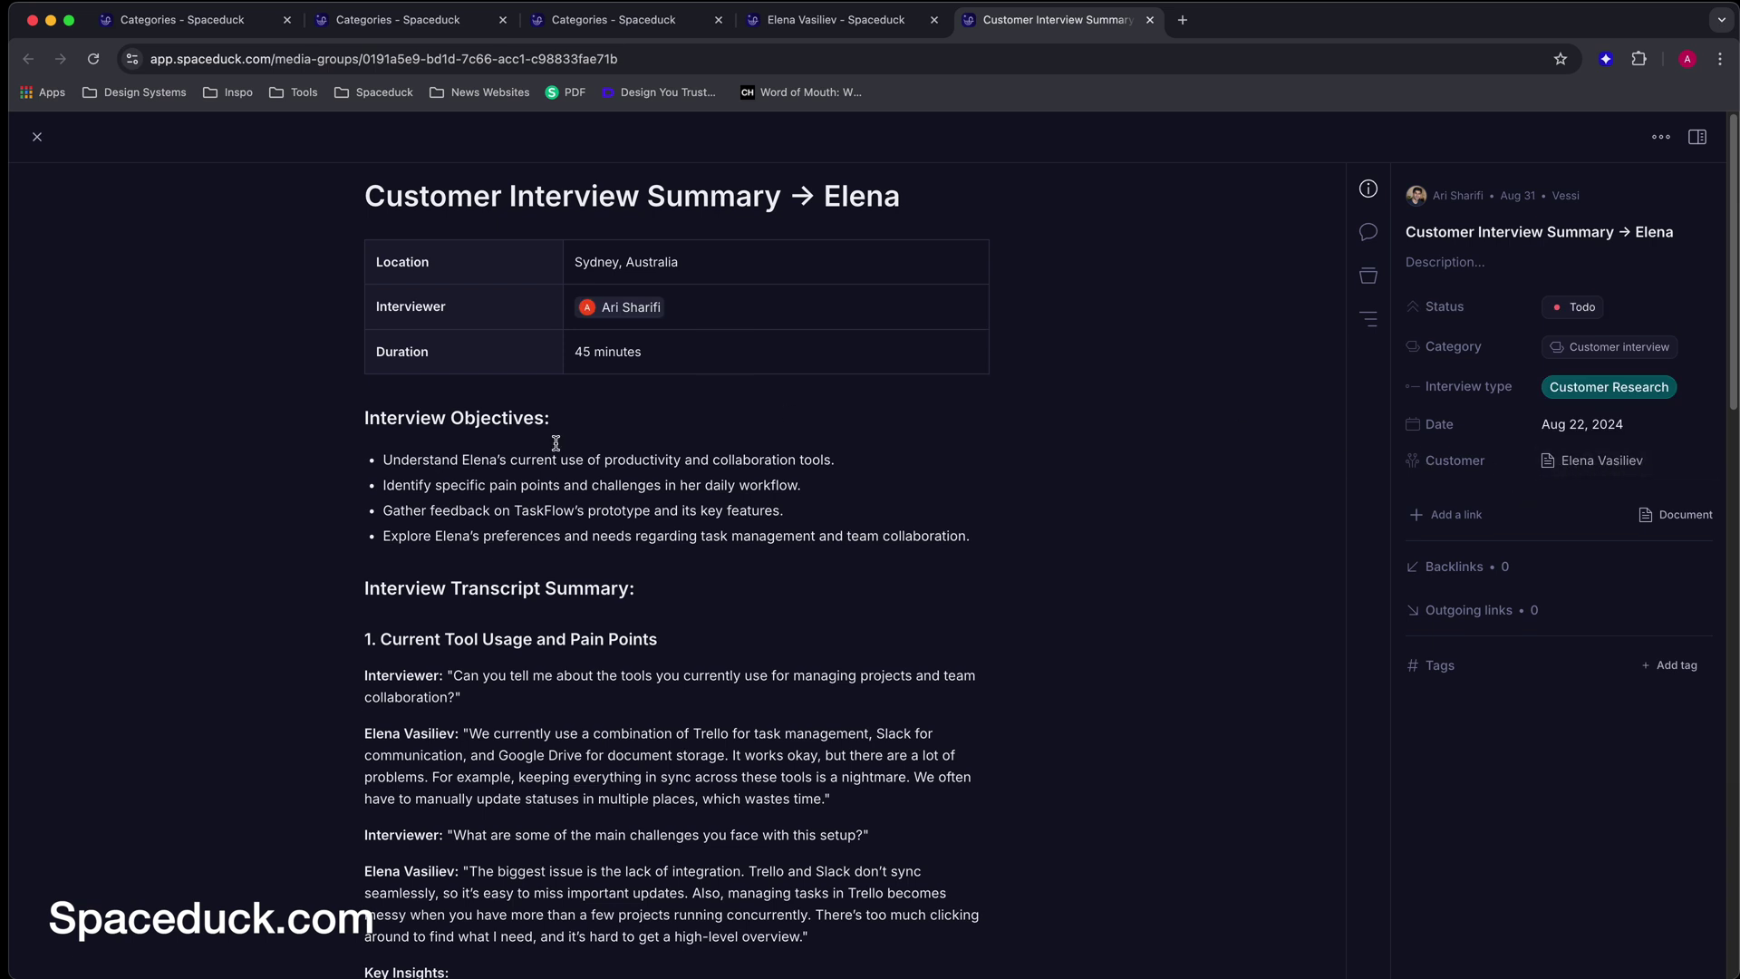
scroll(555, 442, down, 20)
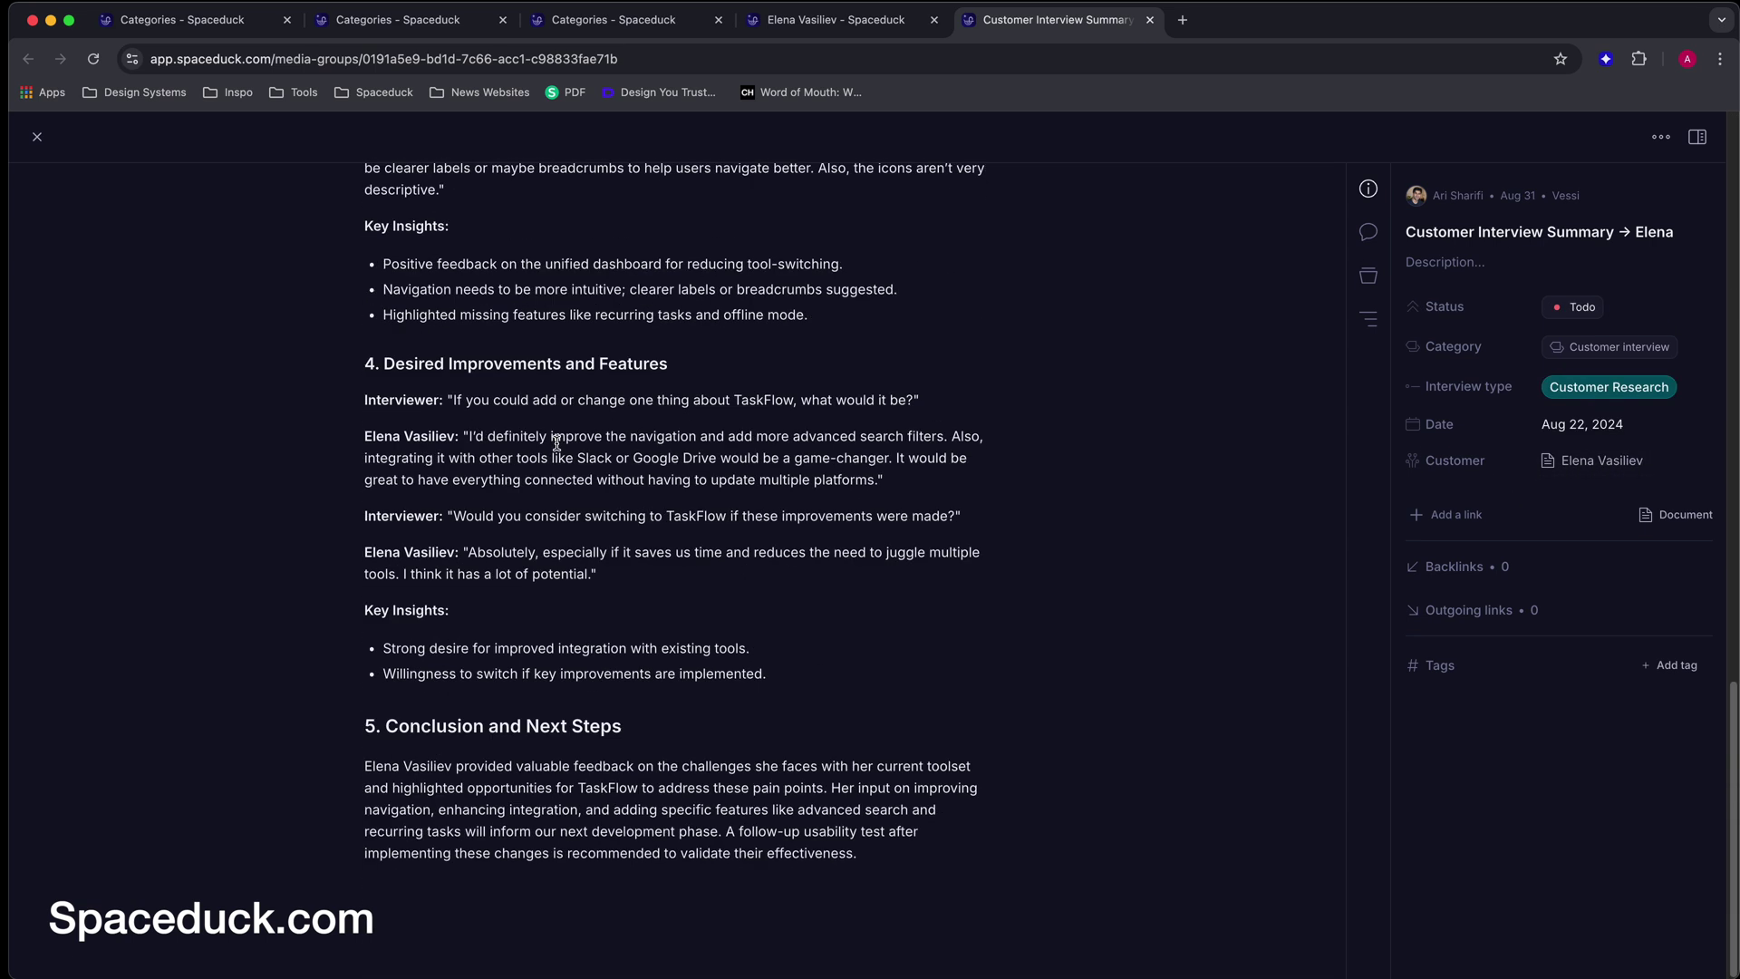
key(super+Up)
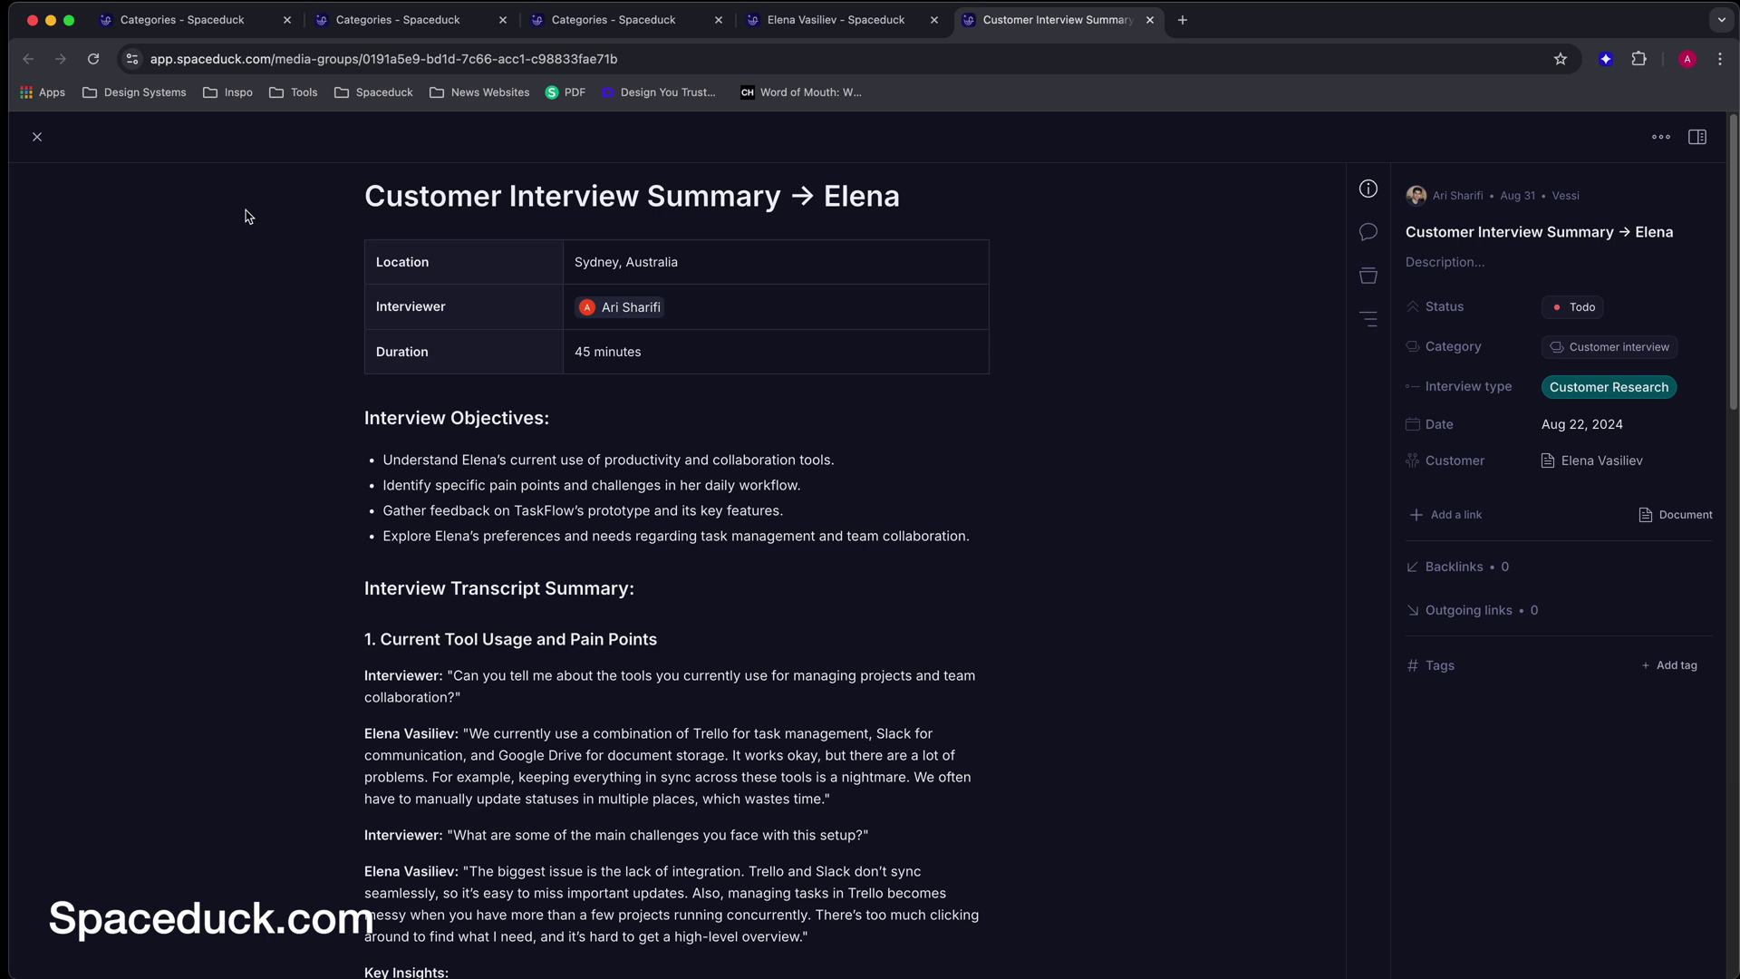
key(Escape)
click(65, 260)
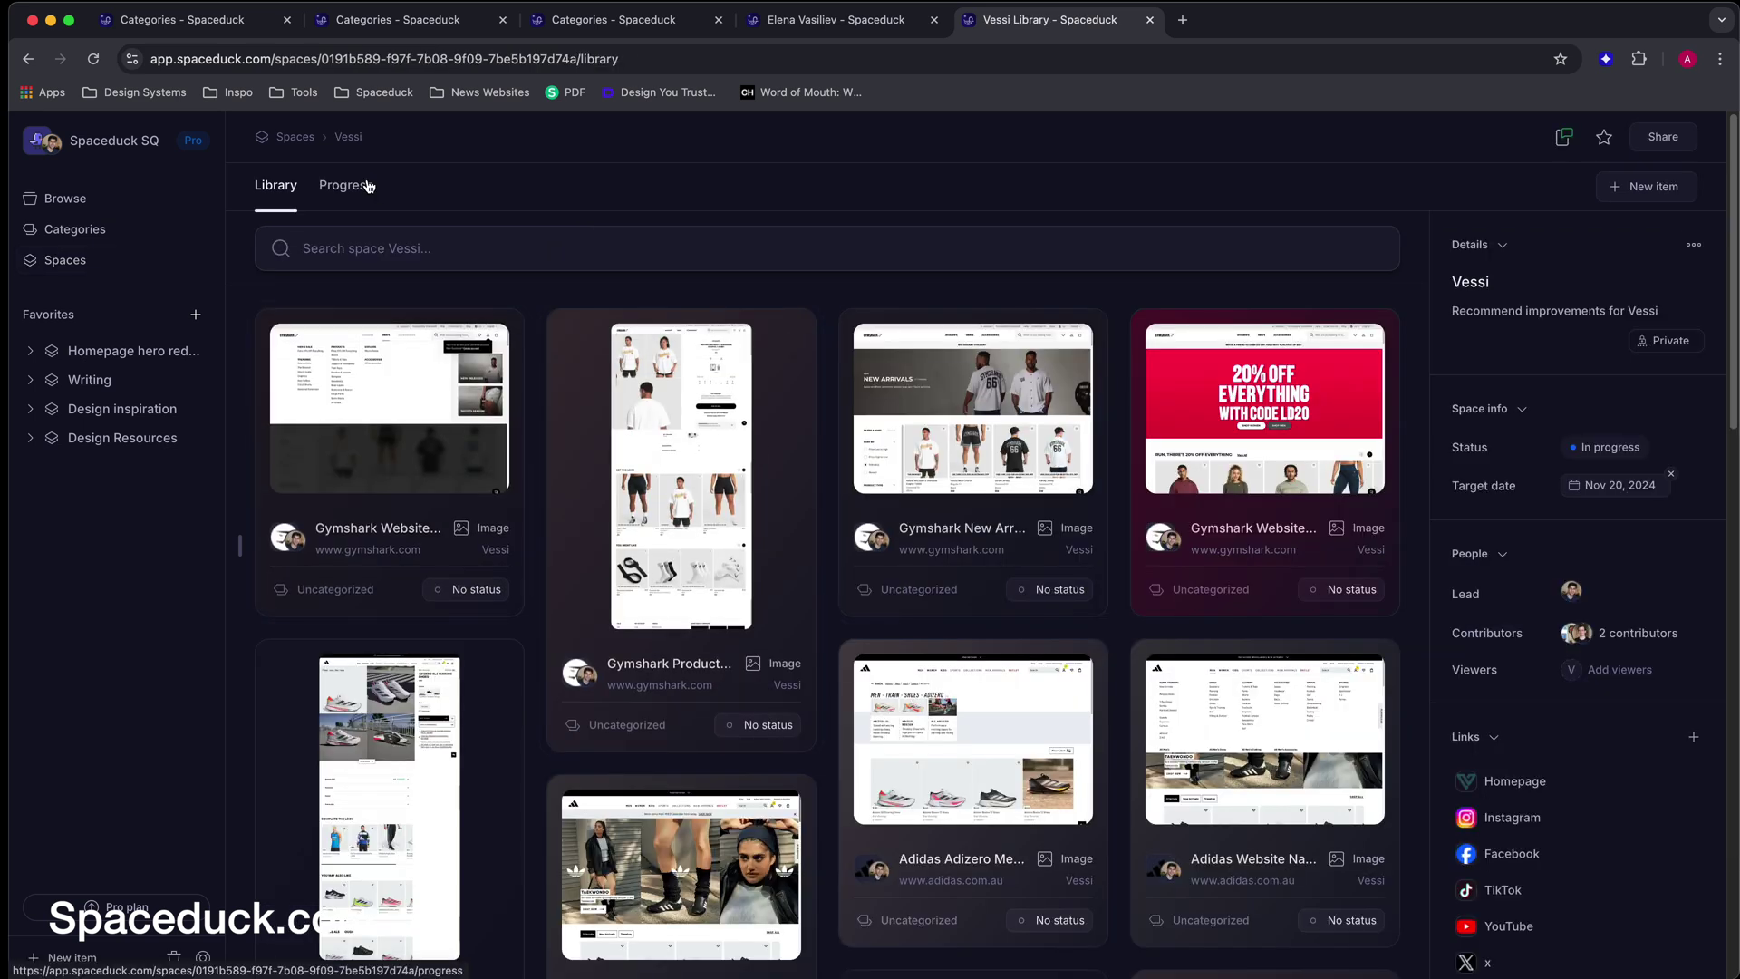
Step: Drag the interview summary card from In progress to Review on the Vessi progress board
click(350, 186)
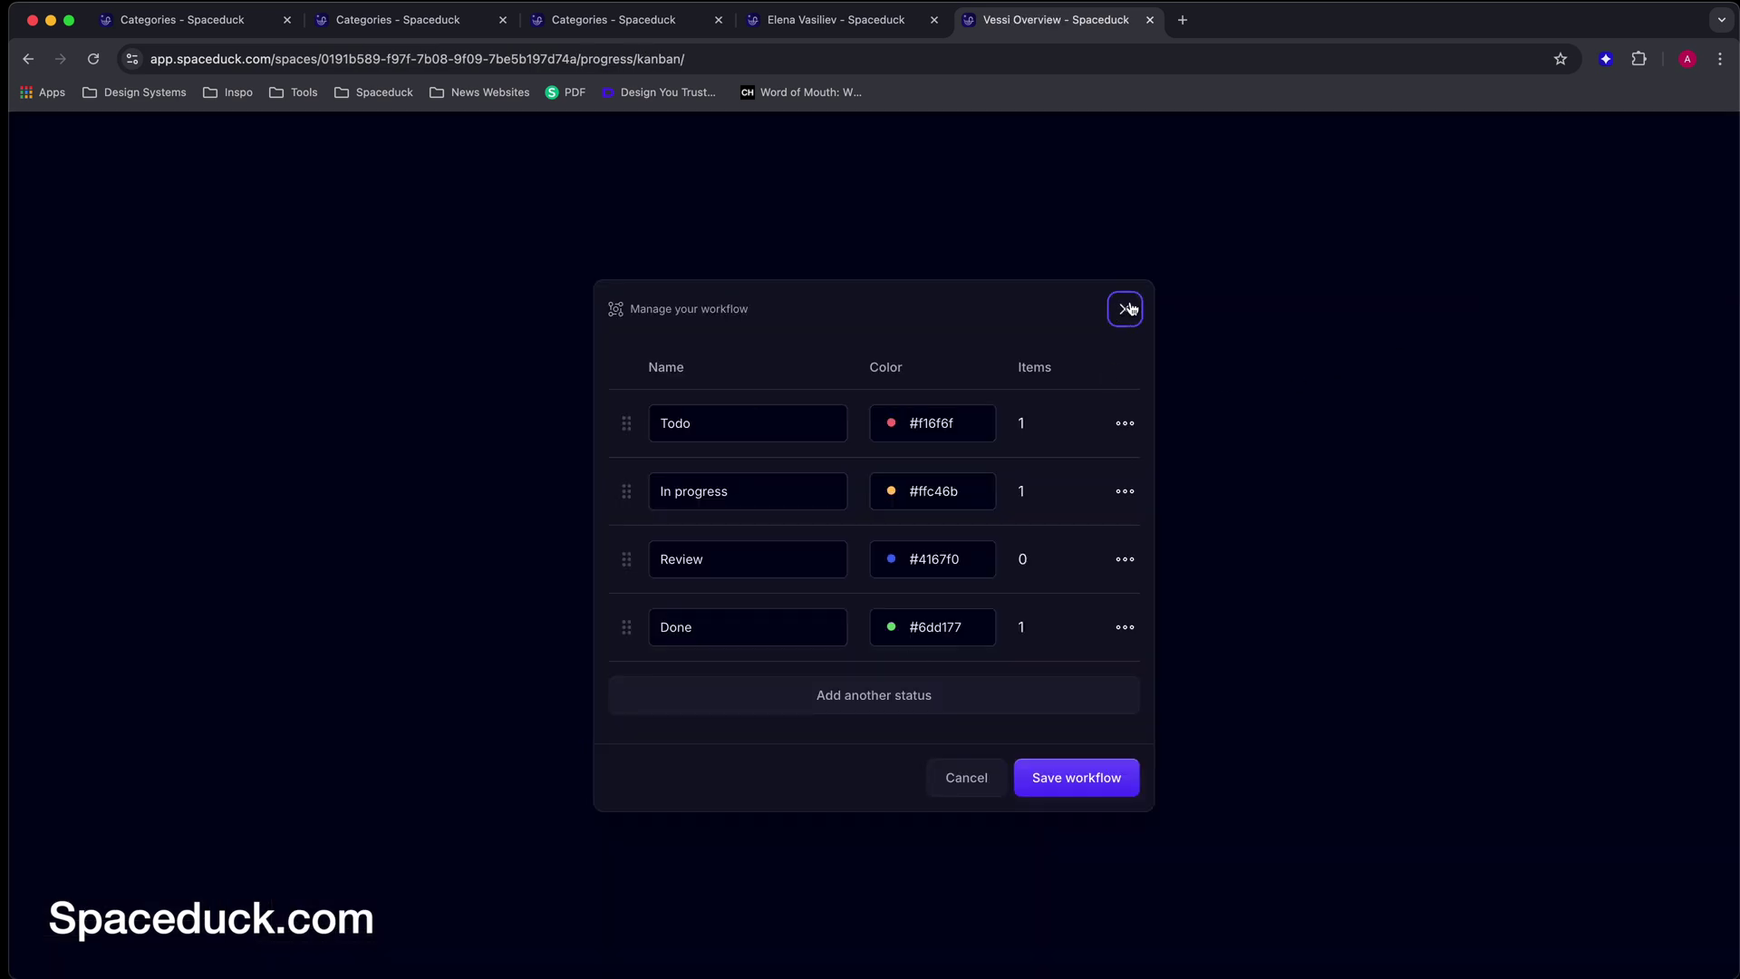
click(1125, 309)
drag(952, 580, 1287, 580)
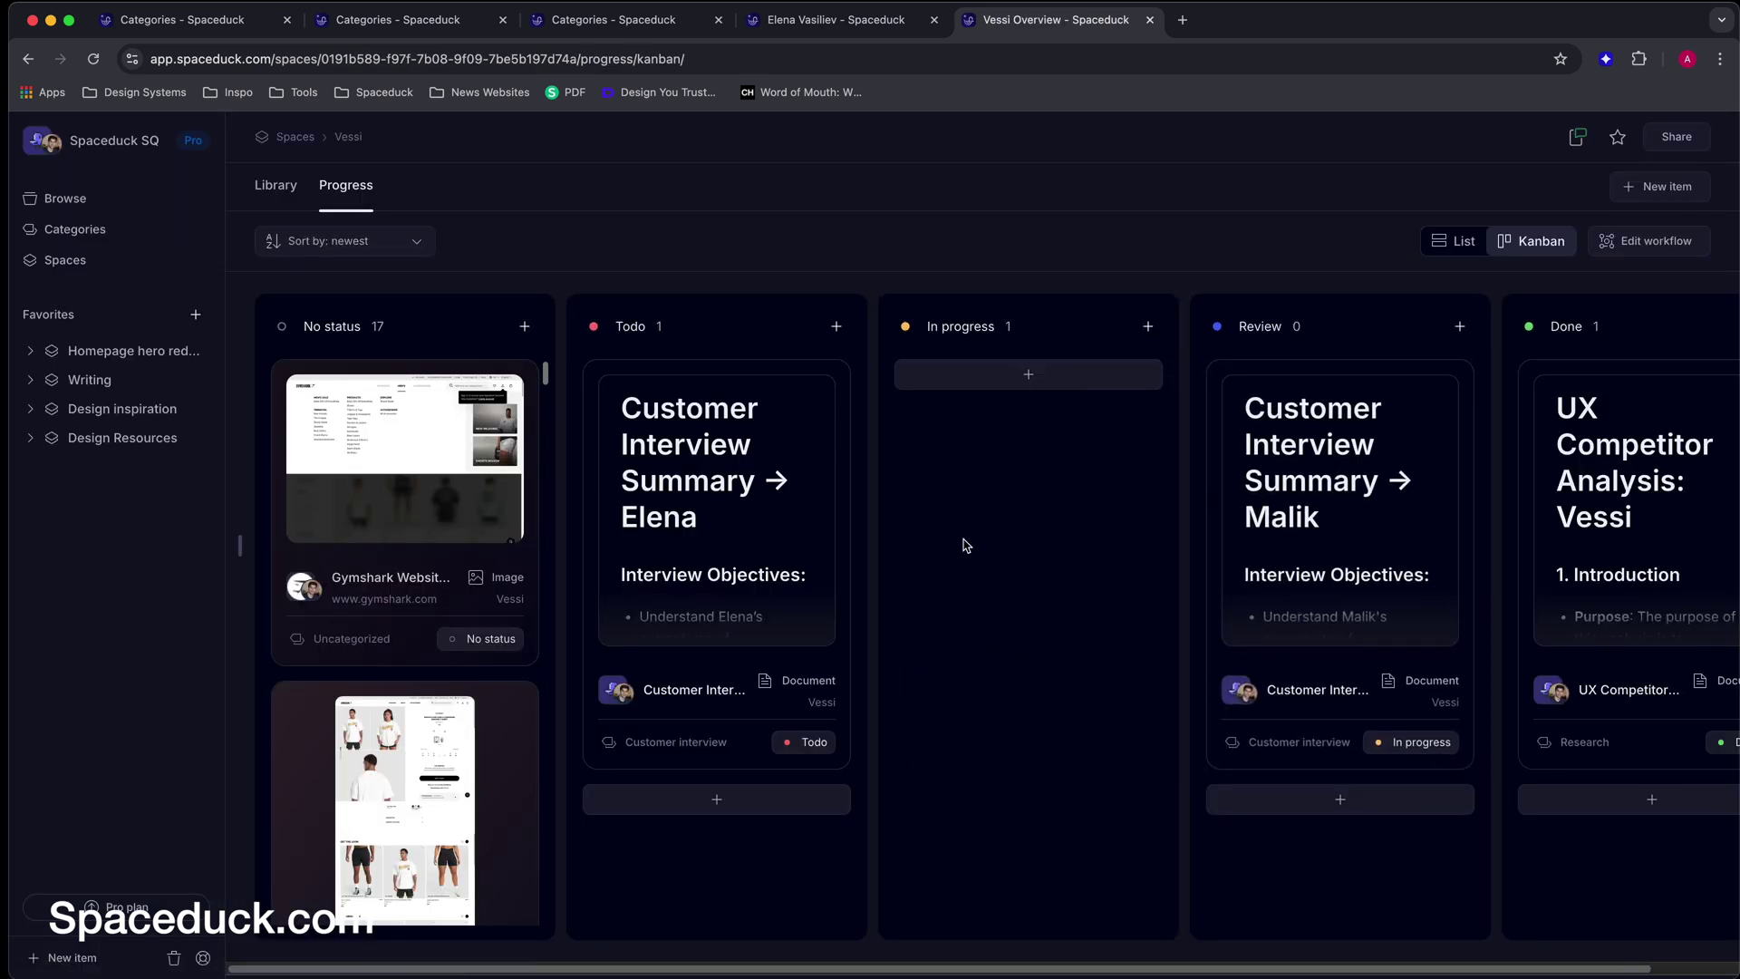
key(super+bracketleft)
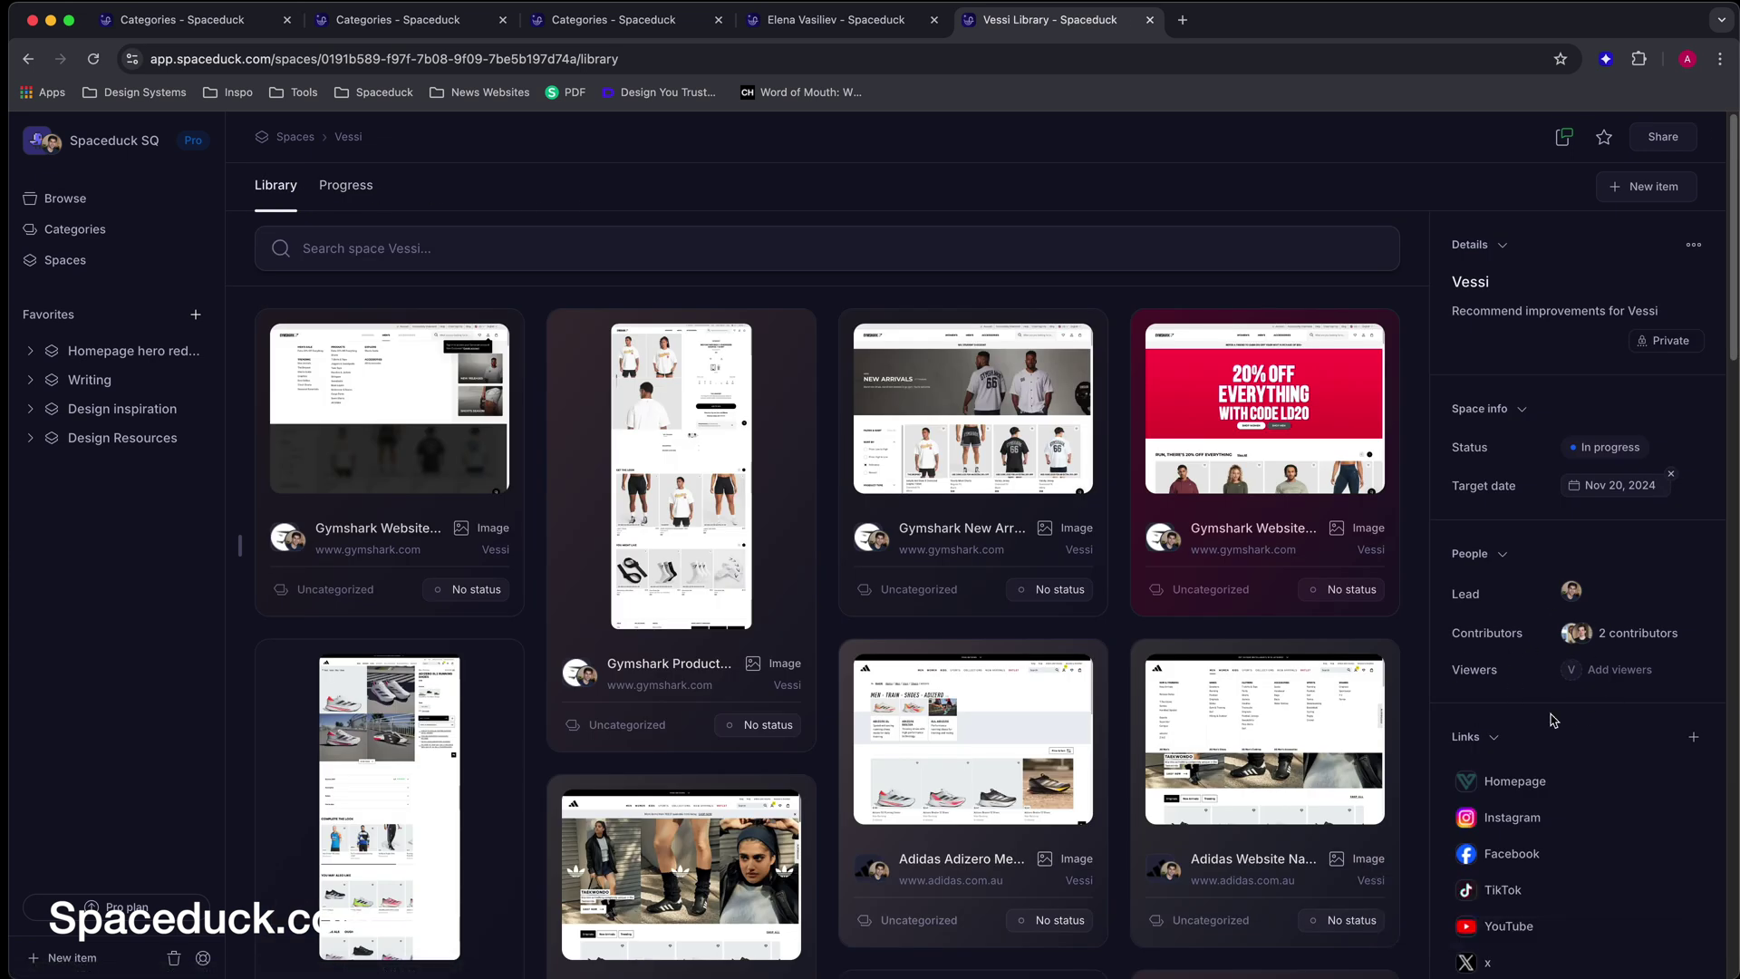
key(super+bracketleft)
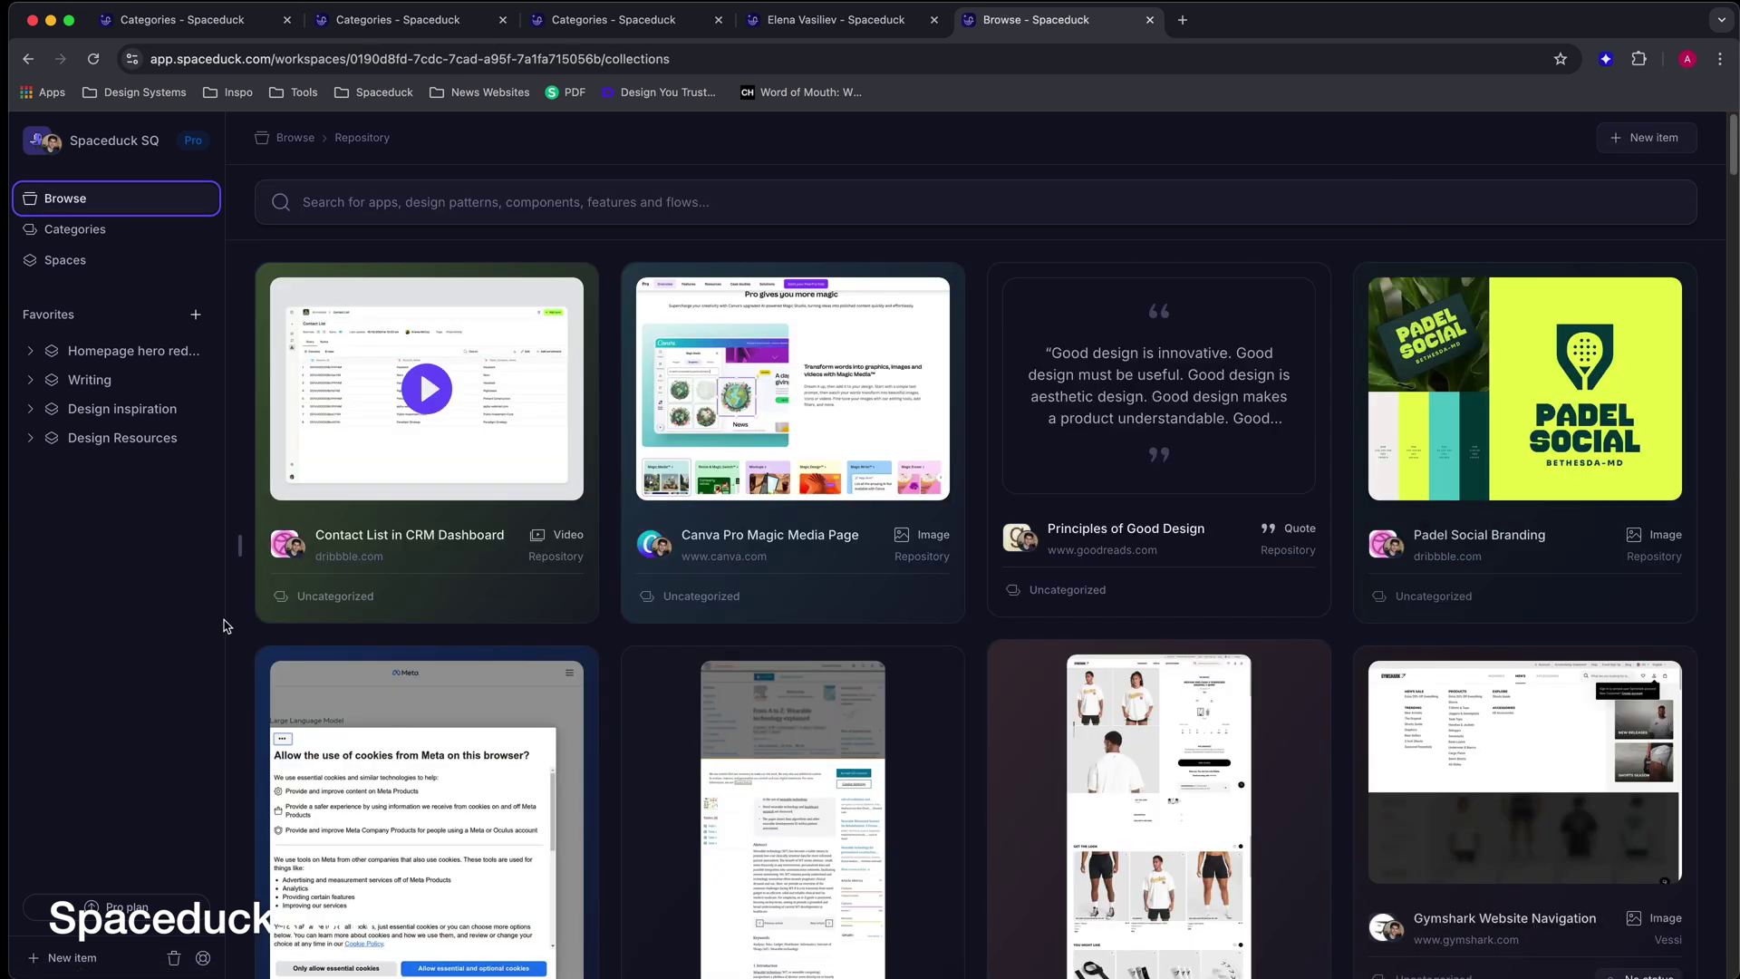